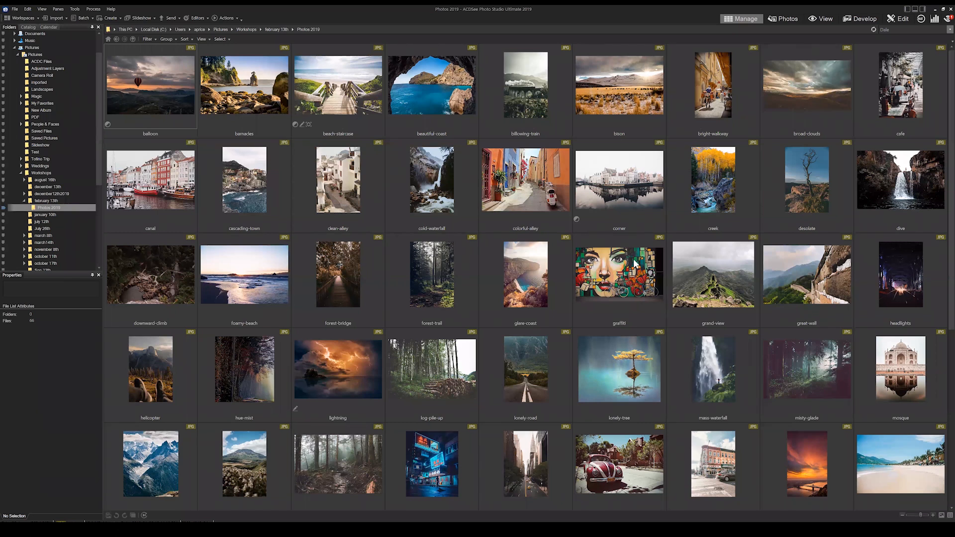
Open the great-wall photo in Edit mode and keep the Filter Menu pane permanently displayed
mouse_move(636, 264)
click(807, 277)
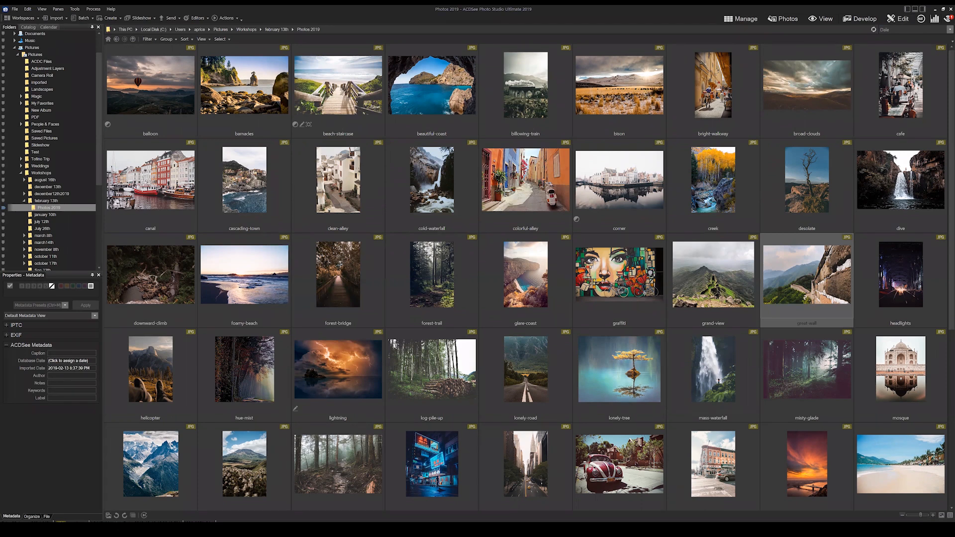
click(898, 19)
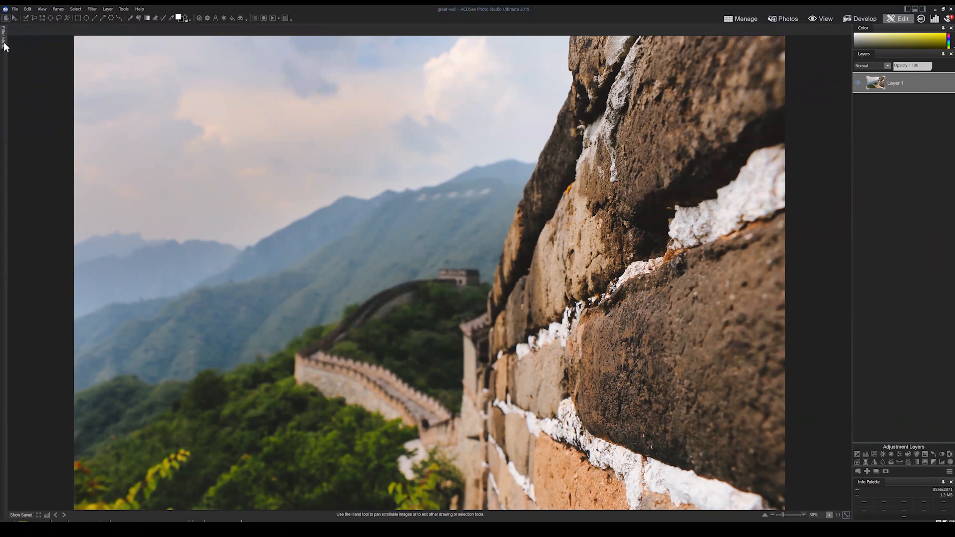
mouse_move(4, 46)
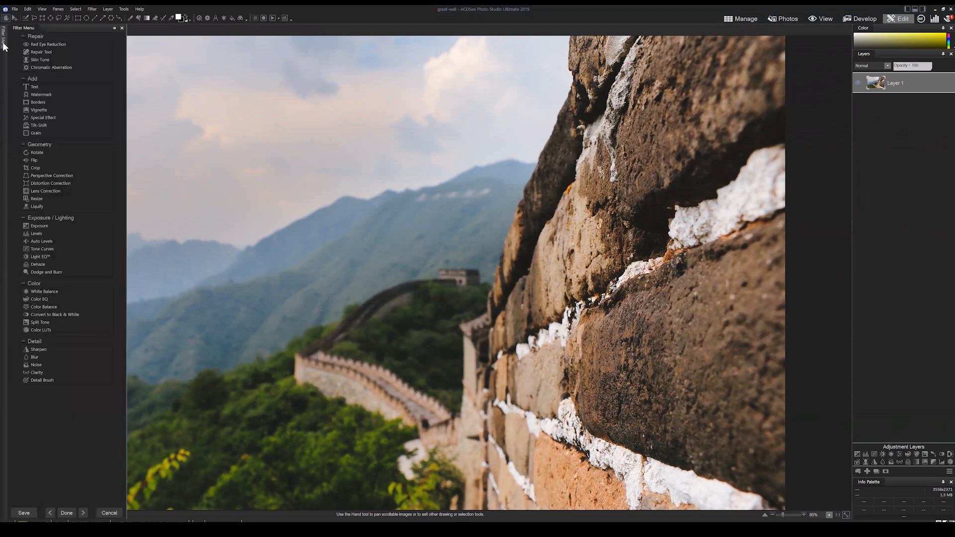
click(114, 29)
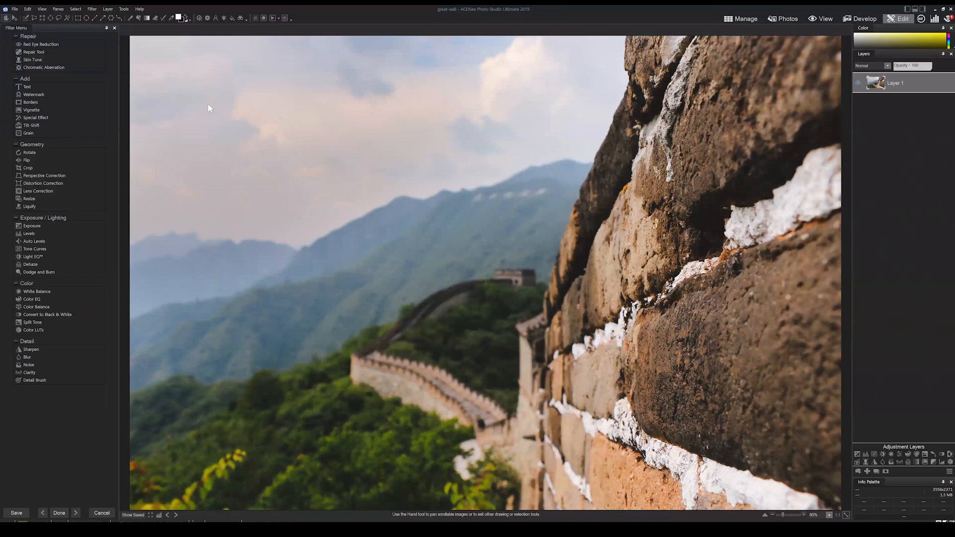
Examine the file formats available for saving the great-wall image under Save As, without saving it
click(15, 9)
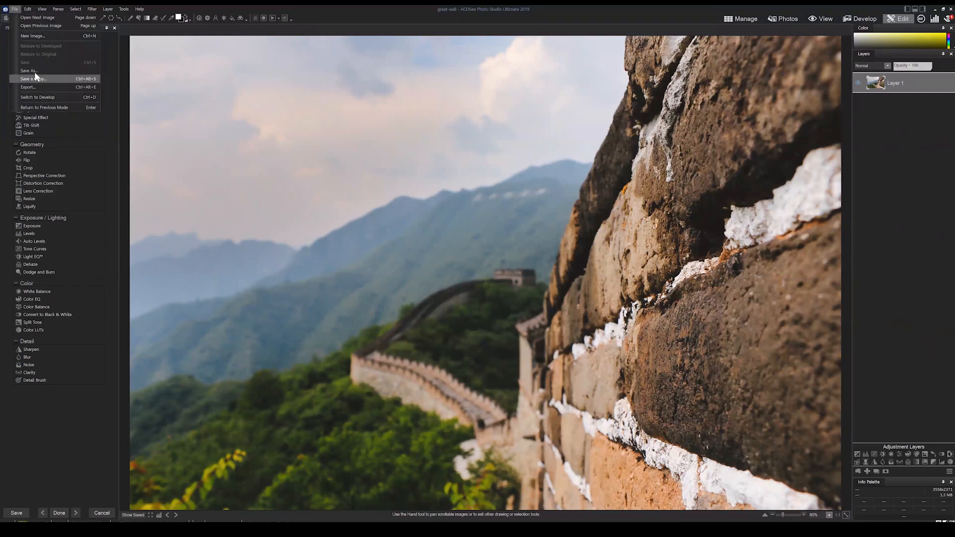
click(35, 71)
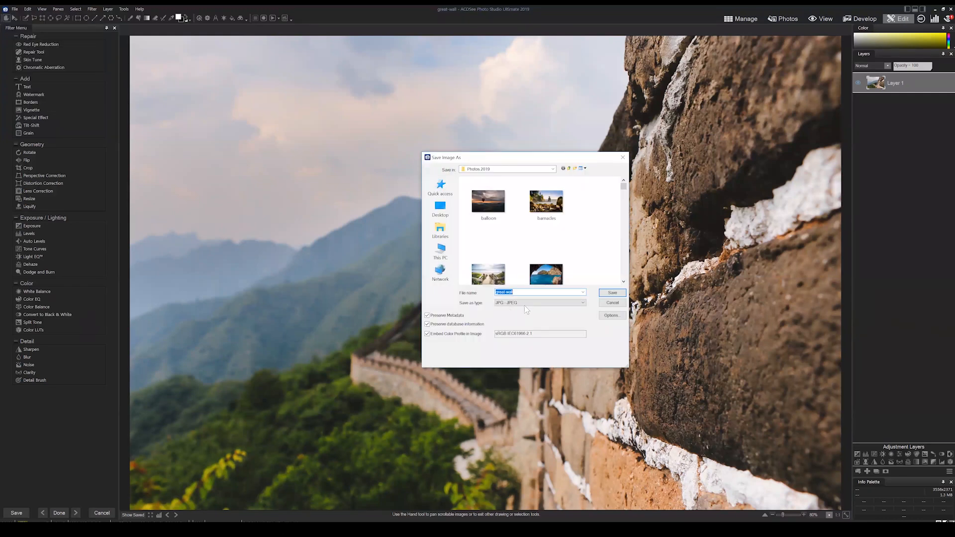
click(524, 304)
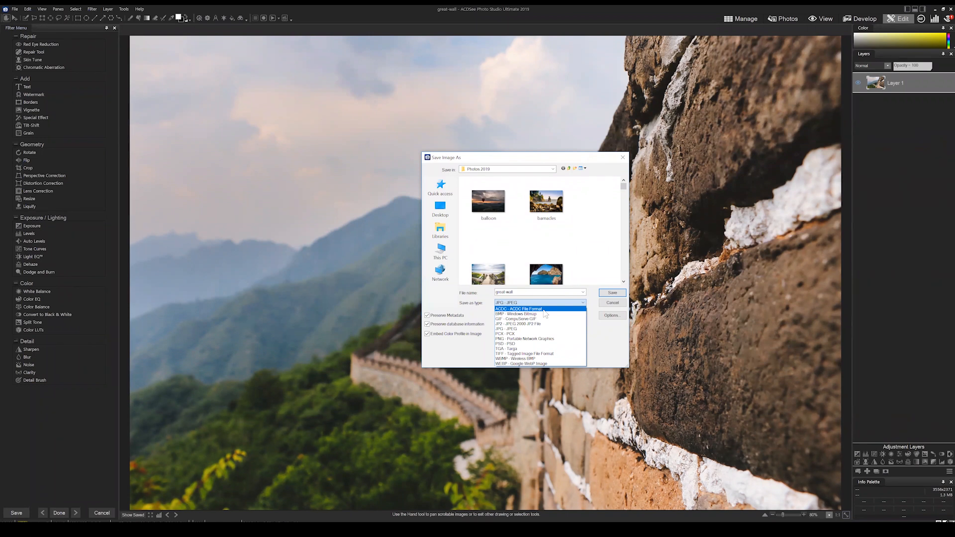
click(611, 307)
click(612, 306)
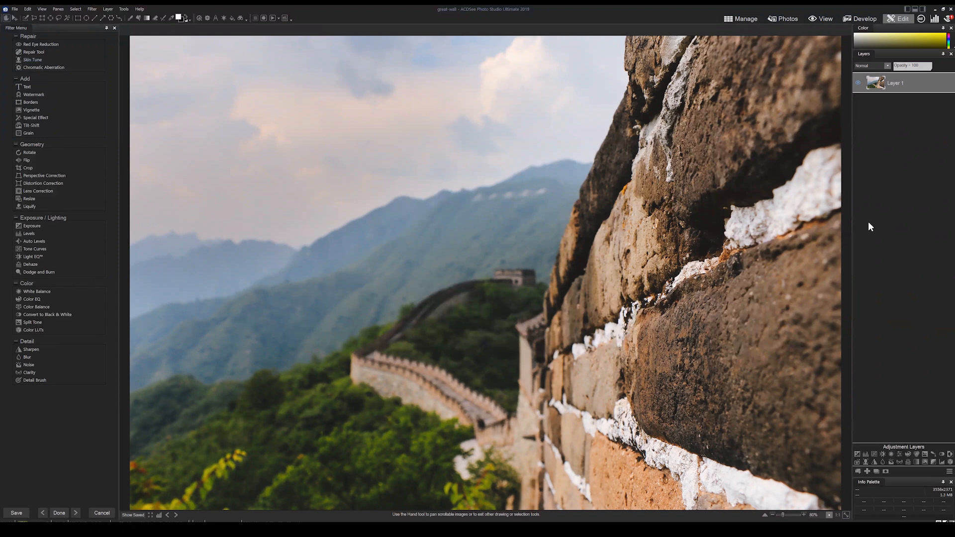
Add a Levels adjustment layer above Layer 1 and move its black and white points slightly inward for more contrast
click(866, 453)
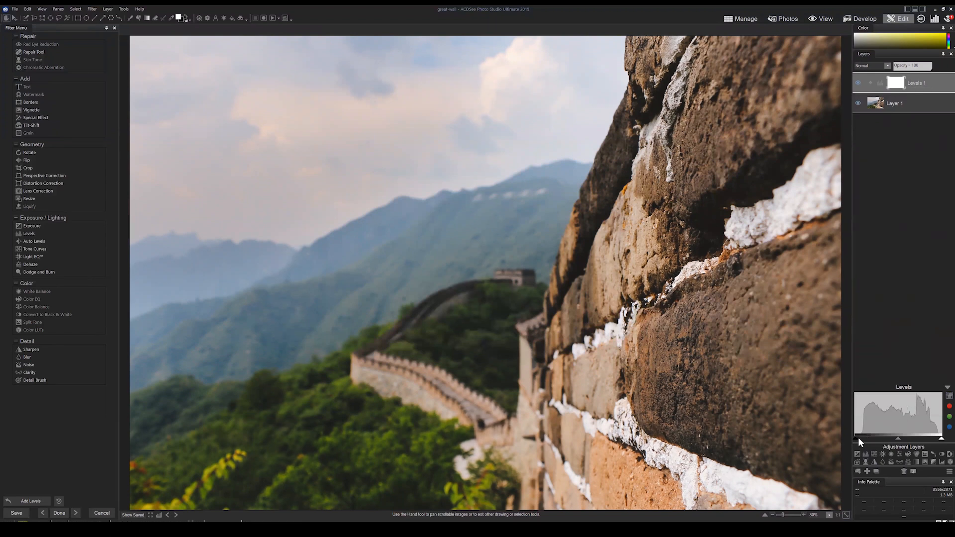
drag(858, 439, 865, 438)
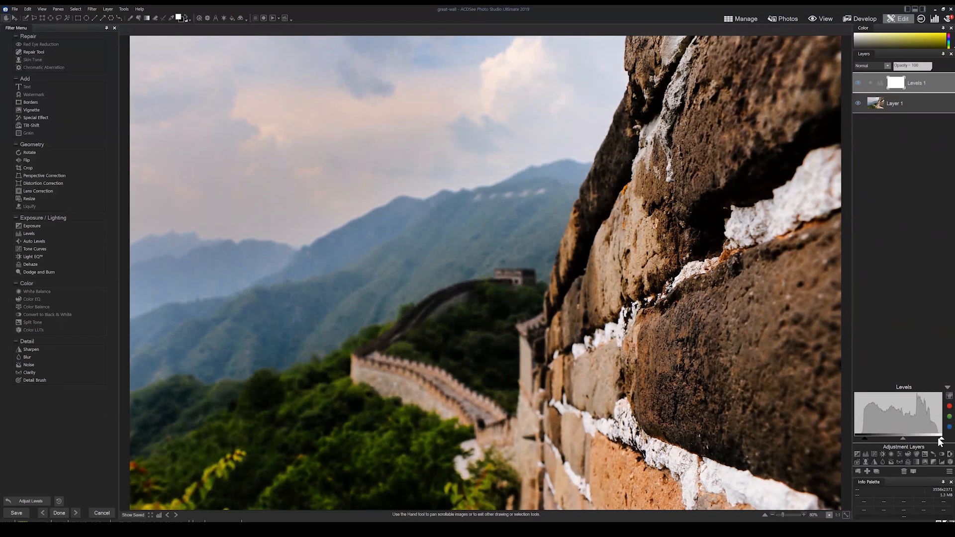
drag(941, 439, 932, 441)
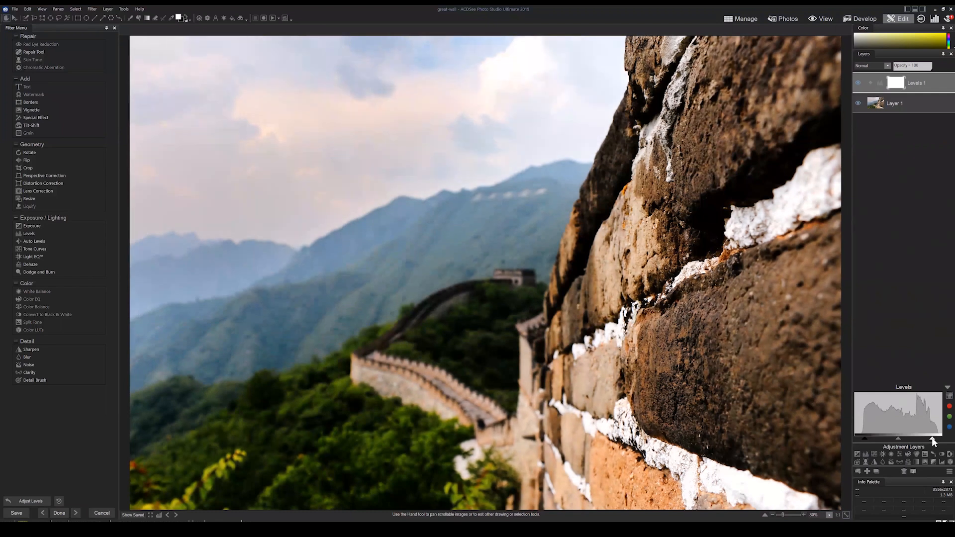
click(946, 387)
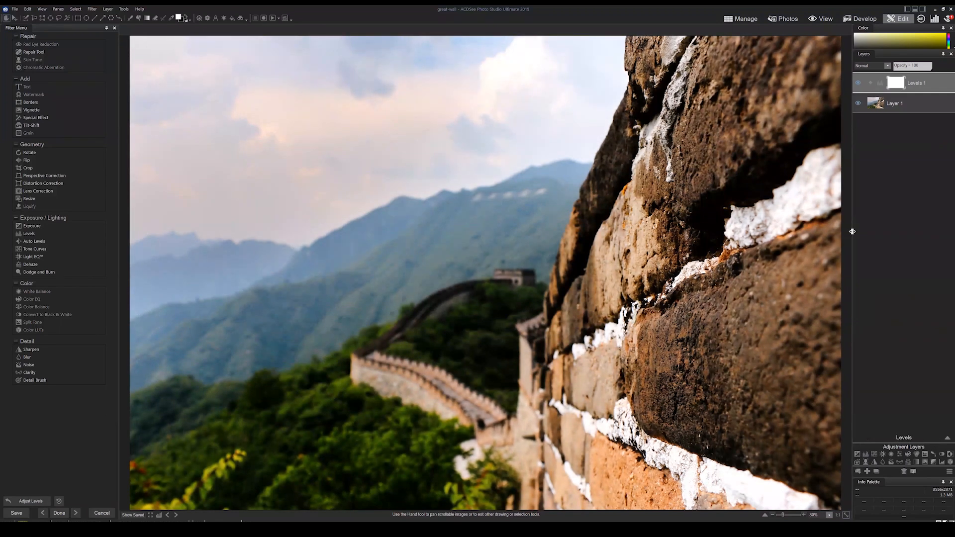
Save the layered image as great-wall-nondestructive in the ACDC file format
click(15, 9)
click(47, 71)
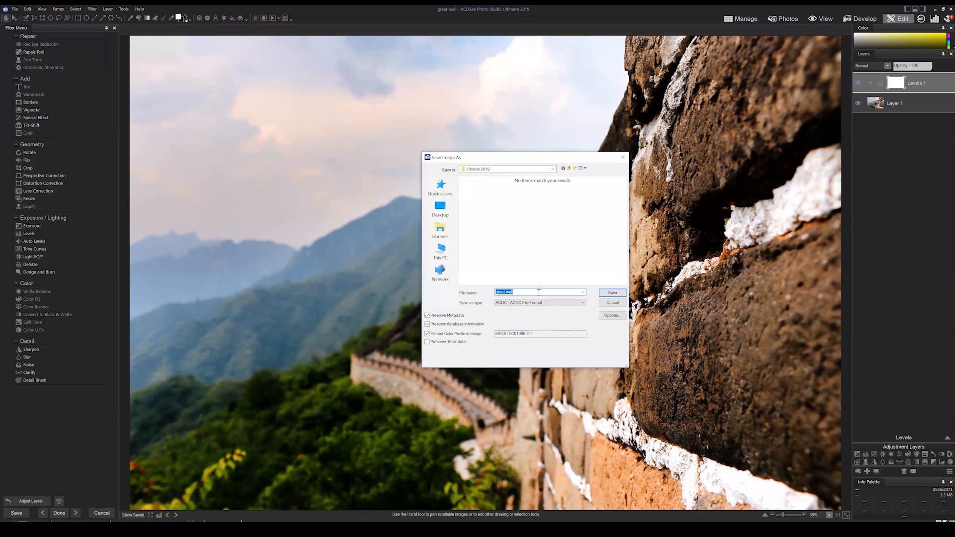
click(539, 292)
text(-nondestructive)
click(613, 293)
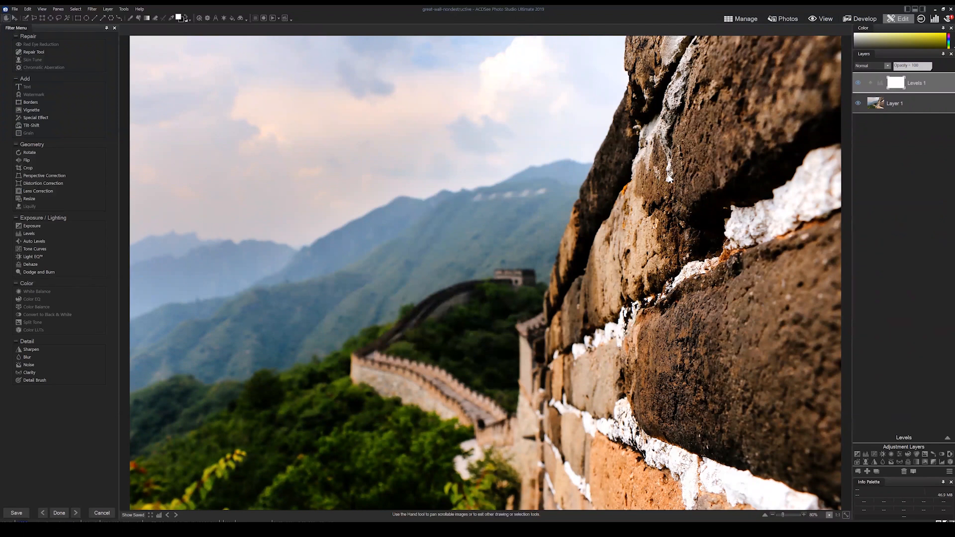
Return to Manage mode and reopen the great-wall-nondestructive ACDC file in Edit mode
click(735, 18)
scroll(610, 381, up, 3)
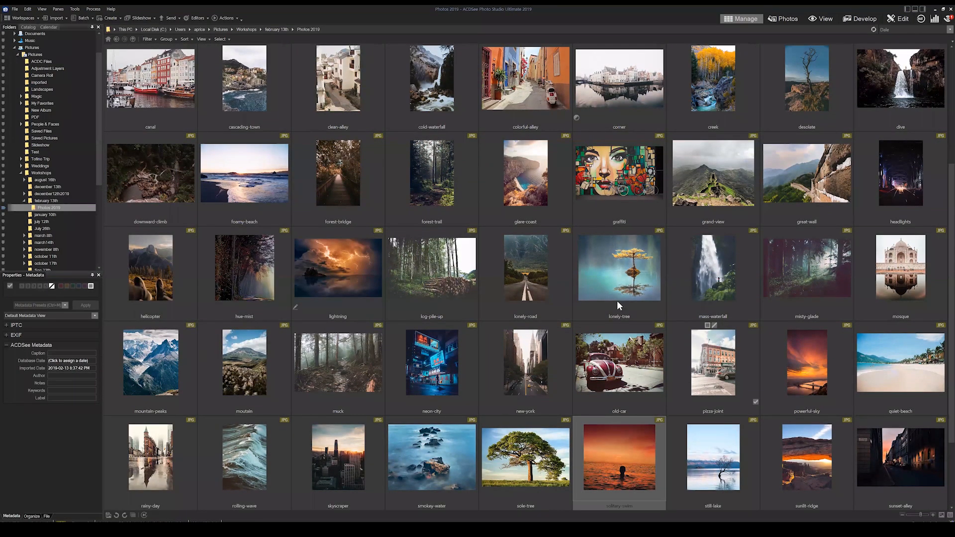
scroll(617, 301, down, 3)
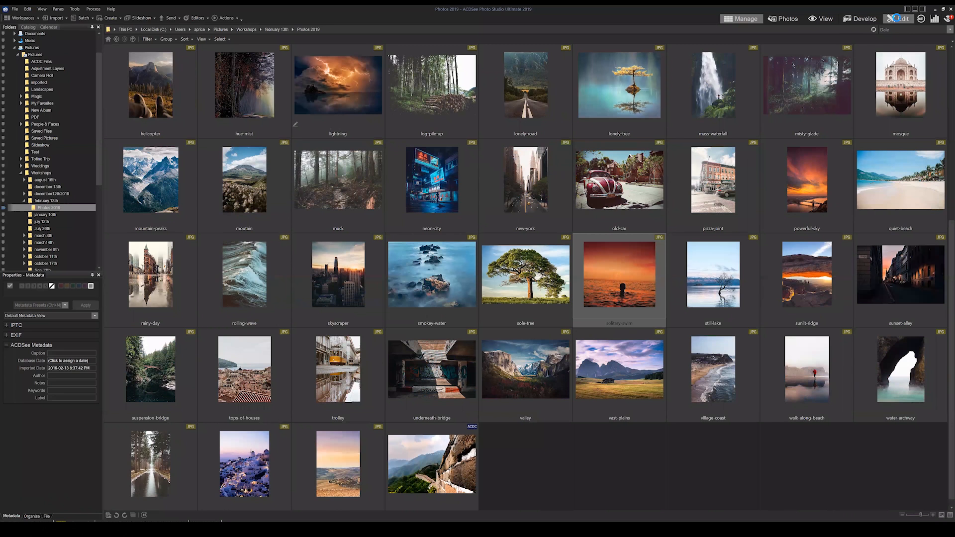
click(895, 17)
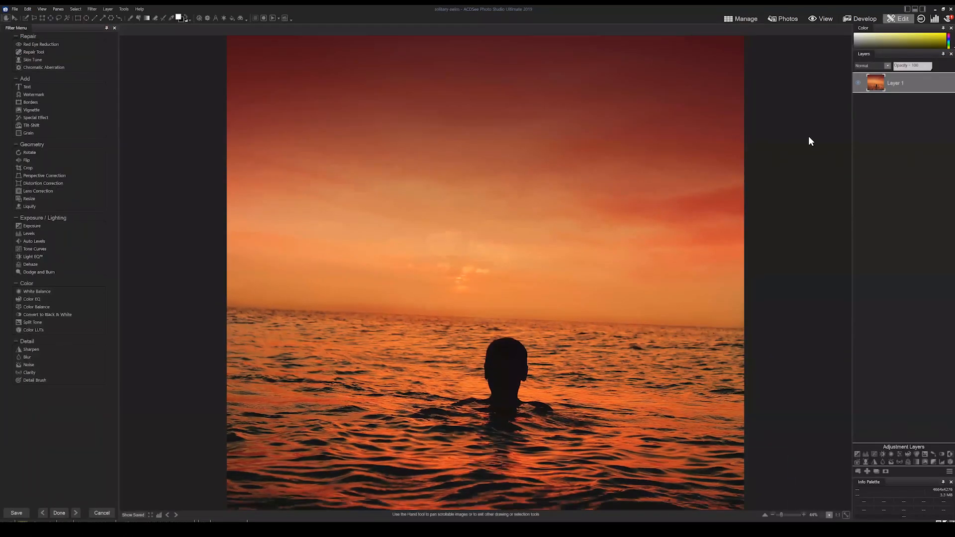
click(736, 17)
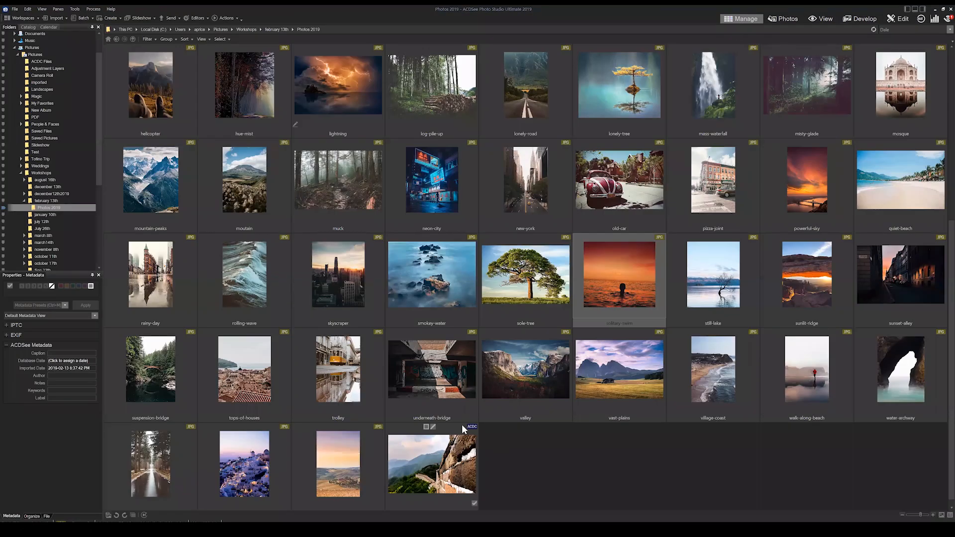
click(443, 508)
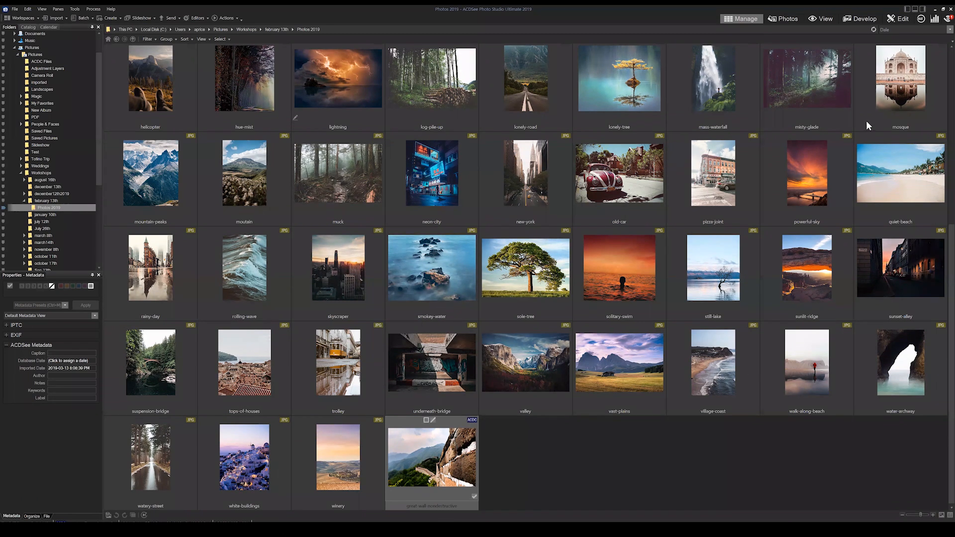
click(895, 19)
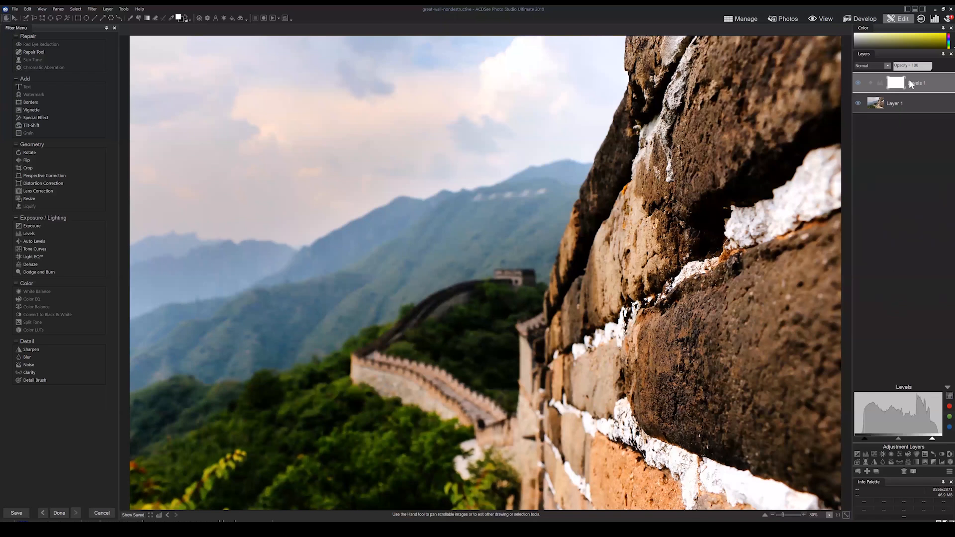
Delete the Levels 1 adjustment layer and apply a round black vignette directly to Layer 1 with the Last Used preset
click(904, 471)
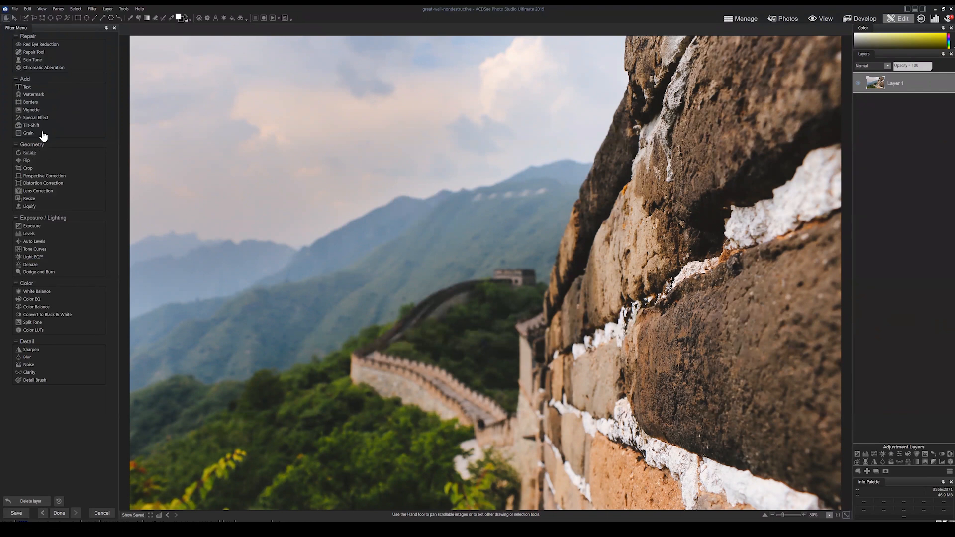
click(33, 109)
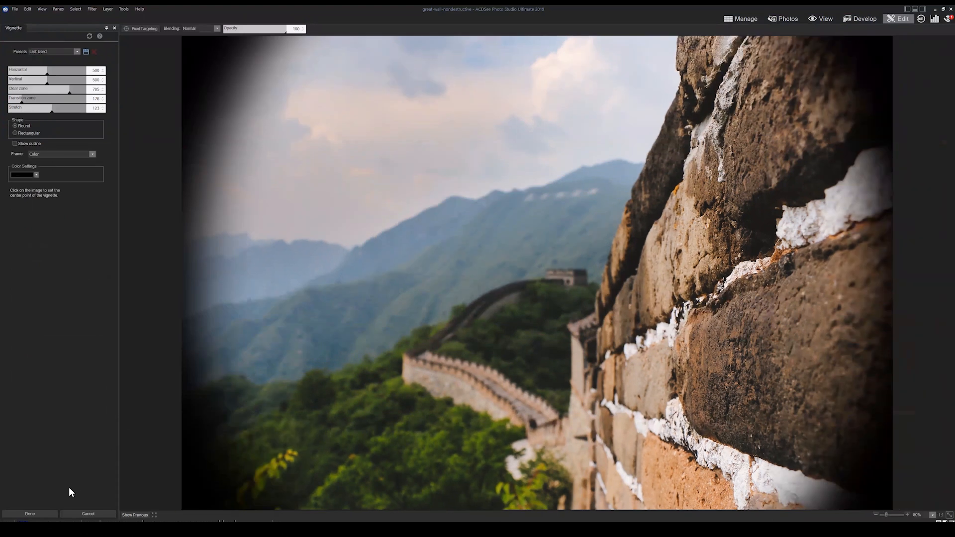
click(37, 514)
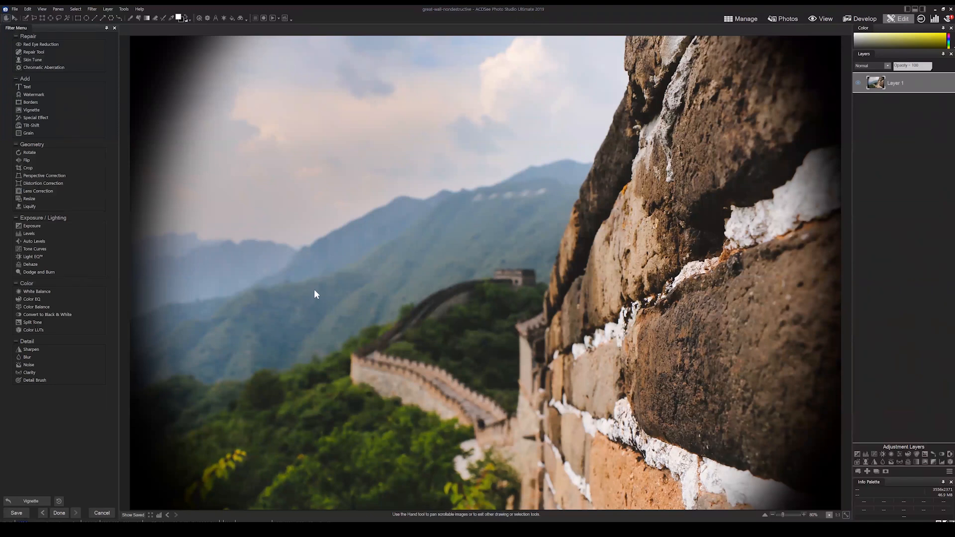
Undo the vignette and return to Manage mode, discarding the changes to the image
click(34, 500)
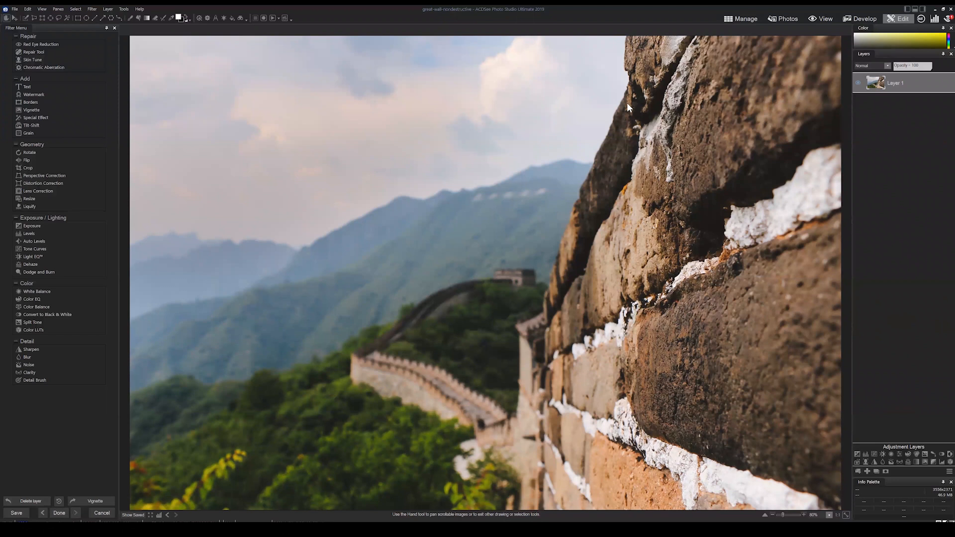
click(737, 19)
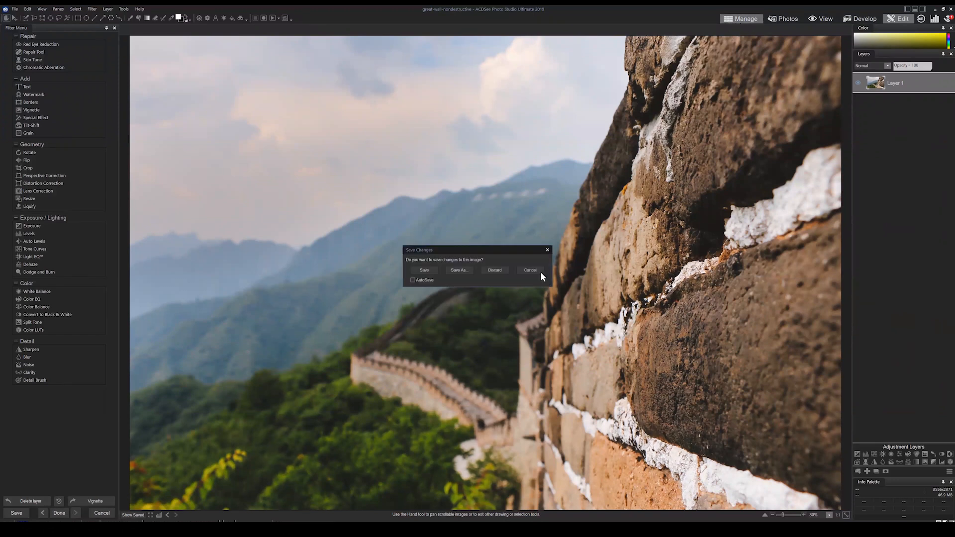
click(498, 272)
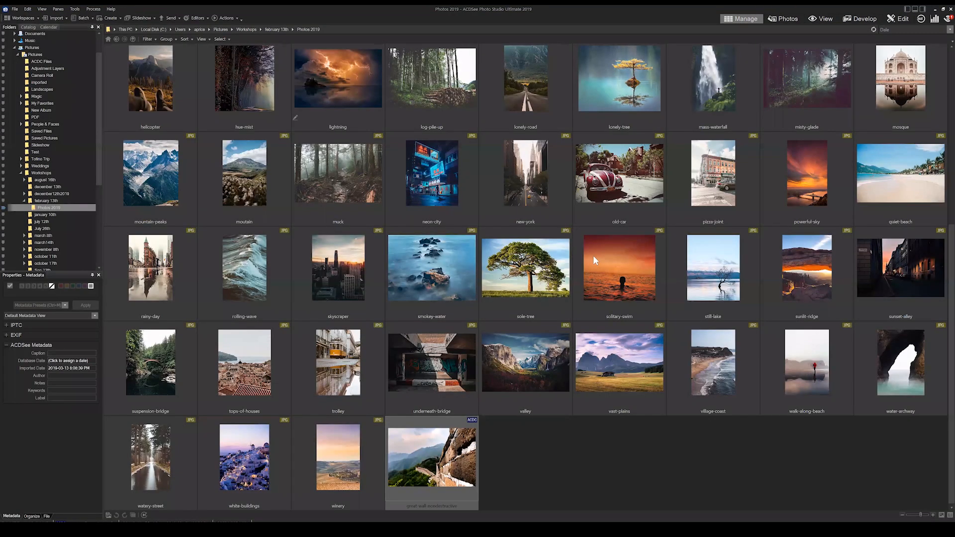
Open the lonely-tree photo in Edit mode
scroll(745, 251, up, 4)
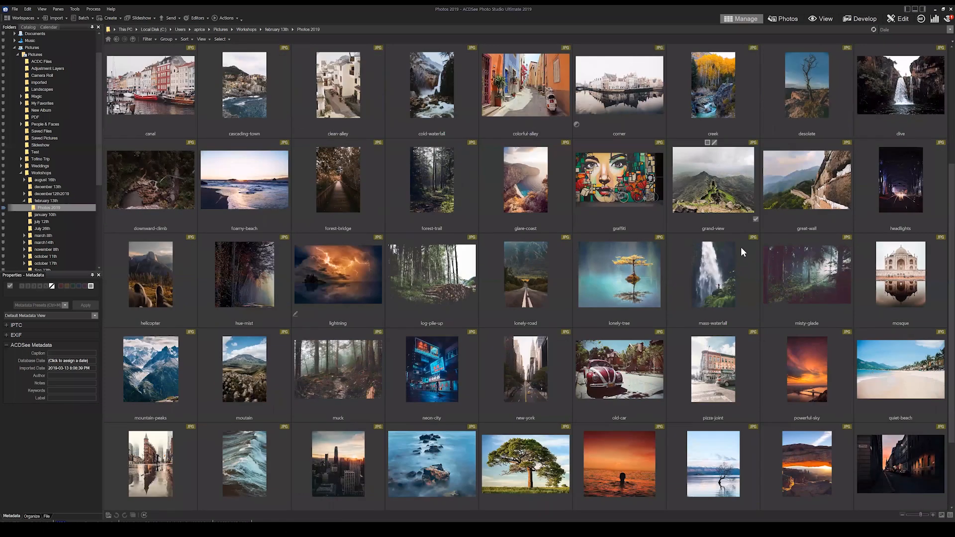
click(657, 271)
click(892, 19)
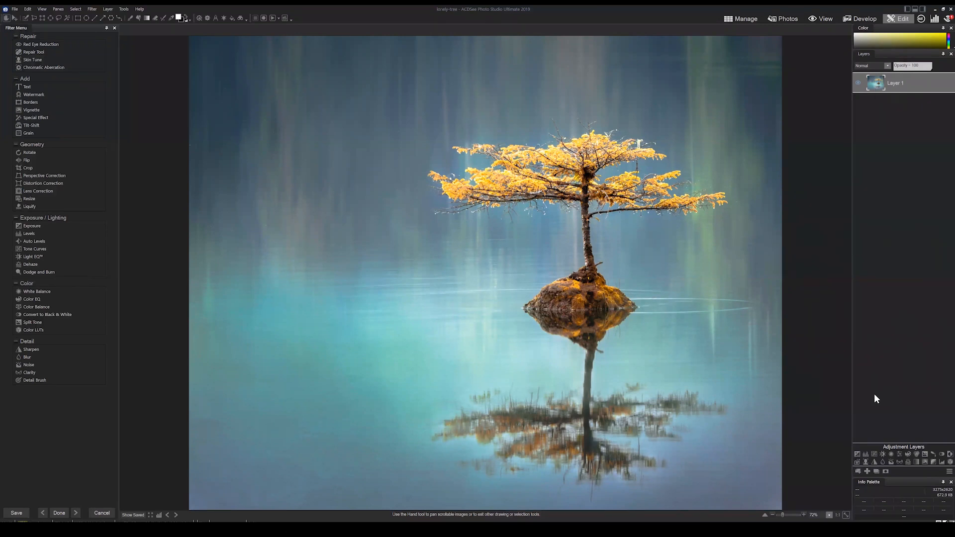
Duplicate Layer 1 of the lonely-tree image and apply a round black vignette to the copy with the Last Used preset
click(875, 471)
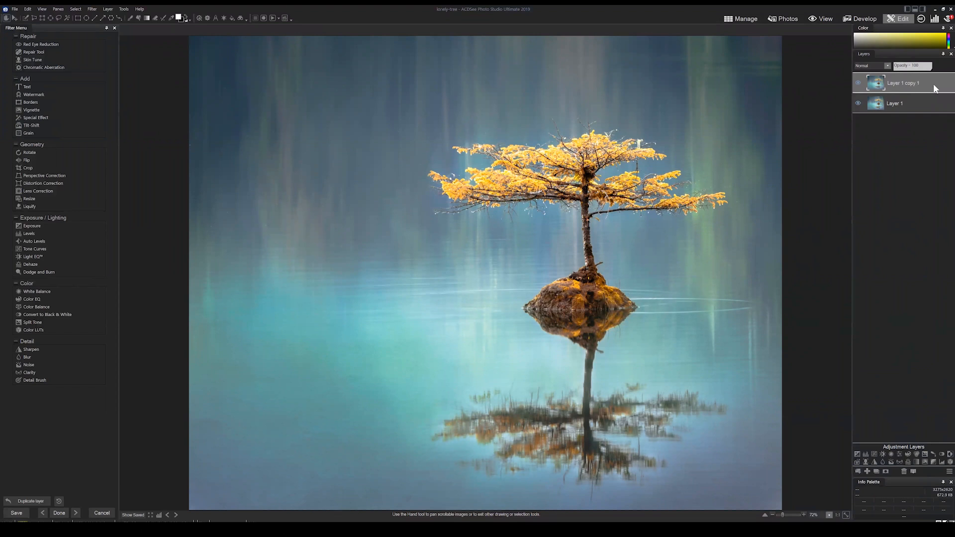
click(924, 110)
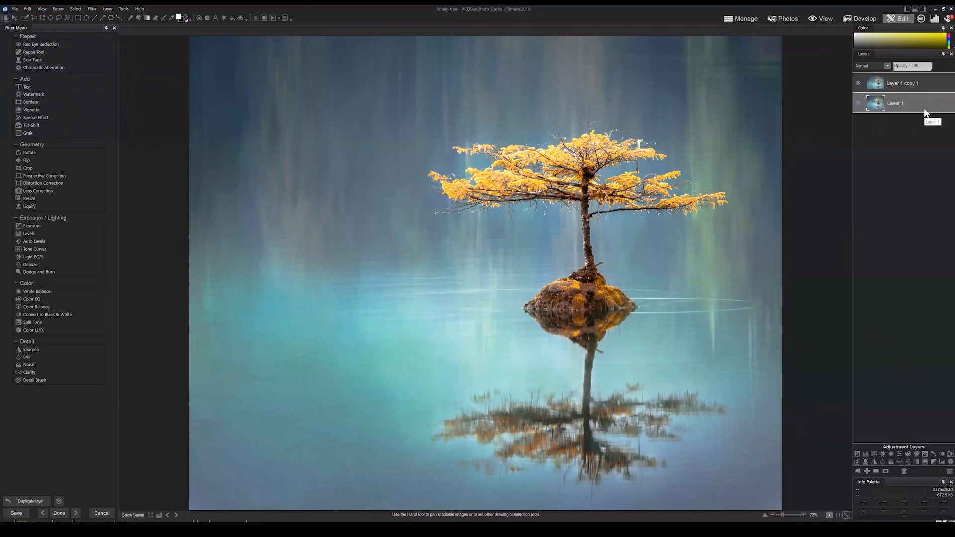
click(932, 85)
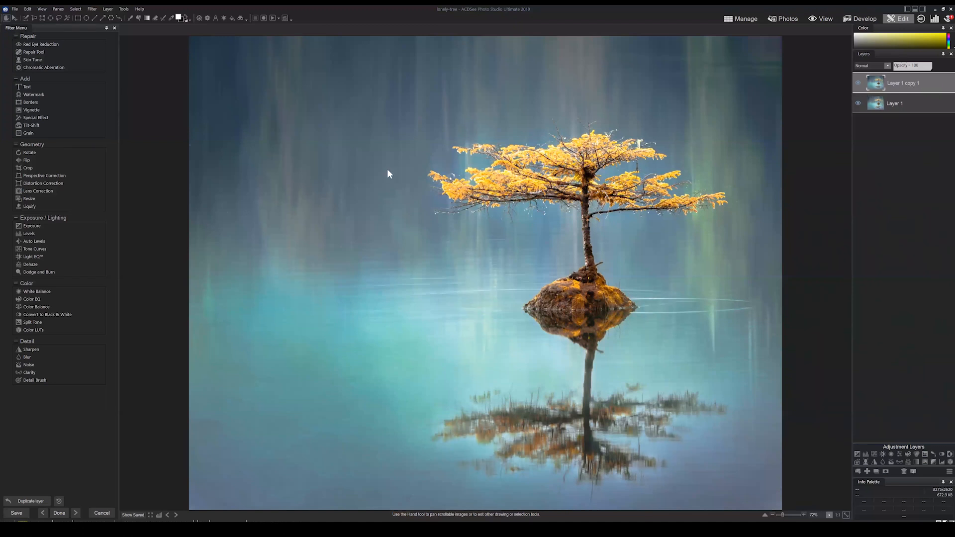
click(38, 110)
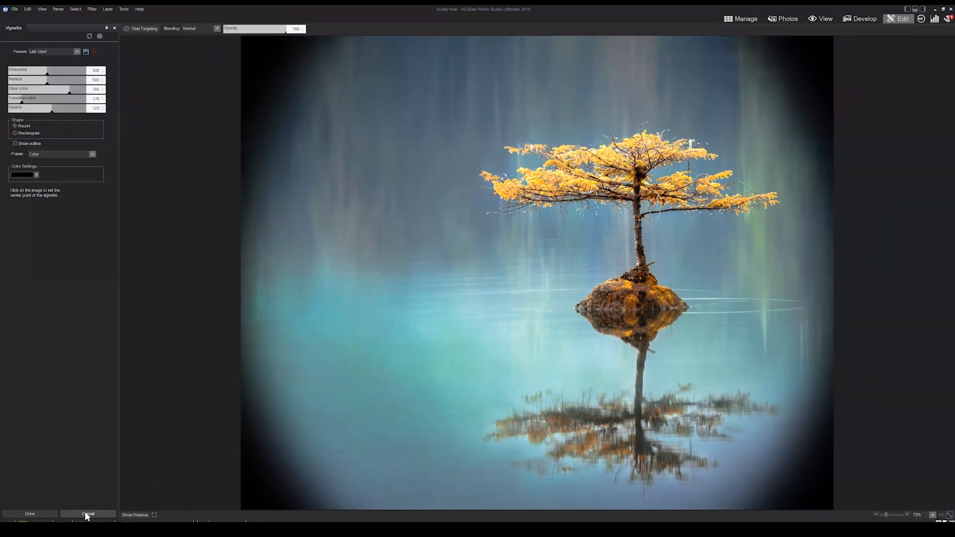
click(50, 512)
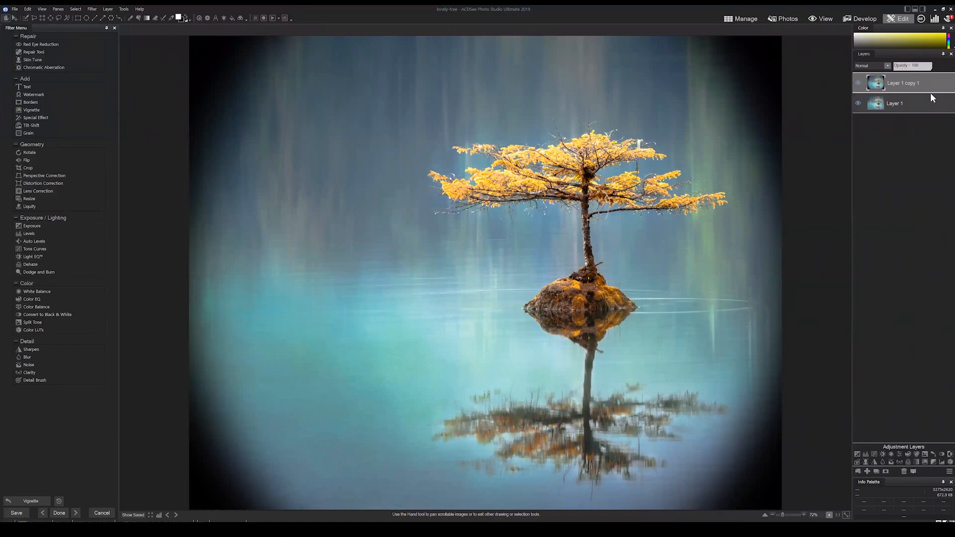
Hide the vignetted Layer 1 copy 1 and select the original Layer 1
click(857, 81)
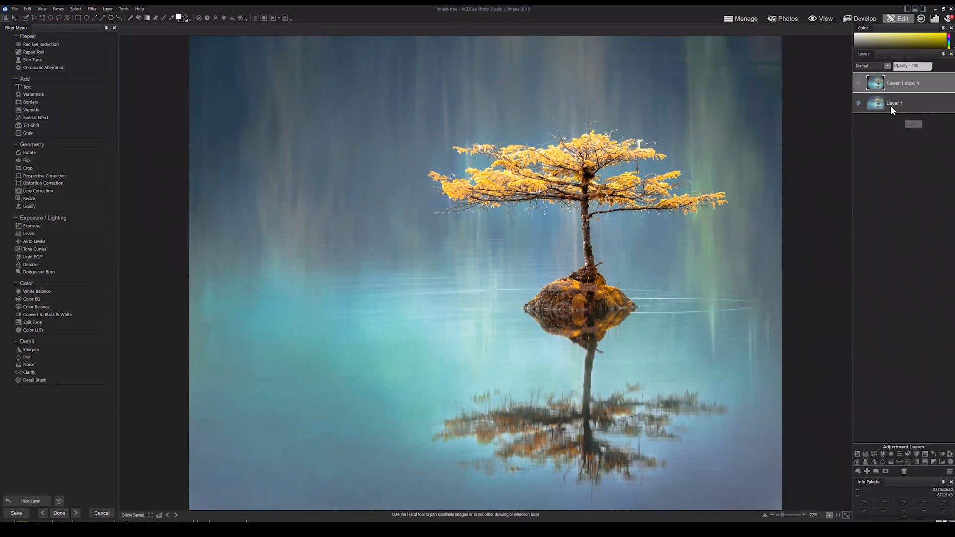
click(893, 106)
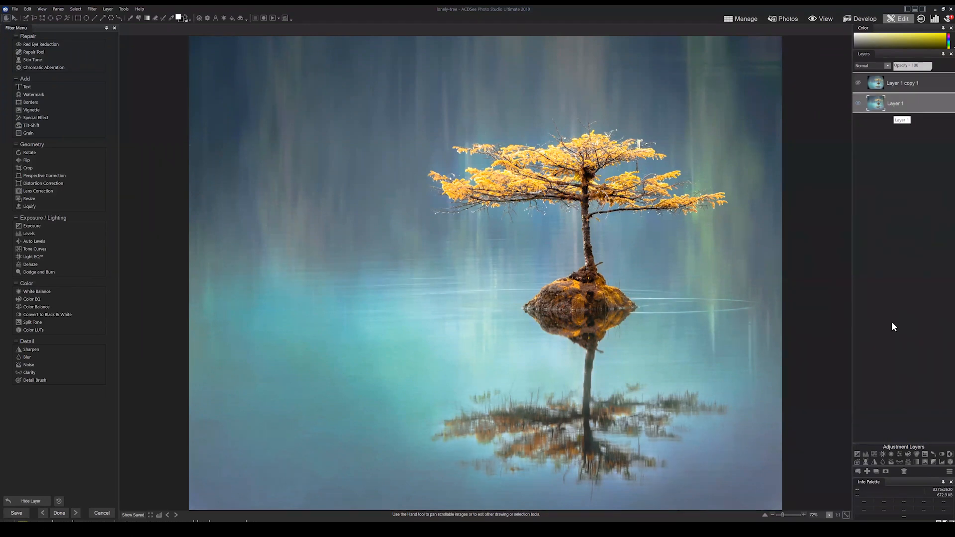
Show the vignetted Layer 1 copy 1 above the original Layer 1 again and leave the copy selected
click(899, 83)
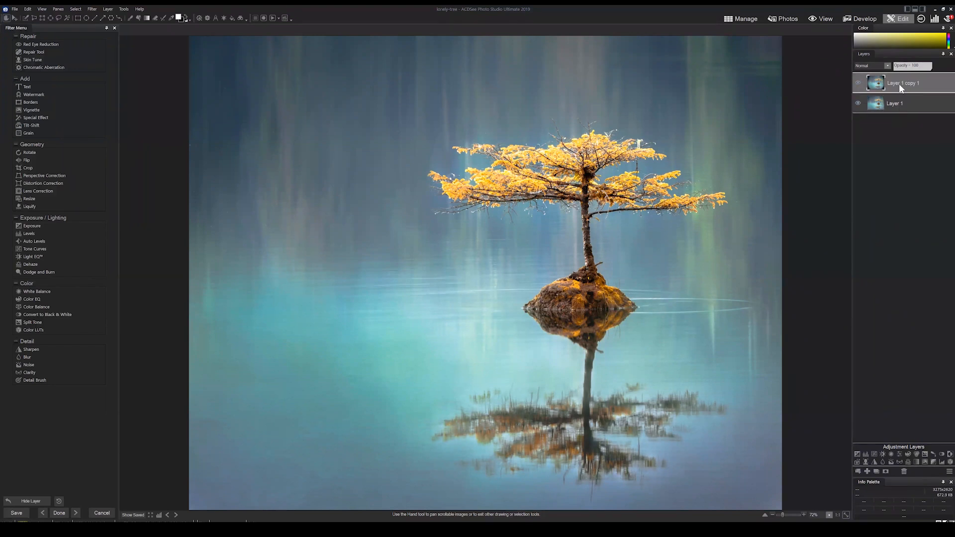
click(858, 82)
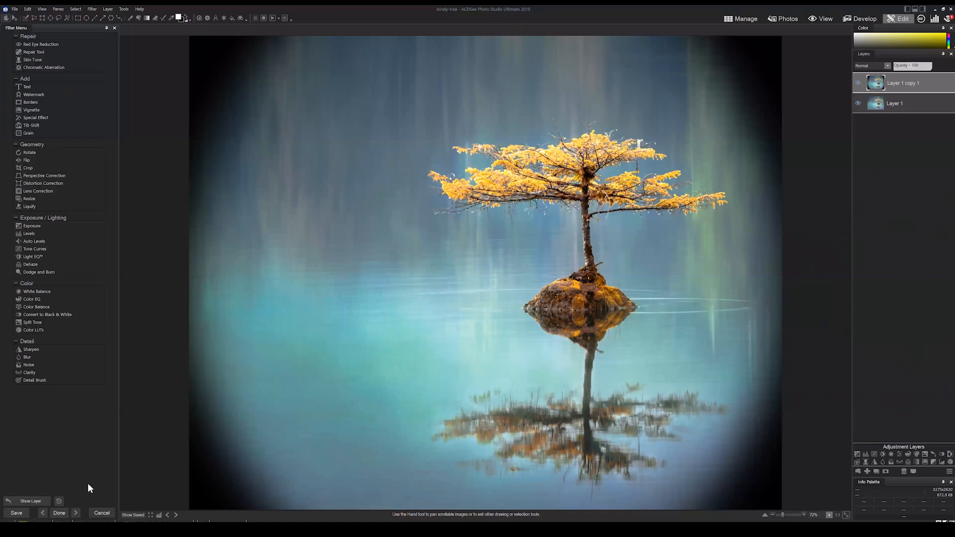
click(897, 103)
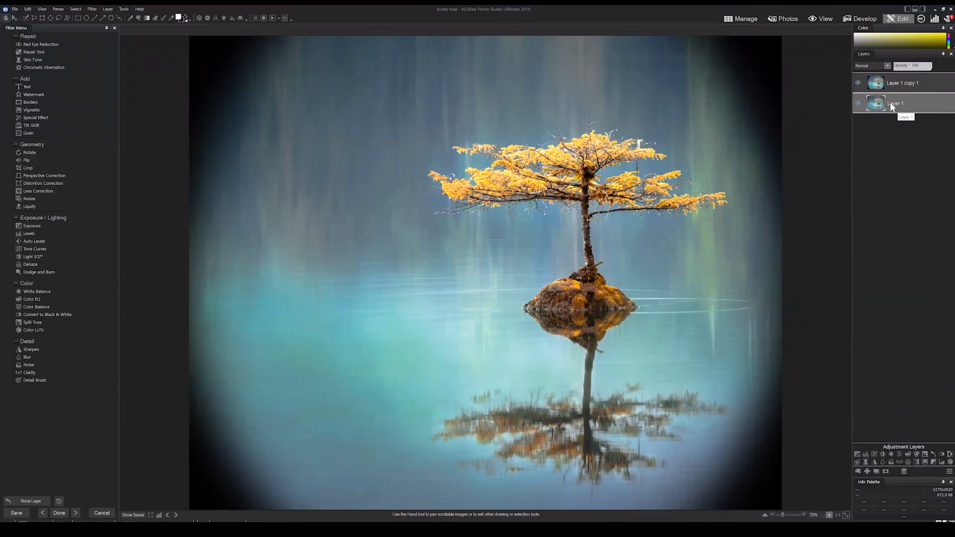
click(891, 89)
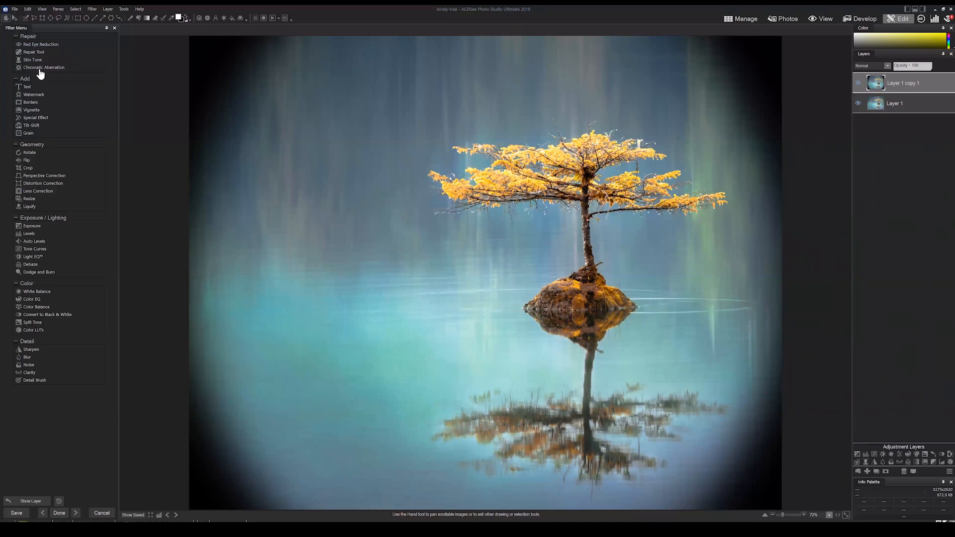
Collapse all filter groups in the Filter Menu, from Repair down to Detail
click(15, 37)
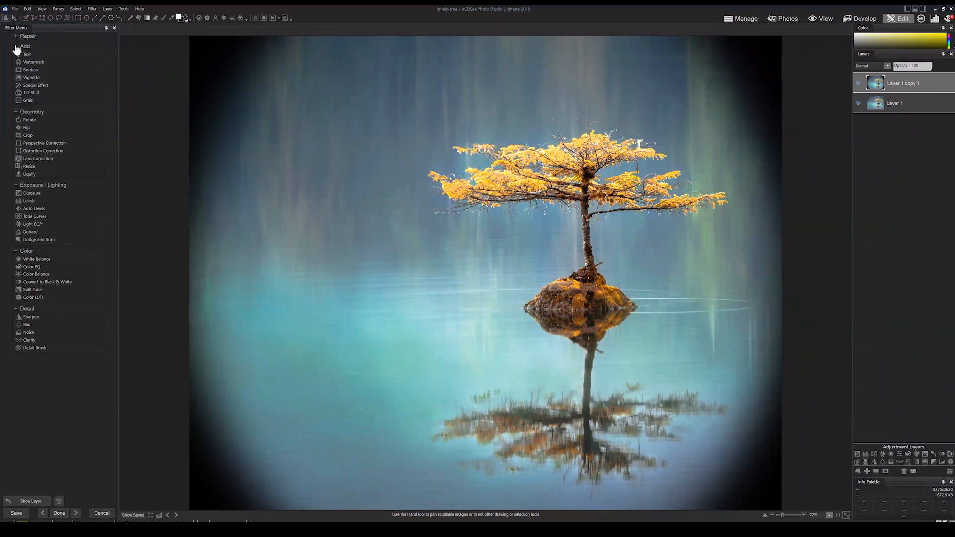
click(16, 48)
click(16, 57)
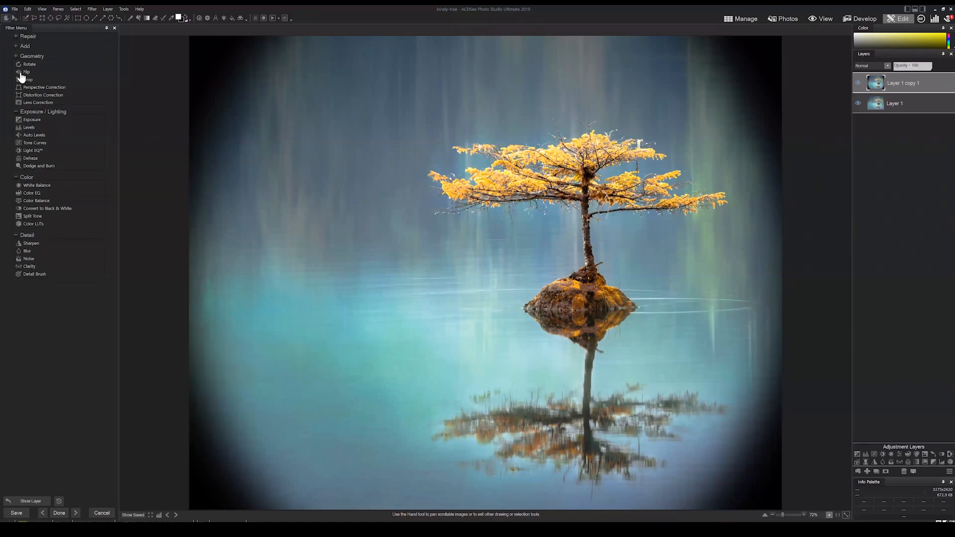
click(16, 67)
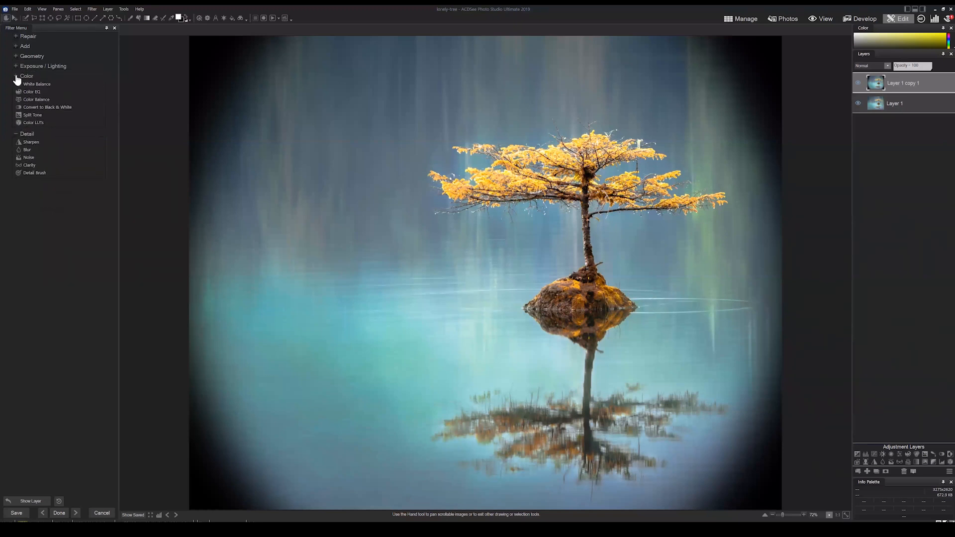
click(16, 77)
click(16, 86)
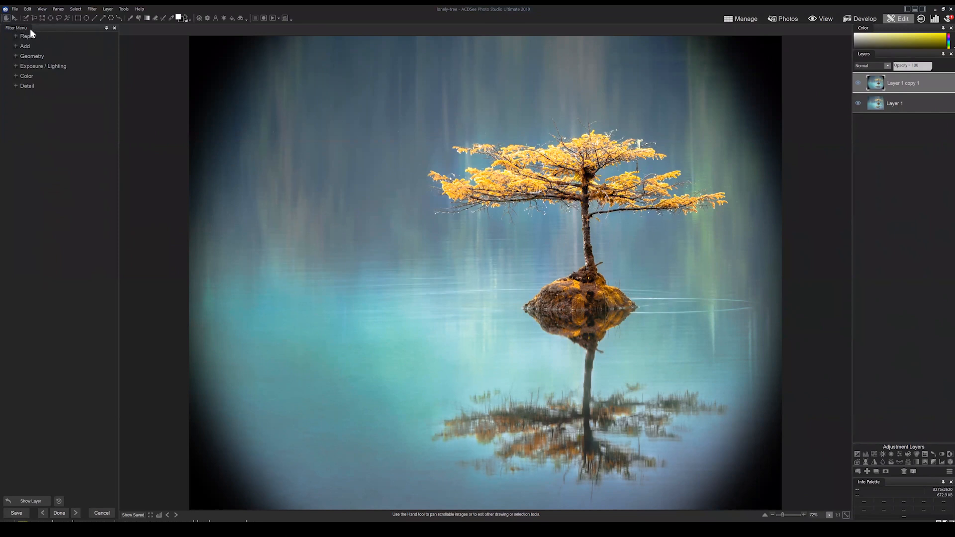
Hide the Filter Menu pane and restore it, doing this twice
drag(24, 28, 417, 273)
click(92, 9)
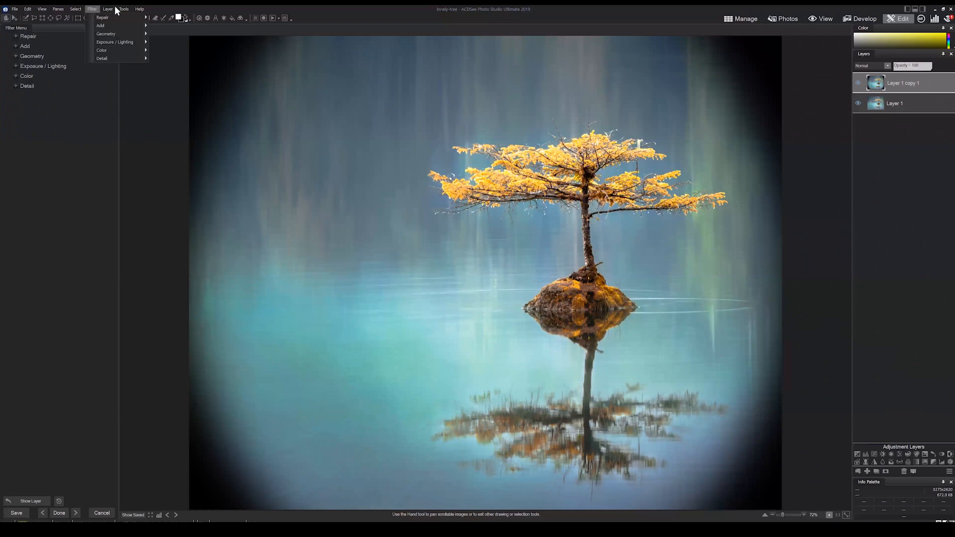
mouse_move(60, 10)
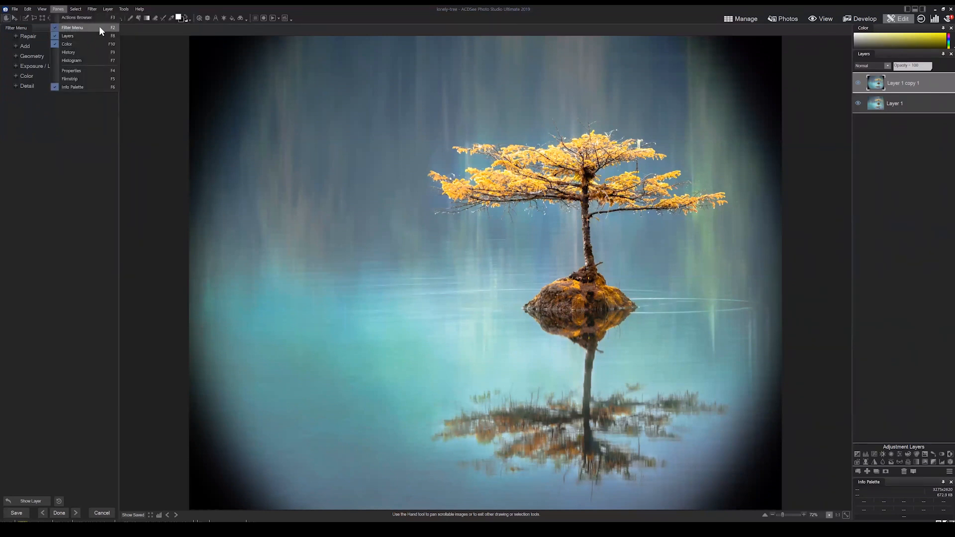
click(76, 28)
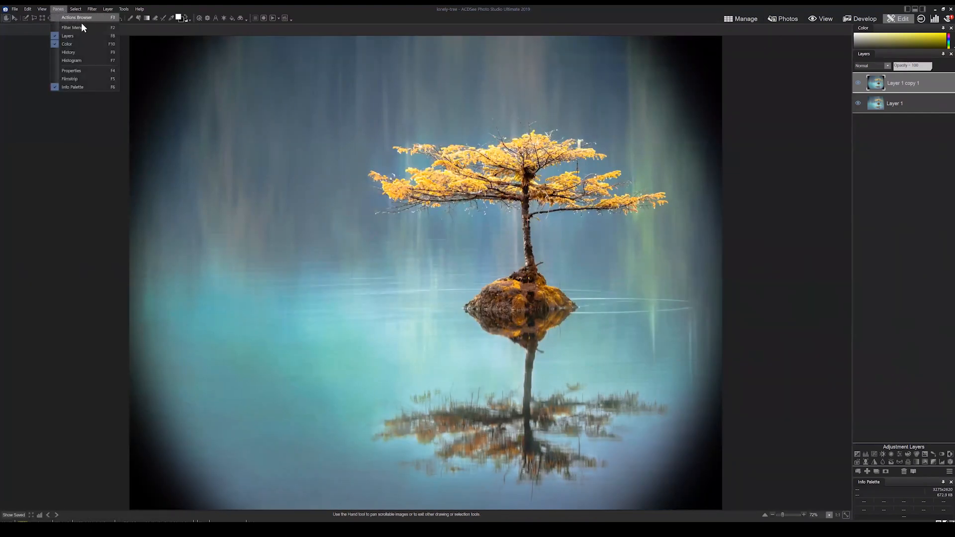
click(79, 27)
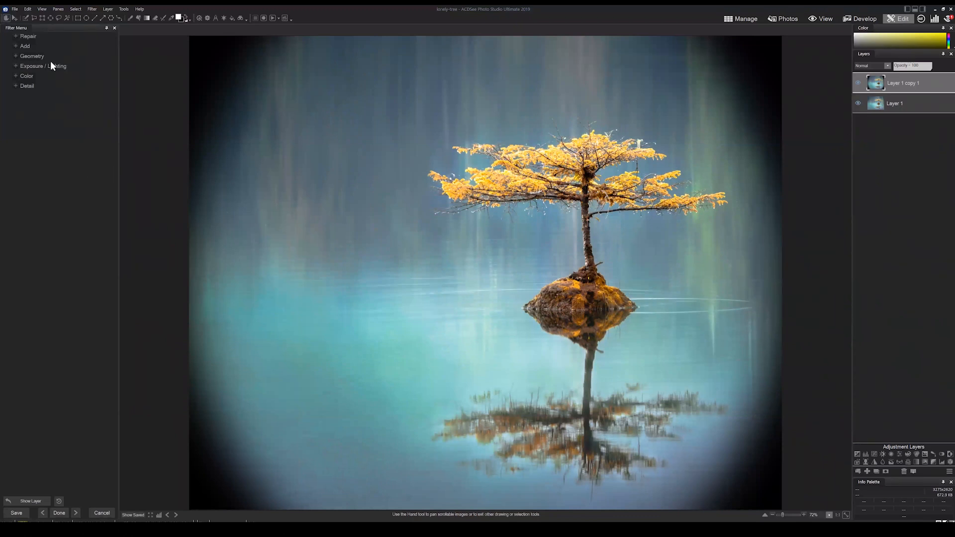
click(114, 28)
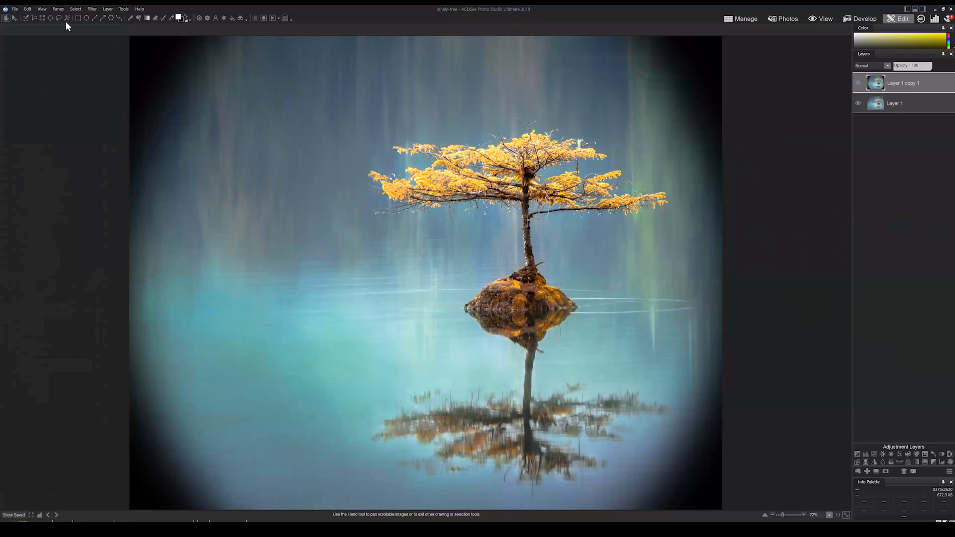
click(58, 9)
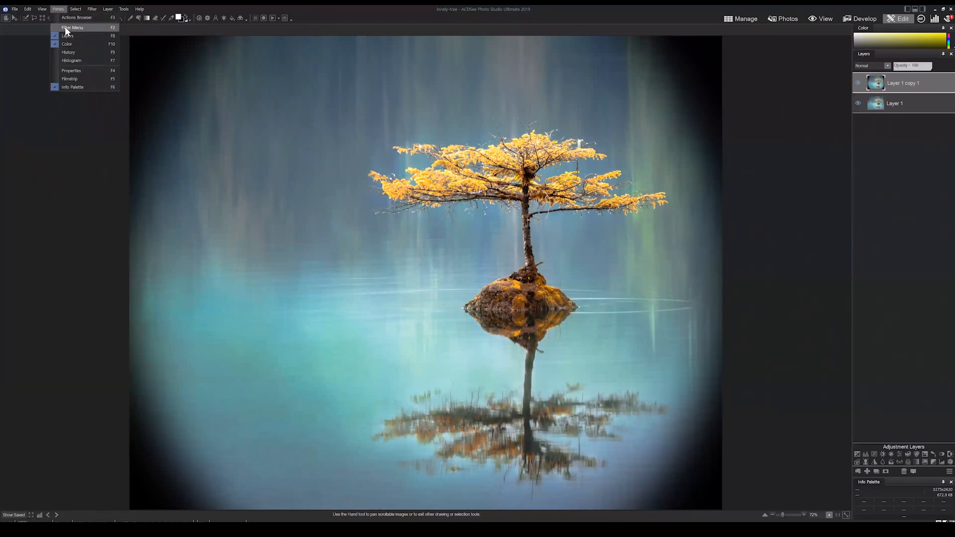
click(66, 28)
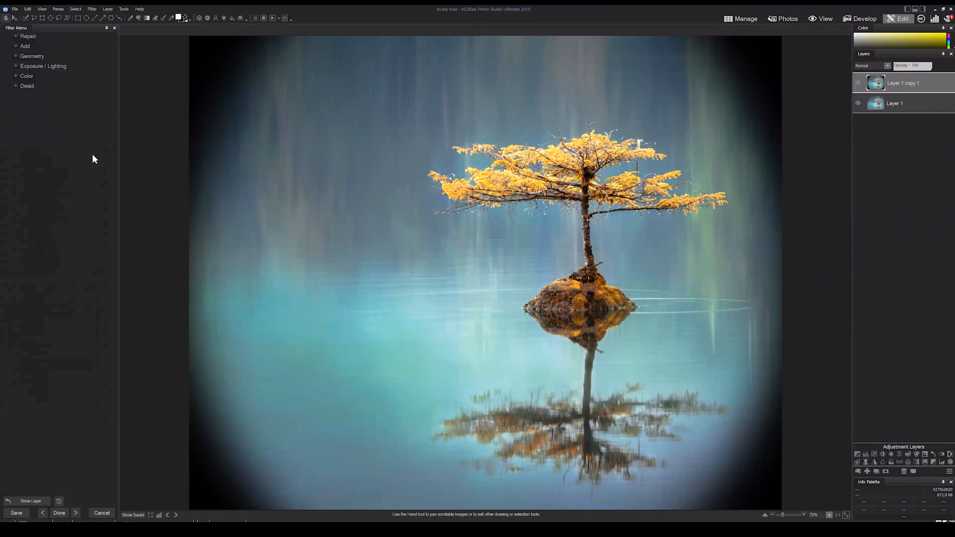
Look through the filters in the Repair, Add and Geometry groups, one group at a time
click(22, 40)
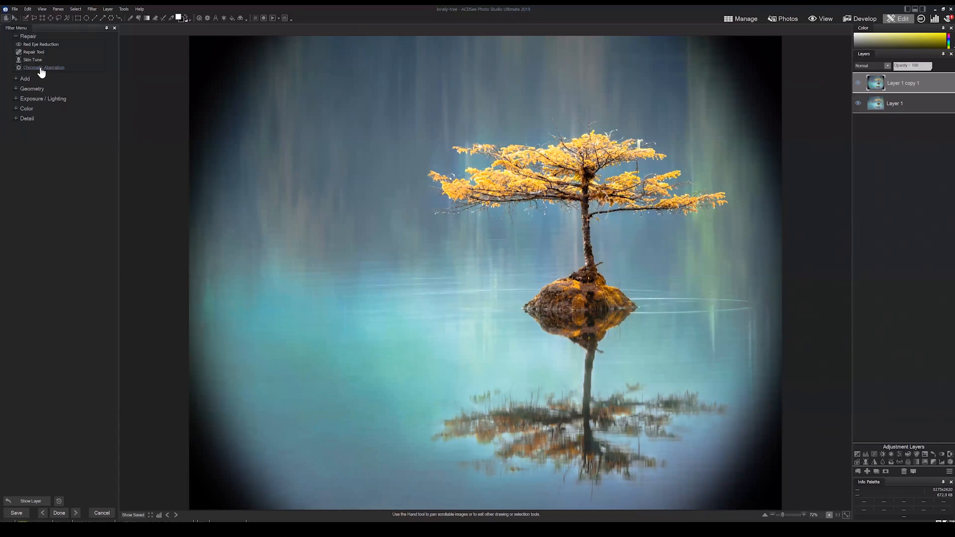
click(16, 37)
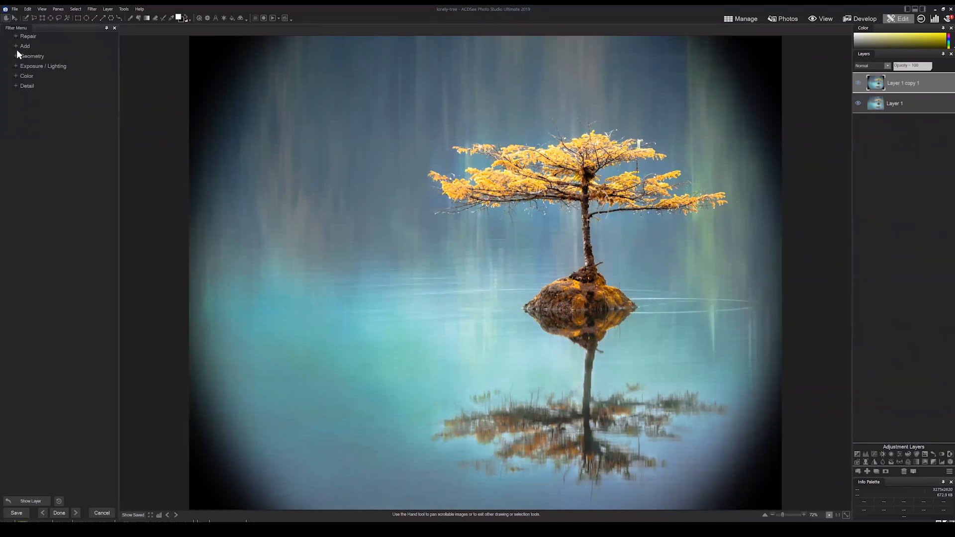
click(16, 46)
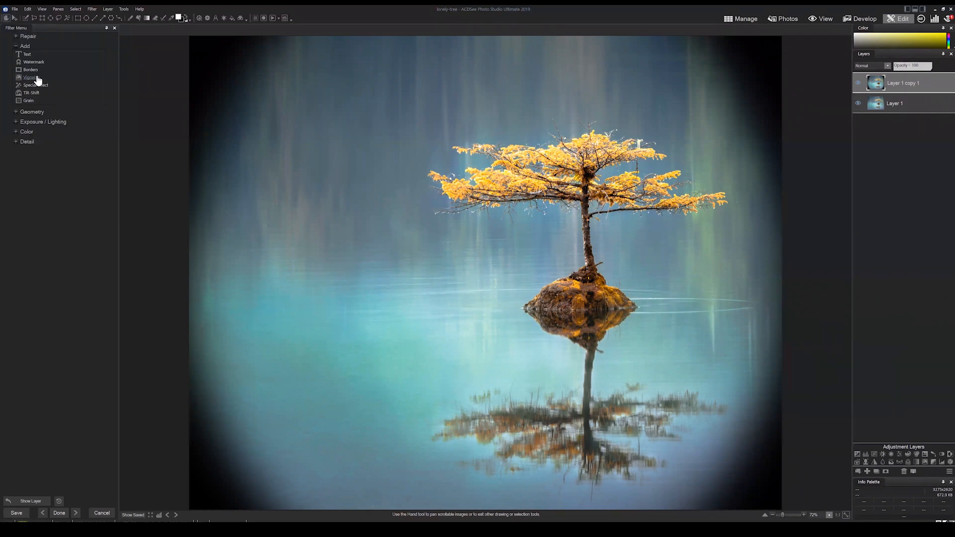
click(17, 47)
click(17, 58)
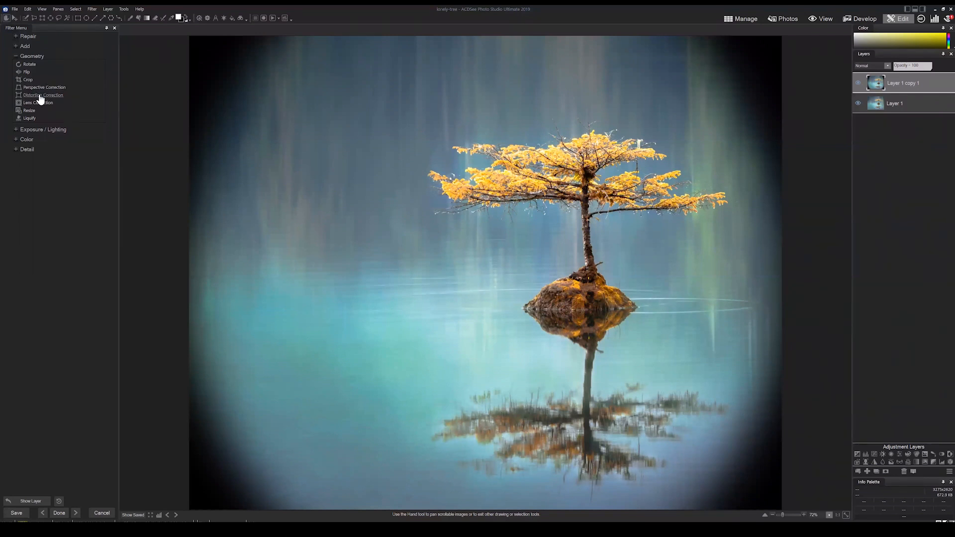
click(15, 56)
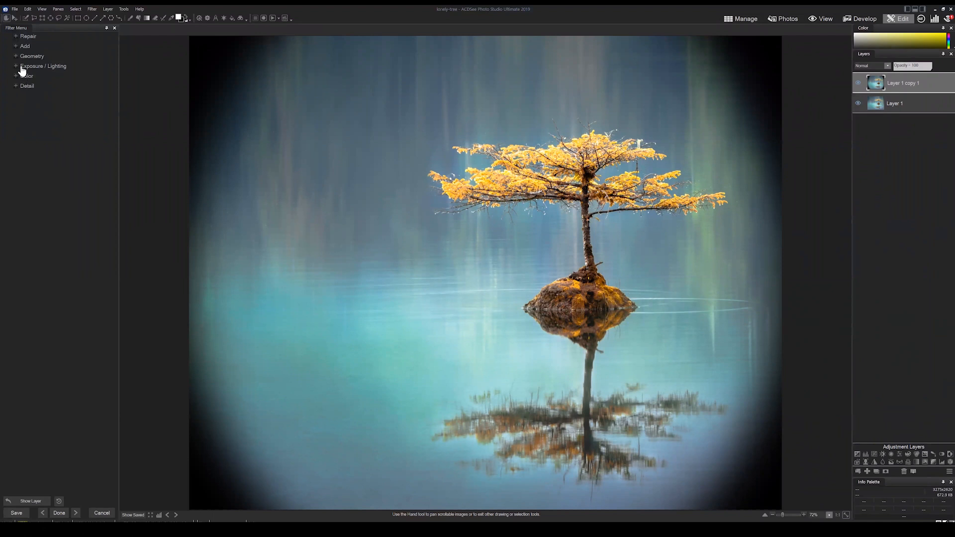
Look through the filters in the Exposure / Lighting, Color and Detail groups
click(25, 67)
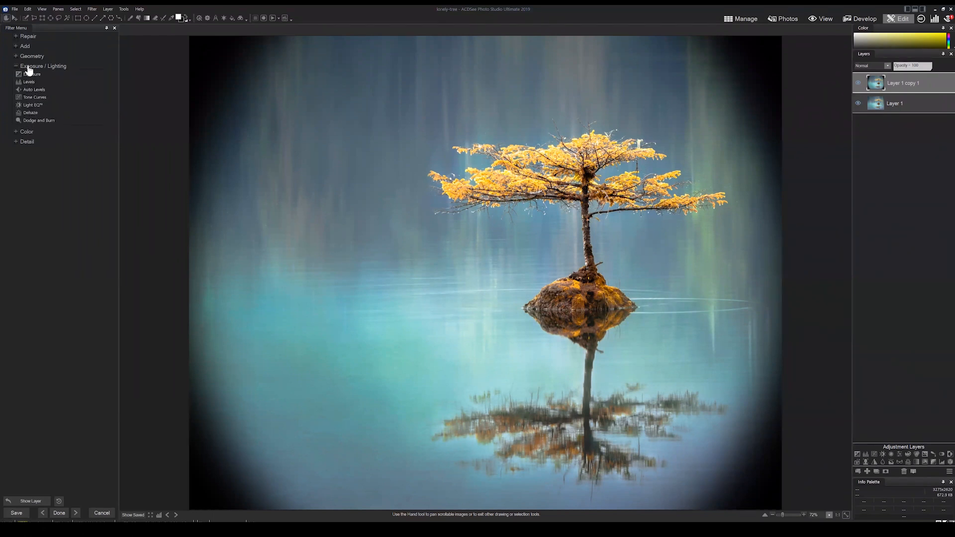
click(24, 132)
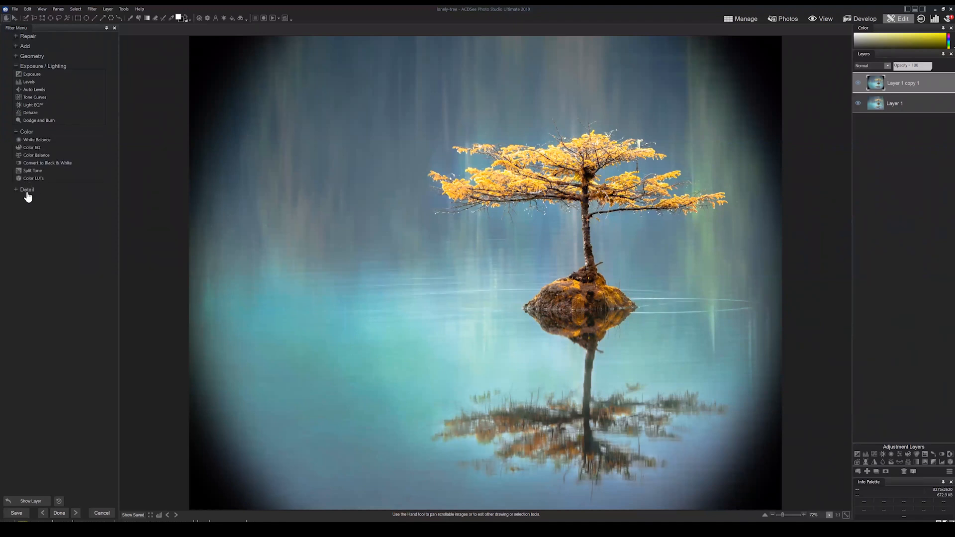
click(26, 194)
click(16, 67)
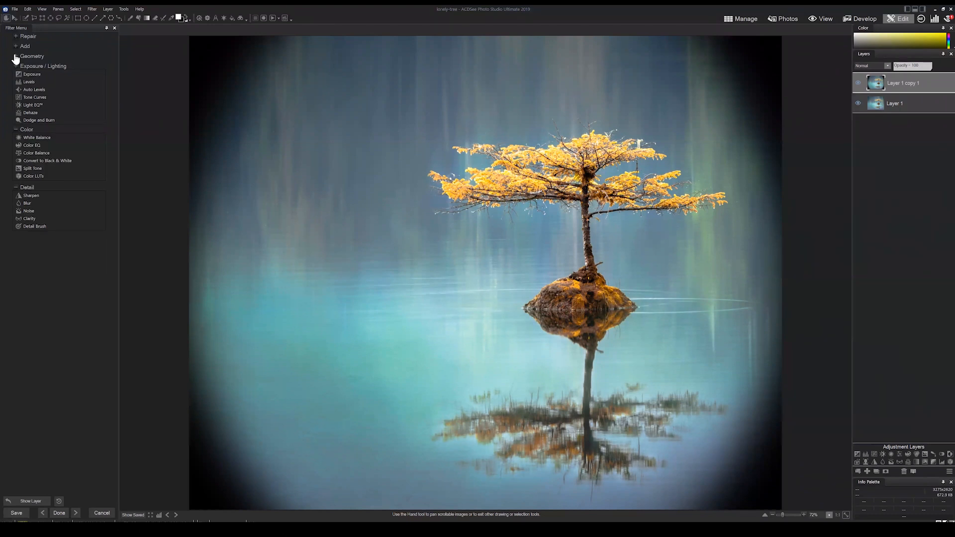
Examine the Geometry and Add filters, leaving only the Geometry group expanded
click(16, 56)
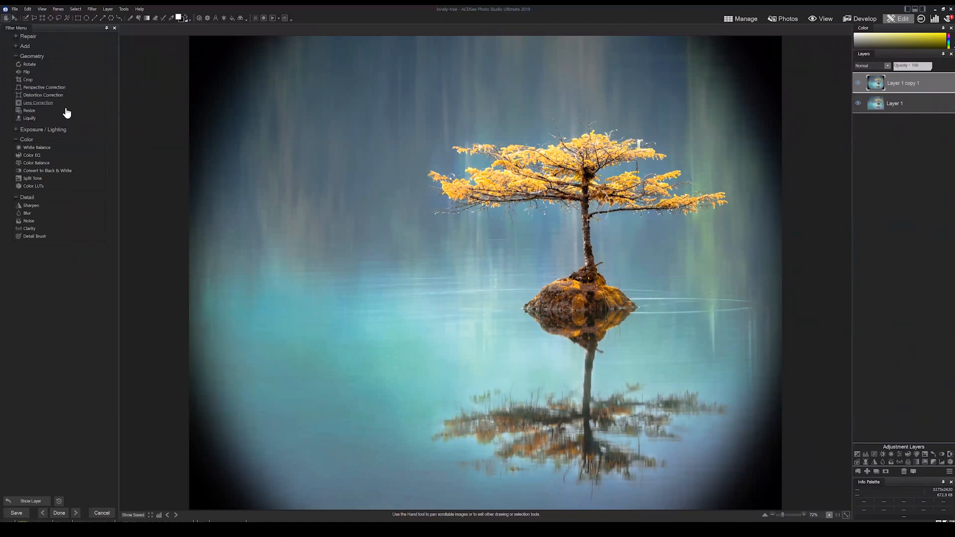
click(16, 46)
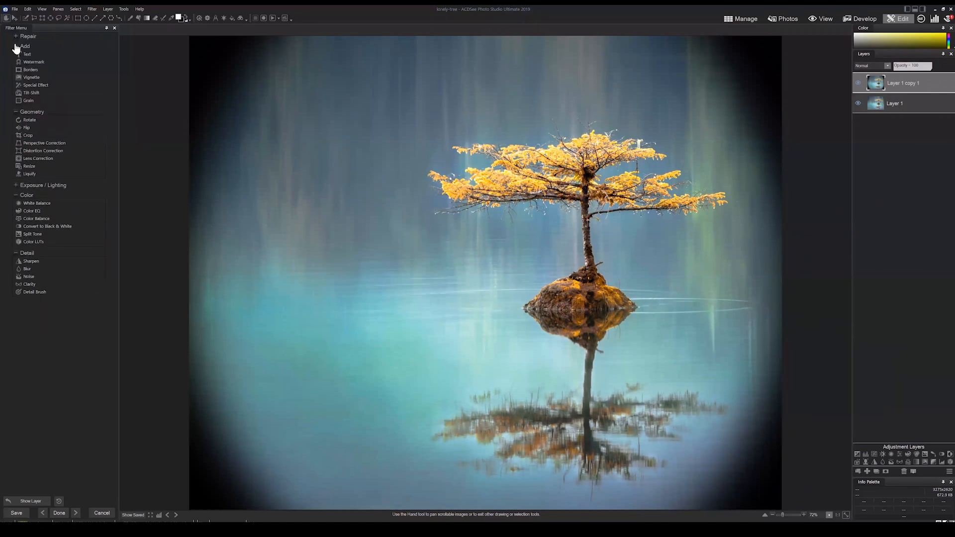
click(16, 46)
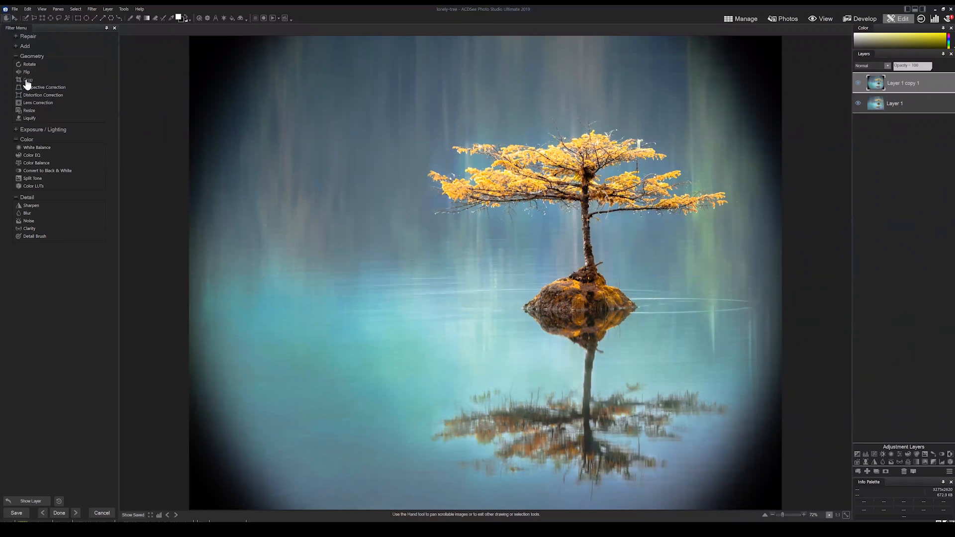
click(14, 140)
click(17, 150)
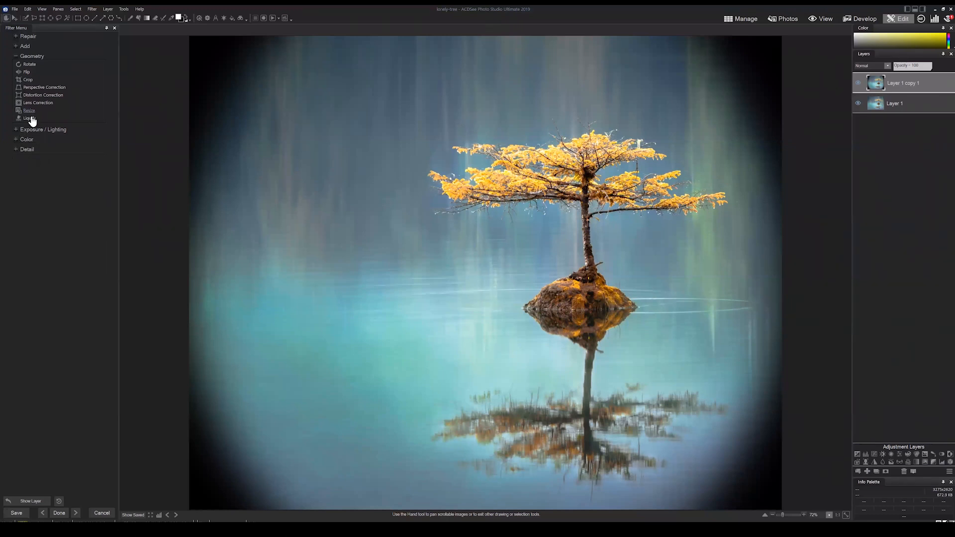
Inspect the Resize filter's settings without applying them, and expand the Exposure / Lighting group in place of Geometry
click(28, 110)
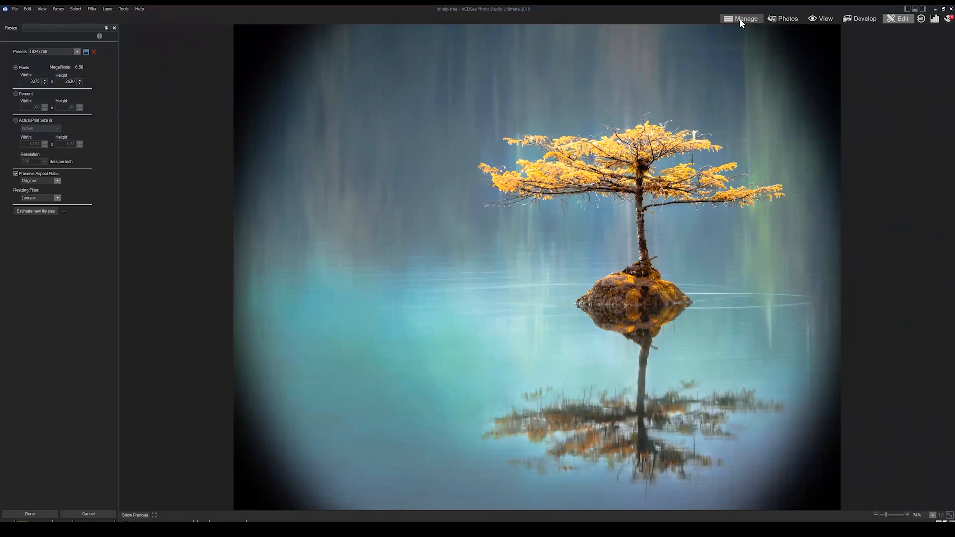
click(93, 512)
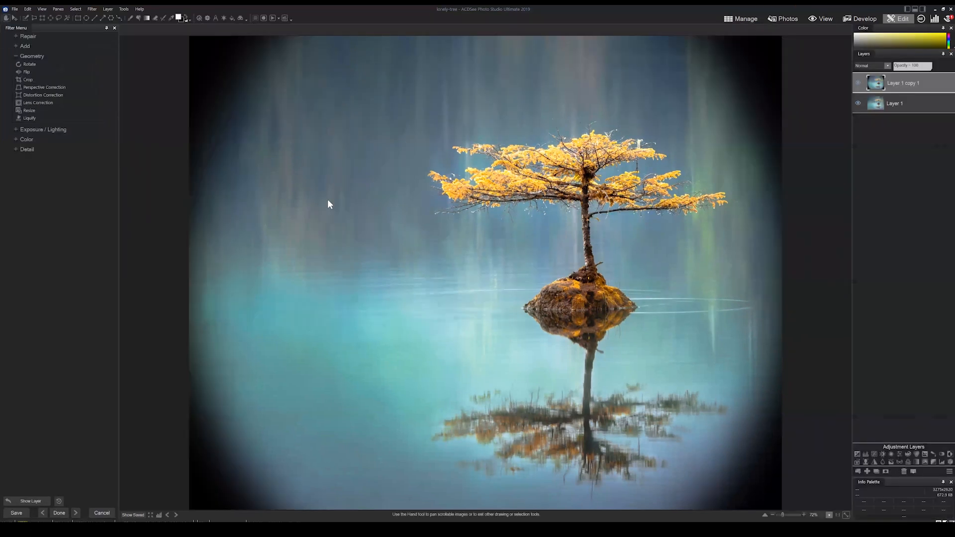
click(15, 130)
click(15, 55)
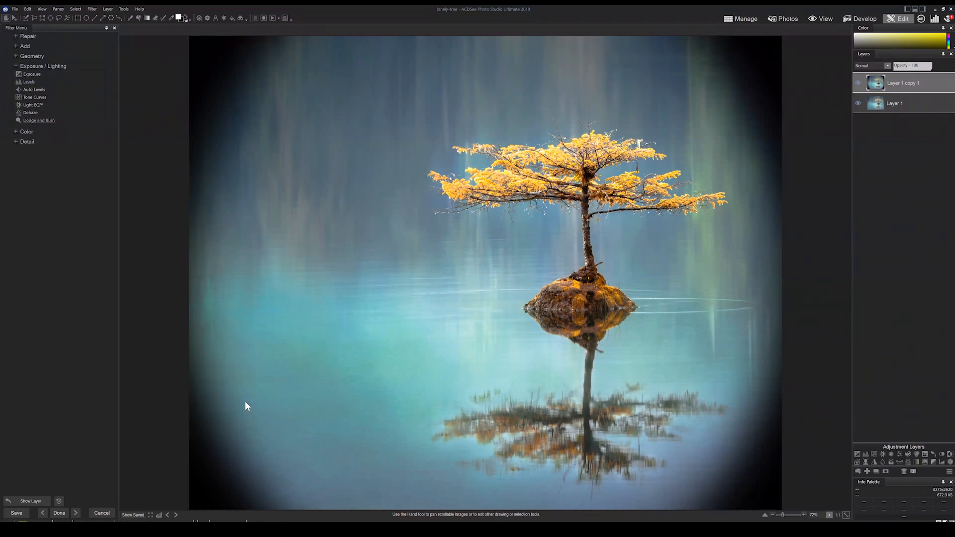
Leave Edit mode for the lonely-tree image and discard its changes
click(100, 513)
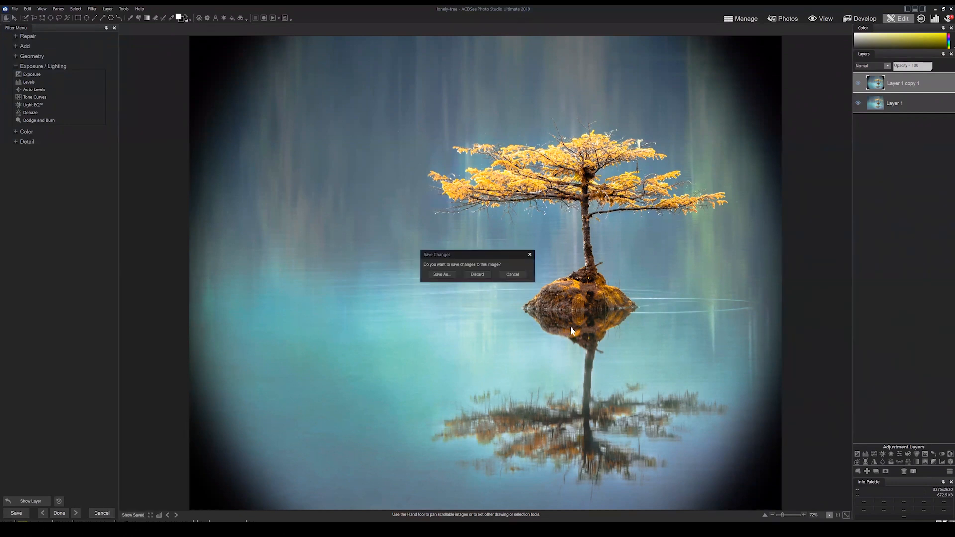
click(474, 274)
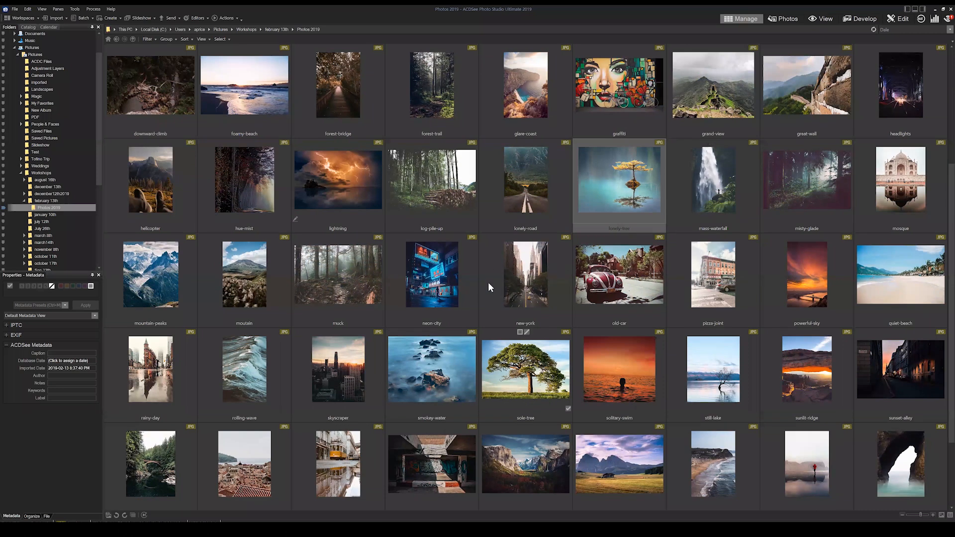
scroll(440, 284, up, 2)
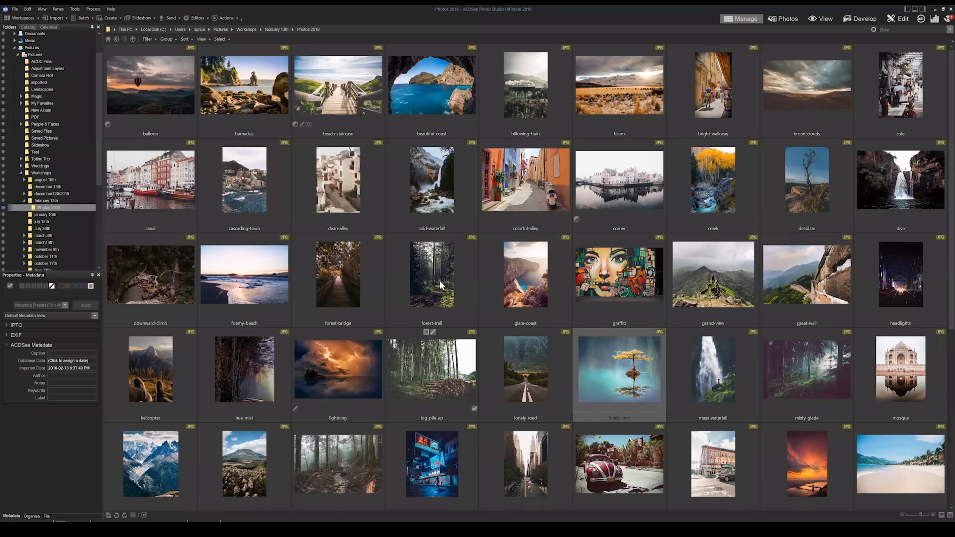
scroll(441, 284, down, 1)
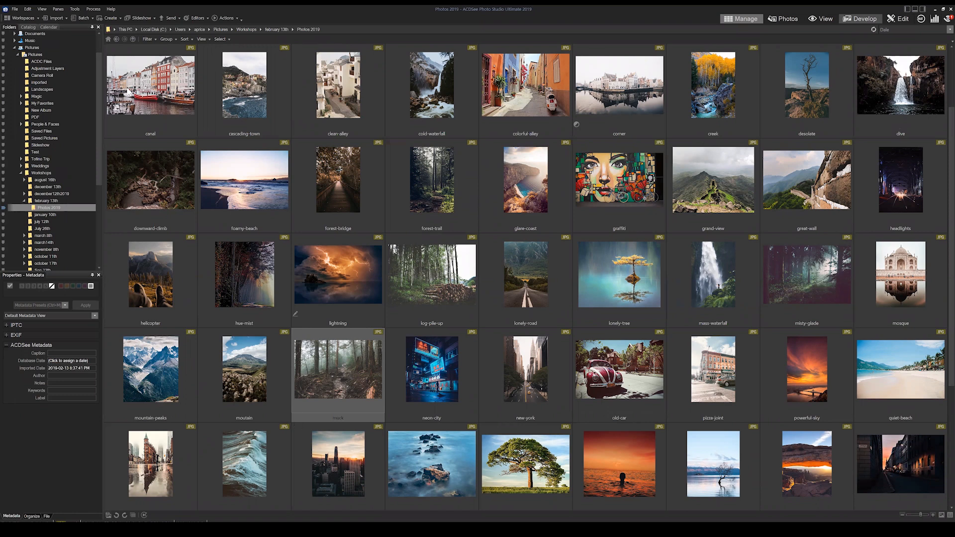
scroll(620, 286, up, 1)
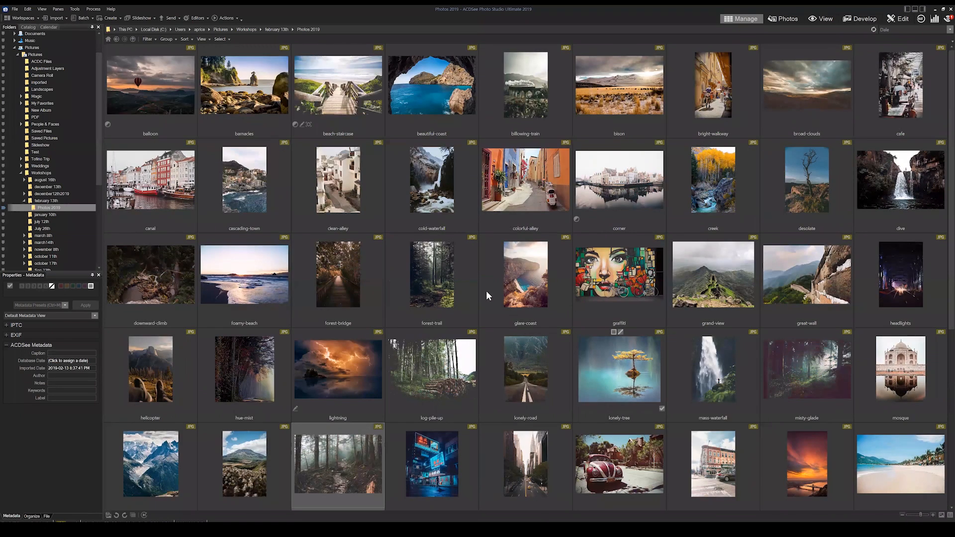
Open the selected misty forest trail photo in Edit mode and duplicate its base layer
scroll(327, 366, down, 1)
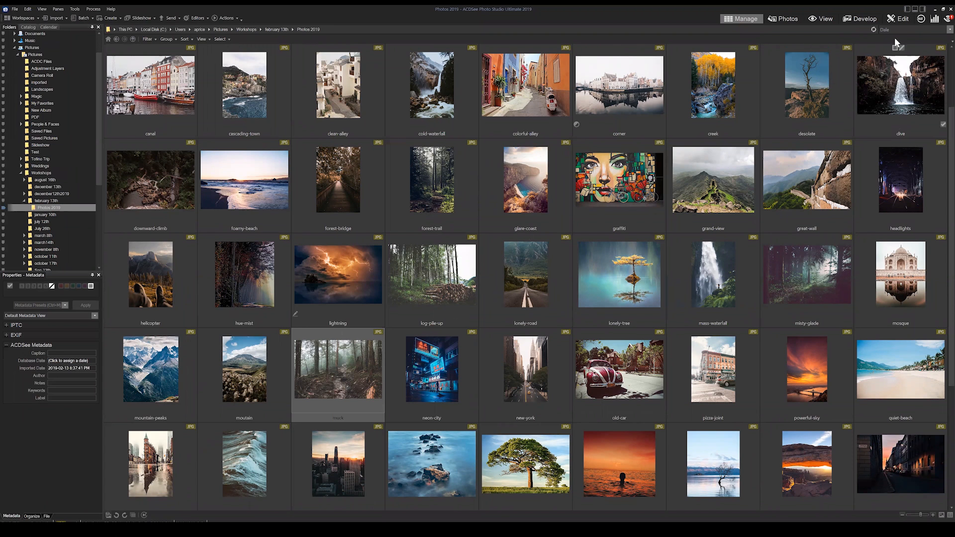
click(898, 20)
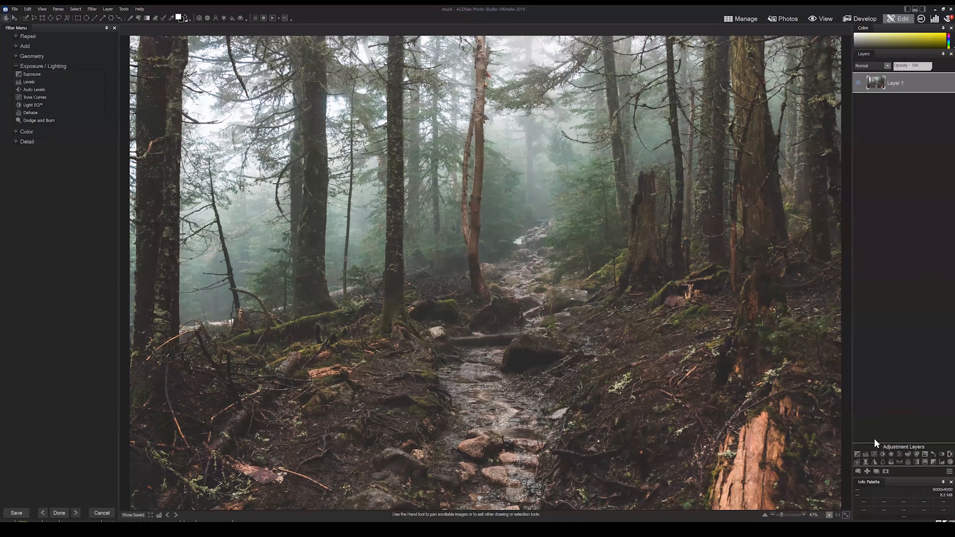
key(ctrl+j)
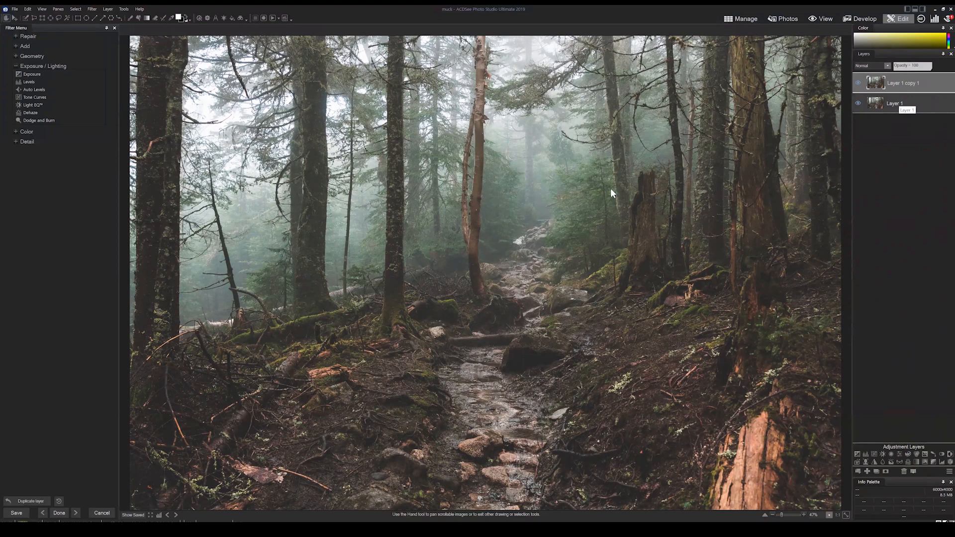
With the Levels filter on the duplicated layer, set the luminance shadows to 21 and the highlights to 232
click(27, 83)
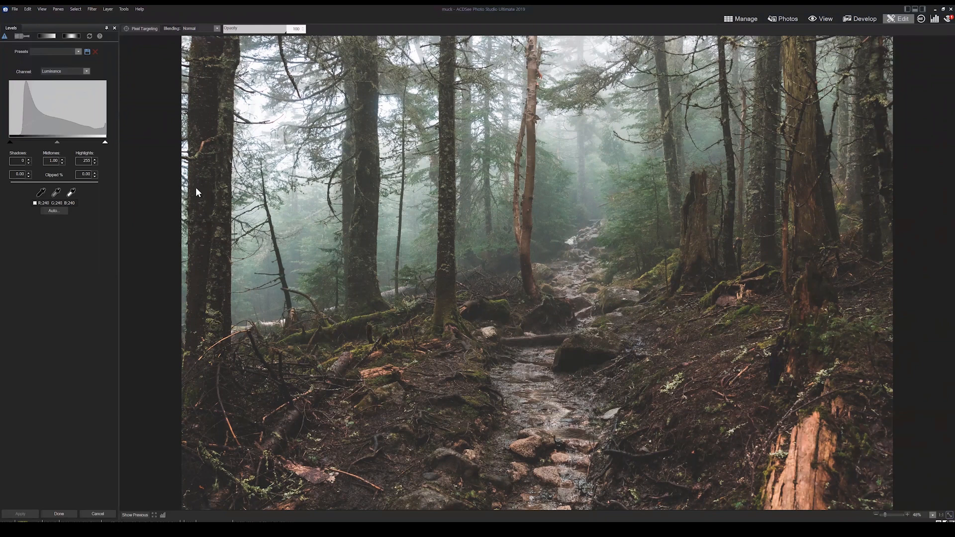
click(56, 193)
click(57, 211)
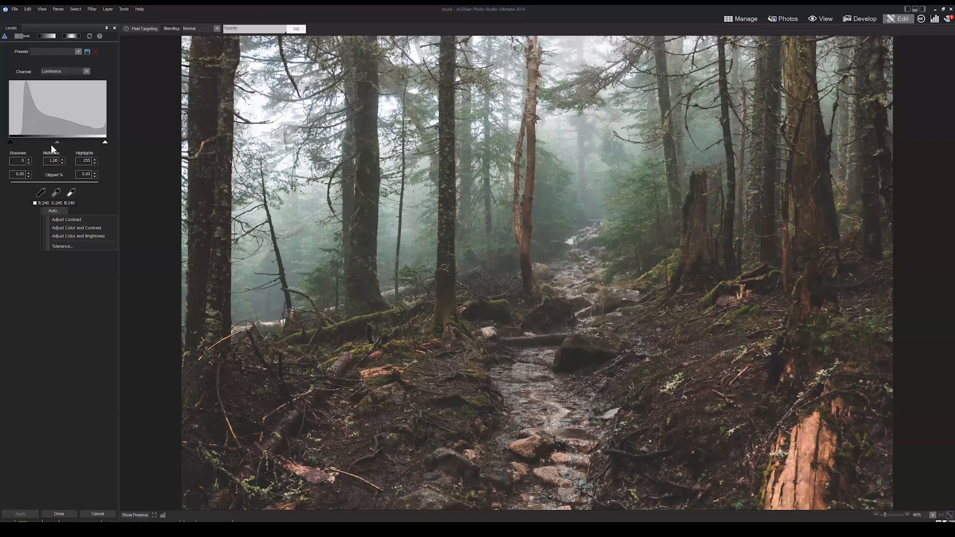
click(12, 142)
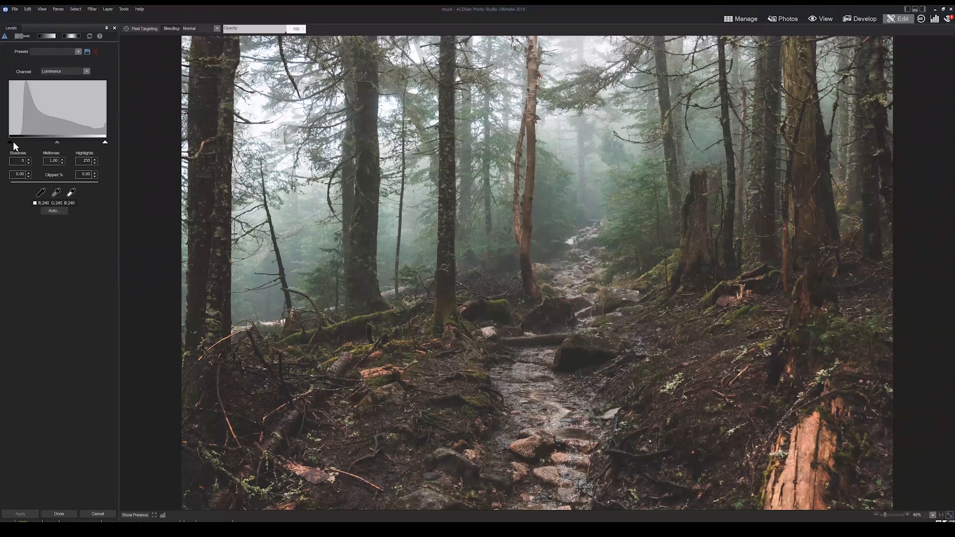
drag(19, 142, 15, 143)
click(96, 142)
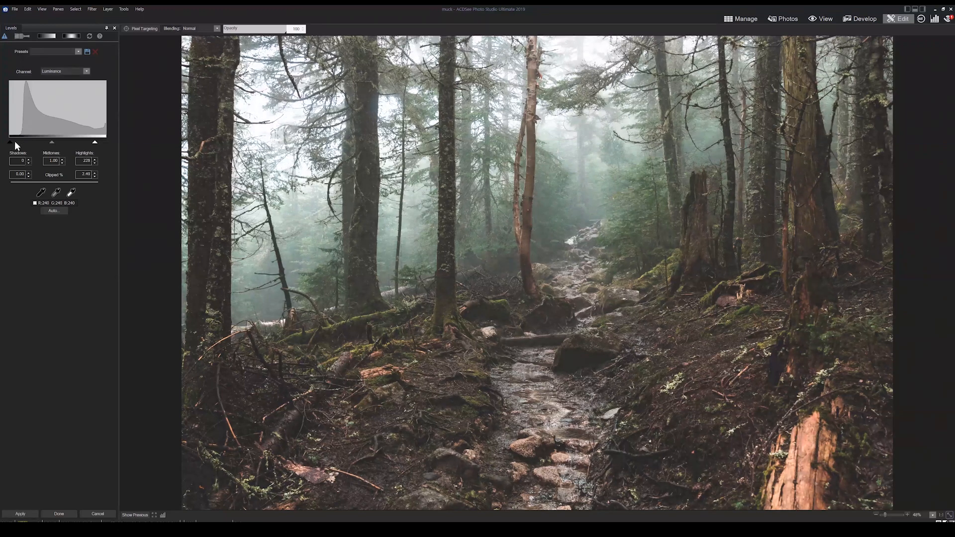
drag(14, 141, 19, 143)
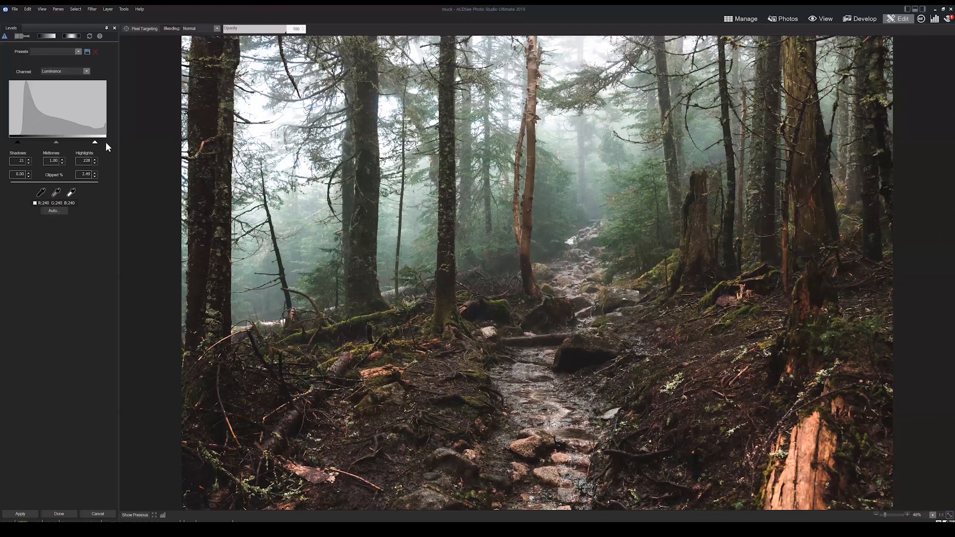
Save the Levels settings as a preset named "Forest - Shadows" and check it in the preset list
click(87, 52)
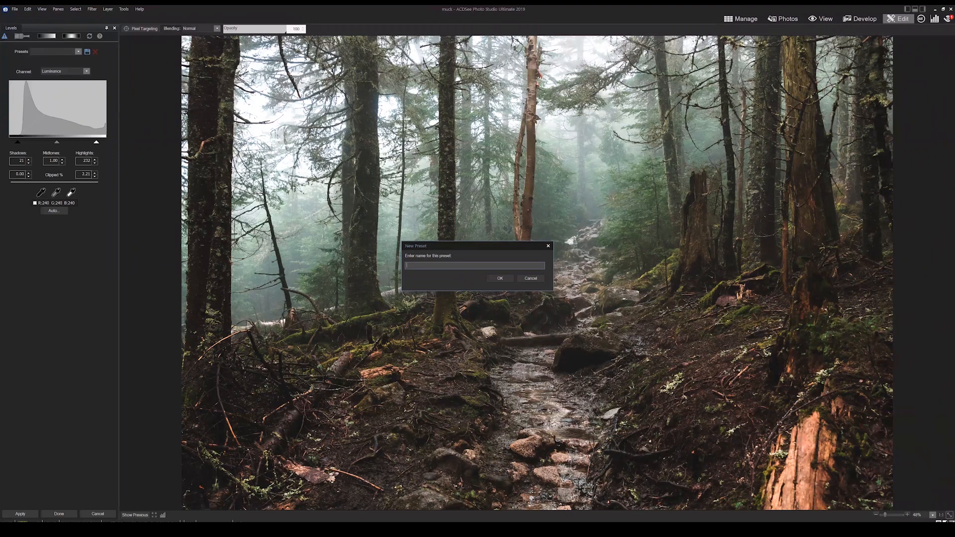
text(Forest - Shadows)
click(499, 276)
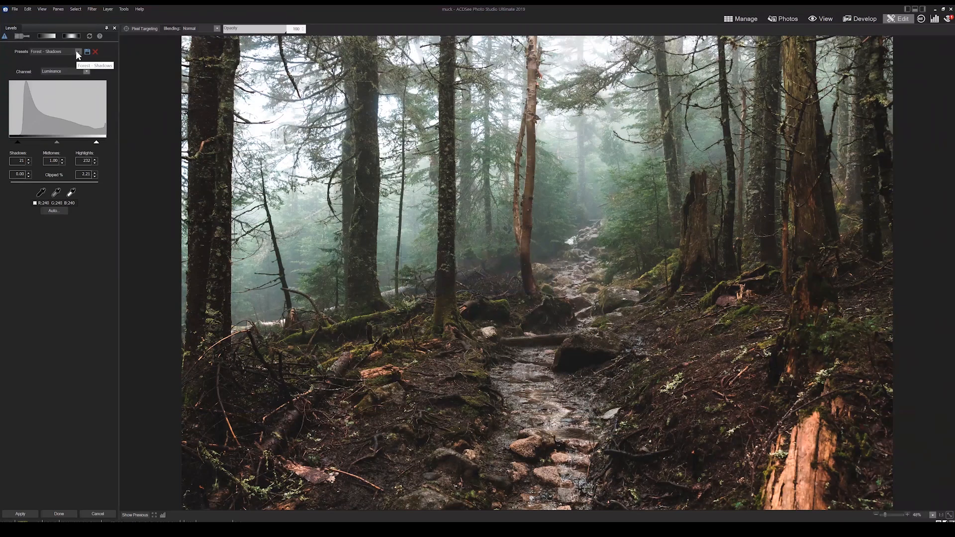
click(47, 52)
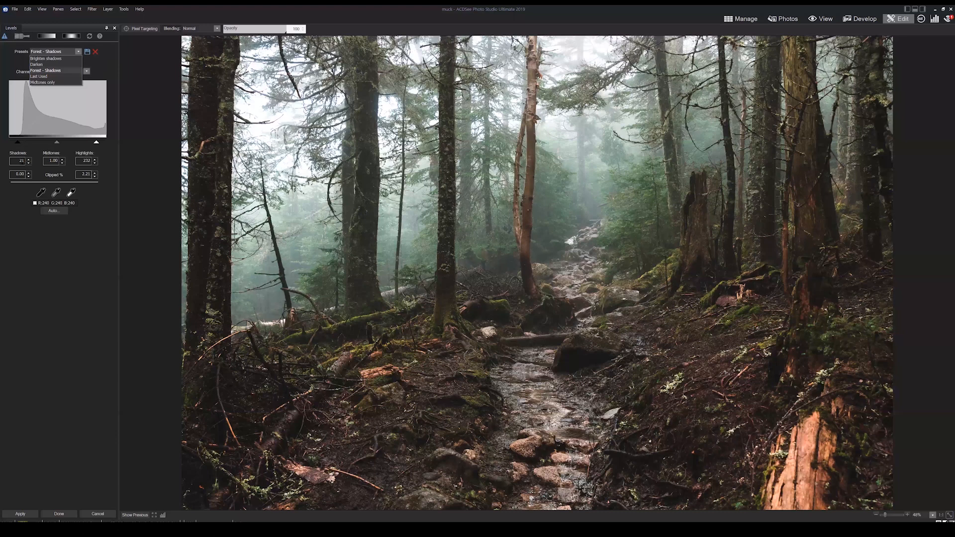
key(Escape)
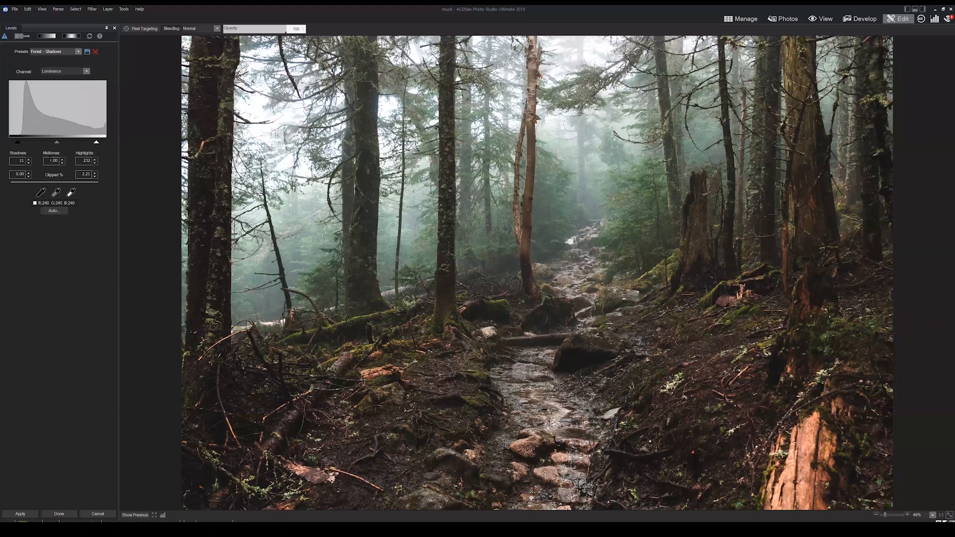
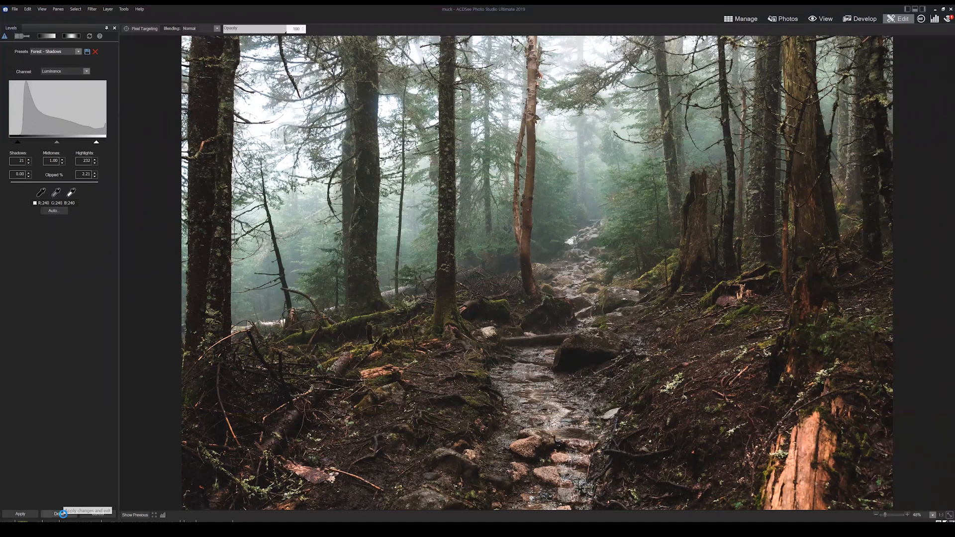
Apply the Levels changes, and hide and reshow Layer 1 copy 1 to compare it with the original
click(59, 514)
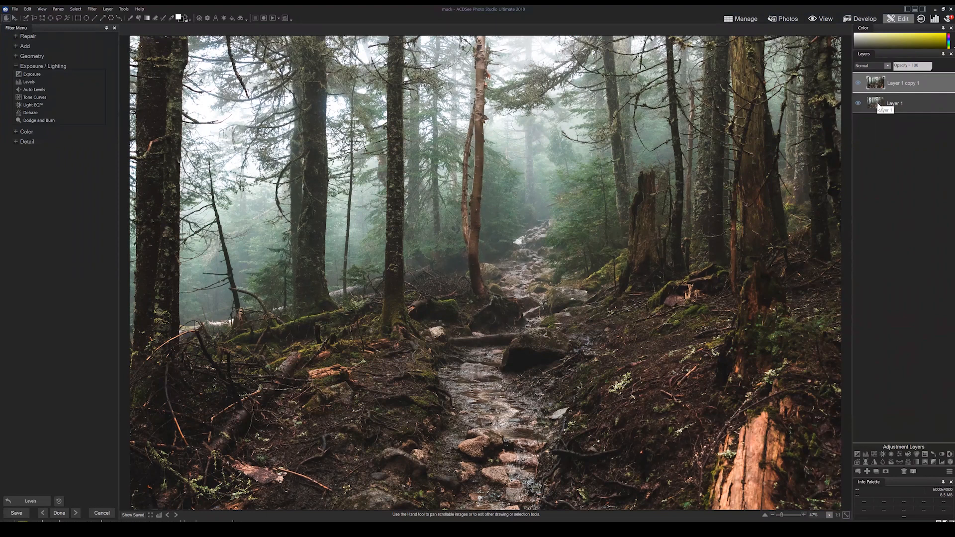
click(858, 84)
click(858, 83)
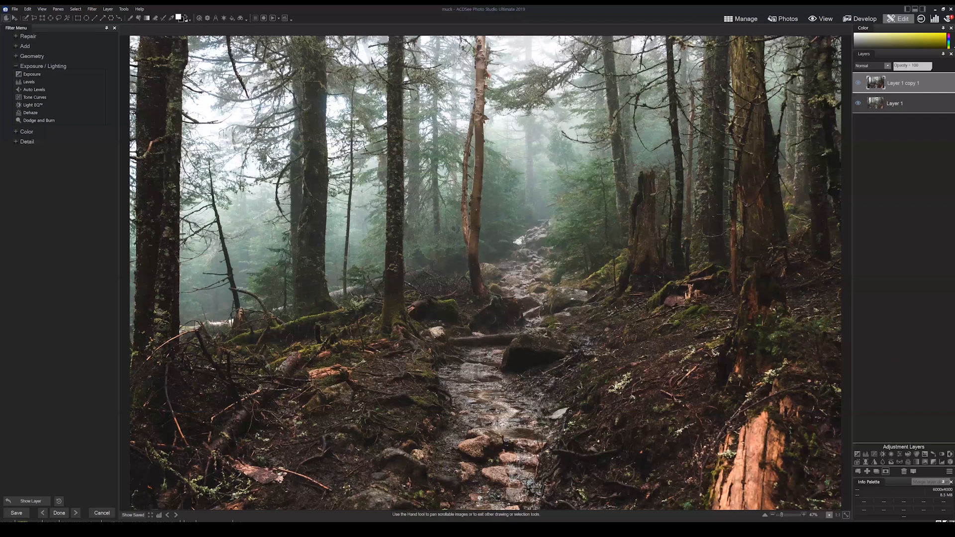
Look through the Develop and Edit Mode keyboard shortcuts in the help guide
click(144, 11)
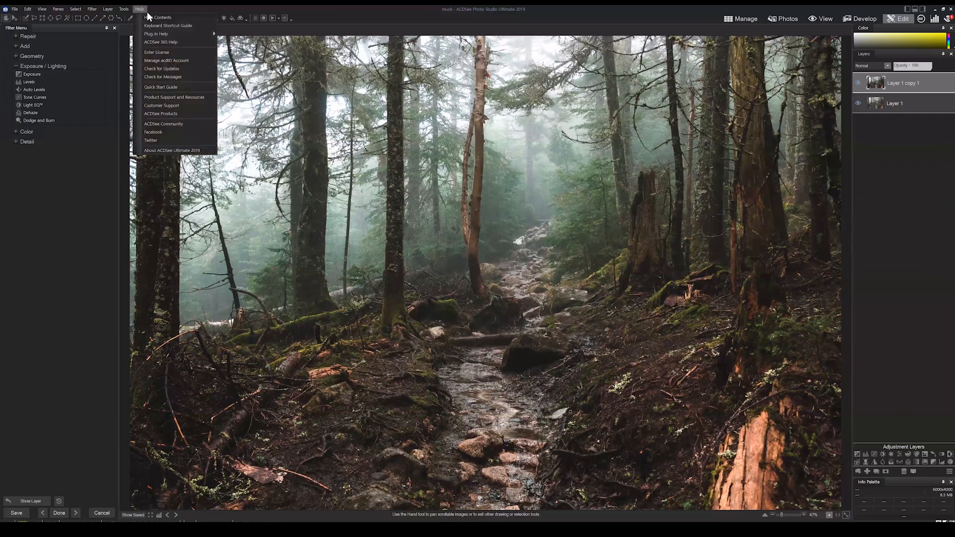
click(171, 25)
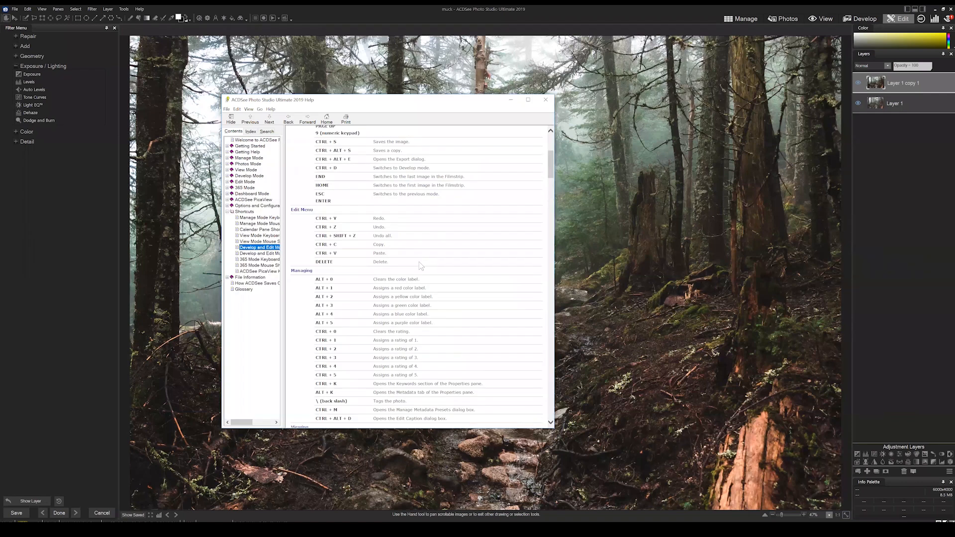
scroll(373, 258, up, 3)
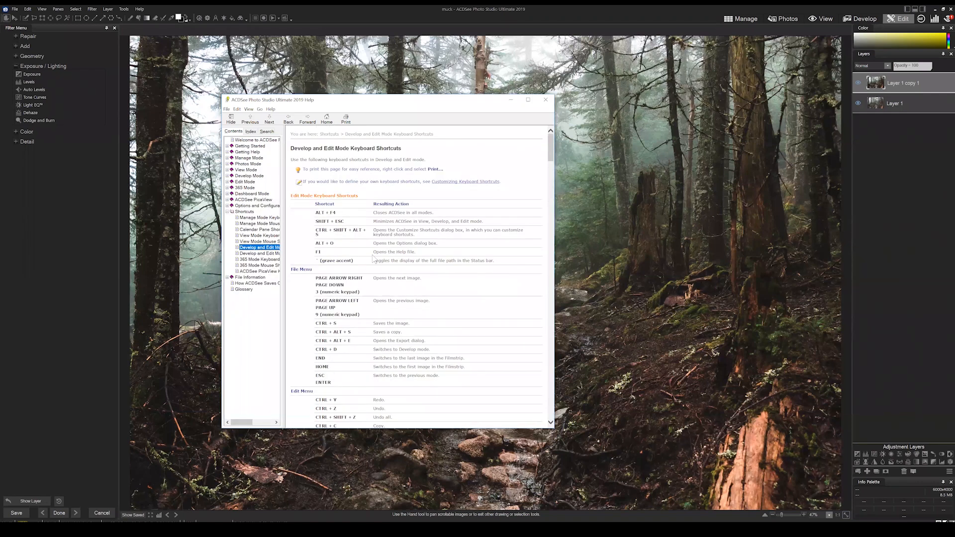
scroll(373, 258, down, 3)
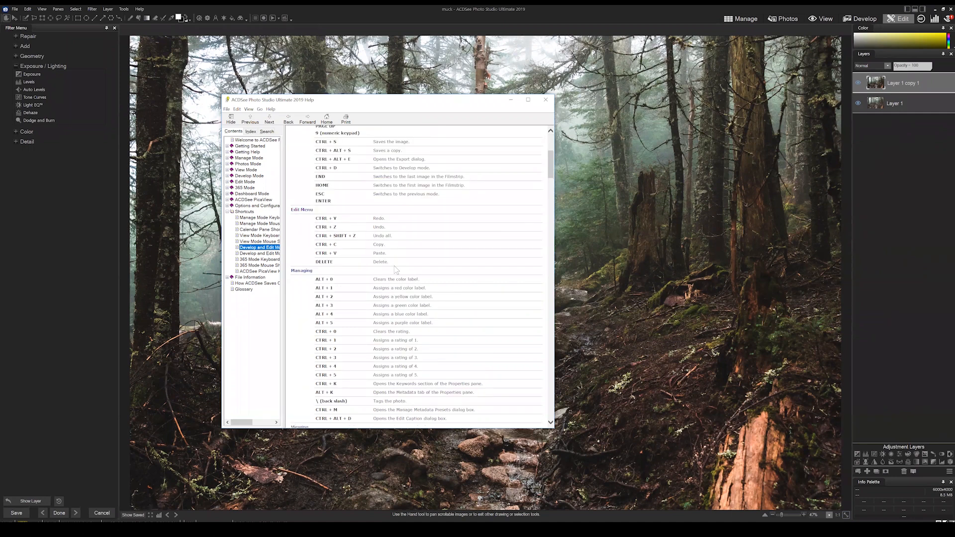
scroll(394, 265, down, 2)
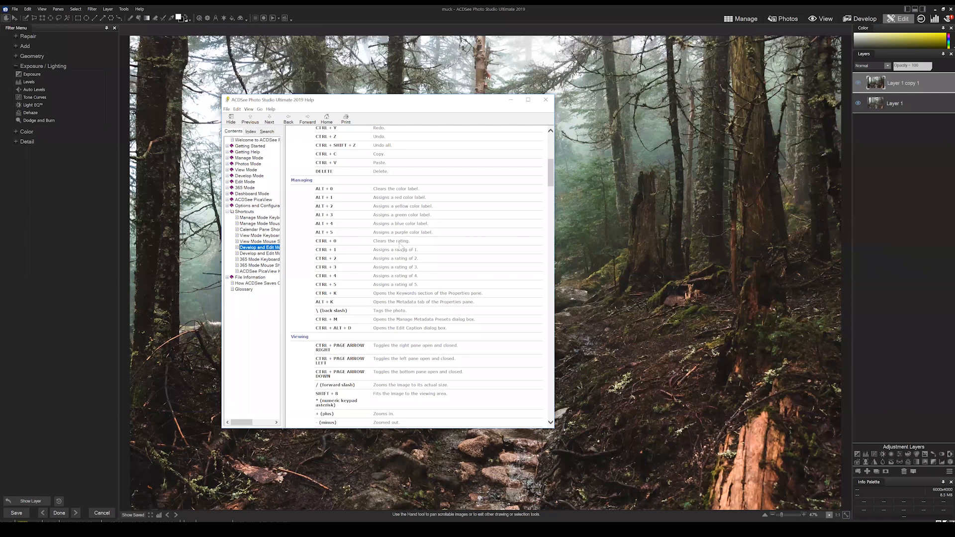
scroll(391, 255, down, 2)
scroll(388, 256, up, 10)
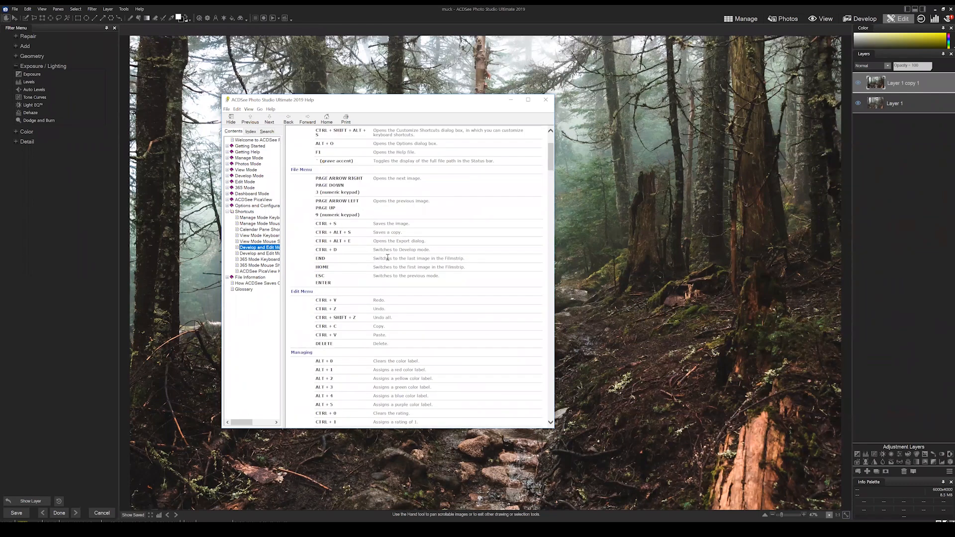
scroll(526, 148, down, 1)
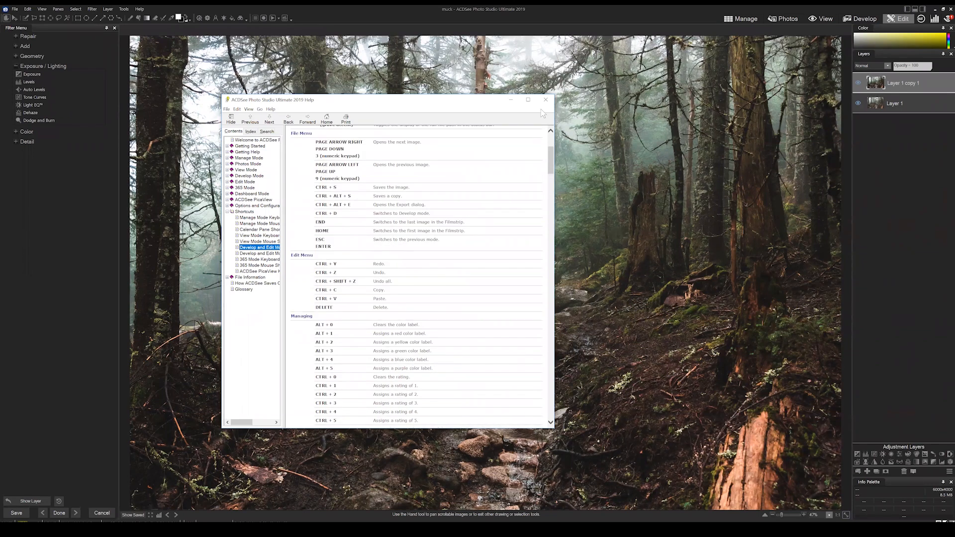
Try to duplicate the original Layer 1
click(139, 9)
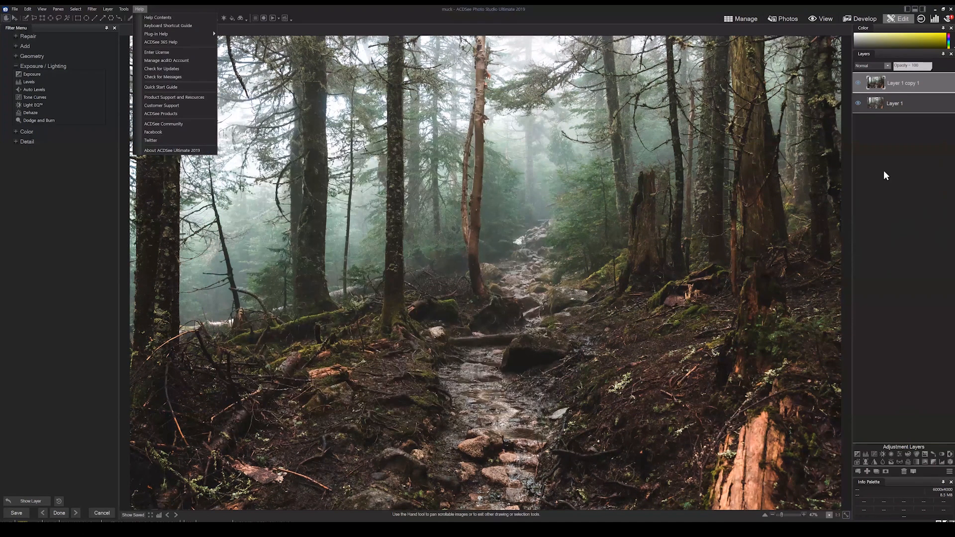
click(899, 105)
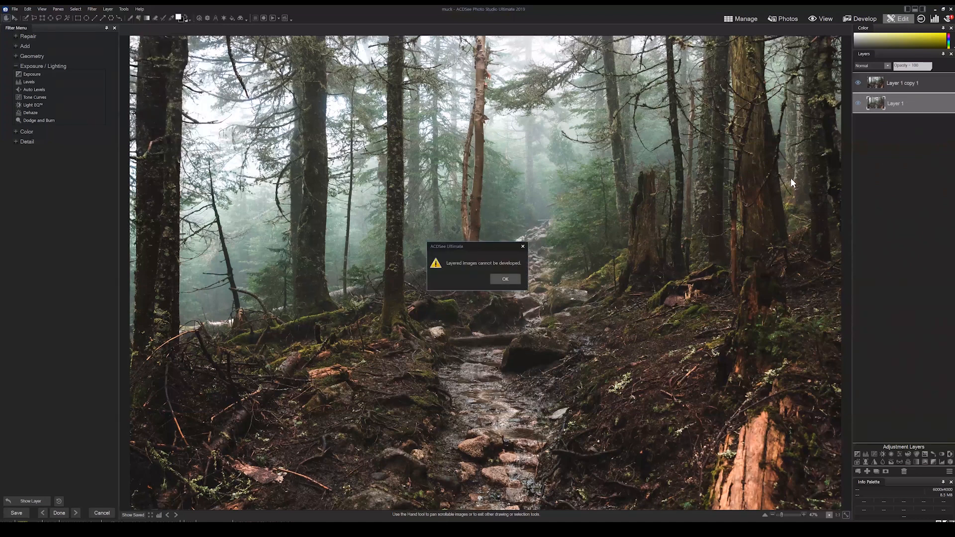
click(833, 144)
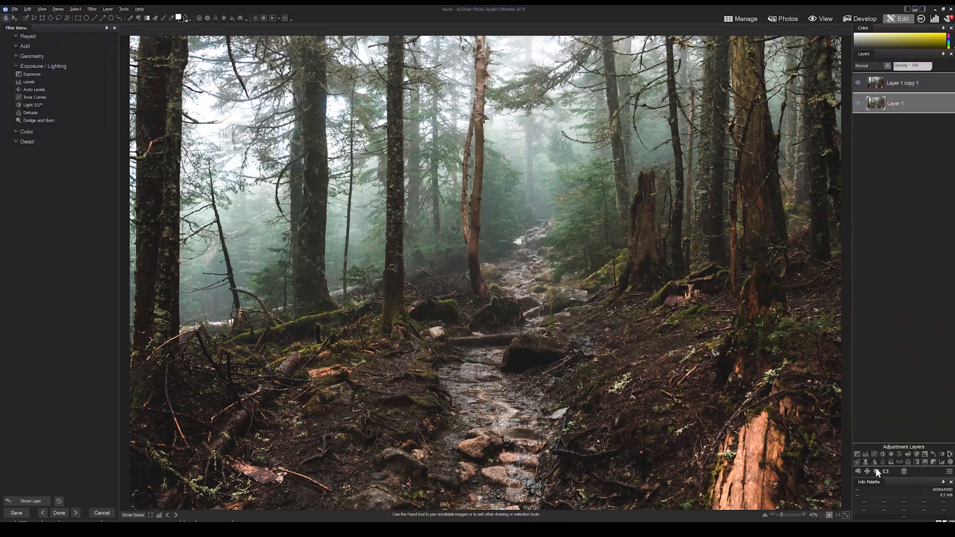
Search the keyboard shortcut guide for "duplicate" and examine the Layered Editor shortcuts
click(140, 9)
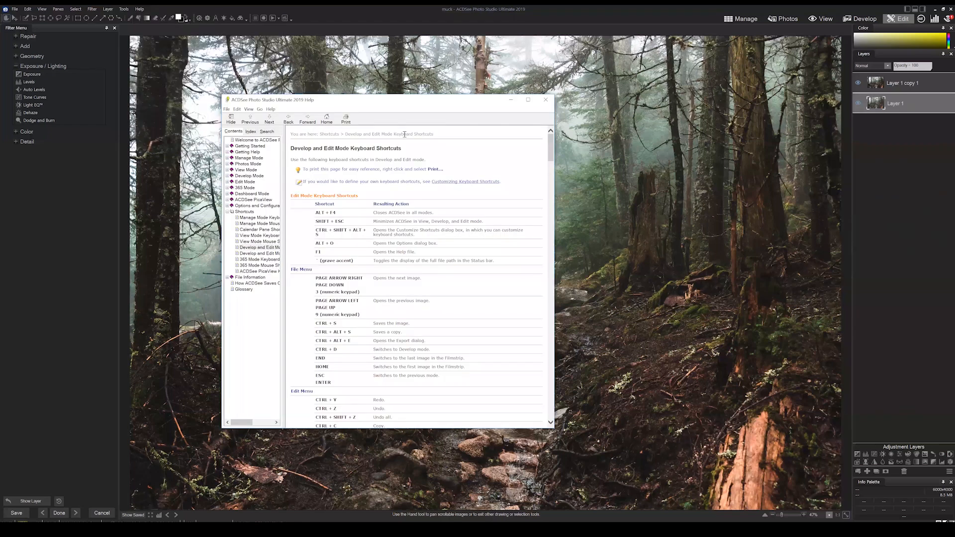
scroll(405, 135, down, 3)
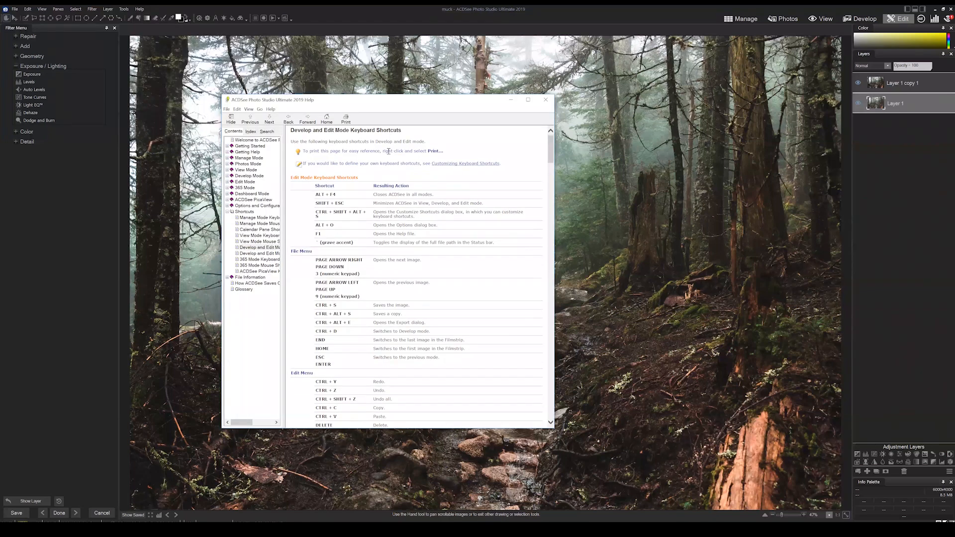
scroll(443, 206, up, 3)
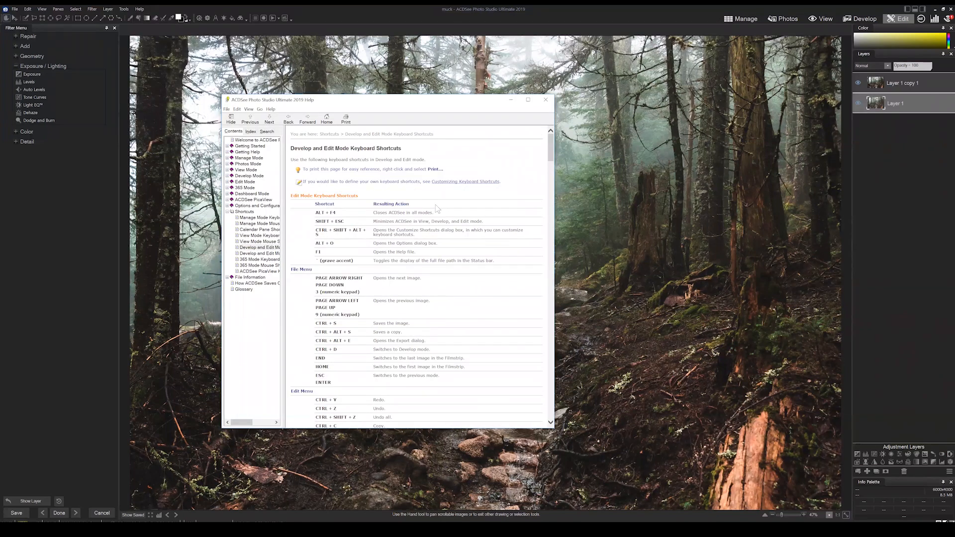
scroll(401, 201, down, 3)
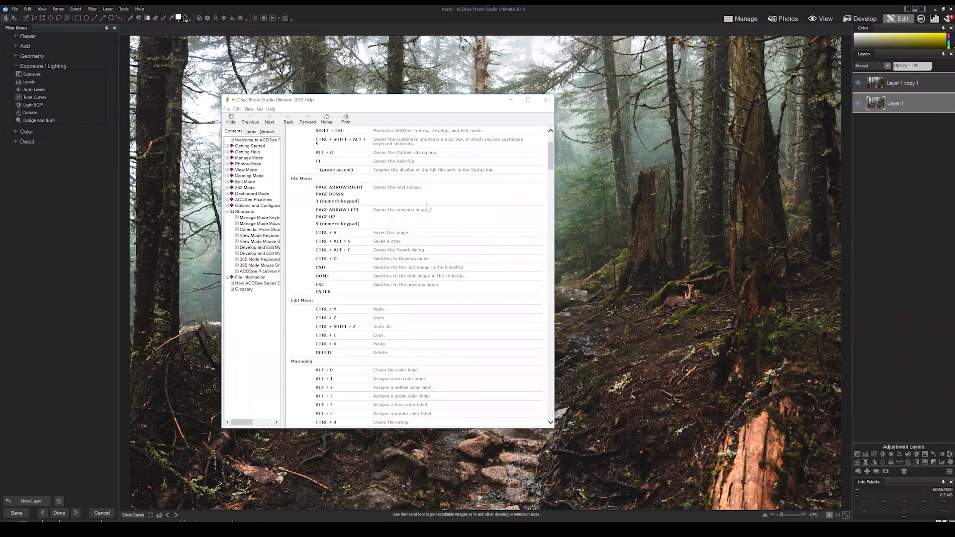
key(ctrl+f)
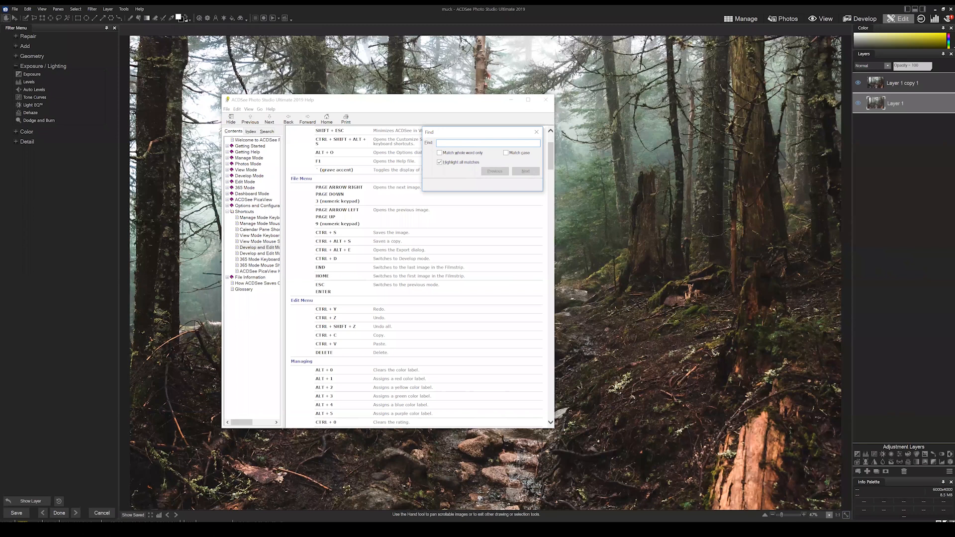
text(duplicate)
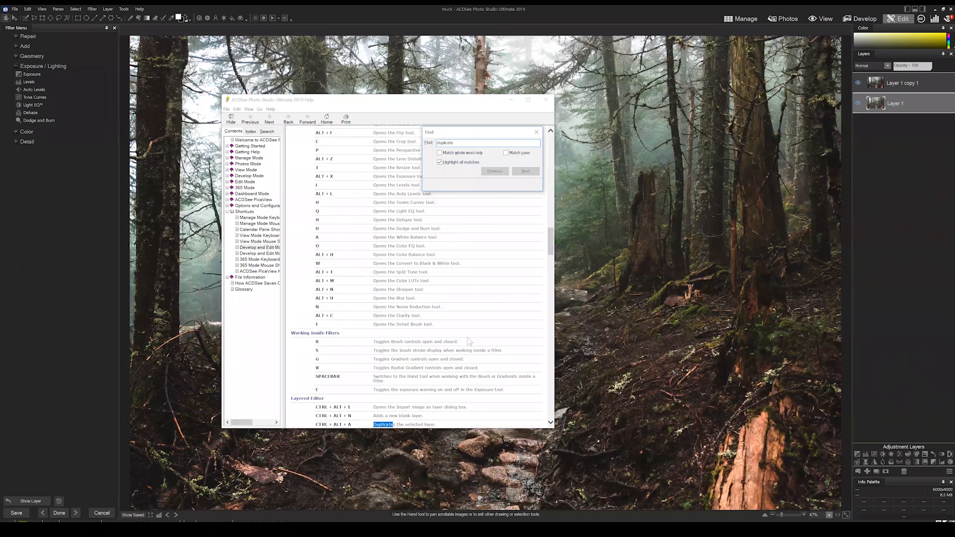
scroll(467, 338, down, 3)
scroll(429, 306, down, 1)
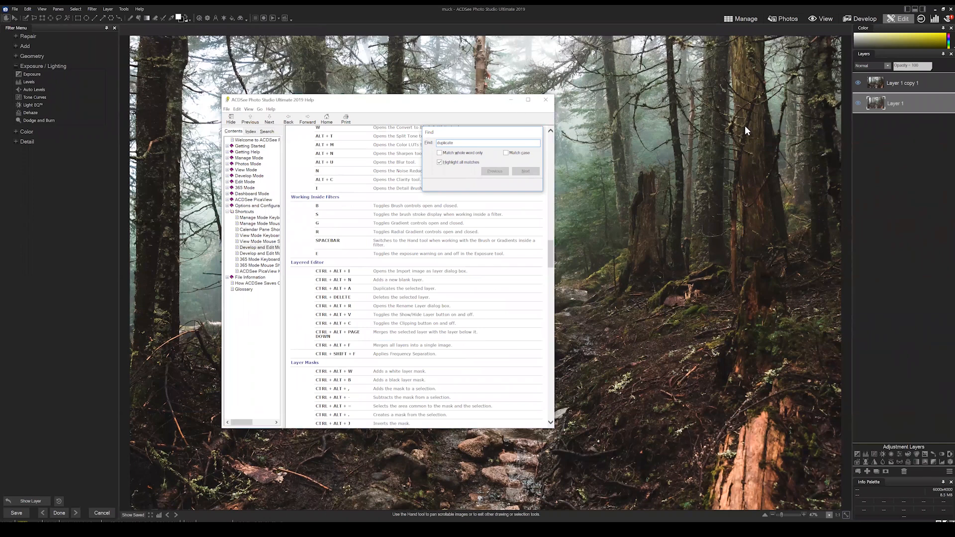
Duplicate Layer 1 and delete the extra copy, leaving Layer 1 copy 1 selected
click(914, 102)
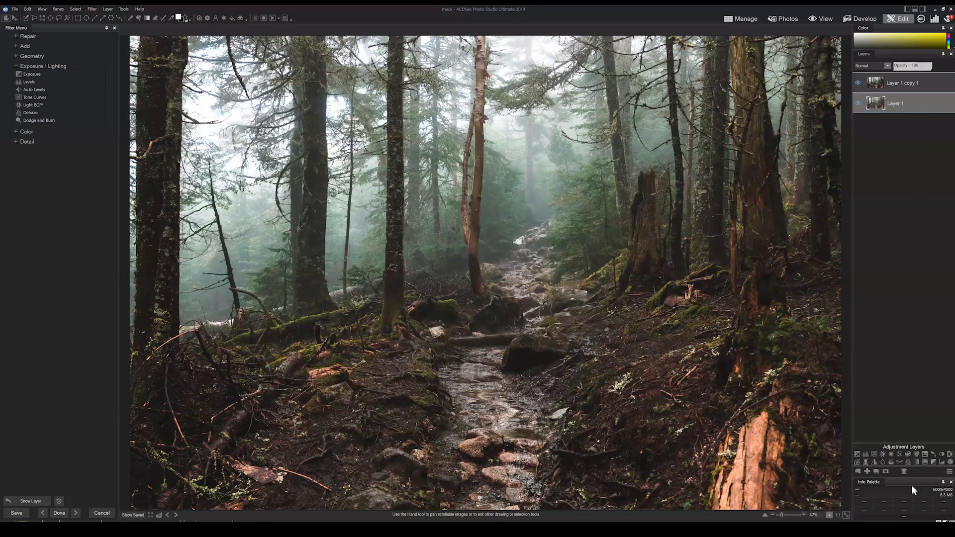
key(ctrl+j)
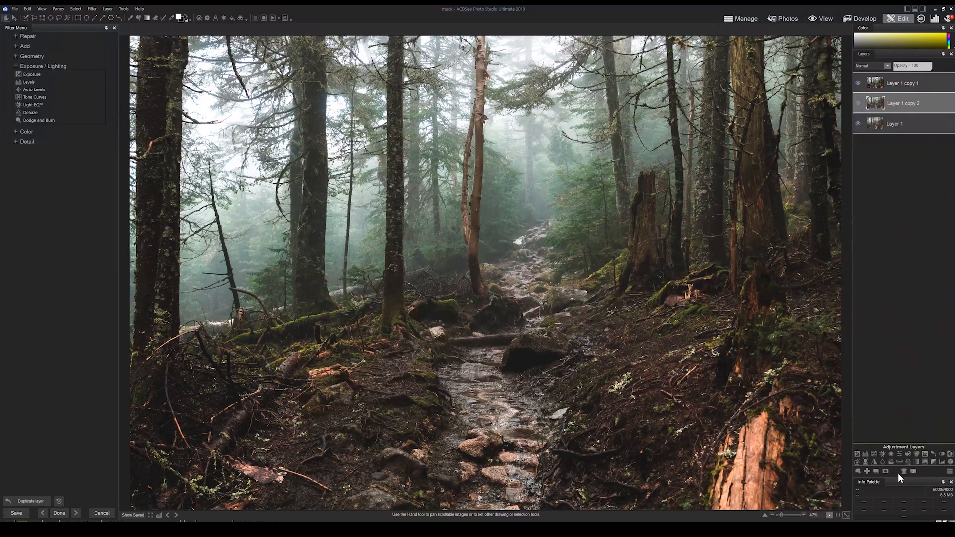
click(903, 471)
click(906, 84)
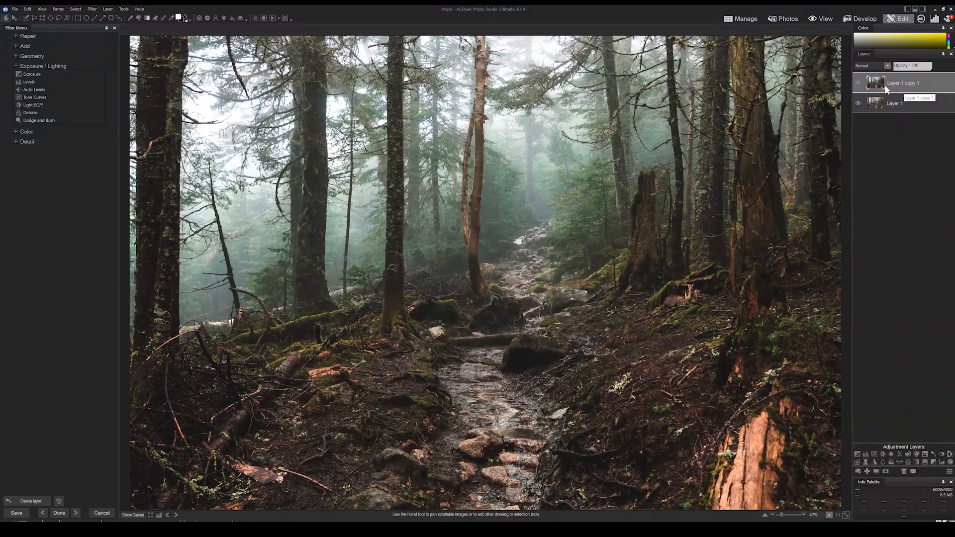
Start a Levels adjustment on the layer copy, set the Red channel's shadows to 21, and enable brushing the effect on locally
click(29, 82)
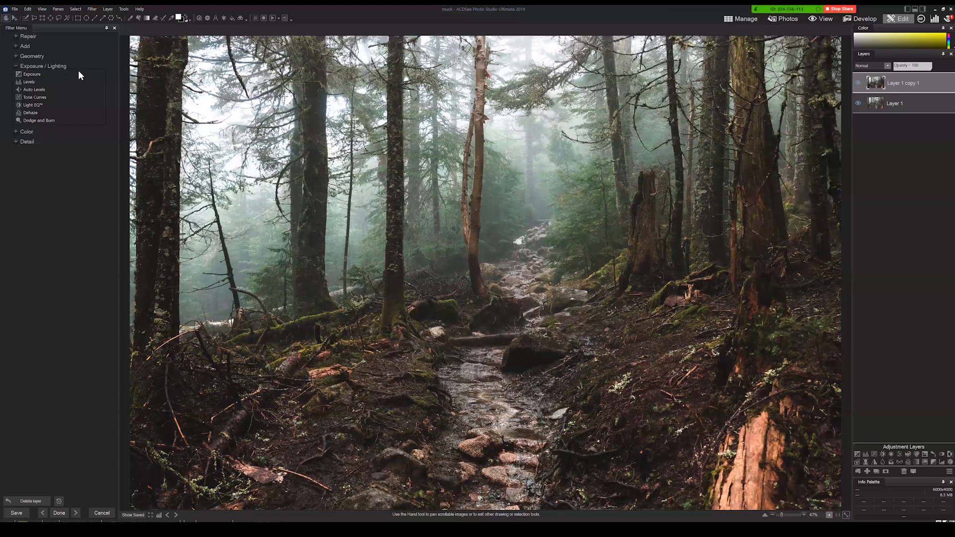
click(64, 73)
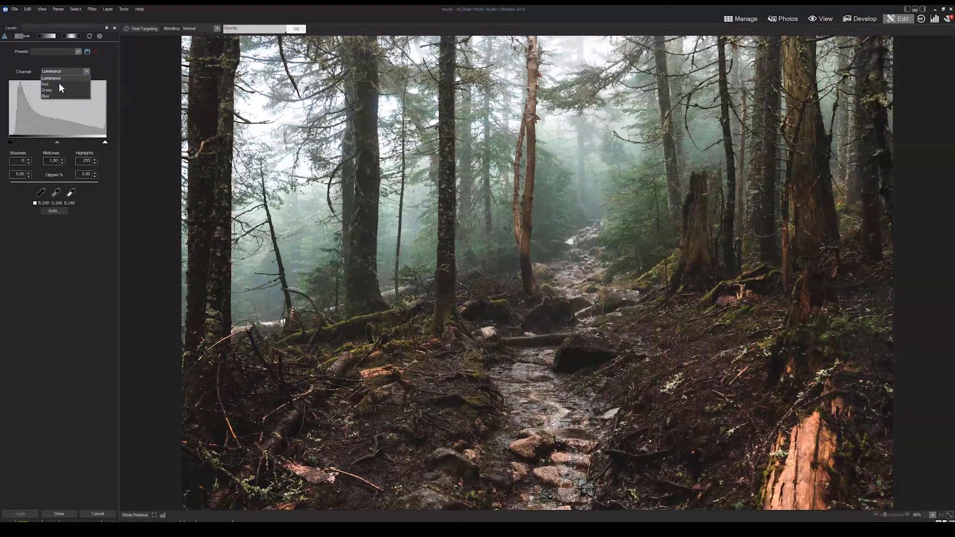
click(58, 84)
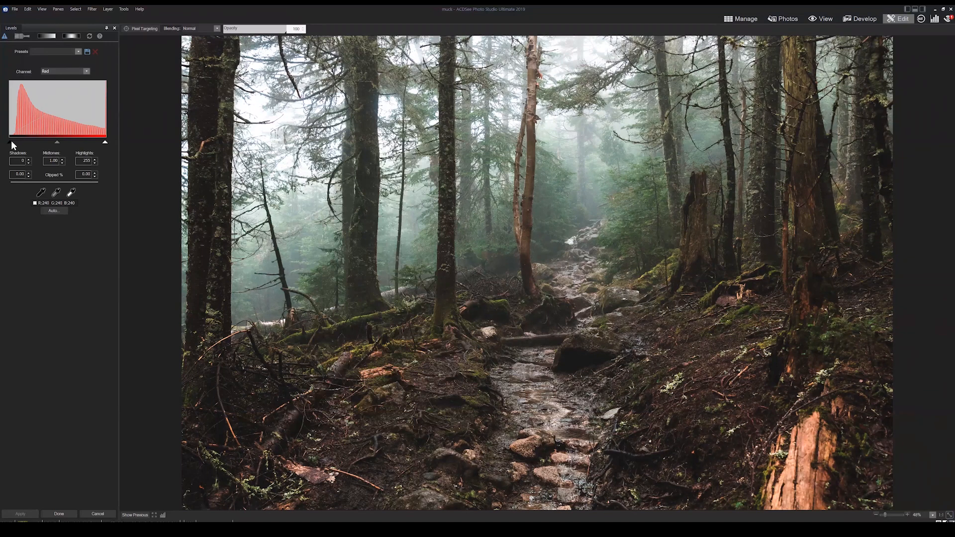
drag(14, 141, 20, 142)
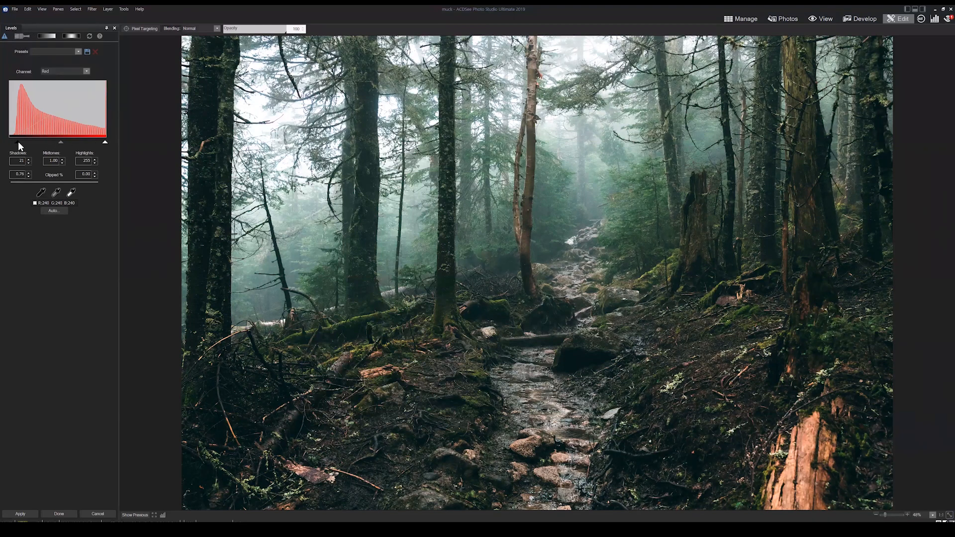
click(23, 36)
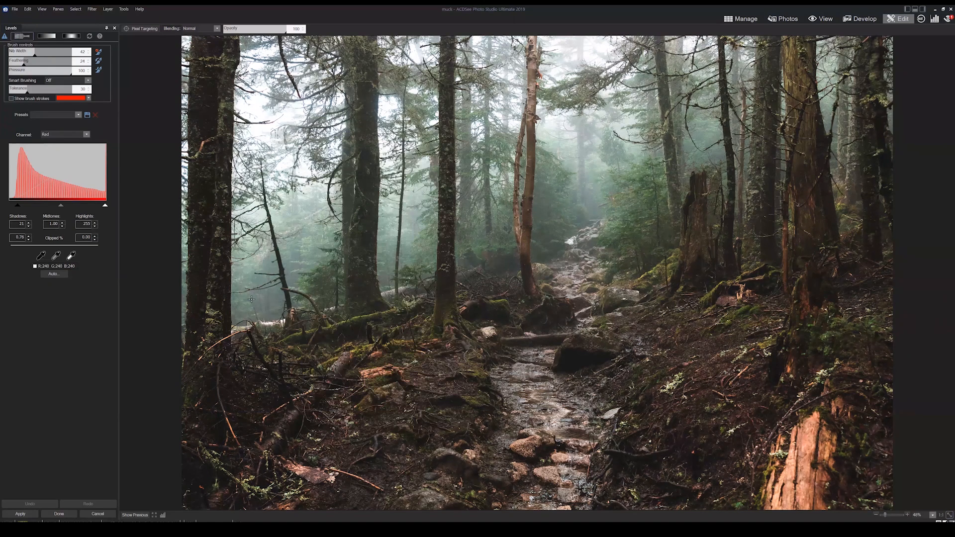
Brush the Levels effect over the misty trees in the photo's upper left, checking coverage with the brush strokes overlay
mouse_move(350, 260)
mouse_down()
mouse_move(218, 247)
mouse_move(398, 218)
mouse_move(394, 251)
mouse_up()
click(10, 99)
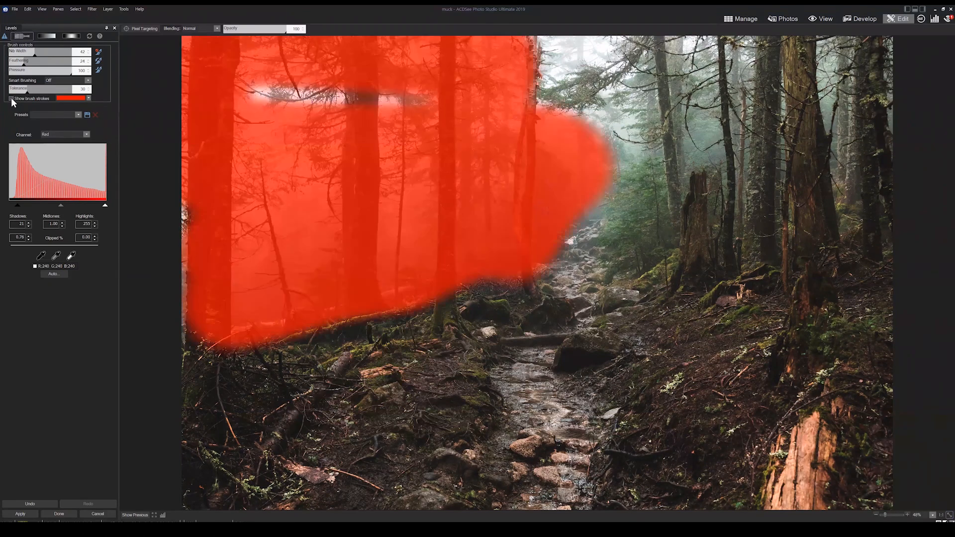
mouse_move(203, 94)
mouse_down()
mouse_move(220, 129)
mouse_move(204, 197)
mouse_up()
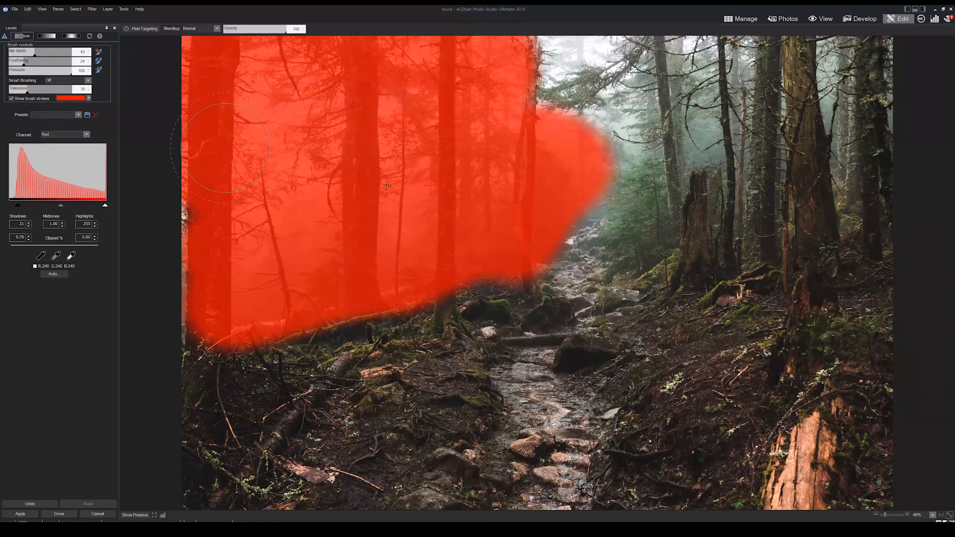
click(11, 99)
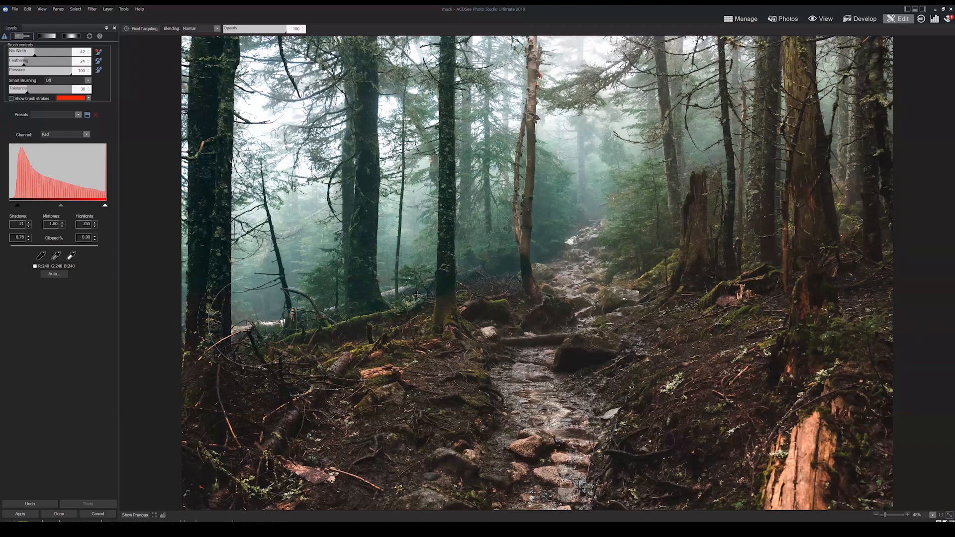
Show the brush strokes overlay and remove the painted strokes from the misty trees
click(11, 99)
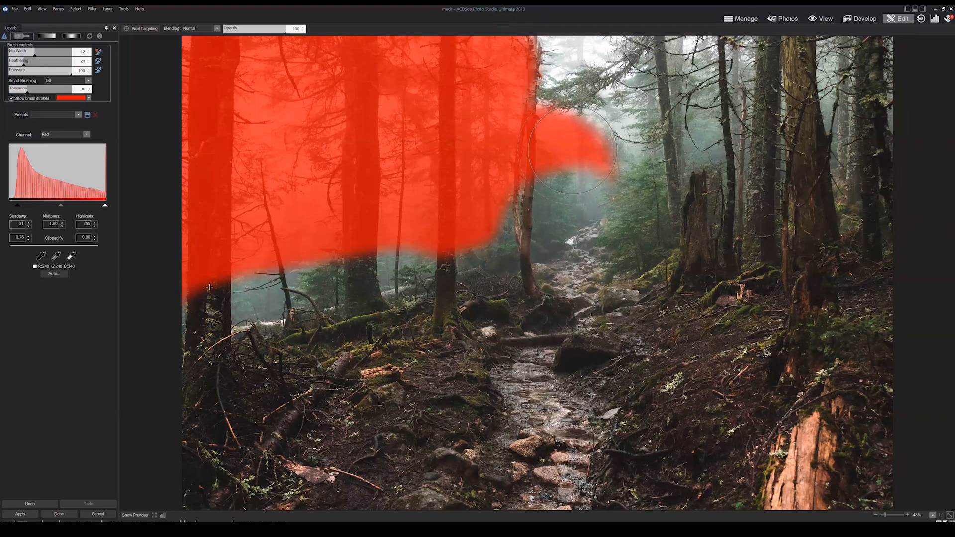
key(ctrl+z)
key(ctrl+z)
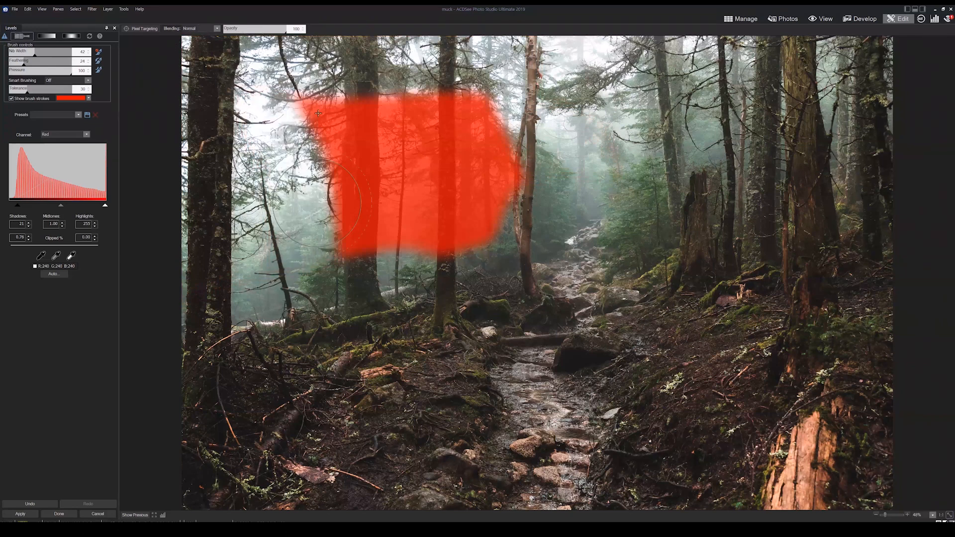
key(ctrl+z)
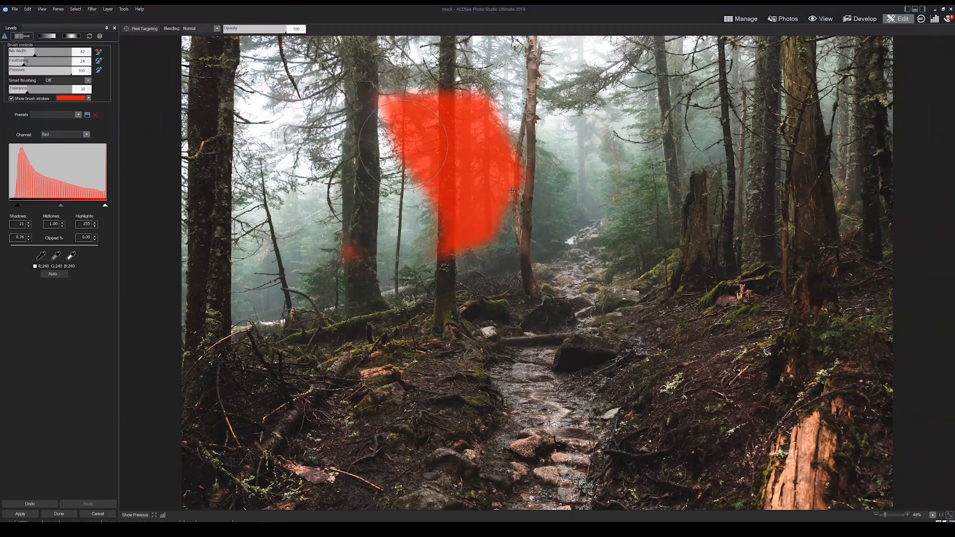
key(ctrl+z)
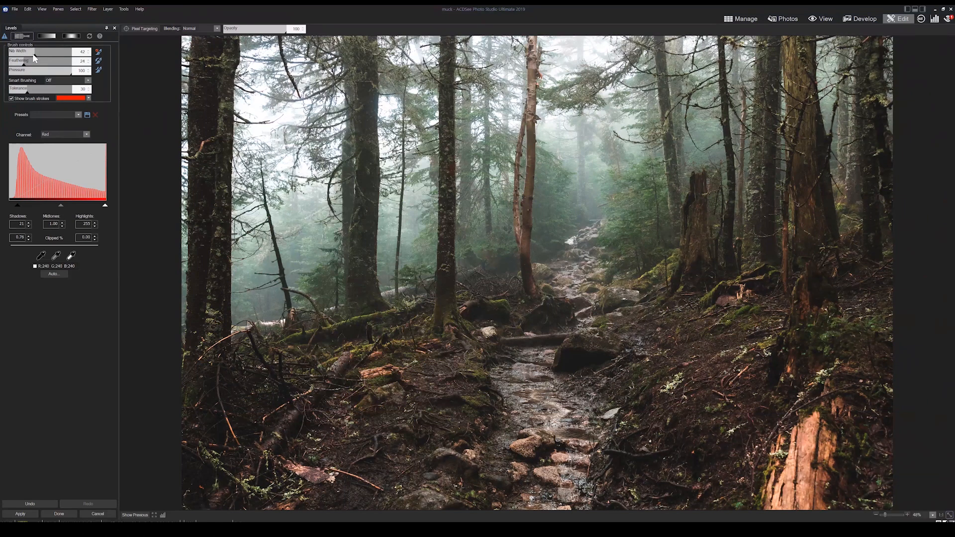
Try different nib widths by painting a small dab near the leaning tree and a large one over the right-hand trees, then clear them
drag(35, 57, 23, 54)
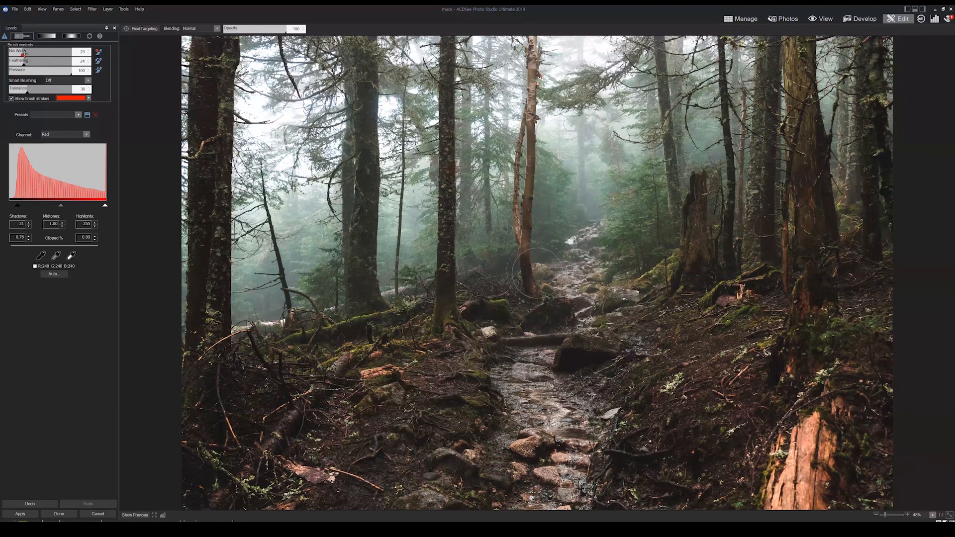
scroll(493, 239, up, 4)
click(492, 248)
drag(42, 52, 60, 52)
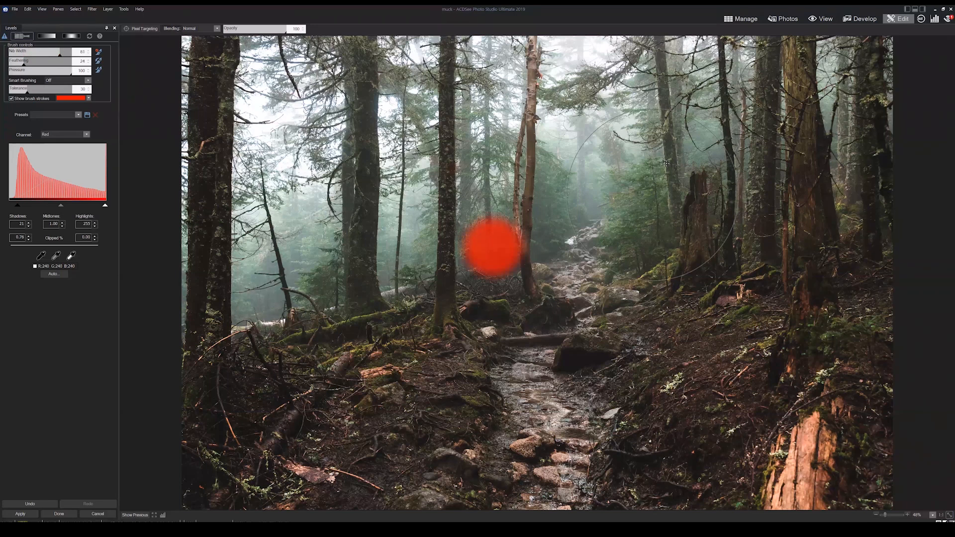
click(664, 165)
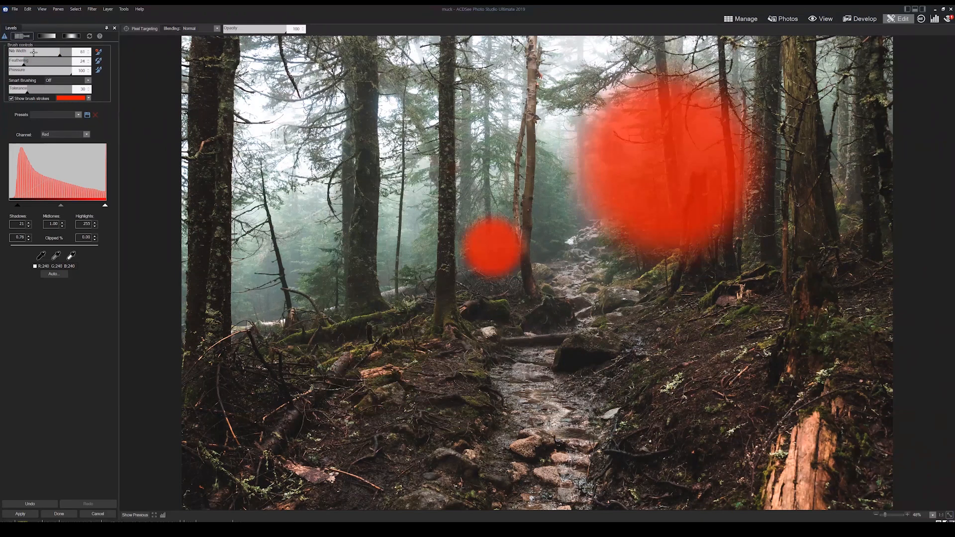
click(32, 52)
mouse_move(668, 223)
mouse_down()
mouse_move(602, 191)
mouse_move(631, 149)
mouse_move(706, 170)
mouse_move(737, 205)
mouse_move(686, 239)
mouse_move(642, 240)
mouse_move(567, 203)
mouse_up()
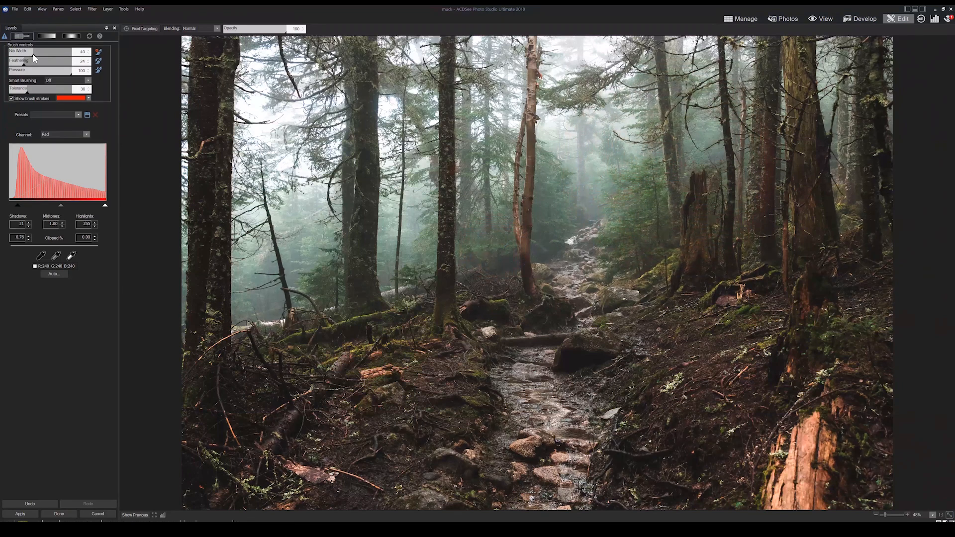
Test brush softness by painting a dab with feathering 100 at the leaning tree's base and a hard-edged dab above the path
drag(29, 53, 52, 63)
scroll(522, 257, up, 3)
drag(520, 253, 519, 289)
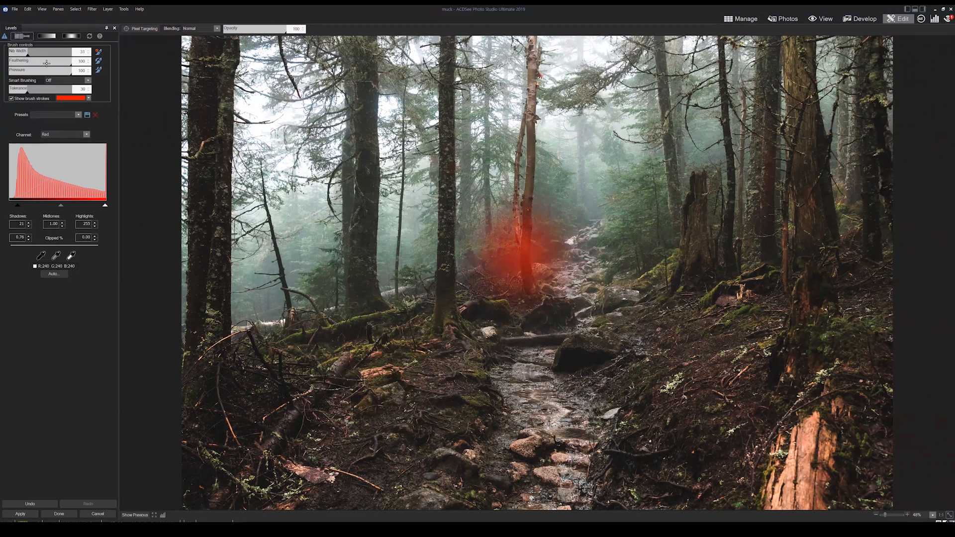
click(599, 200)
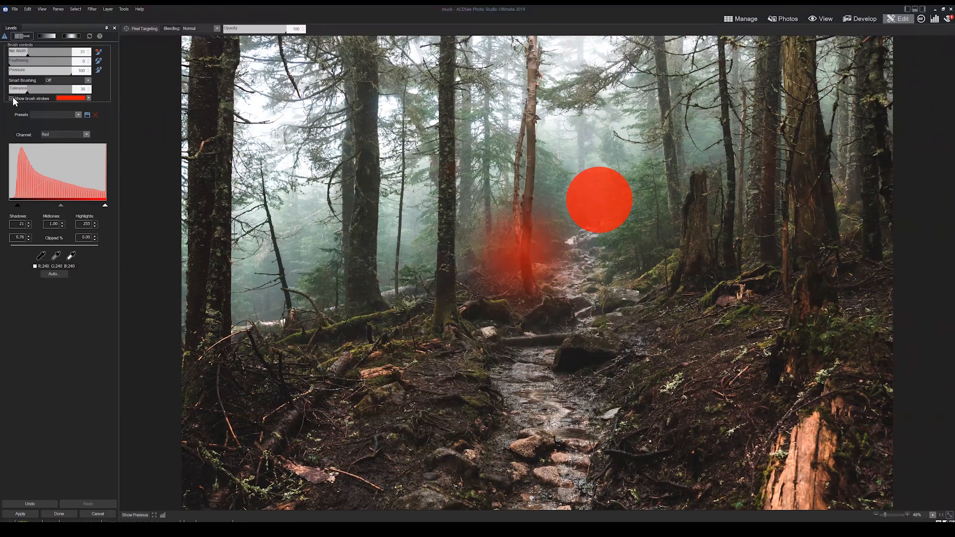
click(11, 98)
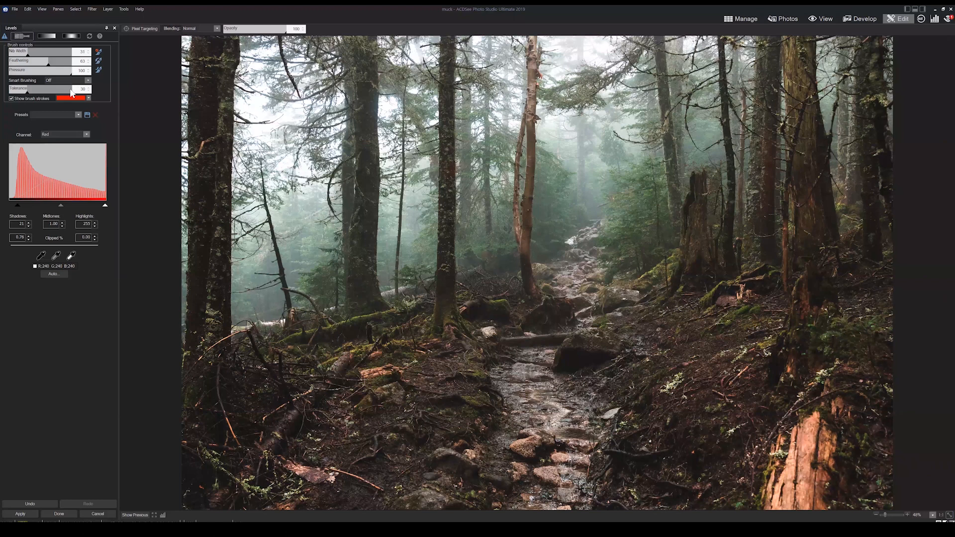
Set Smart Brushing to Magic and, with feathering 63, paint the effect over the misty background and the left-hand tree trunks
click(58, 104)
click(490, 256)
mouse_move(563, 163)
mouse_down()
mouse_move(556, 167)
mouse_move(561, 42)
mouse_move(582, 200)
mouse_move(573, 202)
mouse_up()
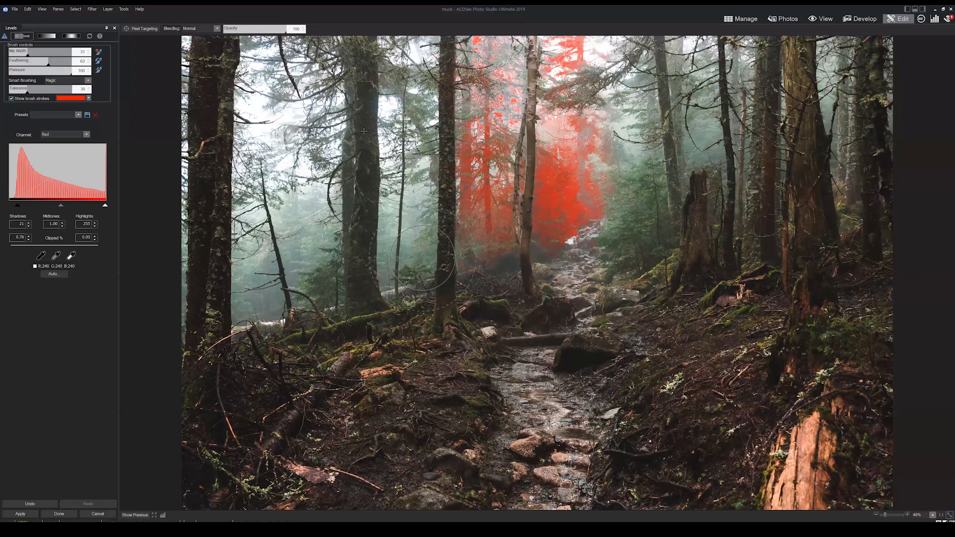
mouse_move(364, 80)
mouse_down()
mouse_move(355, 258)
mouse_move(219, 296)
mouse_move(296, 257)
mouse_up()
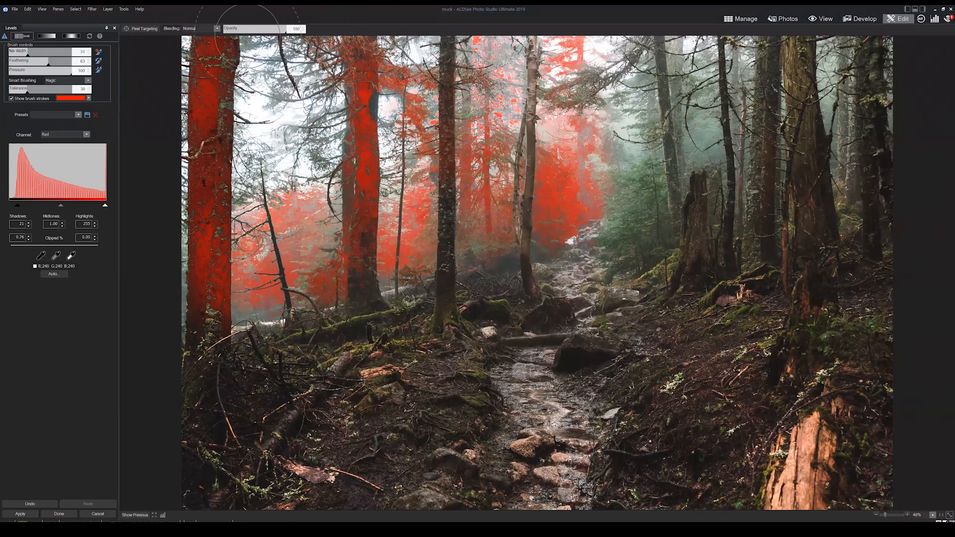
click(288, 93)
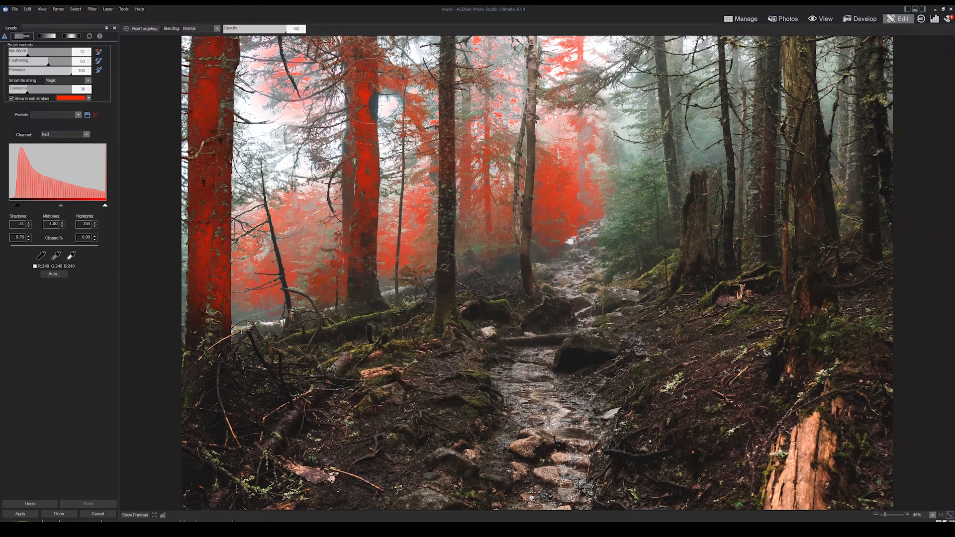
drag(398, 301, 333, 321)
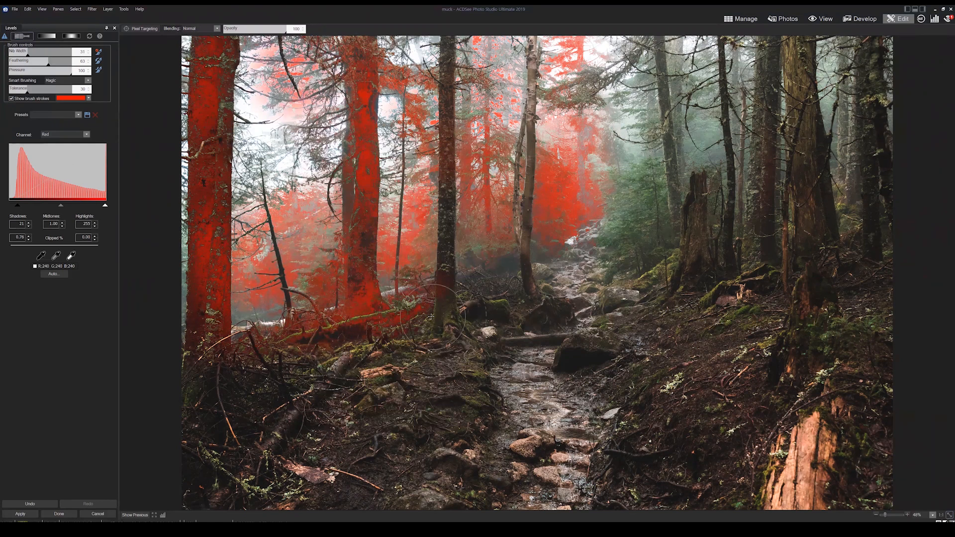
drag(450, 304, 401, 300)
click(480, 259)
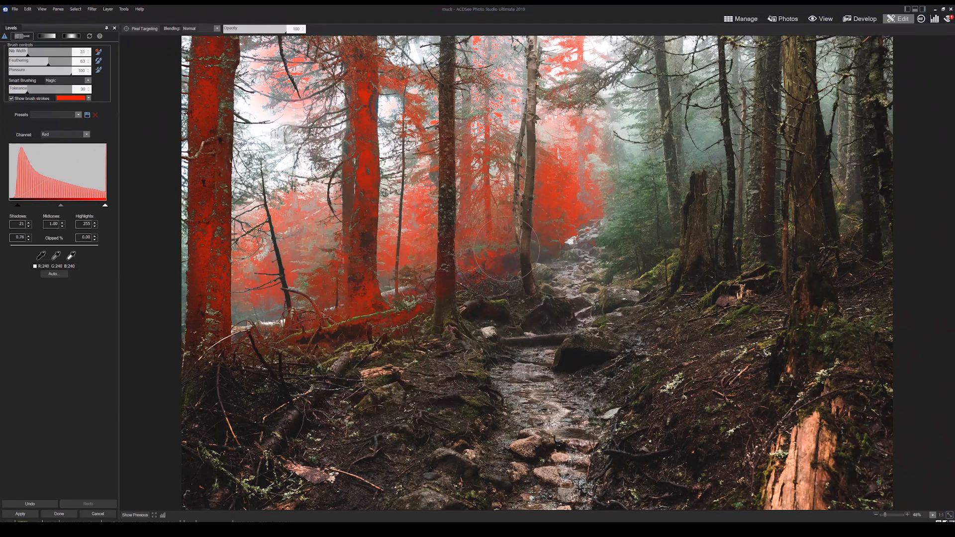
Hide the brush strokes overlay and raise the Red channel's shadows to 43
click(11, 98)
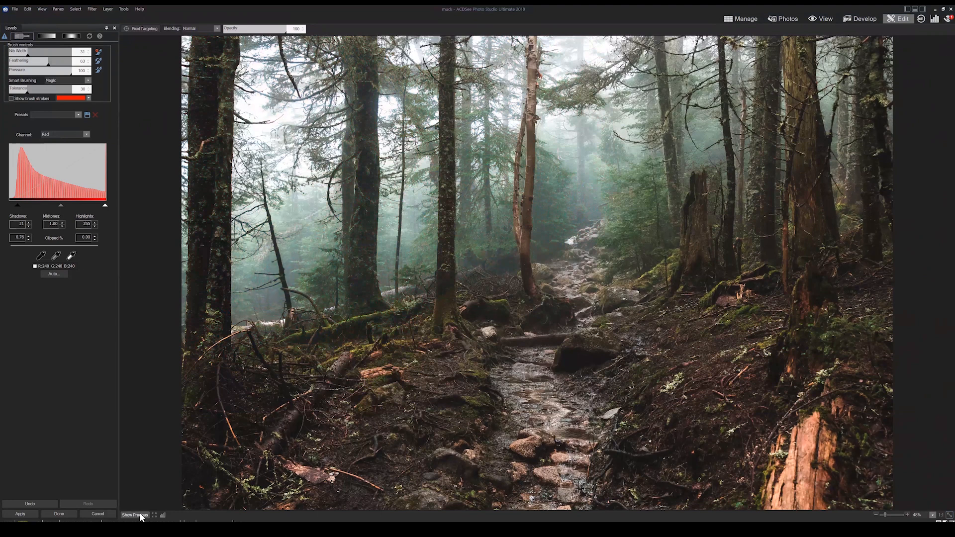
click(25, 205)
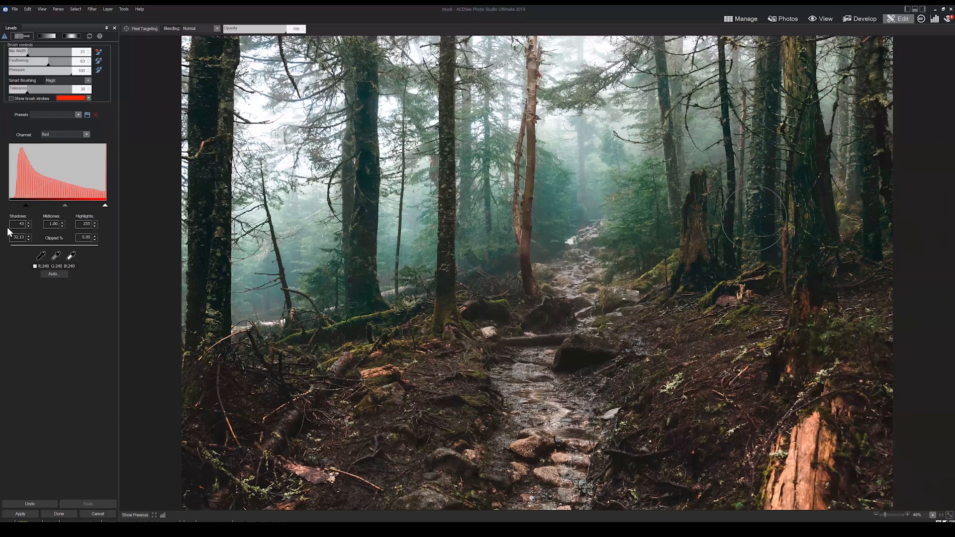
Extend the Magic brush mask over the right-hand trees and, with nib width 11, over the broken log in the lower right
click(11, 99)
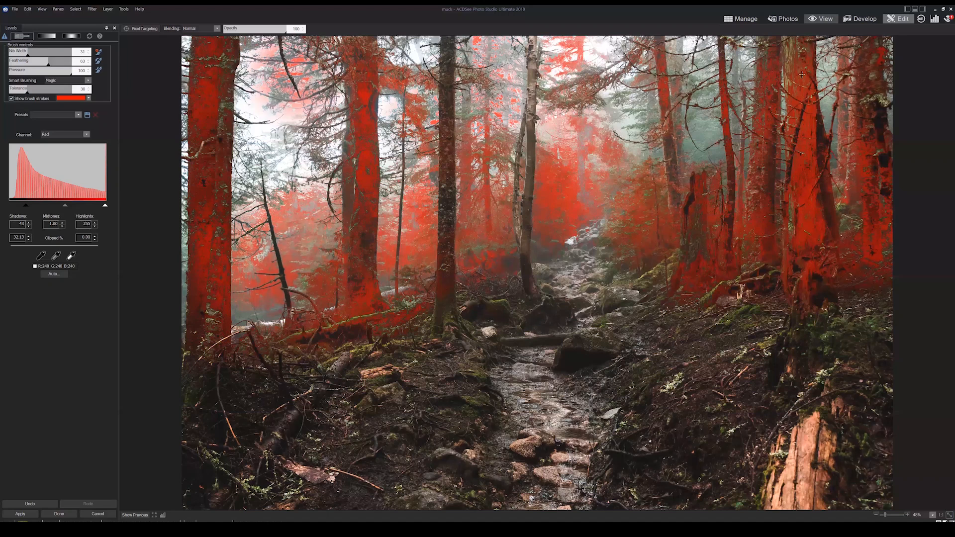
mouse_move(805, 220)
mouse_down()
mouse_move(816, 301)
mouse_move(830, 292)
mouse_move(811, 209)
mouse_move(800, 45)
mouse_move(821, 247)
mouse_up()
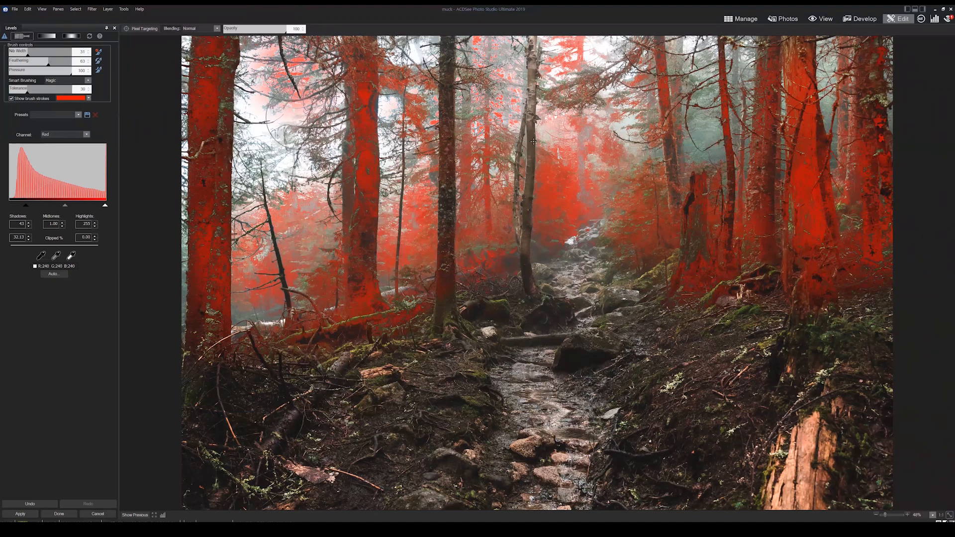
click(20, 52)
drag(823, 443, 794, 476)
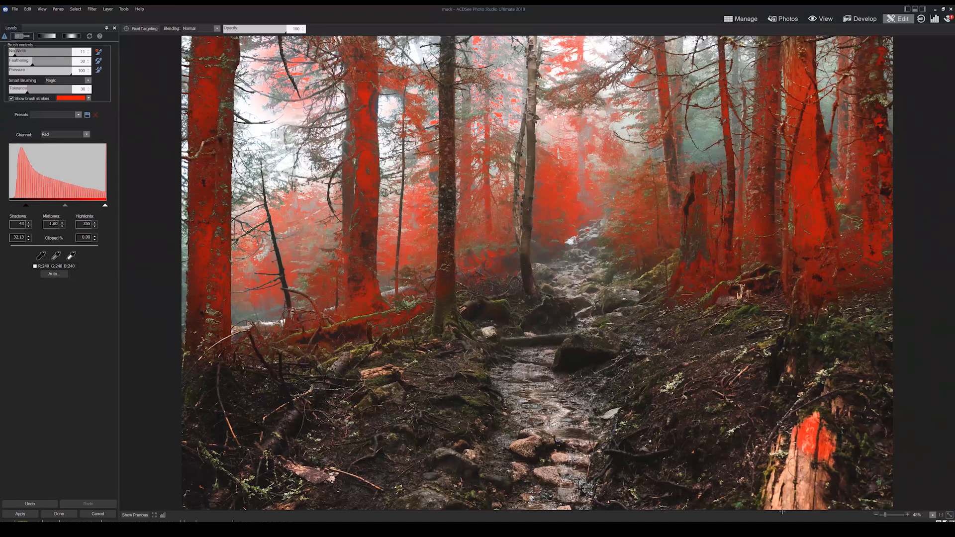
mouse_move(782, 510)
mouse_down()
mouse_move(804, 453)
mouse_move(806, 502)
mouse_move(820, 482)
mouse_up()
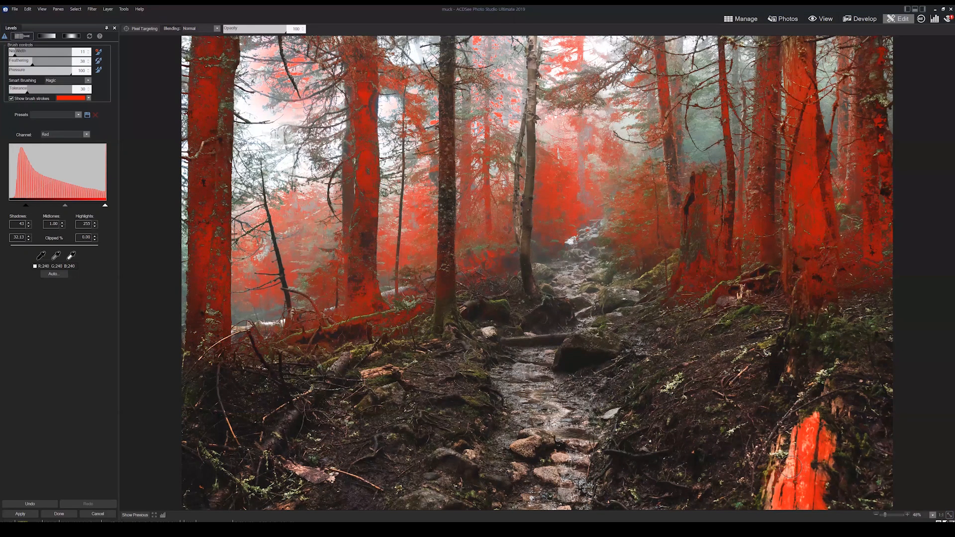
Hide the brush strokes overlay and compare the brushed Levels result with the previous image
click(11, 99)
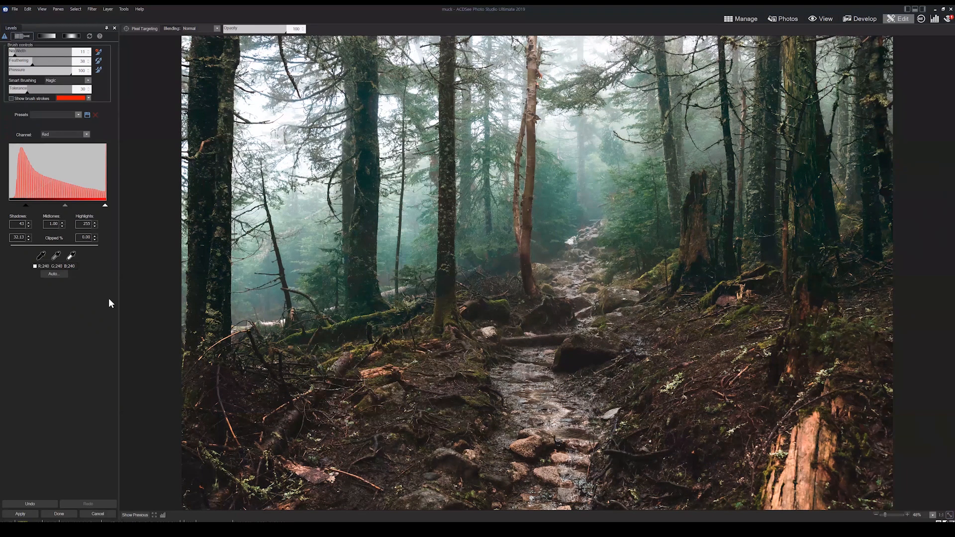
click(133, 514)
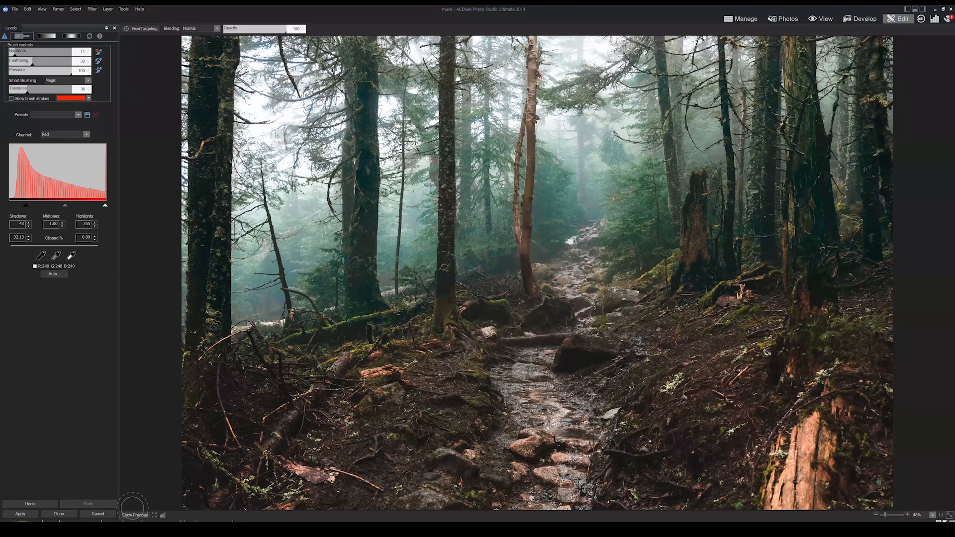
click(137, 514)
Show the brush strokes, raise the brush tolerance to just over 70, and fill in the mask along the large left-centre trunk
click(11, 98)
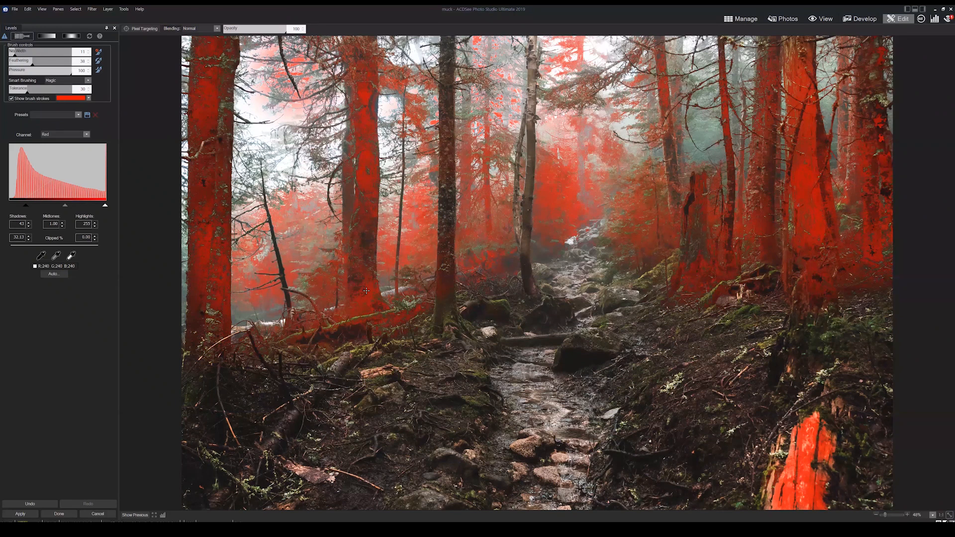
mouse_move(366, 239)
mouse_down()
mouse_move(363, 151)
mouse_move(378, 167)
mouse_move(350, 219)
mouse_move(355, 105)
mouse_up()
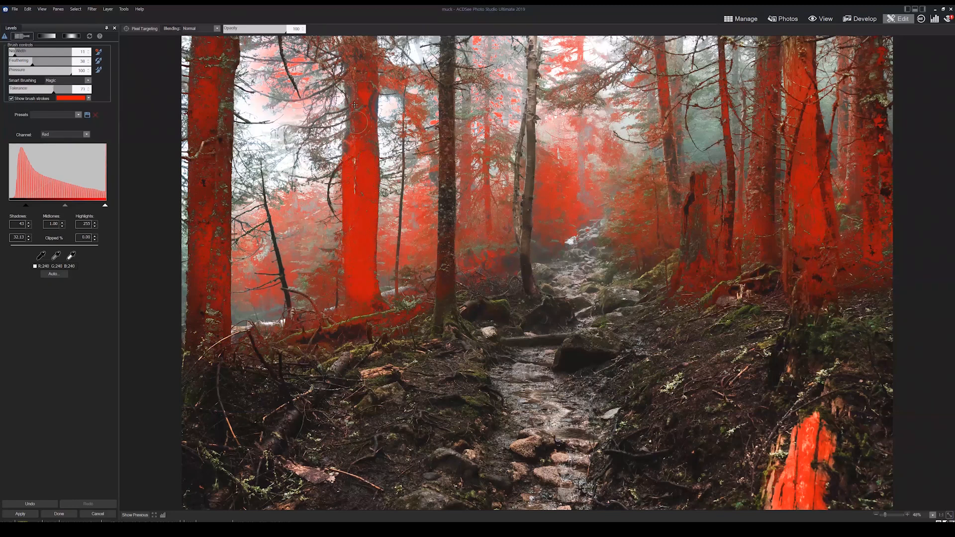
drag(362, 40, 367, 55)
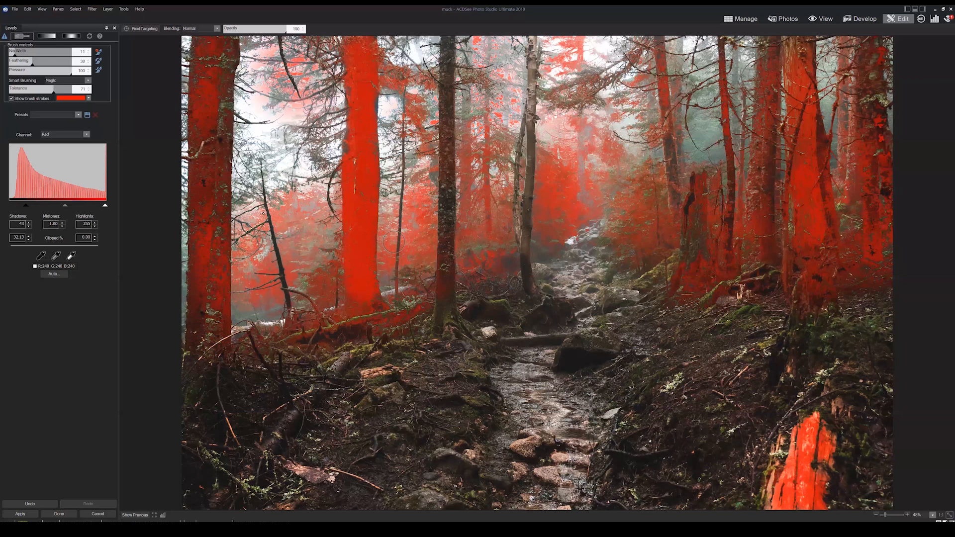
Brush the Levels mask over the dark centre trunk at tolerance 54, hide the brush strokes, and accept the adjustment
click(30, 98)
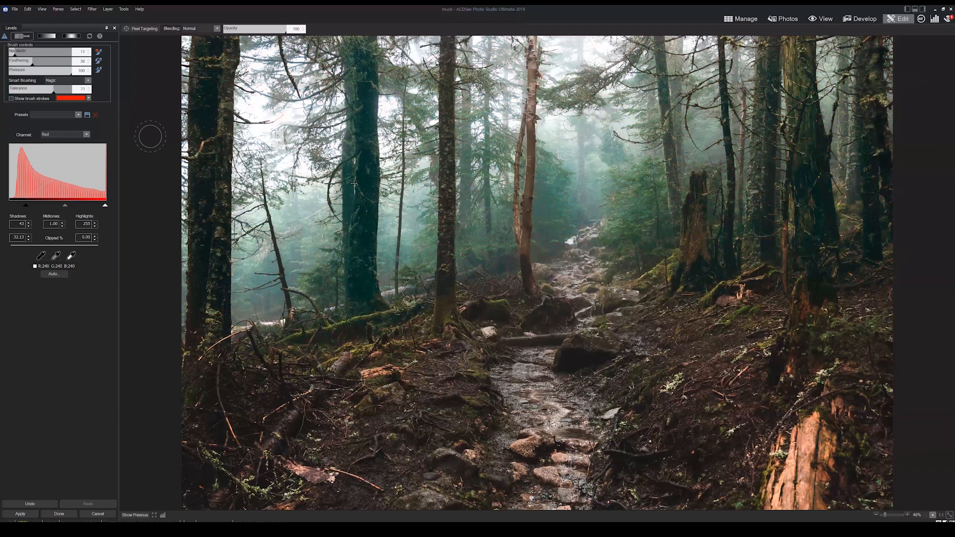
key(s)
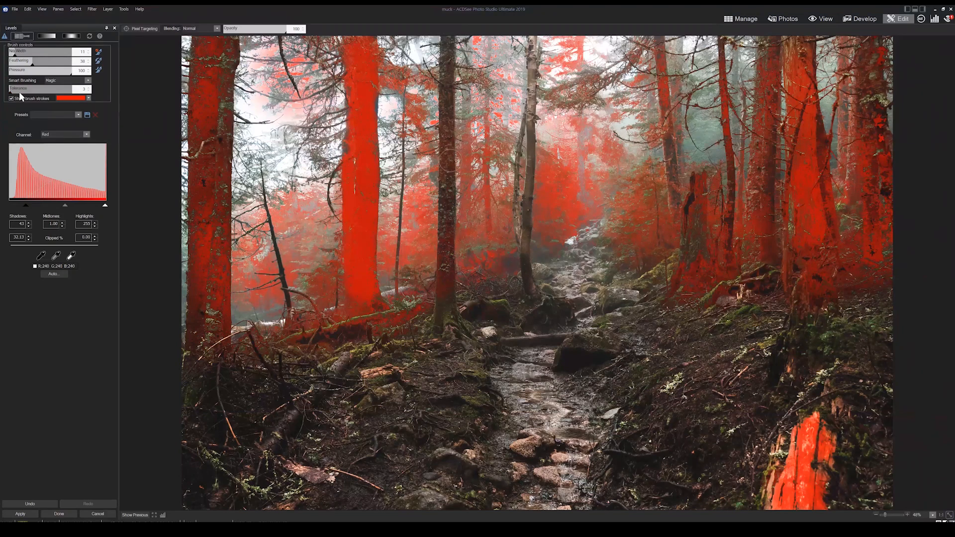
click(42, 91)
click(449, 272)
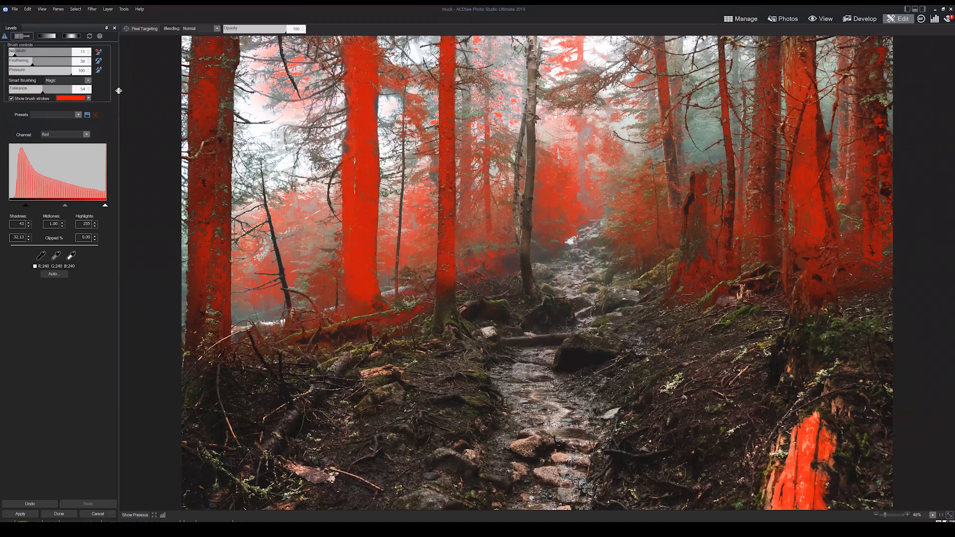
key(s)
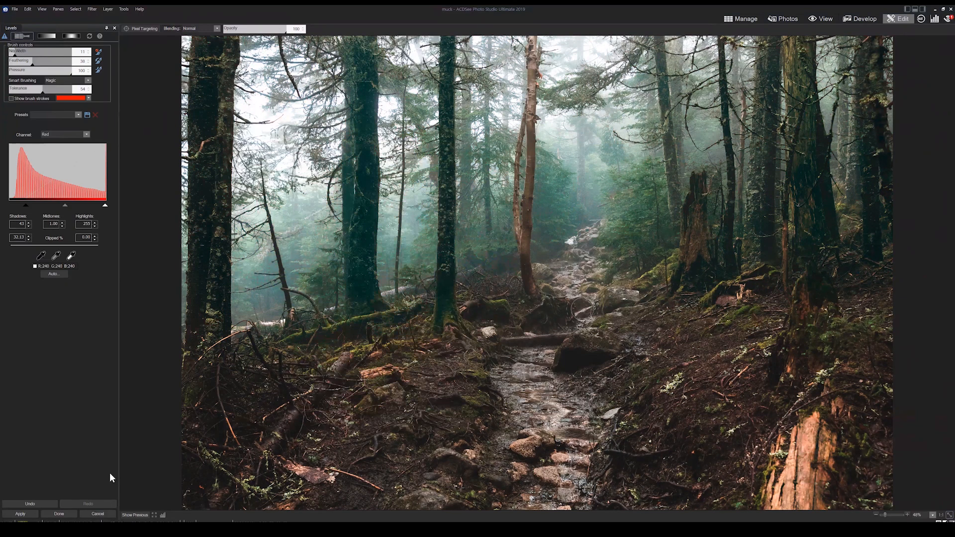
click(60, 511)
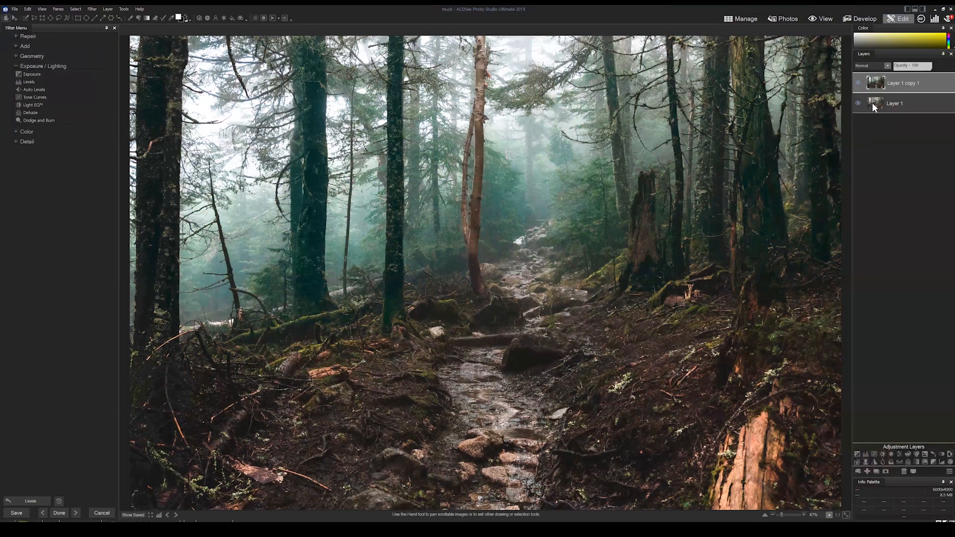
Compare the edited layer copy with the original by turning its visibility off and back on
drag(871, 88, 857, 83)
click(856, 82)
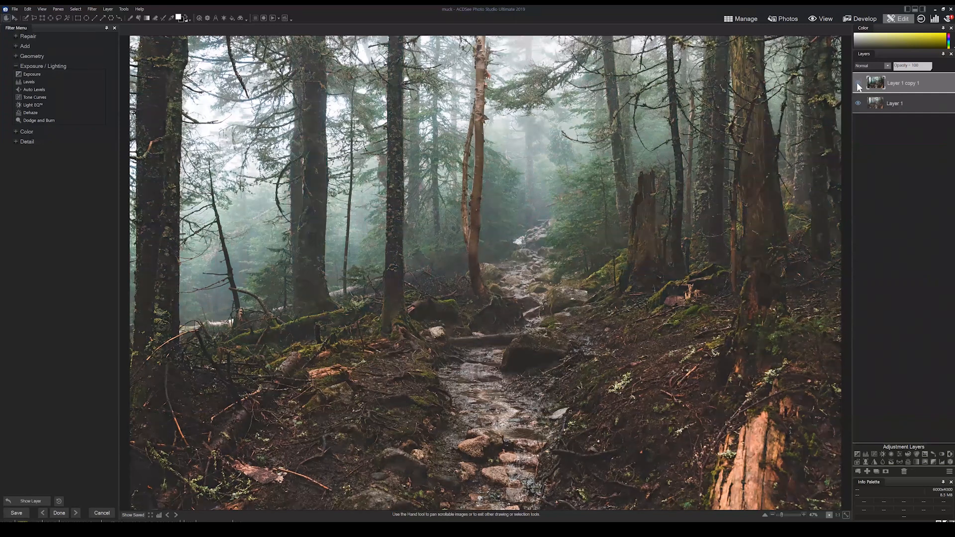
click(856, 82)
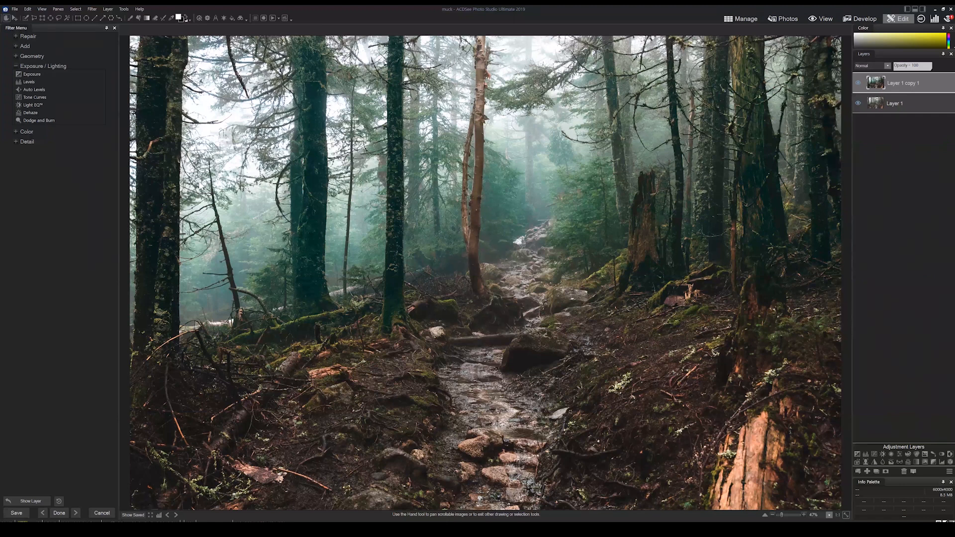
Leave the forest photo for Manage mode and discard its changes
click(30, 82)
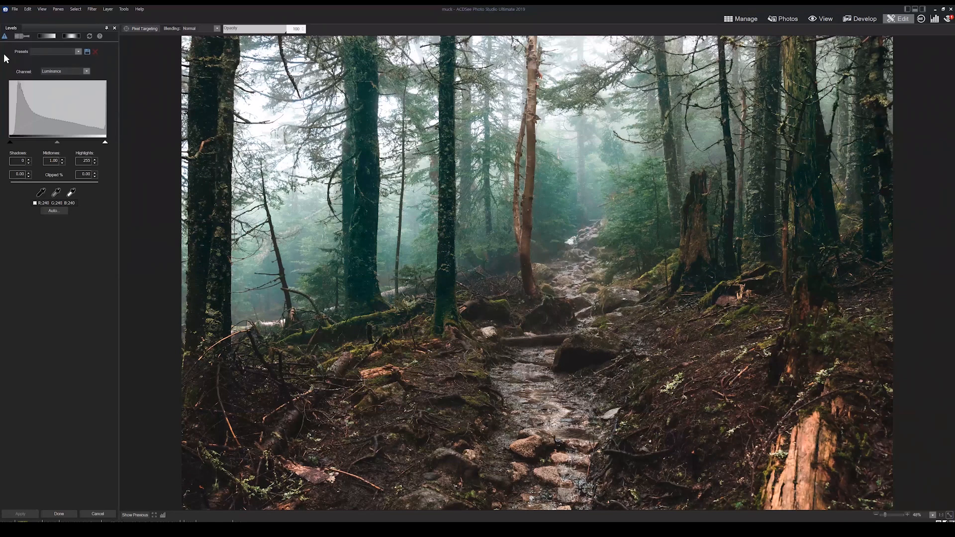
click(5, 36)
click(739, 18)
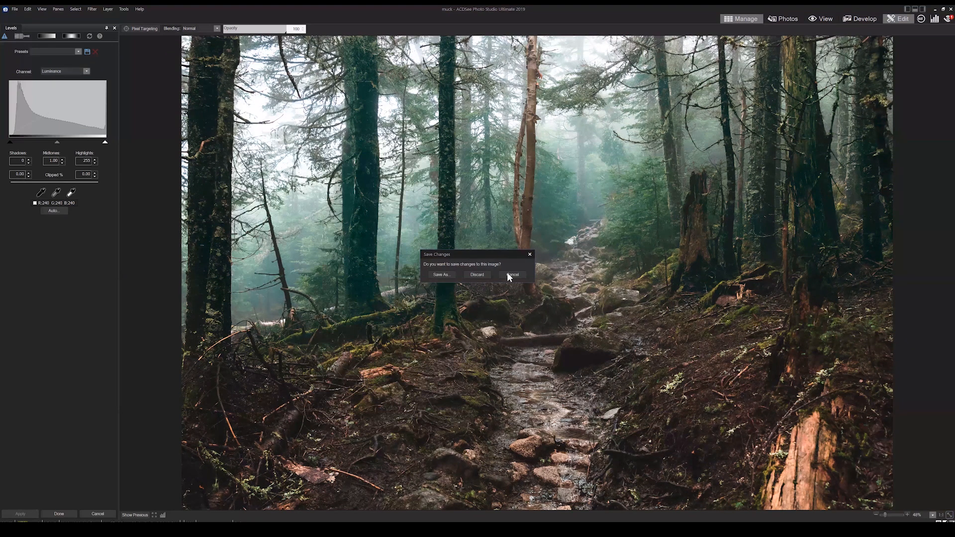
click(476, 275)
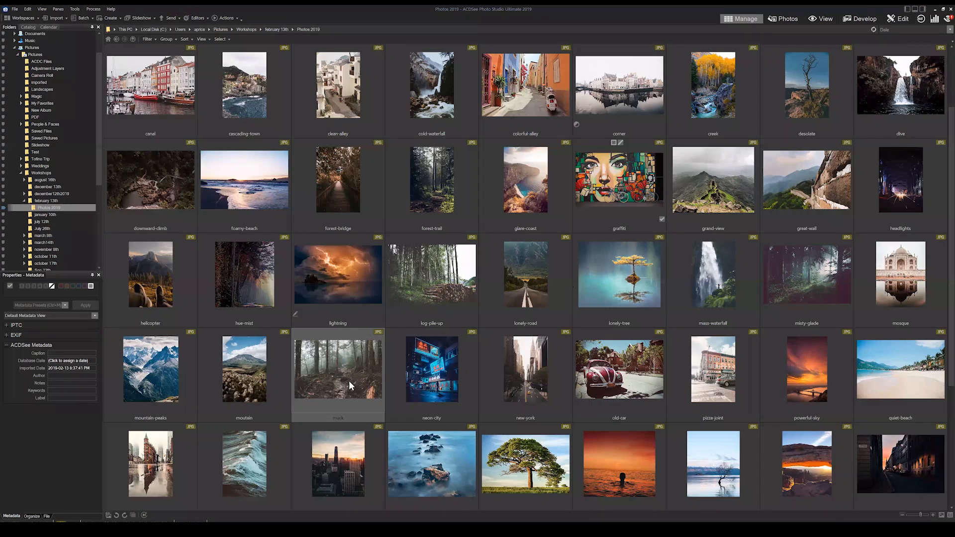
Find the dive waterfall photo in the Photos 2019 folder and bring it into Edit mode
click(421, 371)
scroll(465, 253, up, 1)
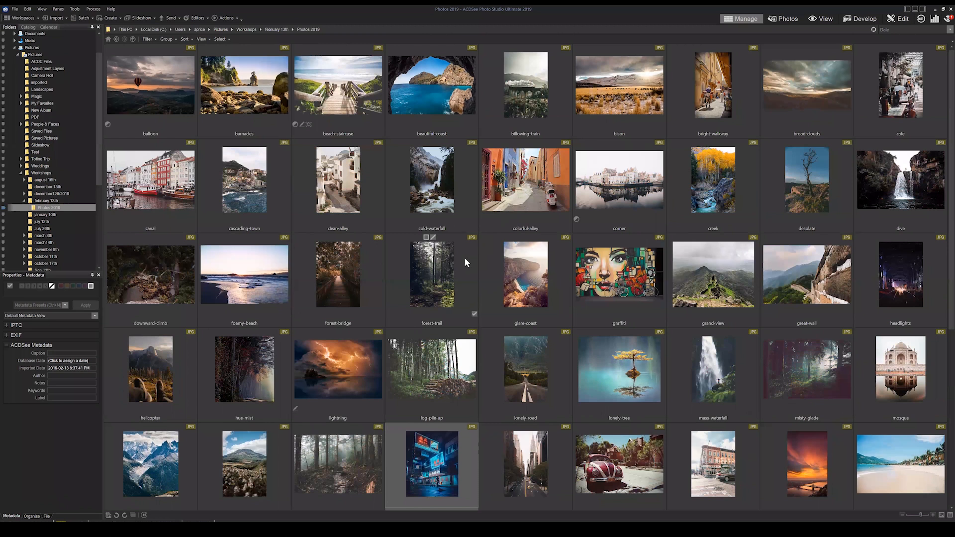
click(913, 168)
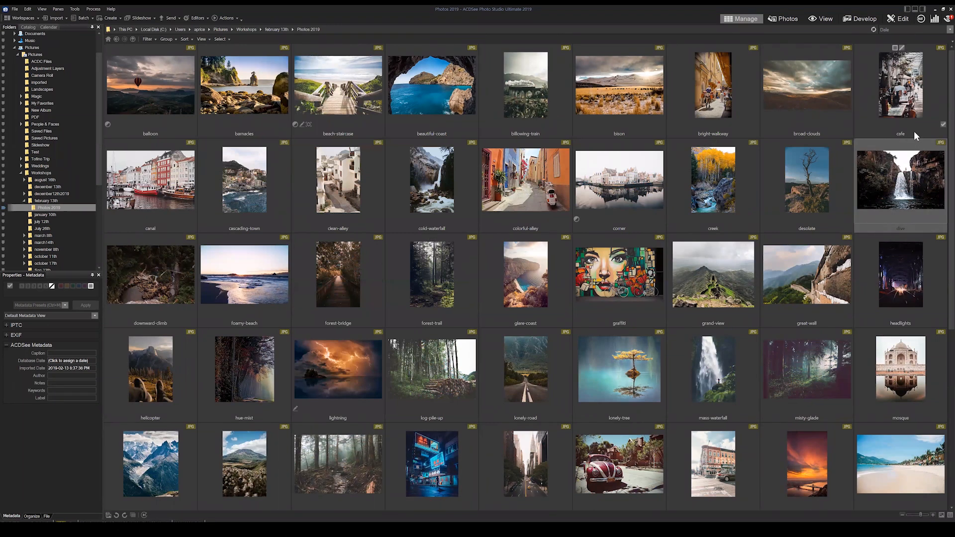
click(896, 19)
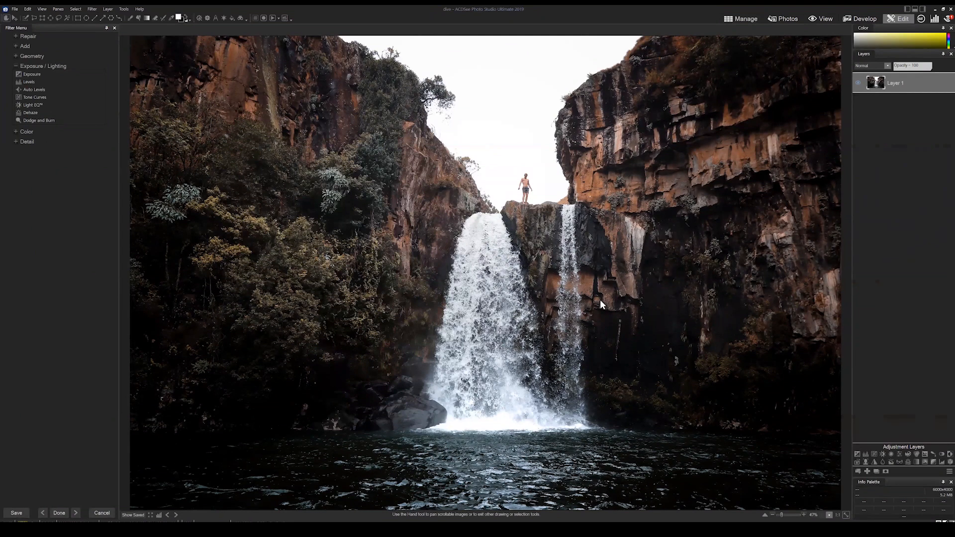
Duplicate the waterfall photo's layer and open Light EQ on the copy with Pixel Targeting shown
click(876, 471)
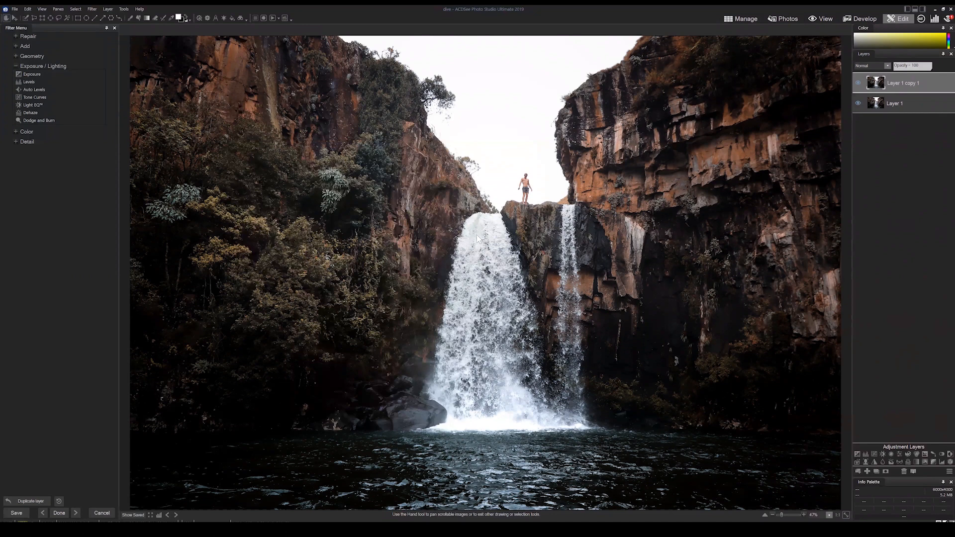
click(45, 82)
click(31, 105)
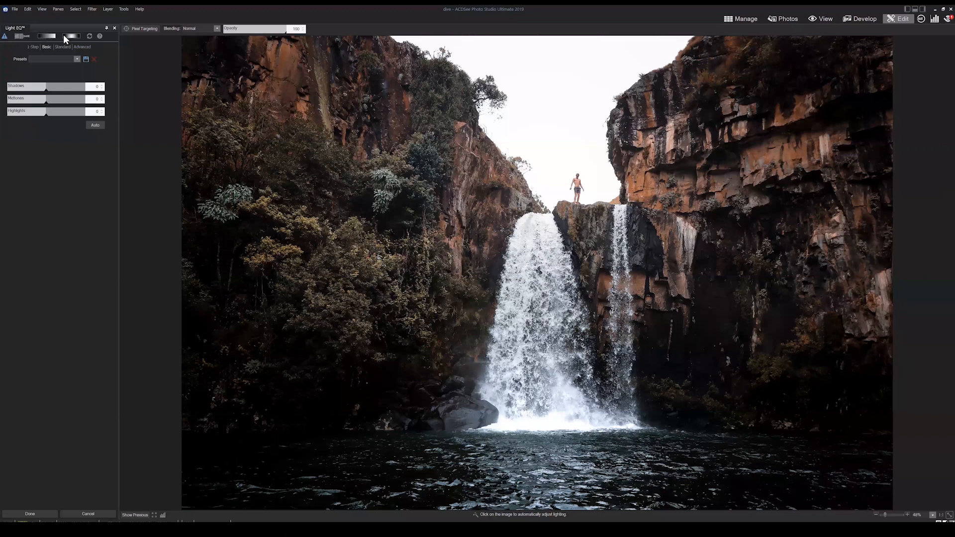
click(23, 35)
click(143, 29)
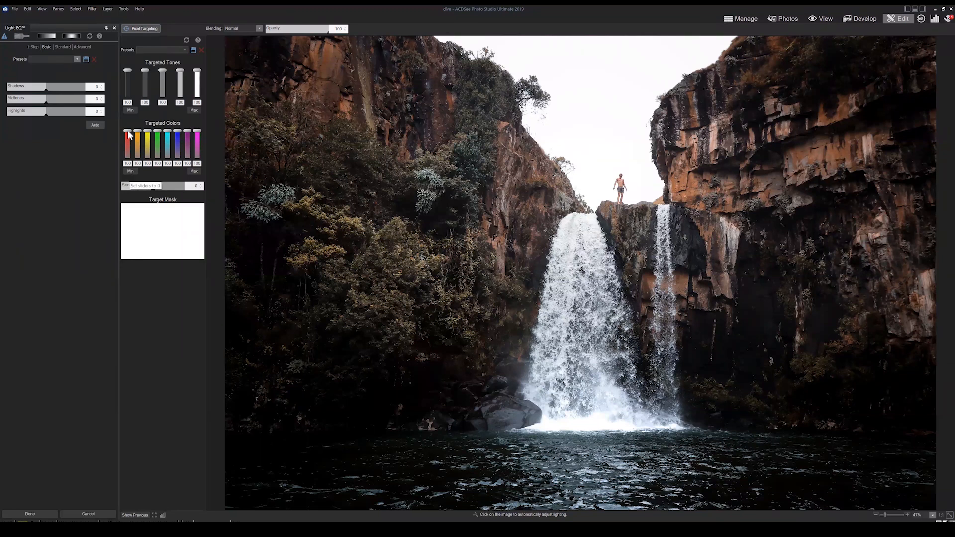
Set all targeted colors to minimum, and raise only orange, green, cyan and blue to 100
click(130, 171)
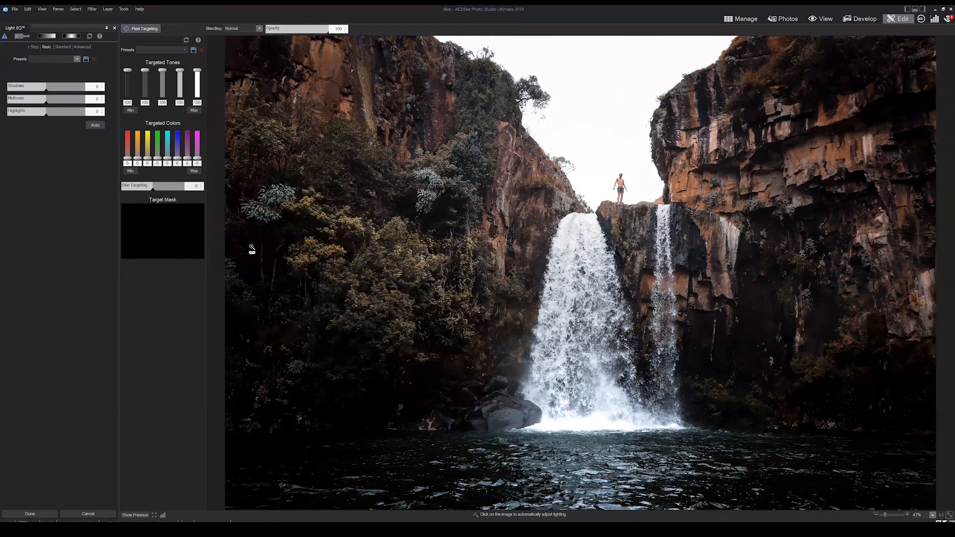
click(194, 172)
drag(158, 158, 151, 95)
drag(167, 158, 166, 103)
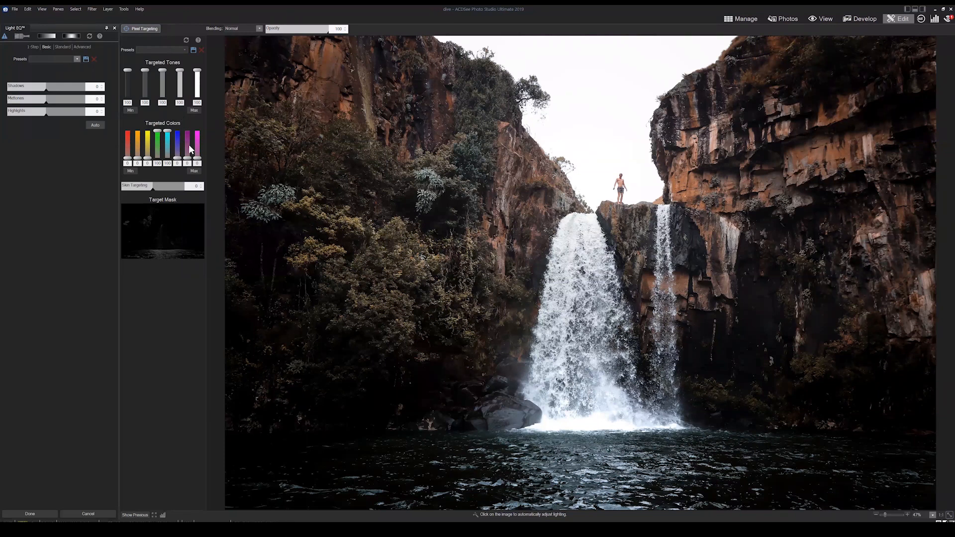
drag(177, 158, 177, 130)
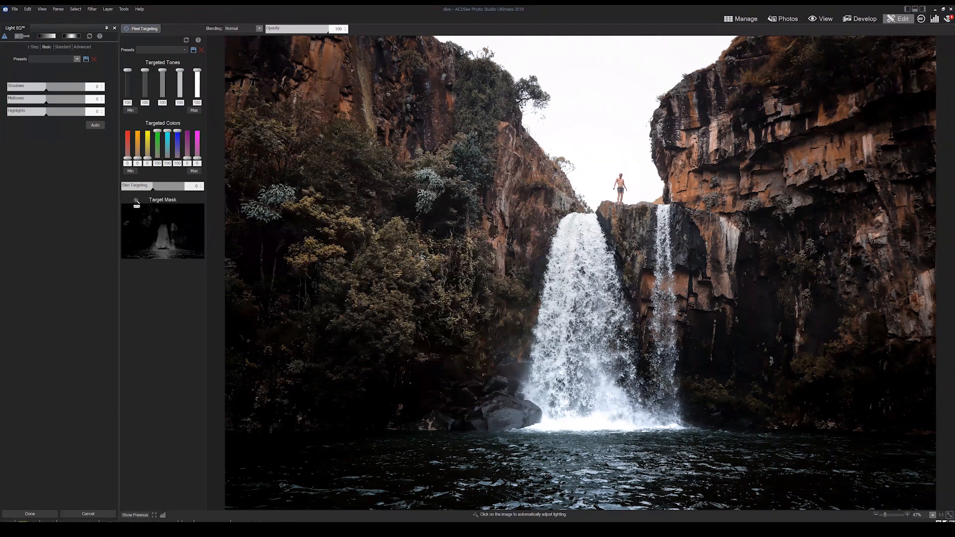
drag(138, 159, 137, 156)
drag(138, 156, 128, 99)
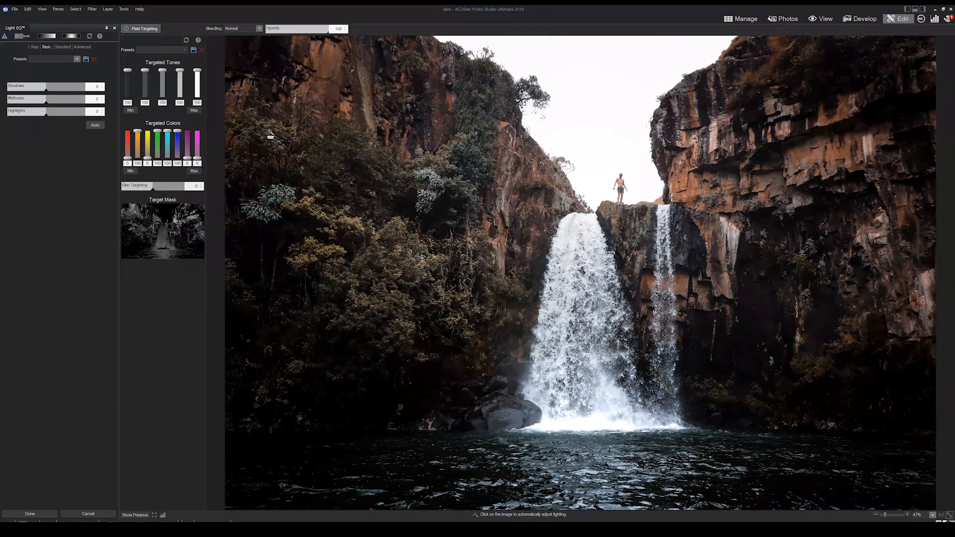
Set highlights to 100 and midtones and shadows to -100, and compare the effect with all targeted colors at minimum and maximum
click(446, 262)
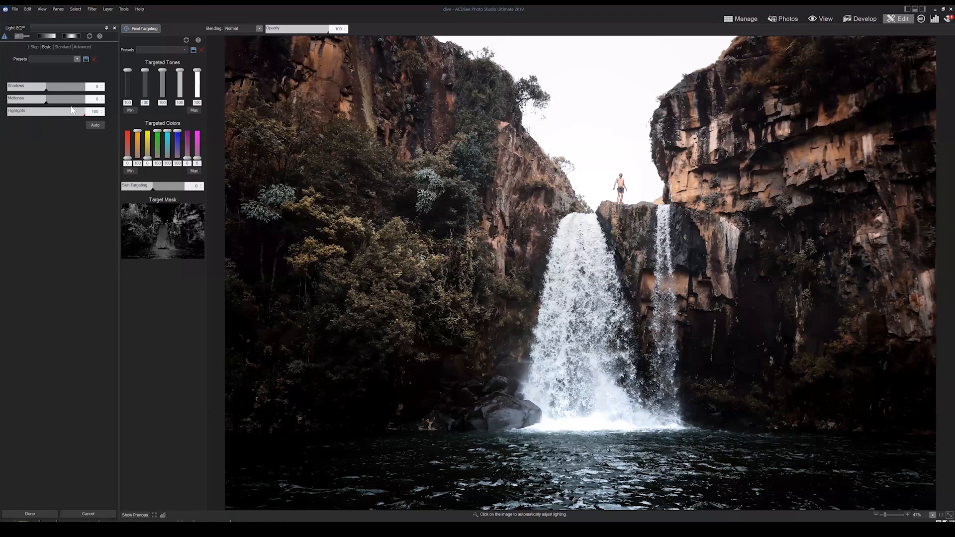
drag(46, 100, 2, 92)
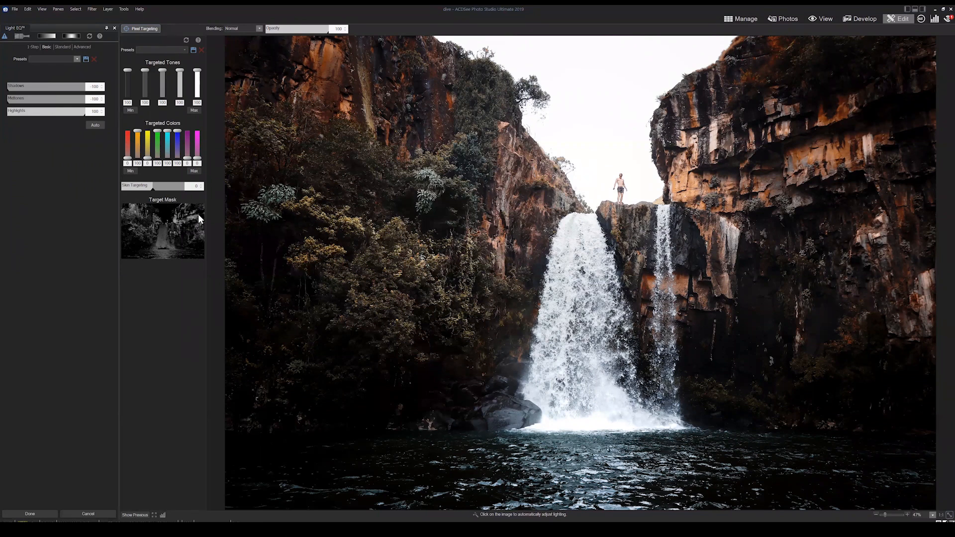
click(130, 171)
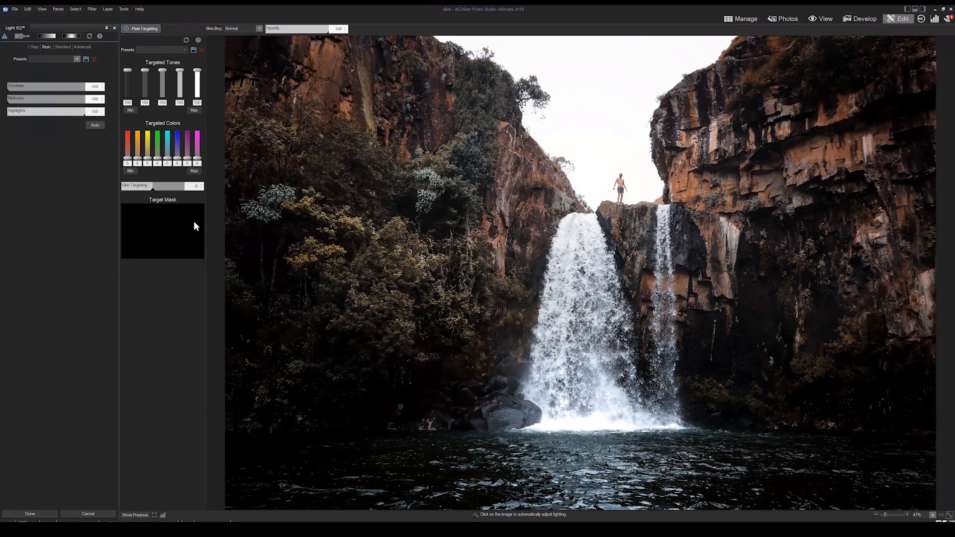
click(193, 172)
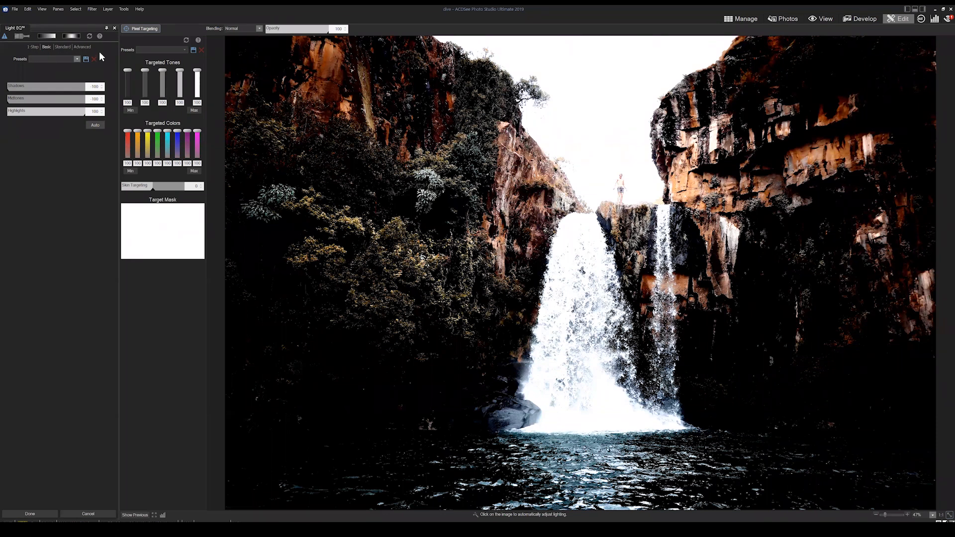
Reset and cancel the Light EQ adjustment, and return from the waterfall photo to Manage mode
click(89, 36)
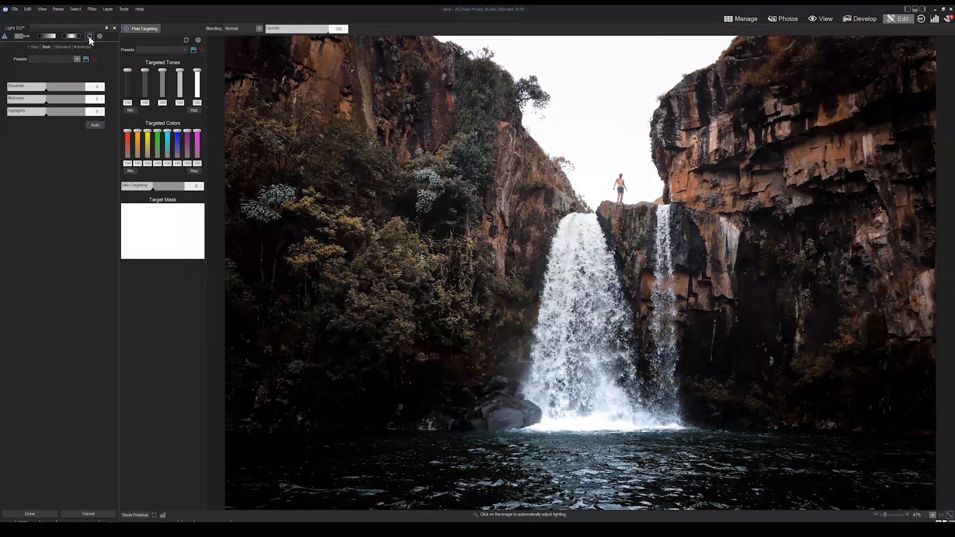
click(87, 514)
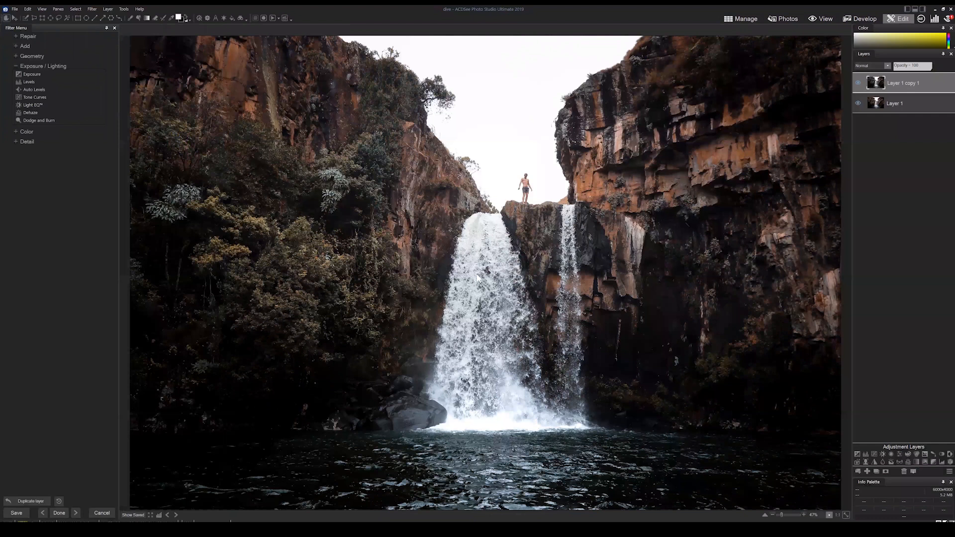
key(Escape)
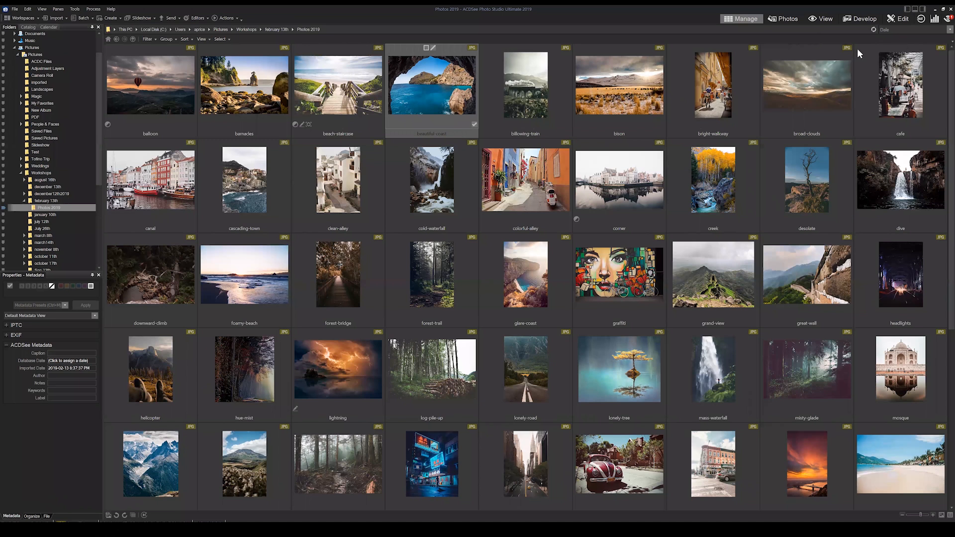
Open the beautiful-coast photo in Light EQ and restrict Pixel Targeting to cyan and blue at 100
key(ctrl+e)
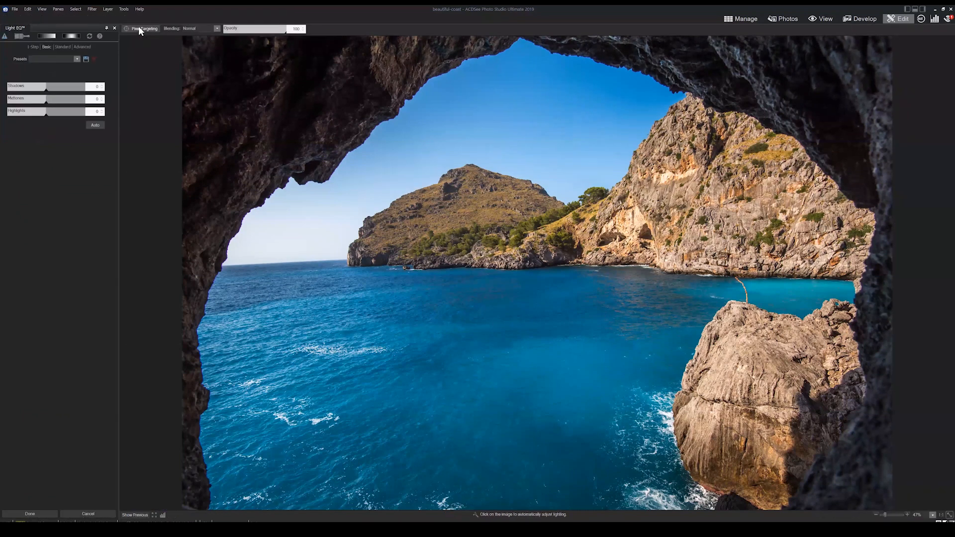
click(141, 29)
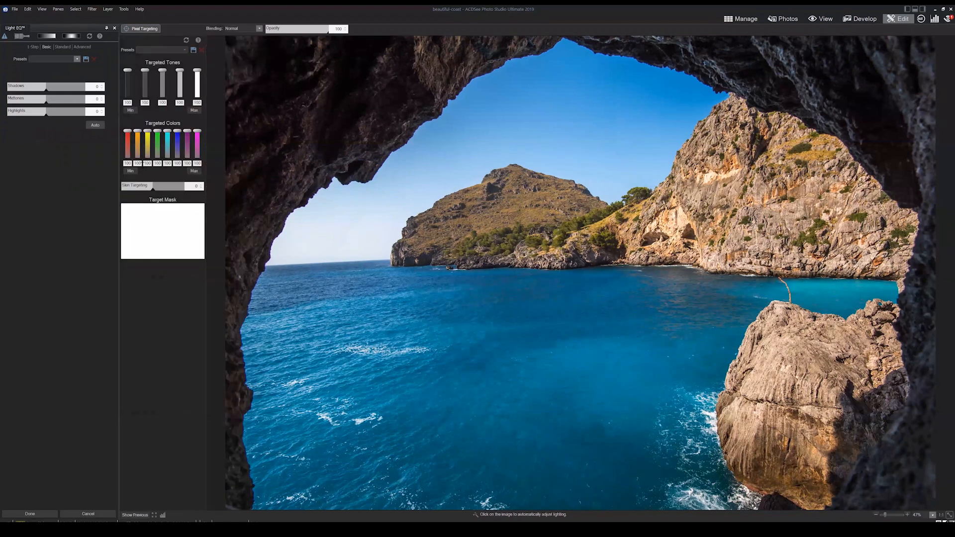
click(131, 171)
drag(167, 159, 168, 114)
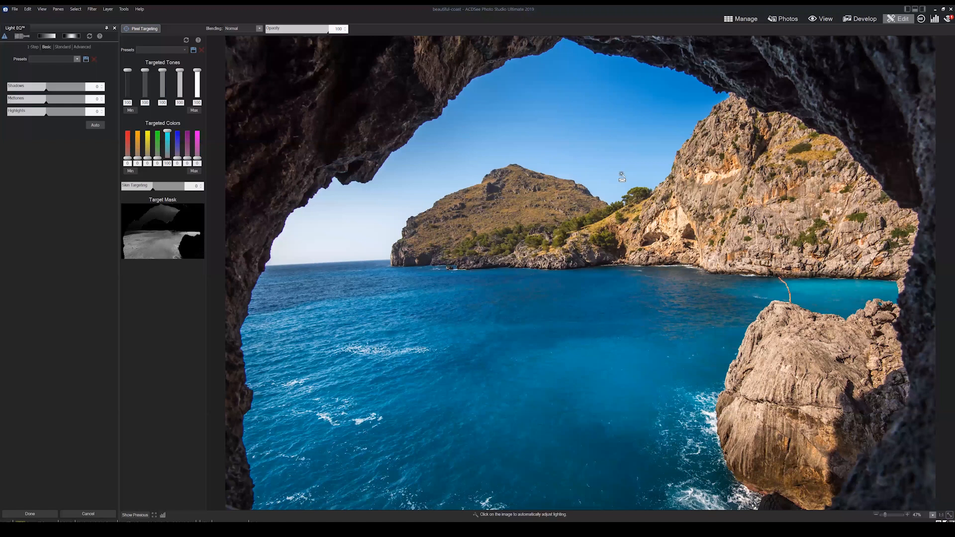
click(546, 156)
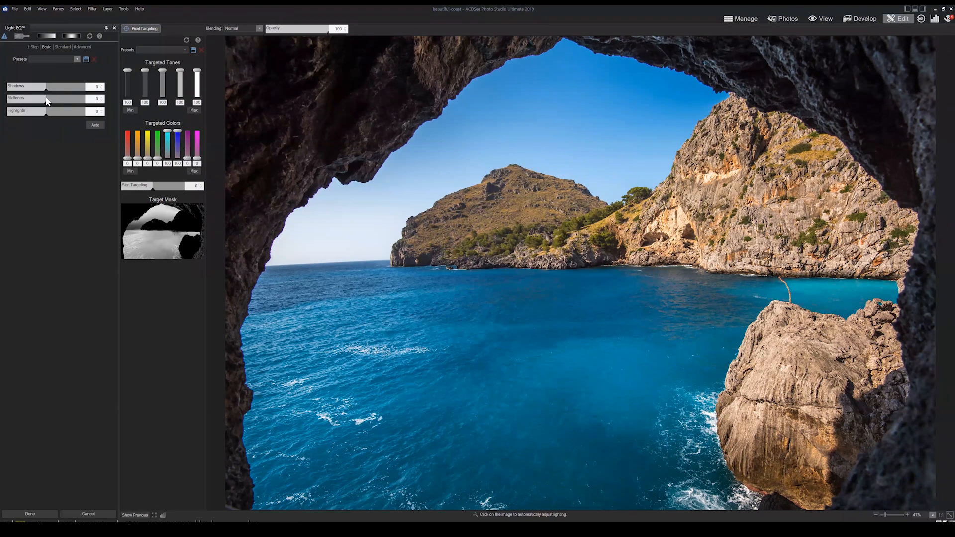
Set shadows to -78, midtones to -73 and highlights to 16, and compare the result with the previous image
mouse_move(23, 101)
mouse_down()
mouse_move(10, 101)
mouse_move(54, 116)
mouse_move(29, 91)
mouse_move(4, 90)
mouse_move(13, 91)
mouse_up()
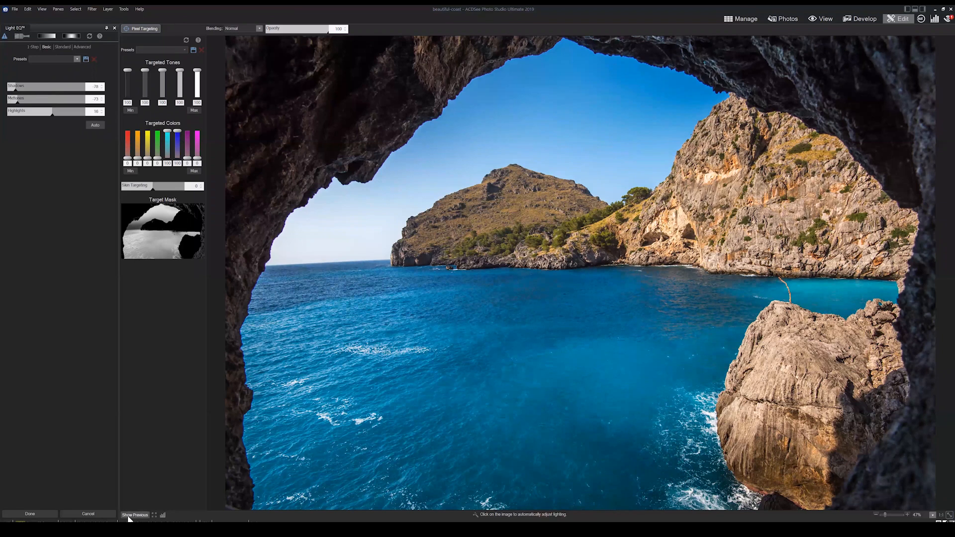
click(129, 516)
click(128, 517)
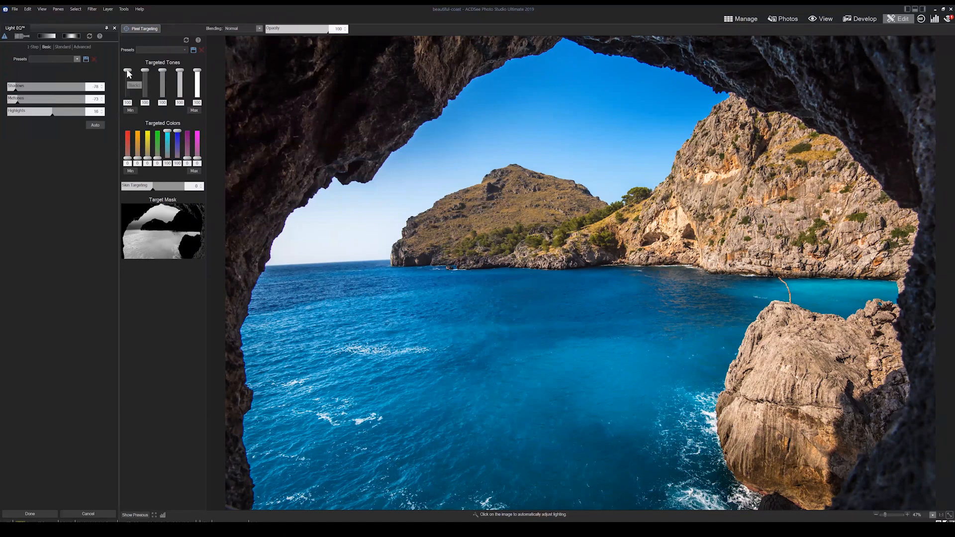
Reduce the four darkest targeted tones to 0 so the cyan and blue target mask covers only the brightest tone
drag(128, 70, 131, 145)
drag(147, 152, 149, 128)
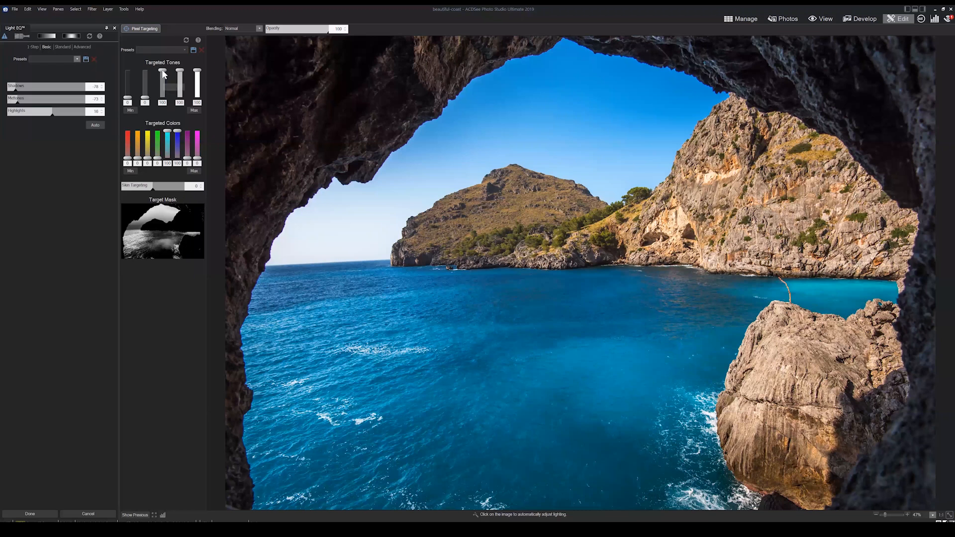
drag(163, 74, 165, 112)
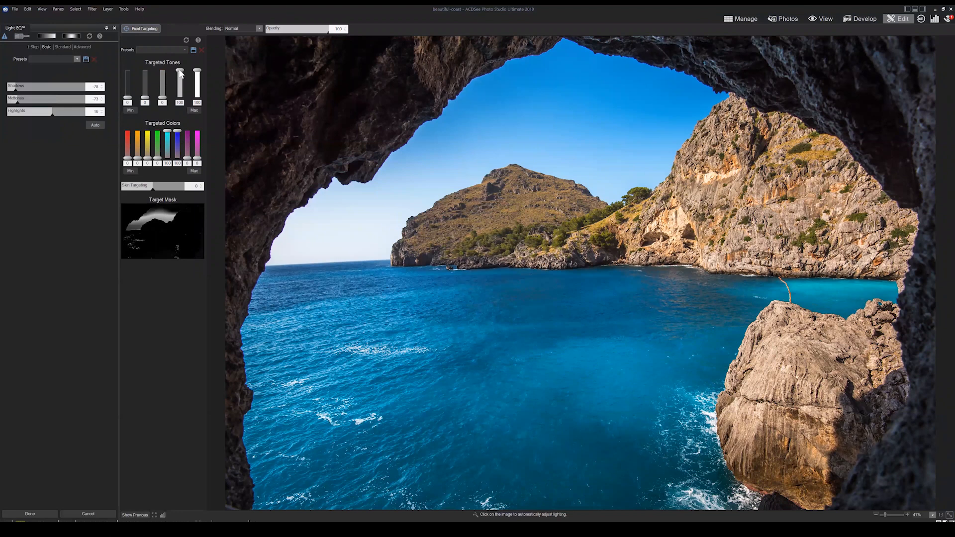
drag(180, 74, 180, 135)
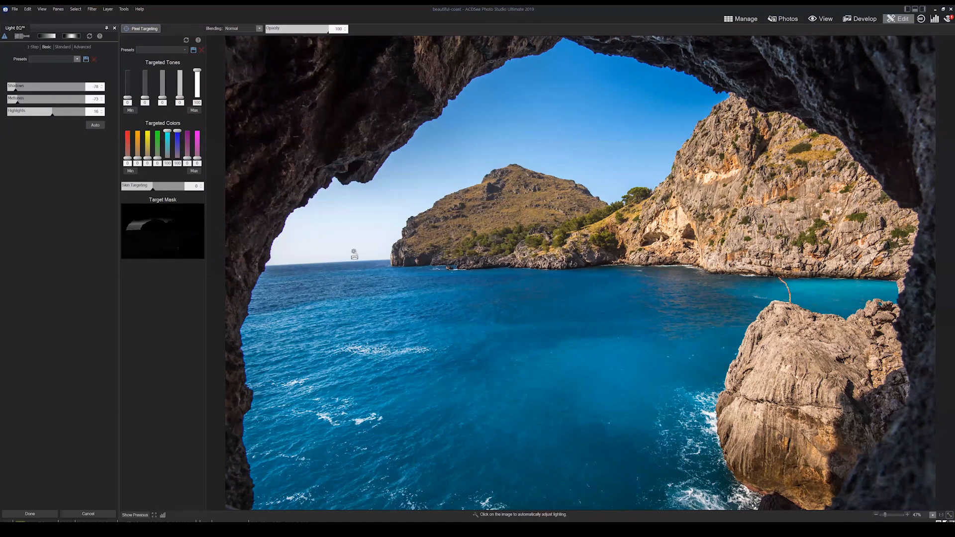
click(368, 253)
click(449, 319)
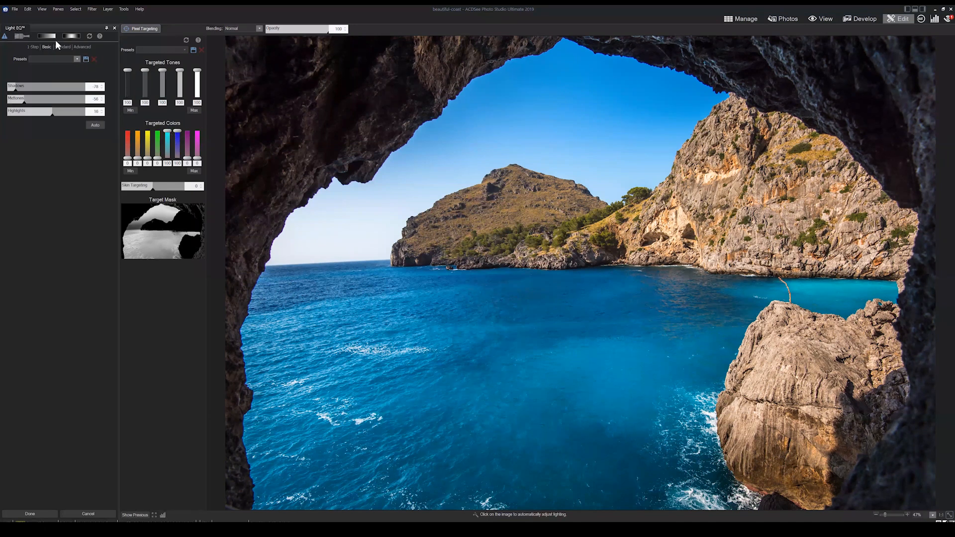
Switch Light EQ to brushing with a wider nib and feathering of 47, and paint the adjustment over the sky
click(19, 35)
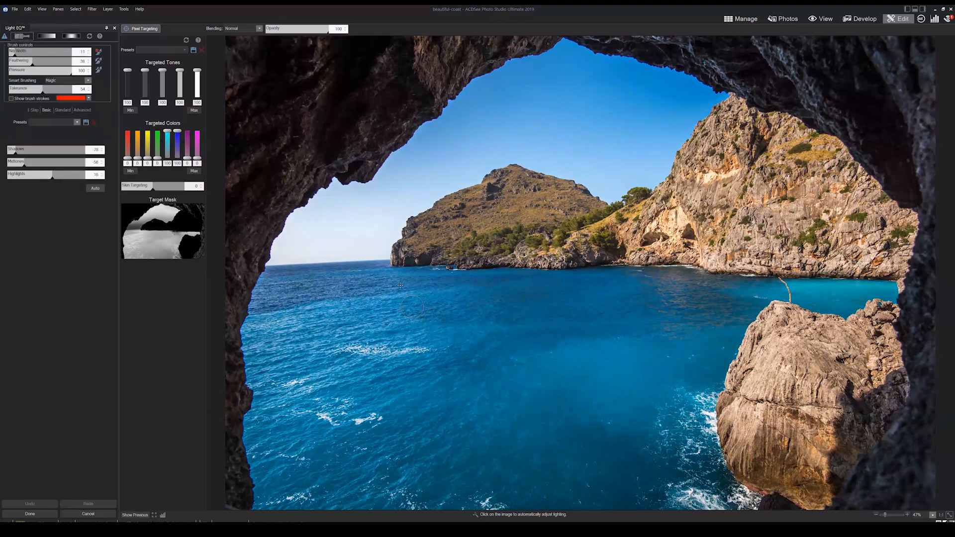
click(33, 53)
click(39, 62)
drag(41, 62, 41, 62)
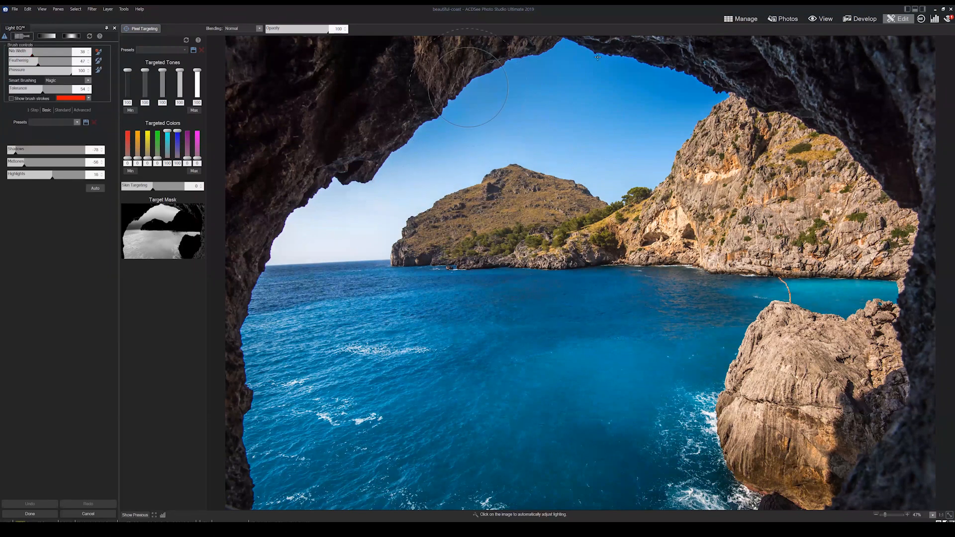
mouse_move(598, 57)
mouse_down()
mouse_move(609, 110)
mouse_move(564, 164)
mouse_up()
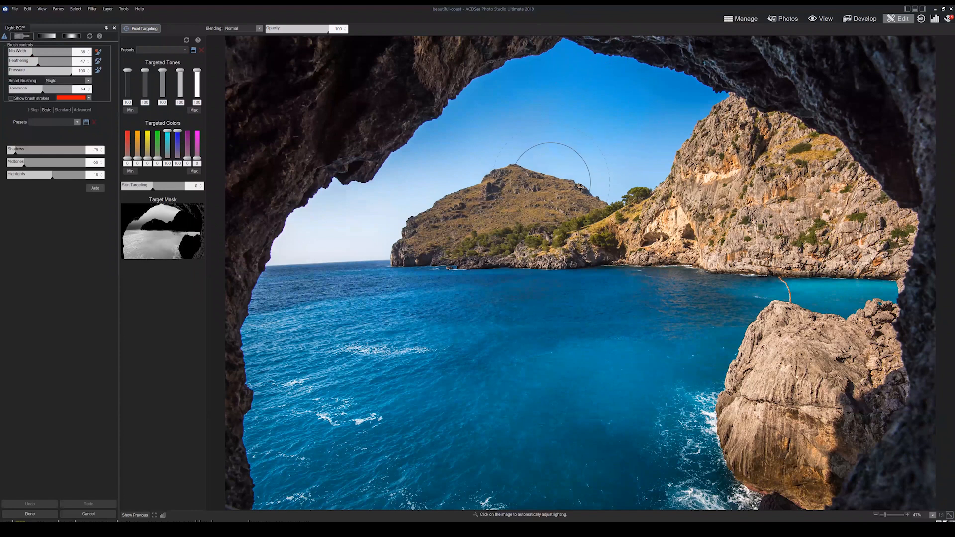
Show the brush strokes and fill the unpainted patches of sky beside the cliff, above the island and near the horizon
click(11, 98)
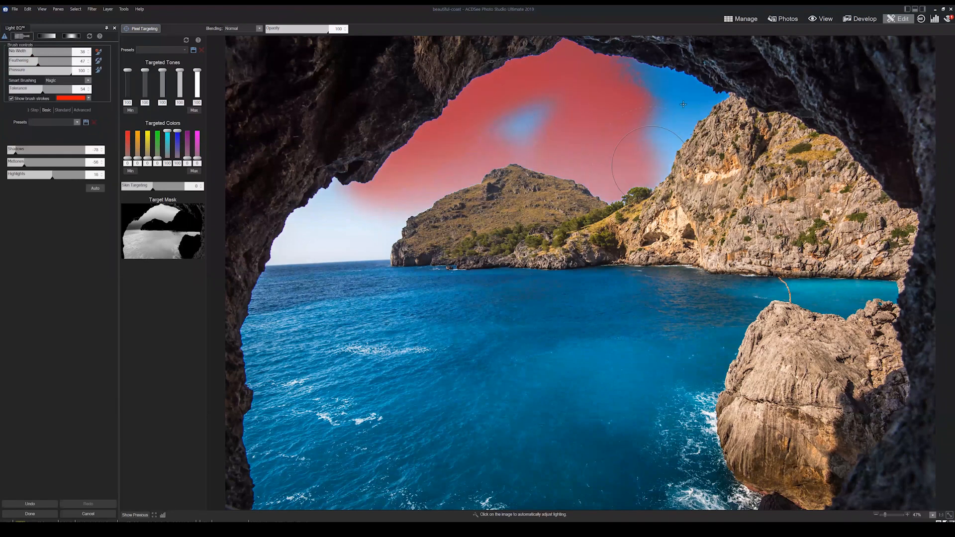
mouse_move(684, 104)
mouse_down()
mouse_move(662, 144)
mouse_move(696, 69)
mouse_move(726, 99)
mouse_up()
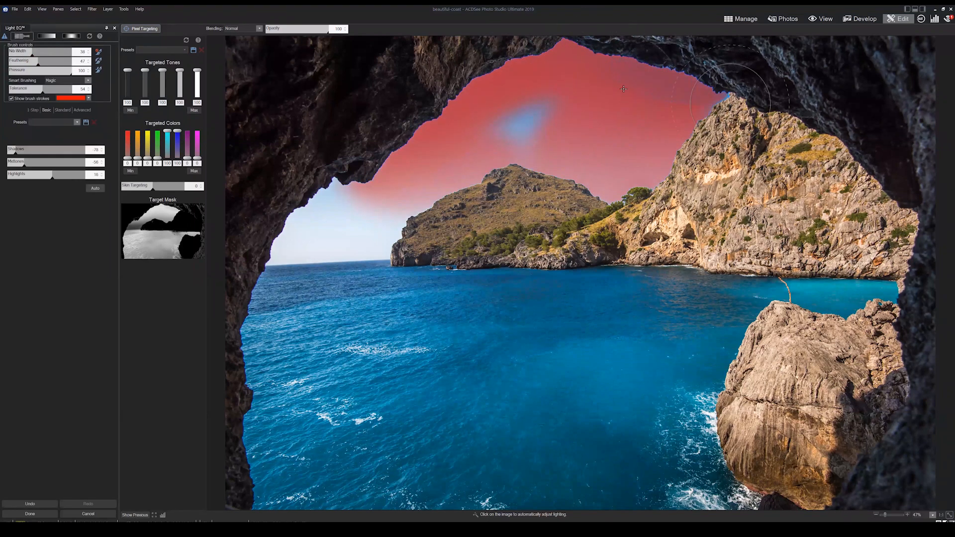
drag(497, 141, 475, 144)
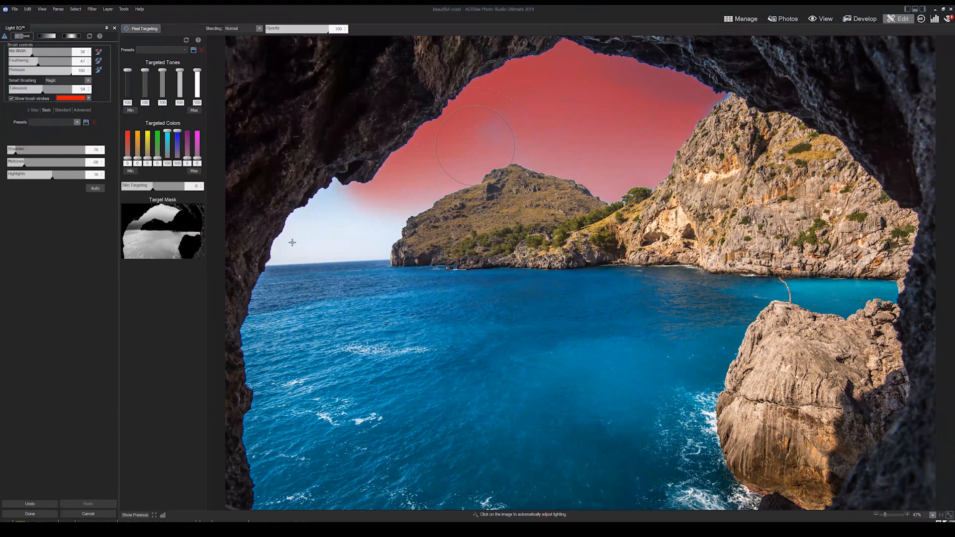
mouse_move(292, 242)
mouse_down()
mouse_move(376, 223)
mouse_move(329, 240)
mouse_move(338, 241)
mouse_move(393, 212)
mouse_up()
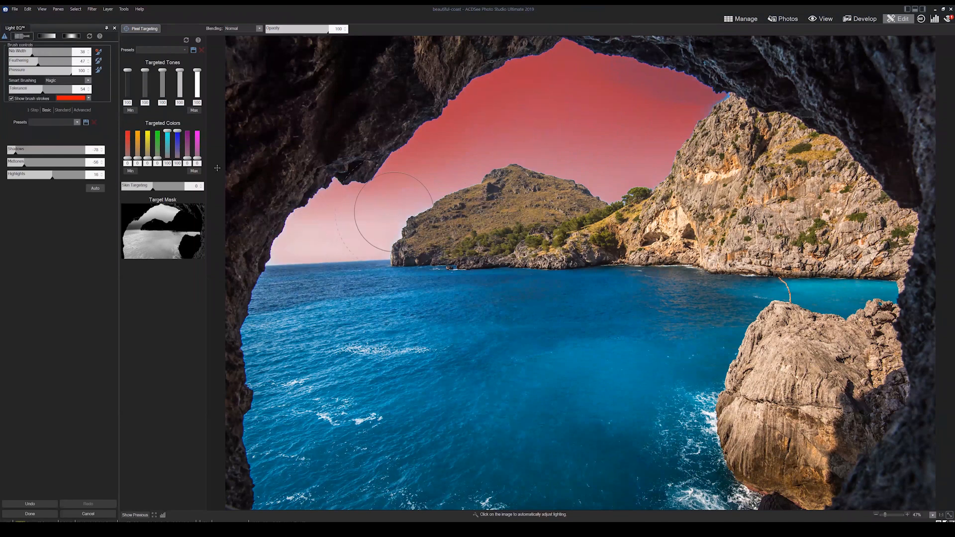
Set Smart Brushing to Color, brush the sky along the horizon, and erase the overspill from the sea with nib width 16
click(72, 80)
click(65, 93)
drag(363, 214, 298, 231)
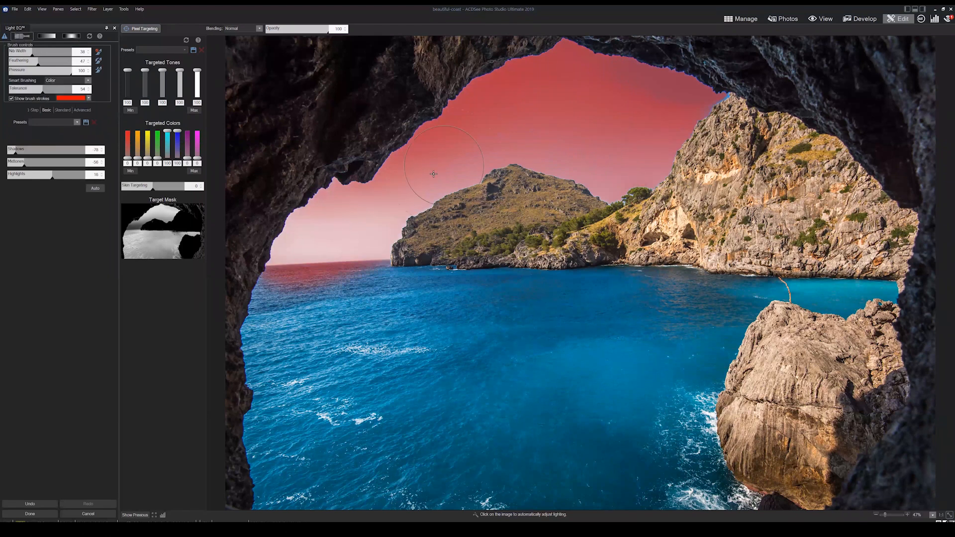
mouse_move(366, 275)
mouse_down()
mouse_move(256, 278)
mouse_move(320, 270)
mouse_move(355, 213)
mouse_move(299, 229)
mouse_up()
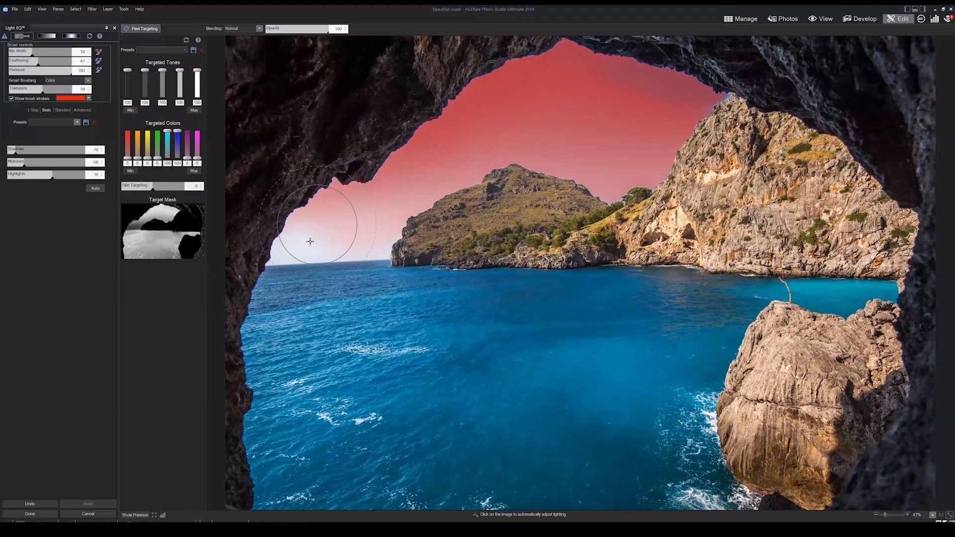
drag(310, 241, 352, 270)
click(18, 51)
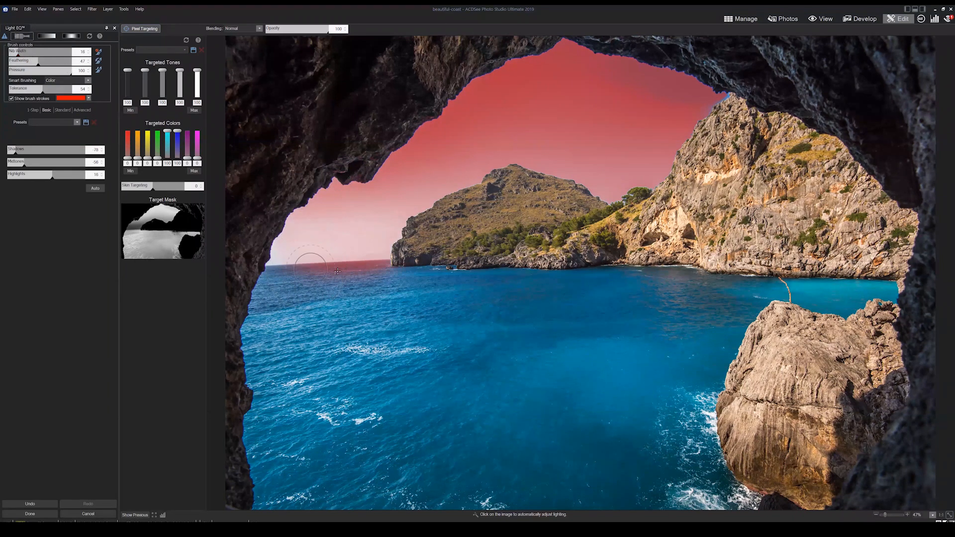
drag(346, 278, 440, 274)
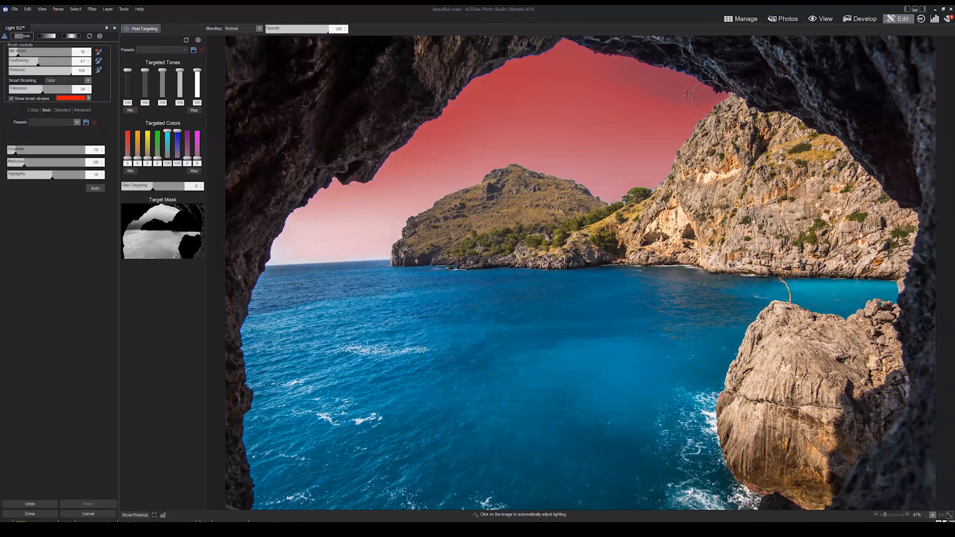
Hide the brush strokes, test strong highlights on the brushed sky, and set highlights to 8 and midtones to -14
click(11, 99)
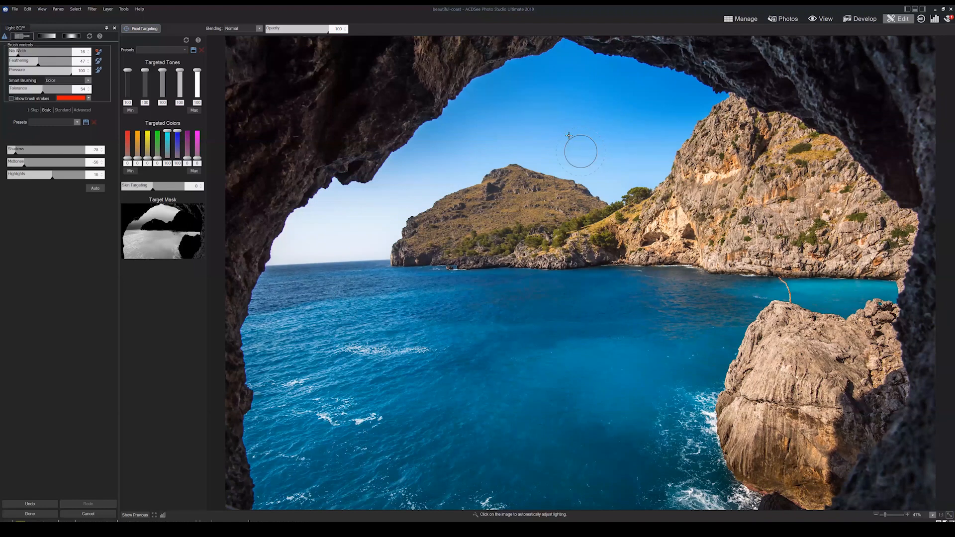
drag(49, 174, 236, 174)
drag(59, 177, 82, 175)
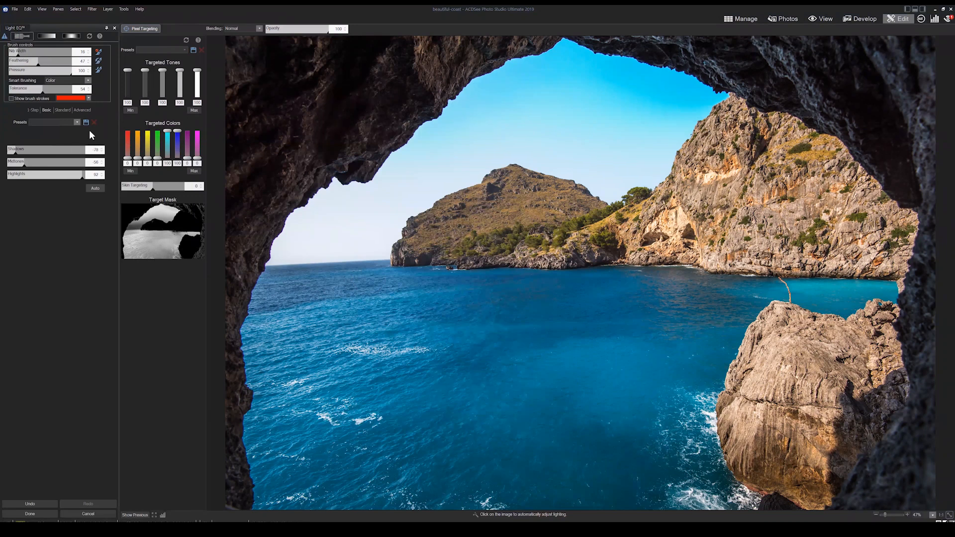
drag(72, 175, 49, 175)
click(39, 166)
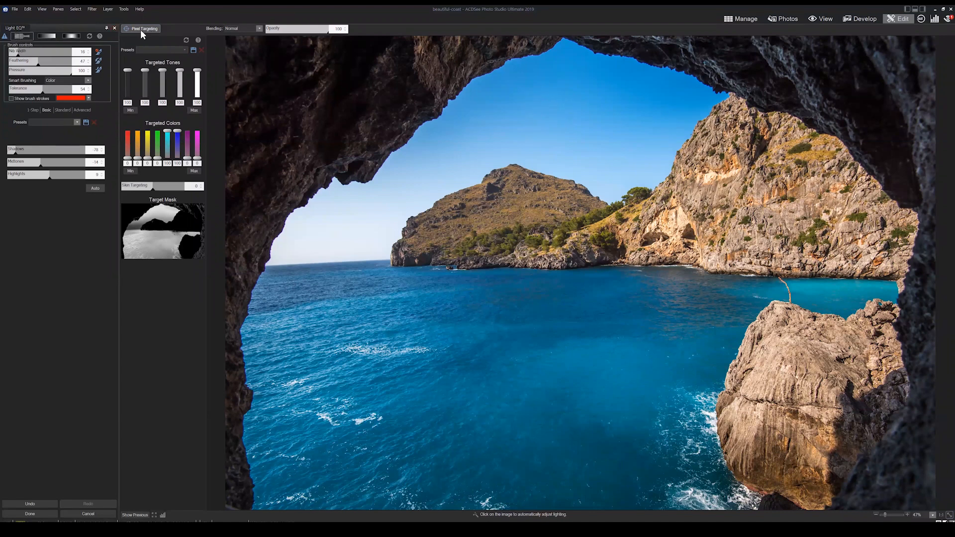
Switch Light EQ to a linear gradient with its mask shown, and place the gradient so it covers the sky
click(47, 37)
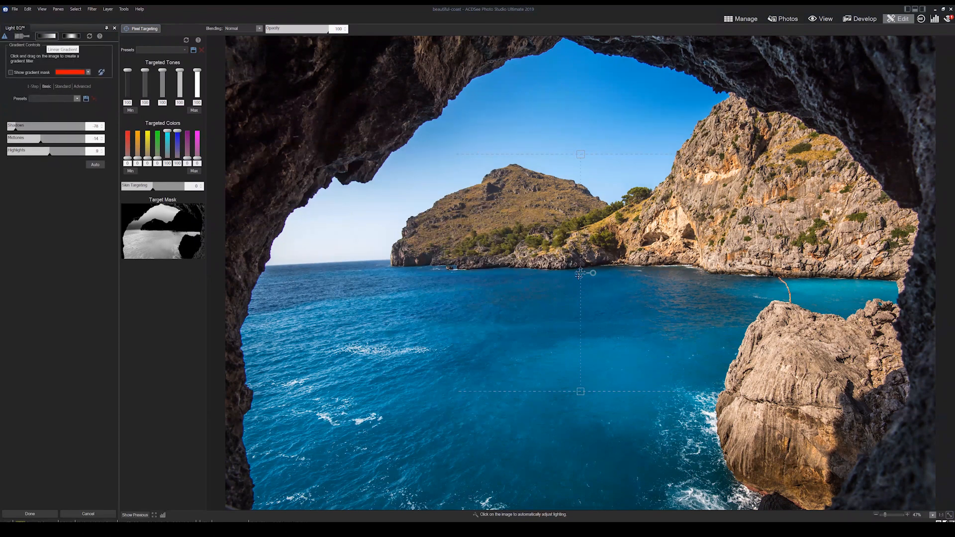
drag(576, 276, 578, 276)
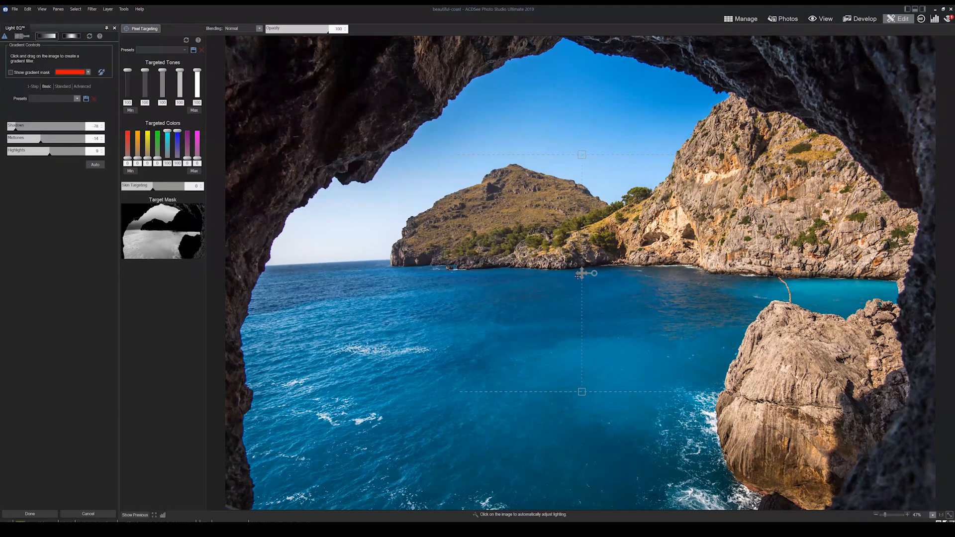
click(554, 289)
click(554, 289)
drag(550, 98, 544, 41)
drag(555, 230, 548, 305)
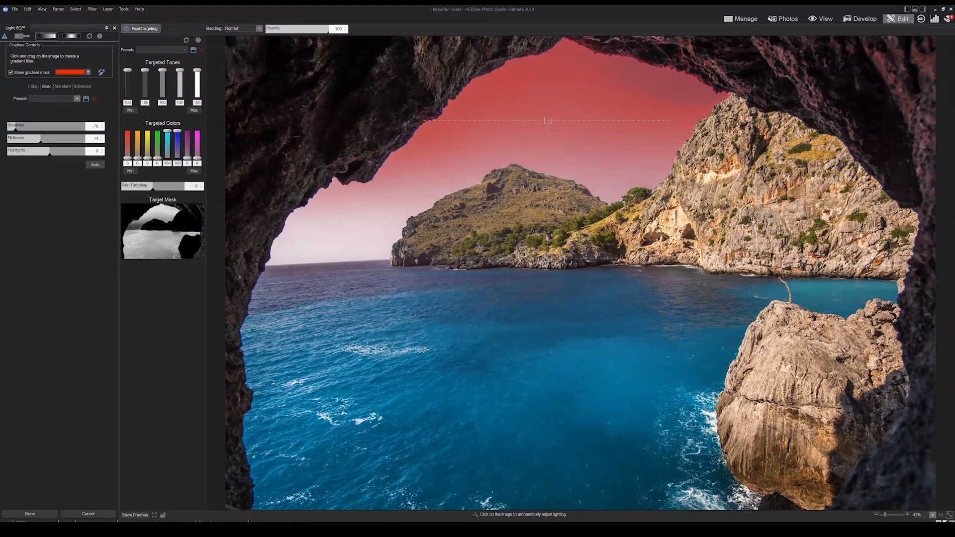
Test shorter and longer gradient transitions, extend the fade from the sky down into the sea, and hide the gradient mask
drag(537, 252, 531, 232)
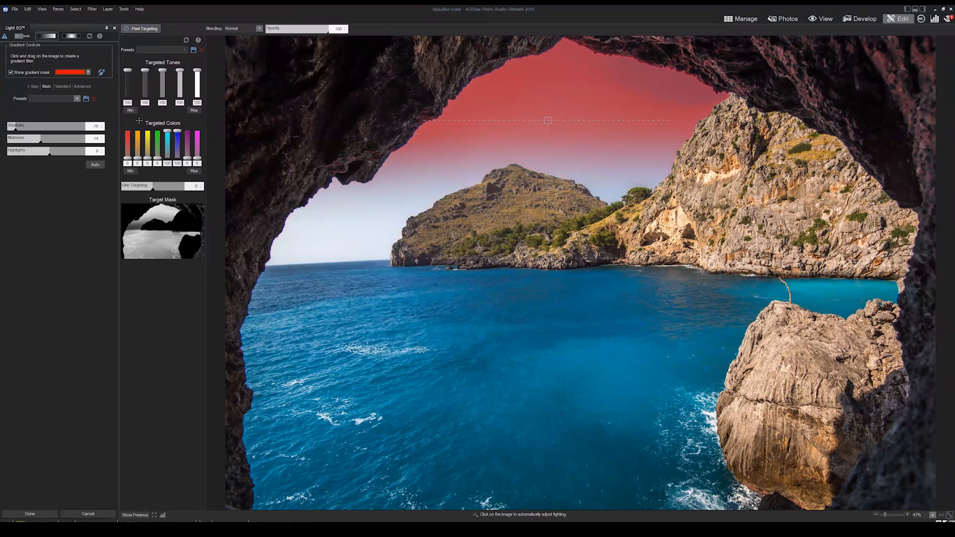
mouse_move(548, 120)
drag(548, 109, 548, 112)
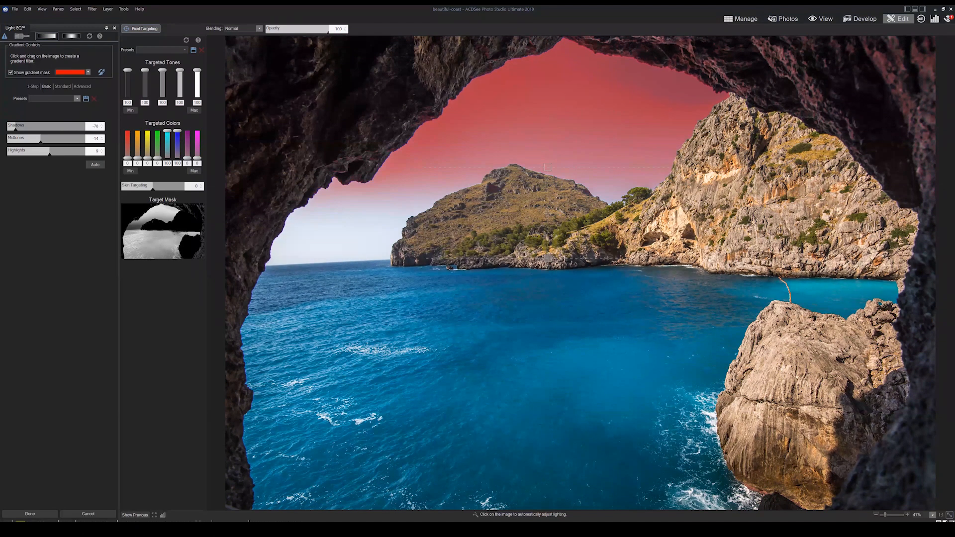
drag(548, 260, 547, 319)
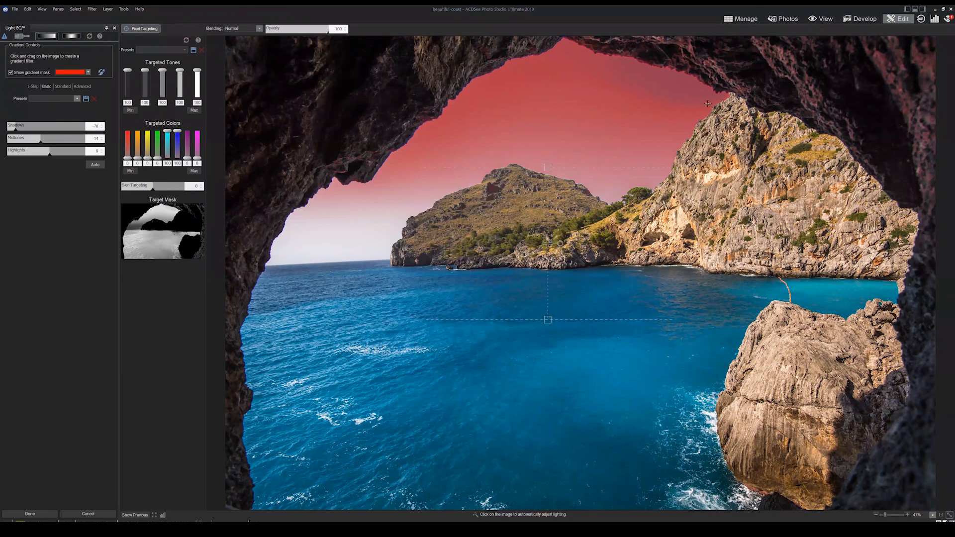
click(10, 72)
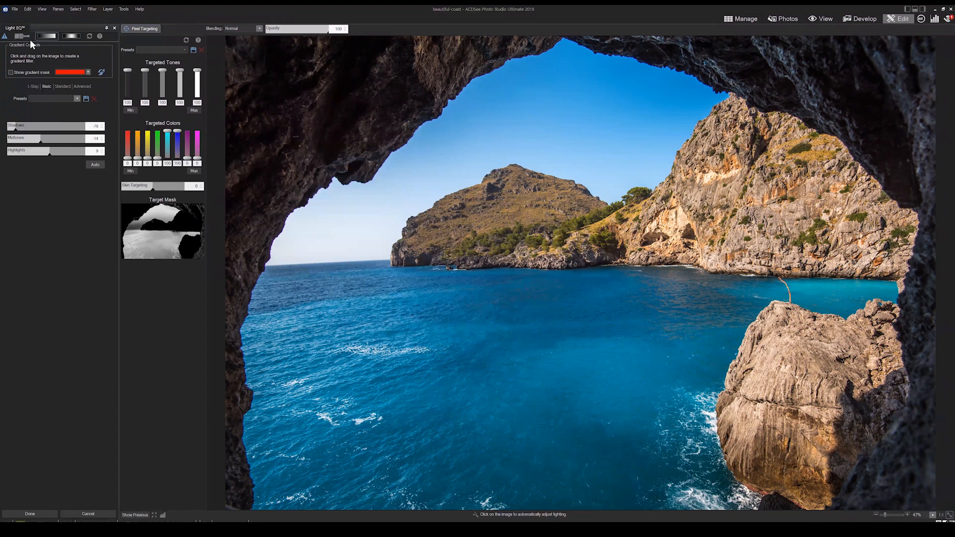
Return to Manage mode and discard the changes to the beautiful-coast photo
click(6, 35)
click(730, 18)
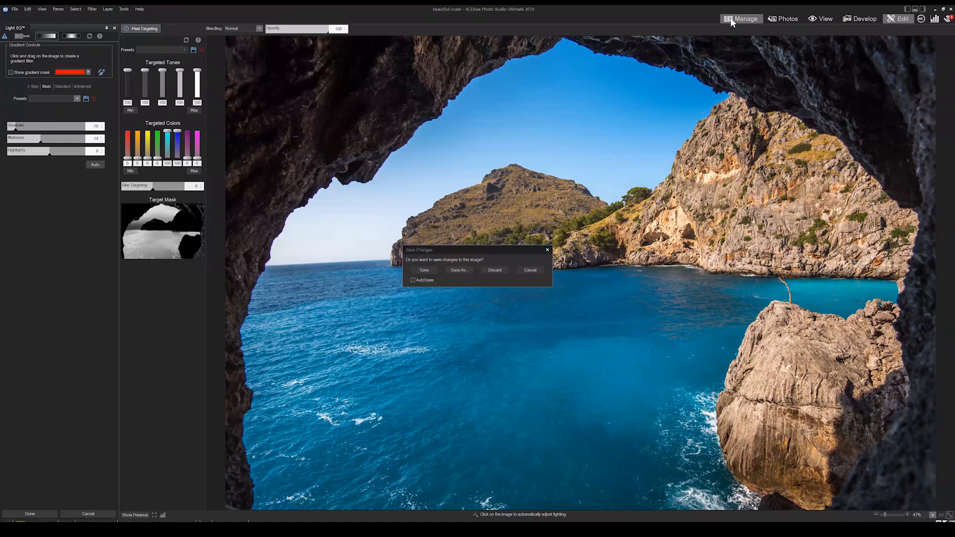
click(490, 270)
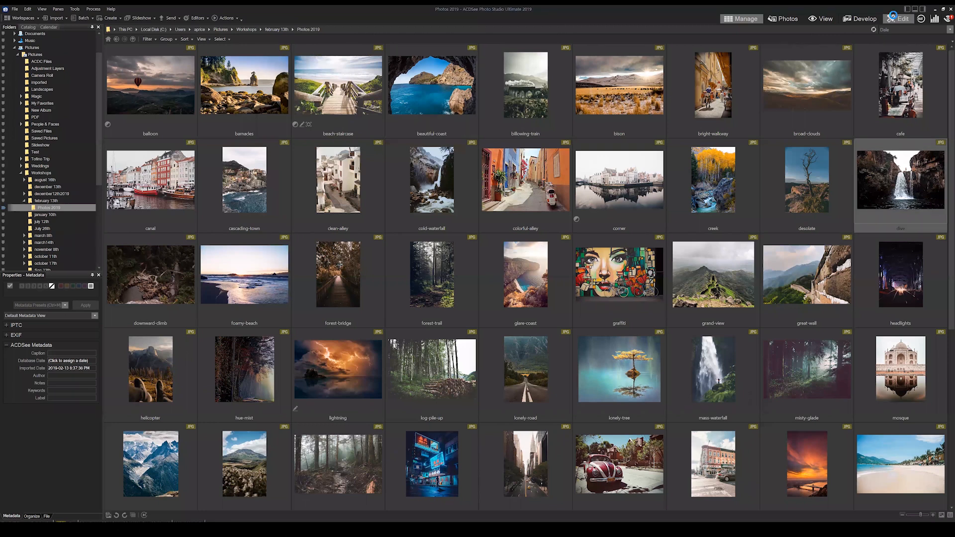
Open the dive waterfall photo in Edit mode, duplicate its layer, and open Light EQ on the copy
click(893, 16)
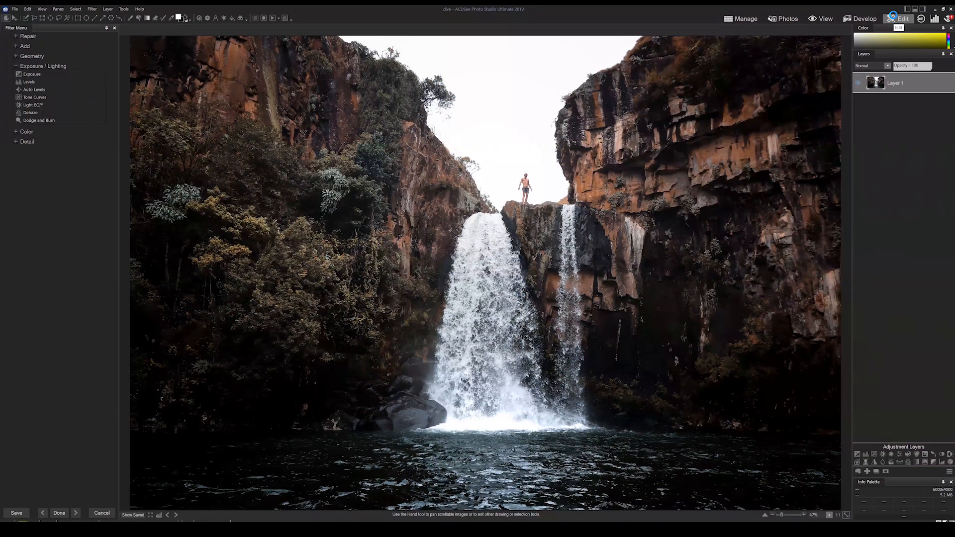
click(876, 471)
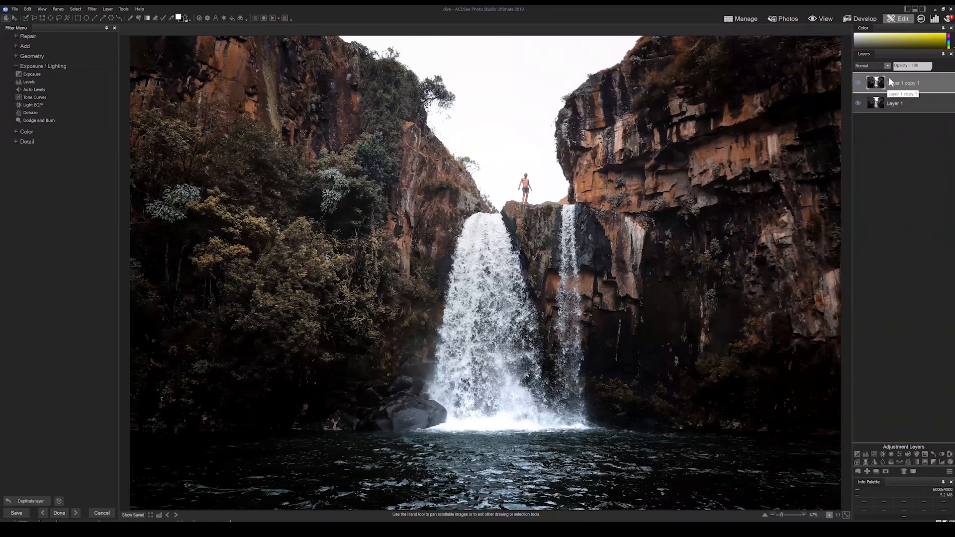
click(32, 105)
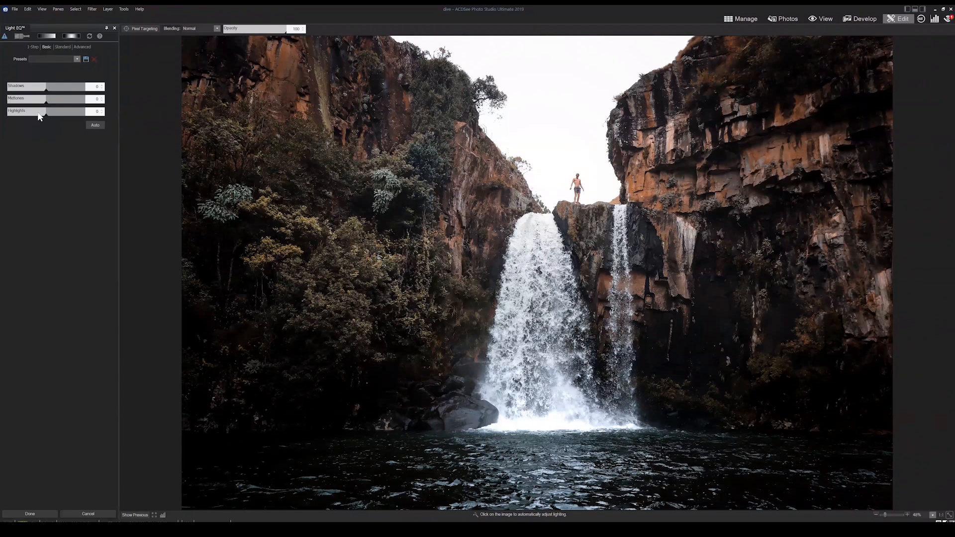
Compare the Basic, Standard and Advanced Light EQ modes, and brighten the tones sampled from the foliage in Advanced mode
click(82, 47)
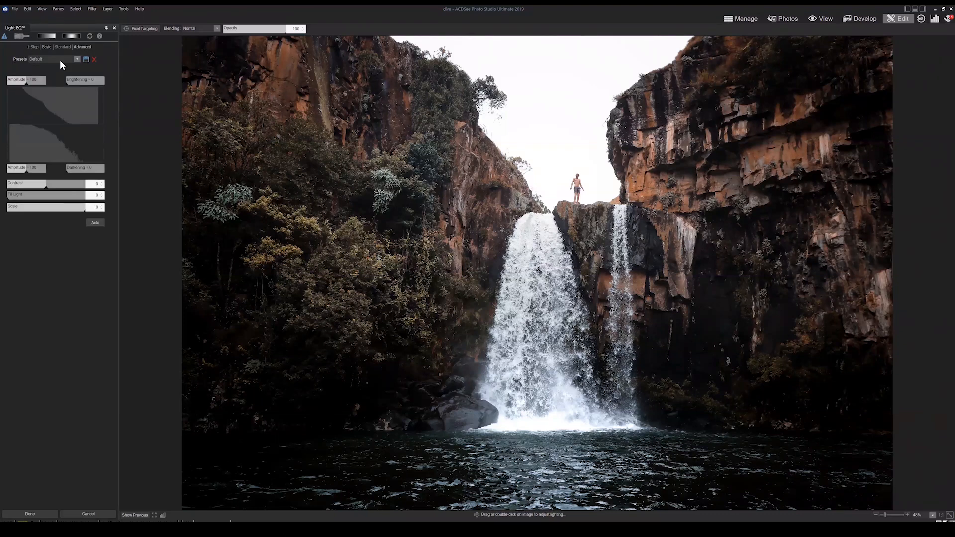
click(34, 46)
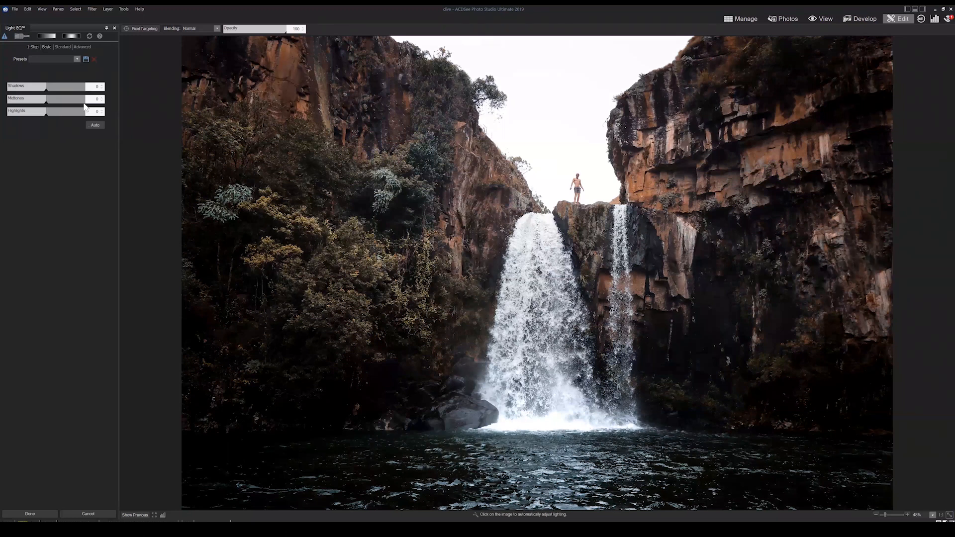
click(63, 47)
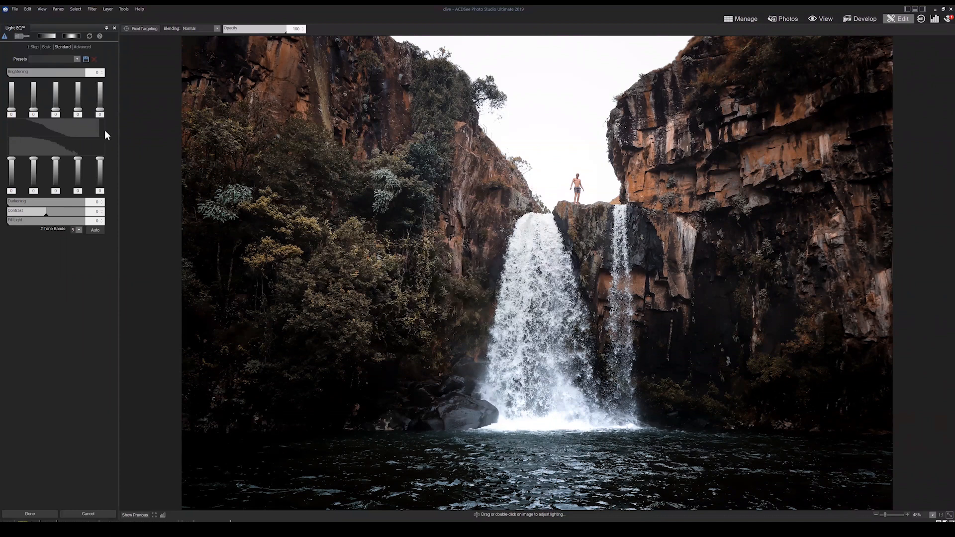
click(82, 47)
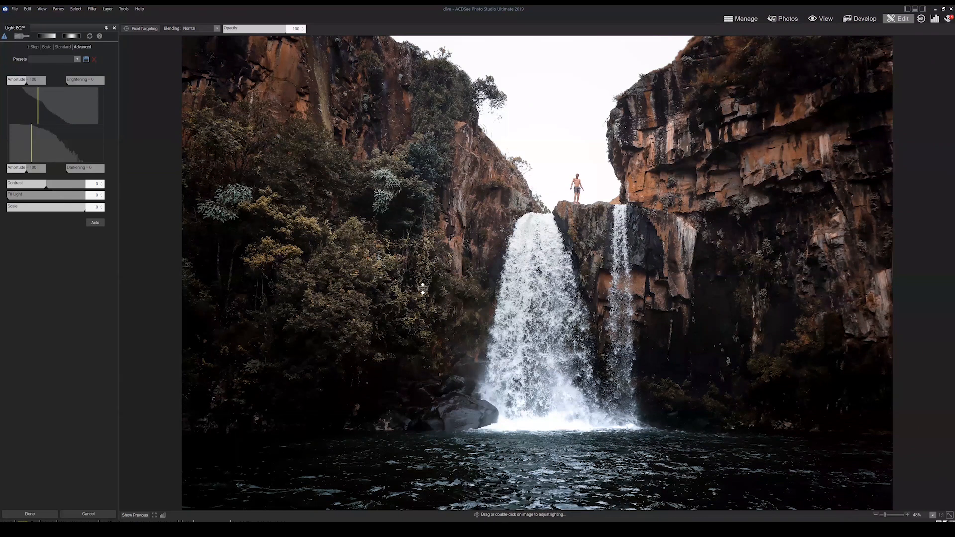
double_click(343, 230)
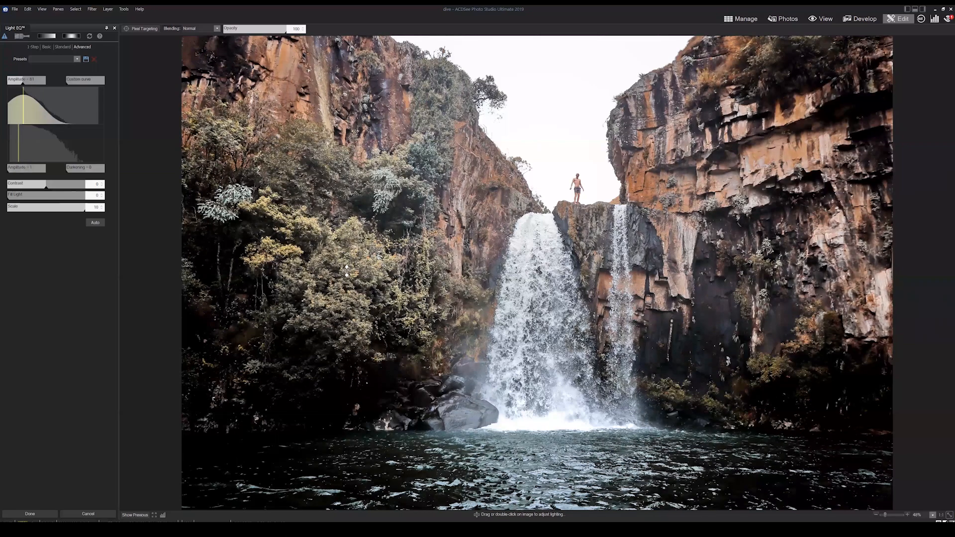
Reset the Light EQ settings and automatically brighten the tones sampled from the dark rocks beside the waterfall's base
click(90, 36)
double_click(398, 392)
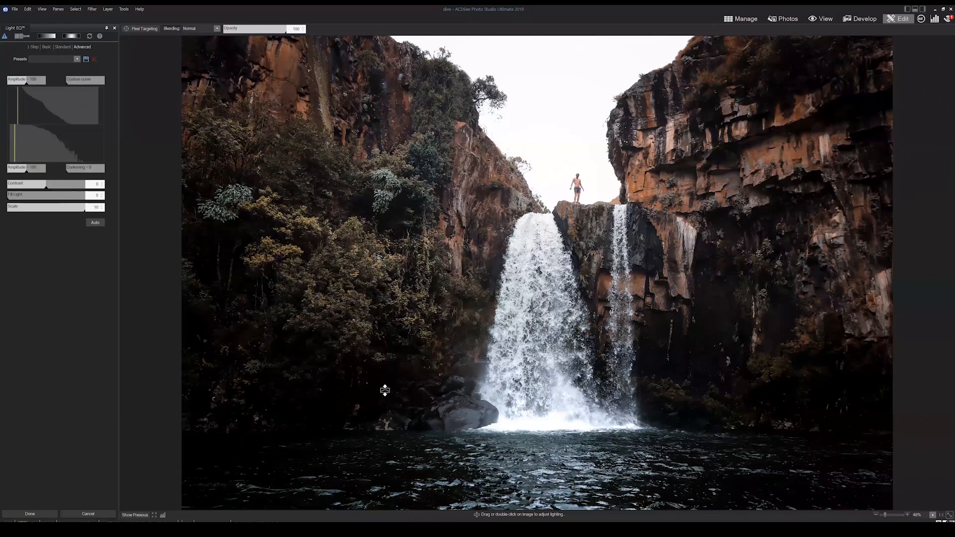
double_click(384, 390)
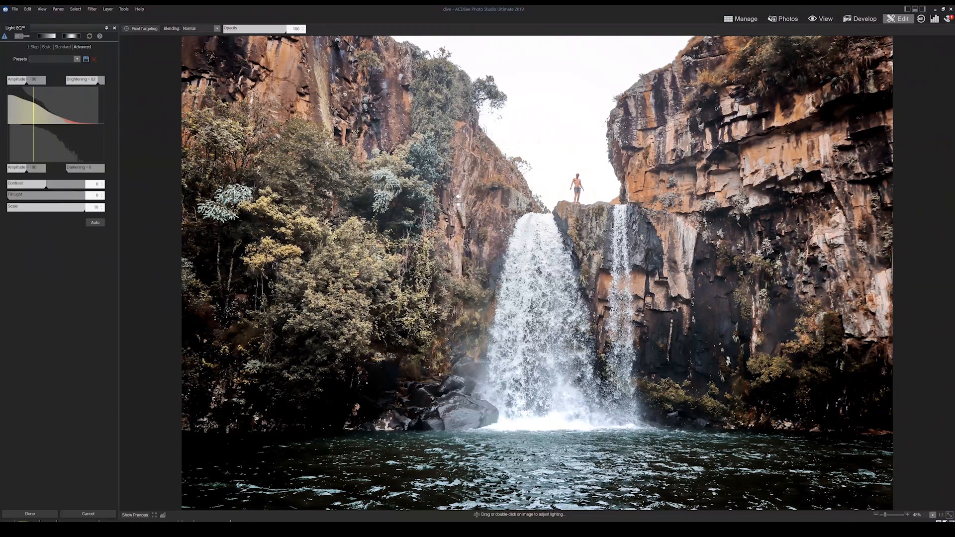
Reshape the Light EQ brightening curve across the midtones and shadows, lowering its amplitude, and compare with the previous image
click(61, 109)
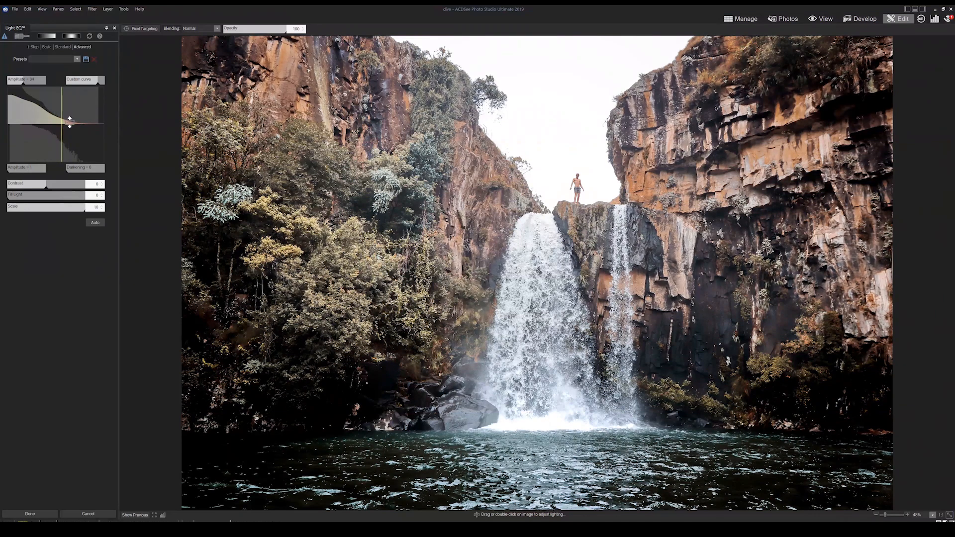
click(36, 96)
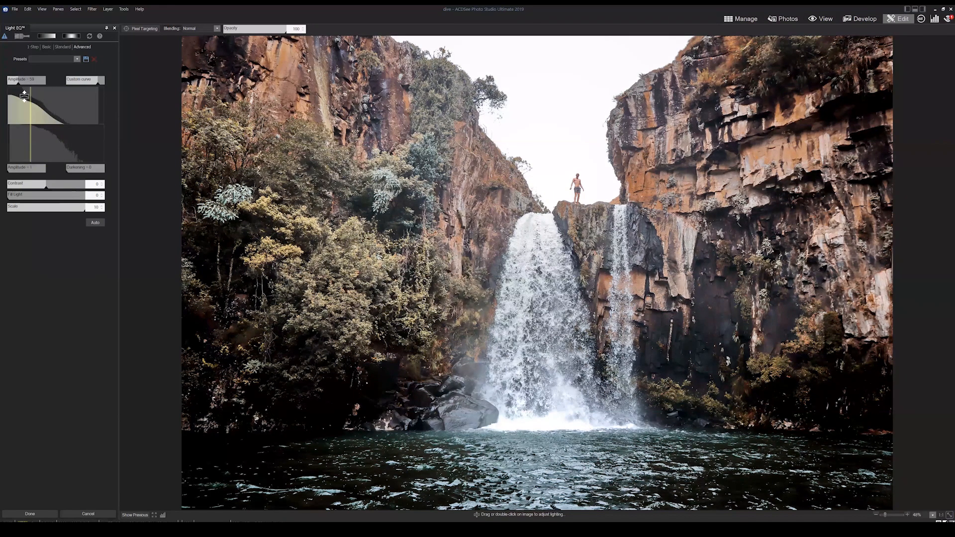
drag(15, 99, 36, 105)
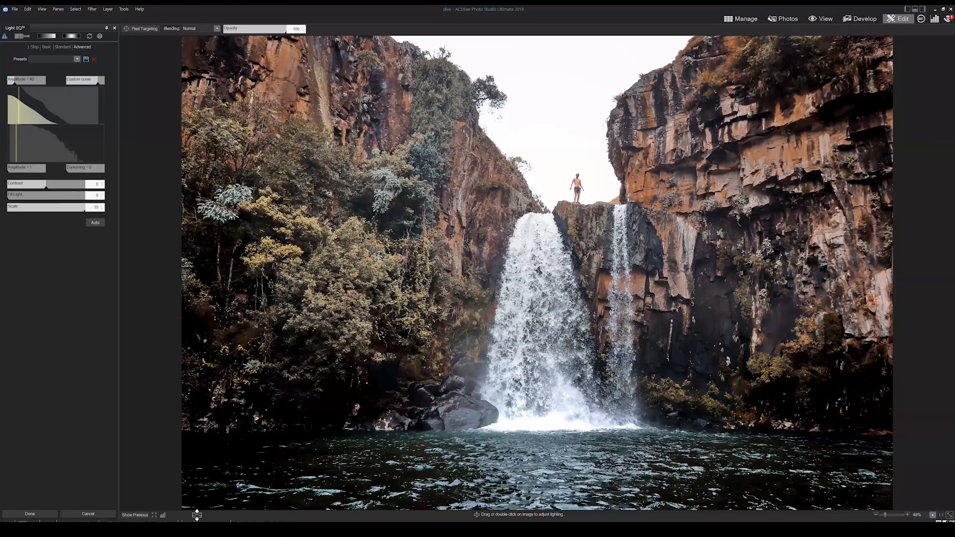
click(134, 512)
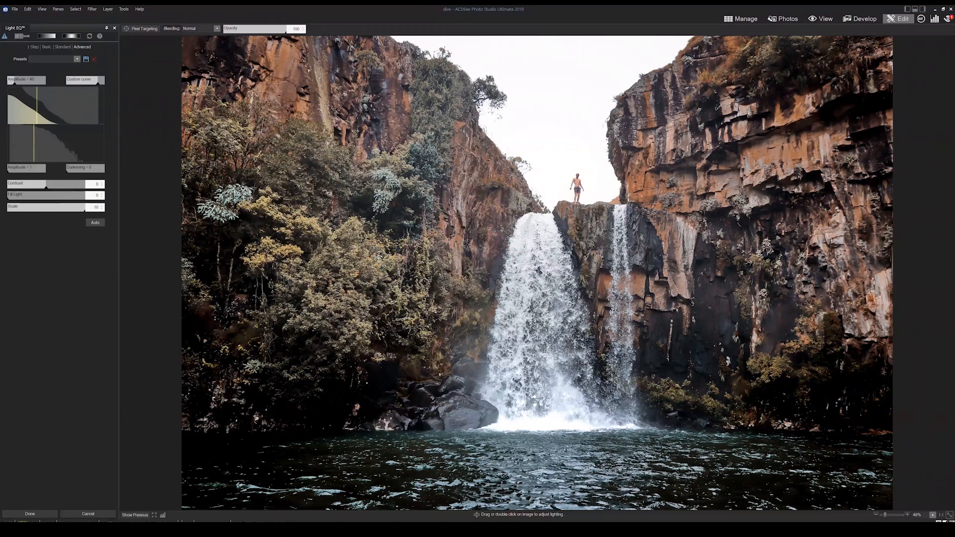
Lower the brightening curve in the darker tones for a subtler lift, compare with the previous image, and apply Light EQ
drag(31, 106, 30, 115)
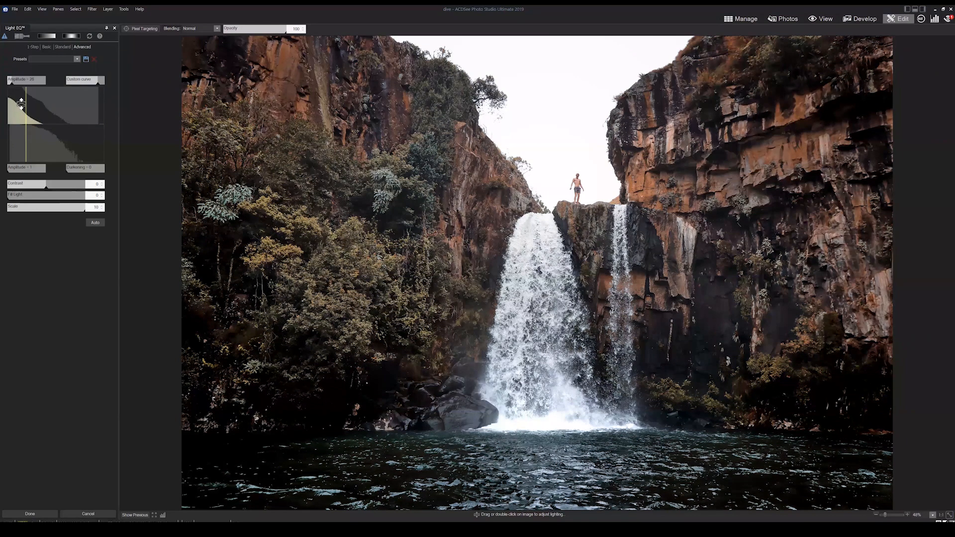
drag(57, 124, 33, 112)
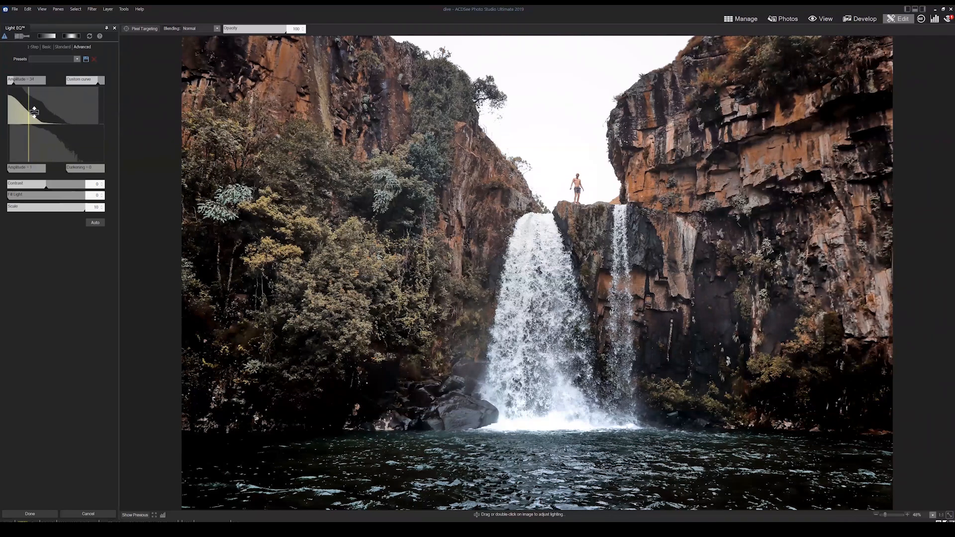
click(133, 517)
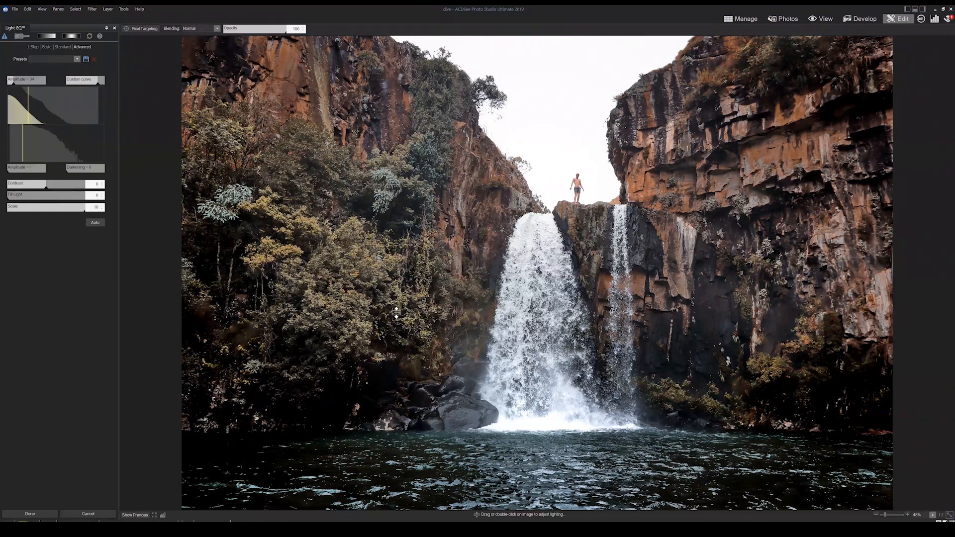
click(36, 515)
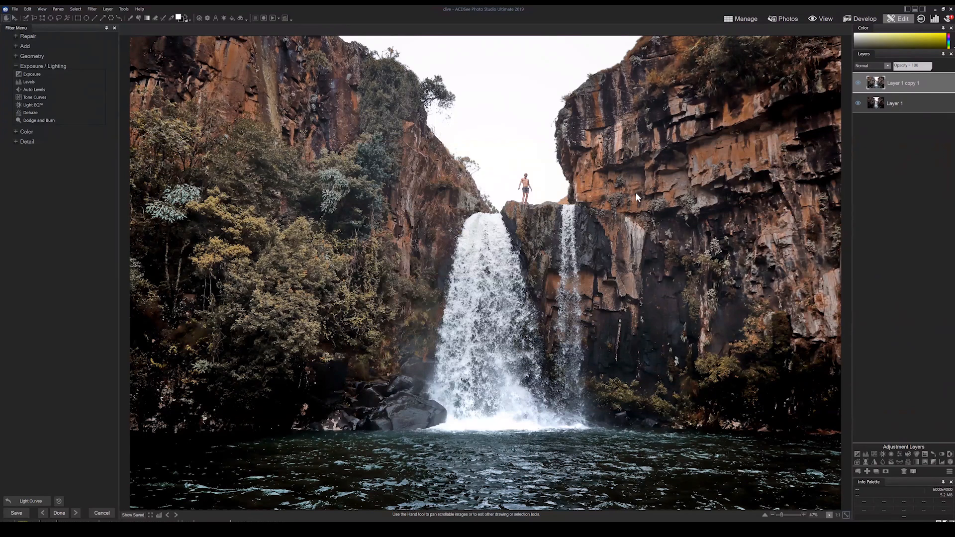
Start a White Balance adjustment on the copied layer and cool the temperature to -100
click(27, 132)
click(32, 140)
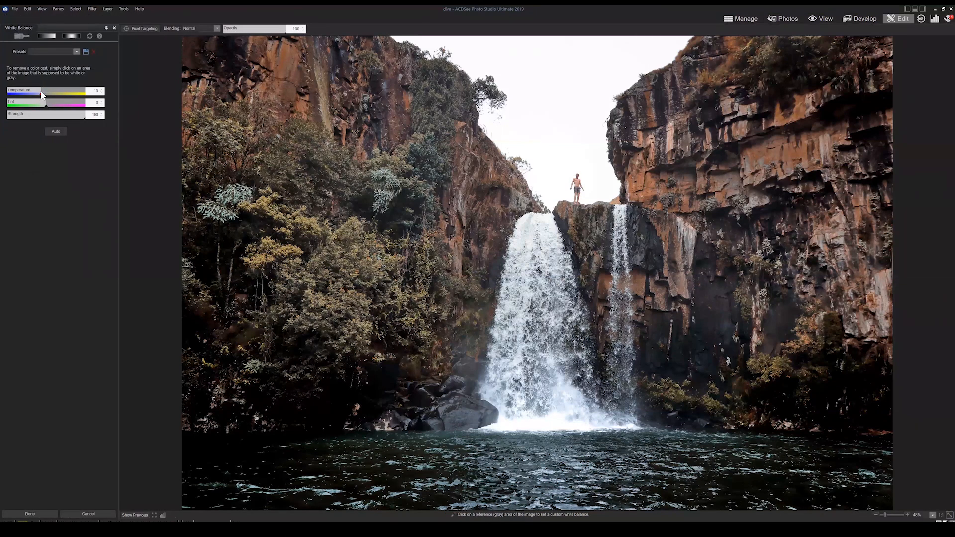
drag(41, 94, 38, 94)
drag(31, 95, 4, 94)
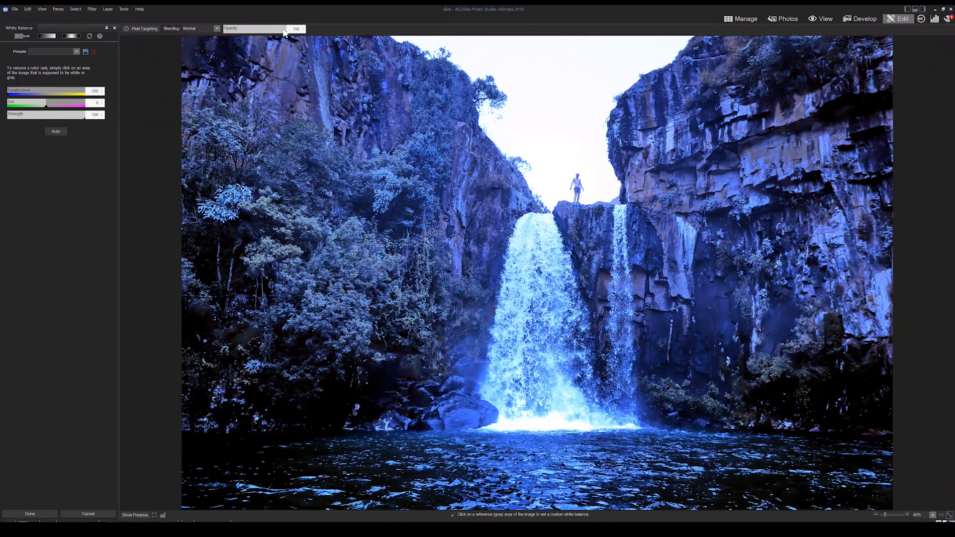
Soften the blue cast by making the White Balance temperature less cool and setting the effect's opacity to 49
drag(285, 32, 256, 31)
click(260, 30)
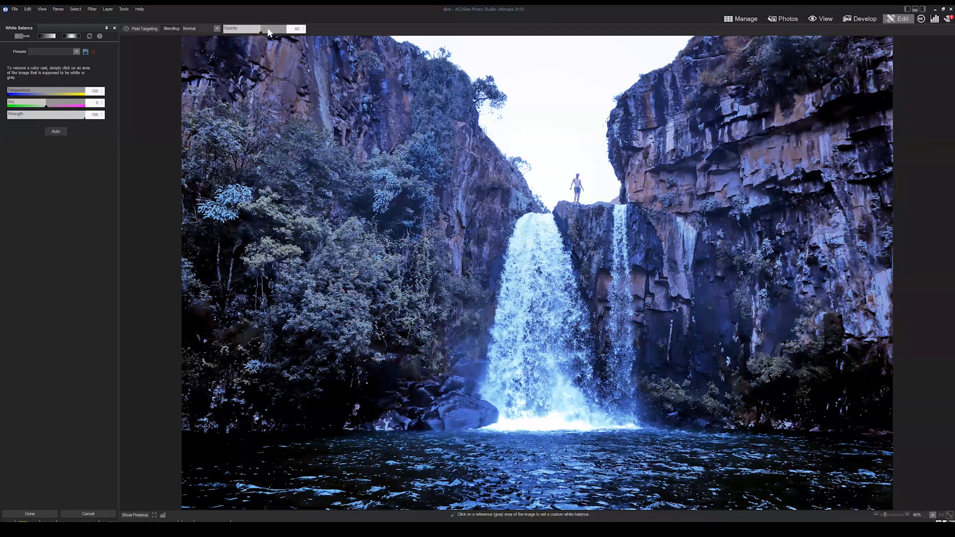
drag(257, 31, 240, 30)
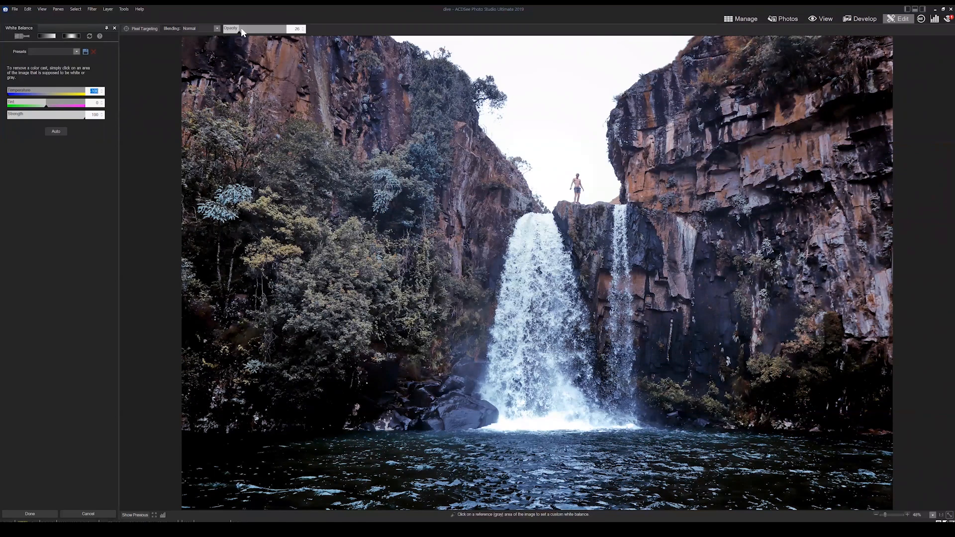
drag(242, 29, 239, 32)
click(24, 93)
drag(269, 28, 255, 31)
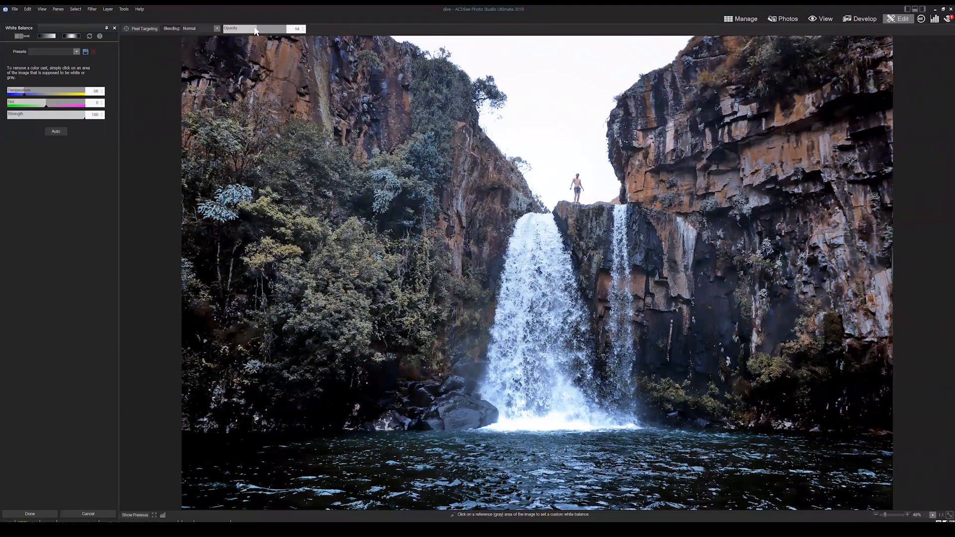
click(215, 29)
click(214, 29)
Brush the cool White Balance onto the main waterfall only and apply the adjustment
click(21, 37)
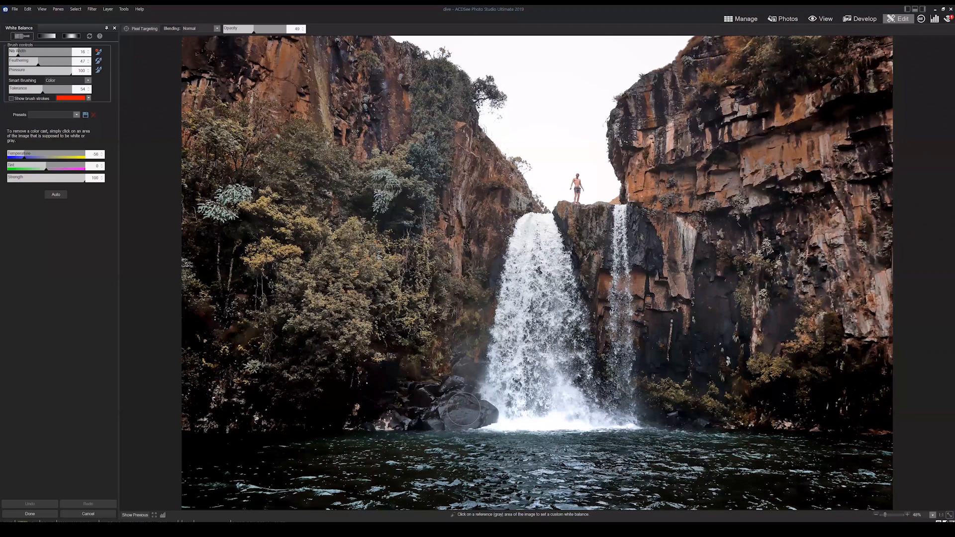
mouse_move(547, 392)
mouse_down()
mouse_move(535, 263)
mouse_move(546, 226)
mouse_up()
click(35, 515)
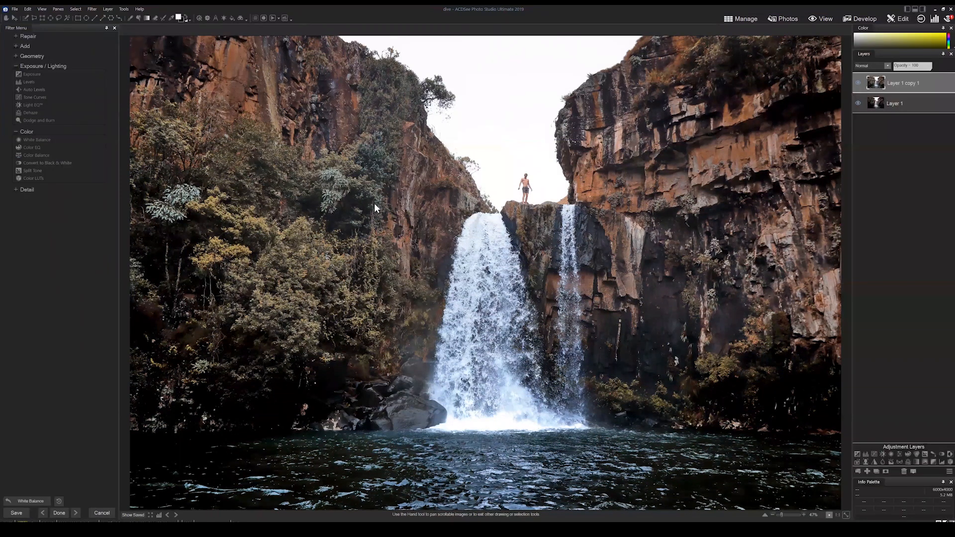
Add a round black vignette with reduced opacity and a smaller clear zone, and apply it
click(21, 48)
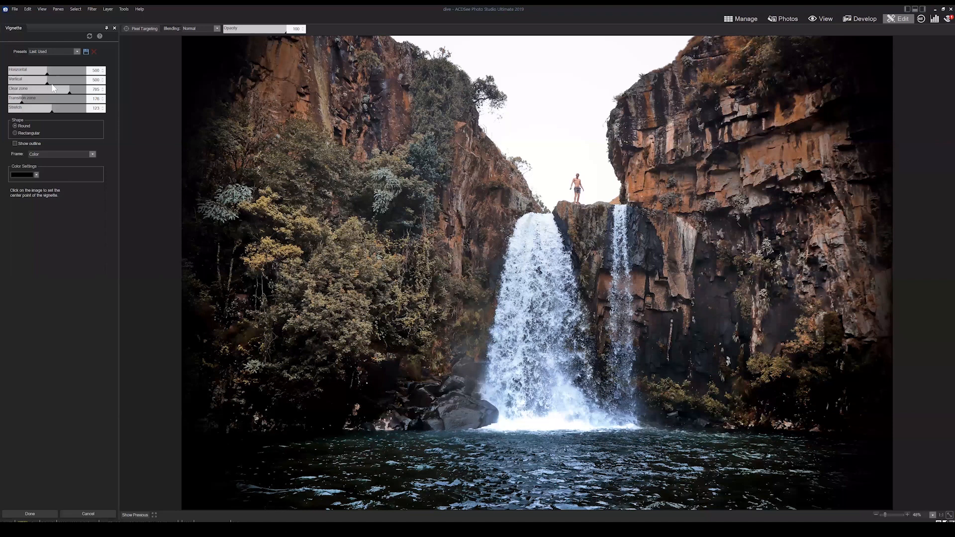
mouse_move(58, 113)
mouse_down()
mouse_move(38, 114)
mouse_move(52, 114)
mouse_up()
click(268, 32)
mouse_move(69, 92)
mouse_down()
mouse_move(55, 92)
mouse_move(64, 91)
mouse_up()
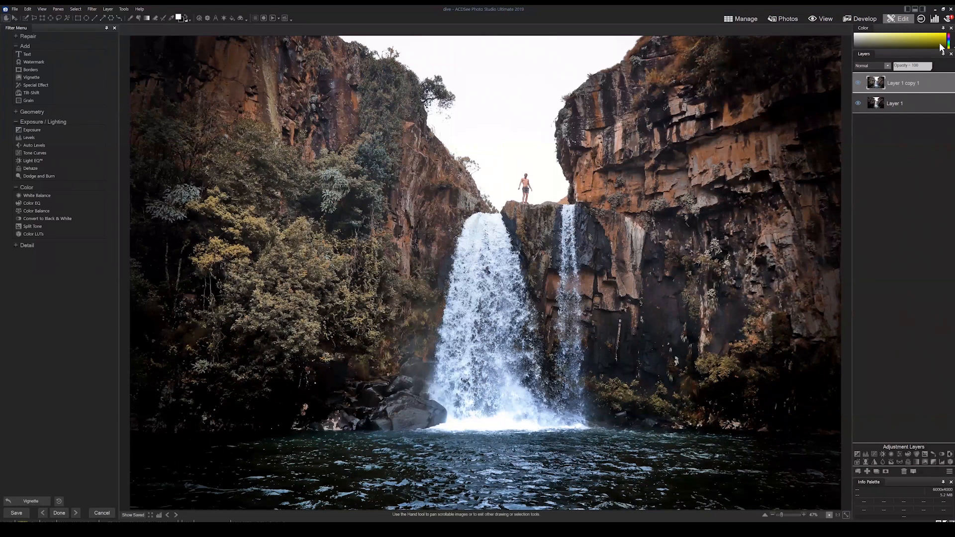
Compare the edited copy with the original layer, return to Manage mode, and discard the changes to the dive photo
click(857, 84)
key(Escape)
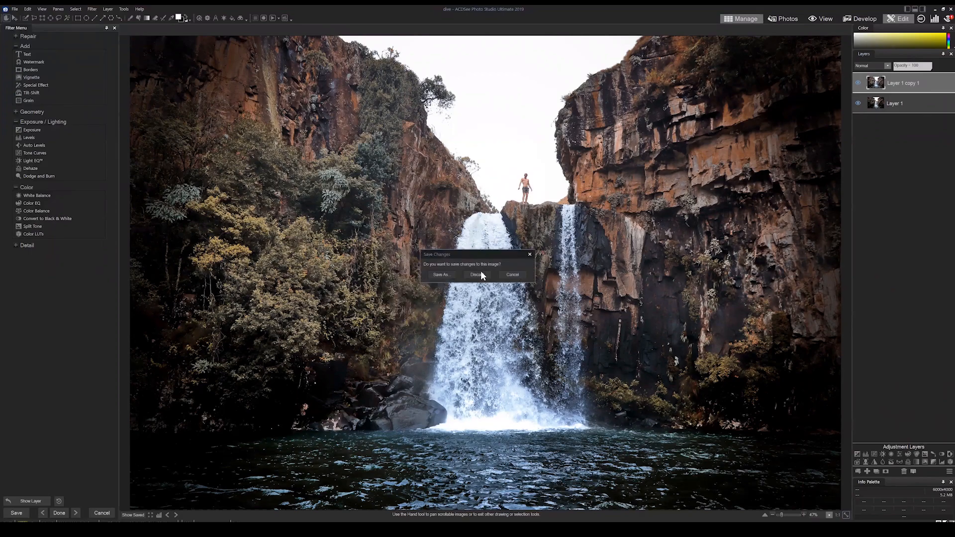
click(482, 273)
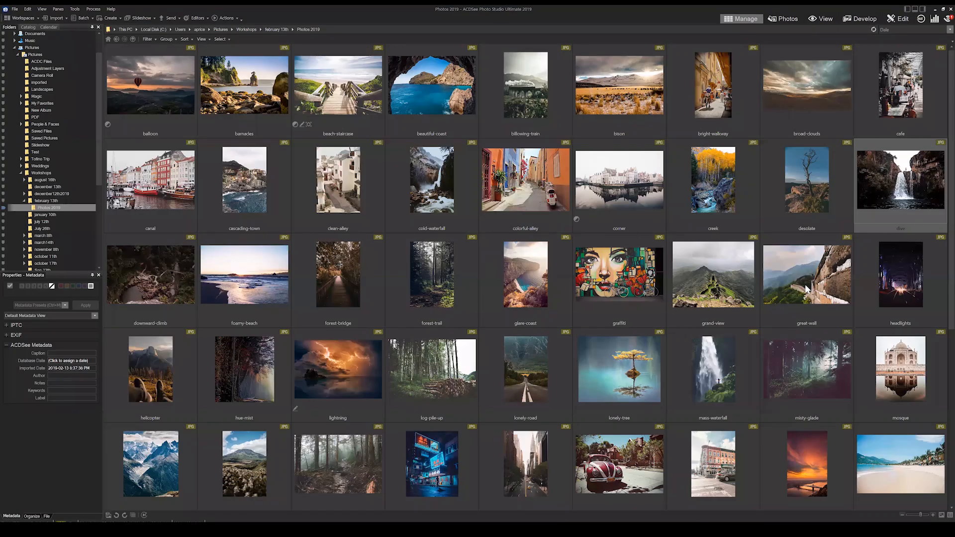
Open the misty-glade photo in Edit mode
scroll(805, 284, down, 1)
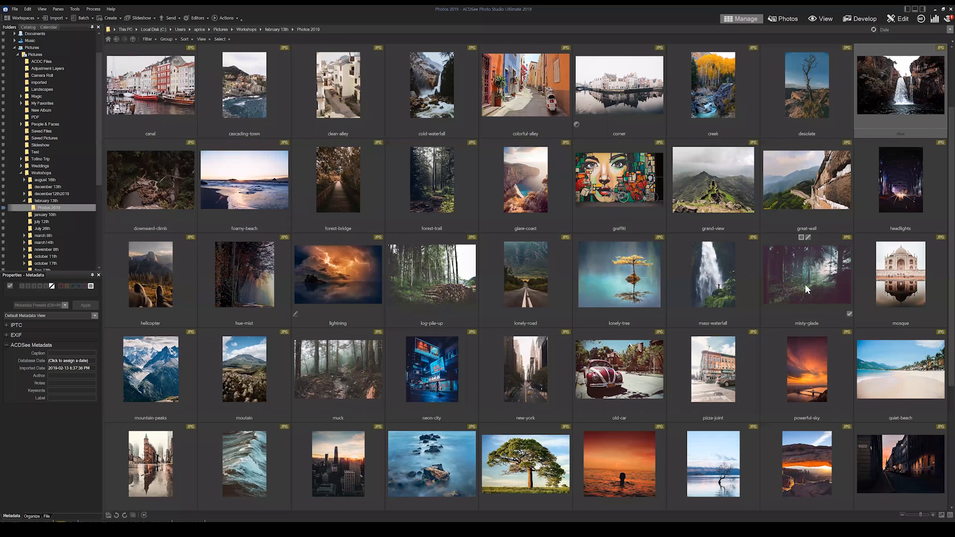
click(805, 284)
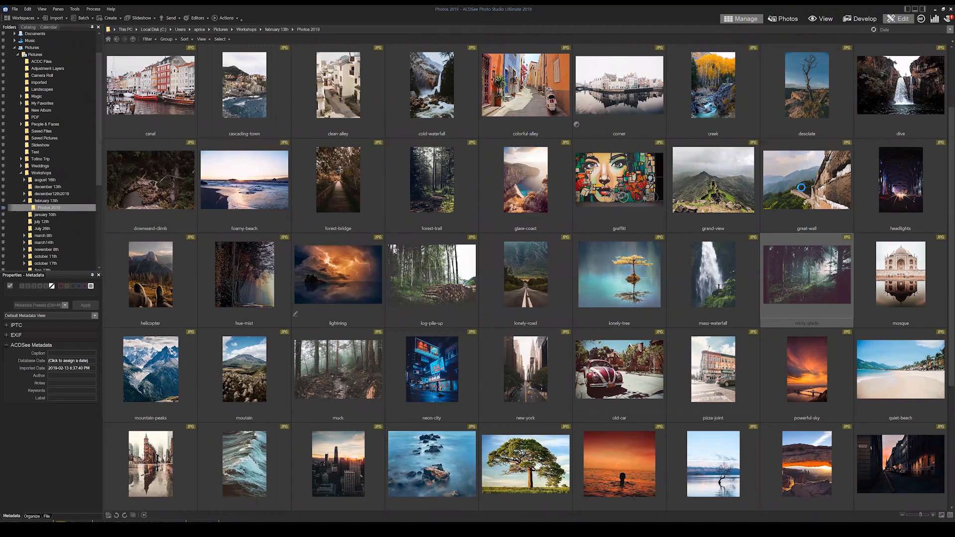
click(894, 18)
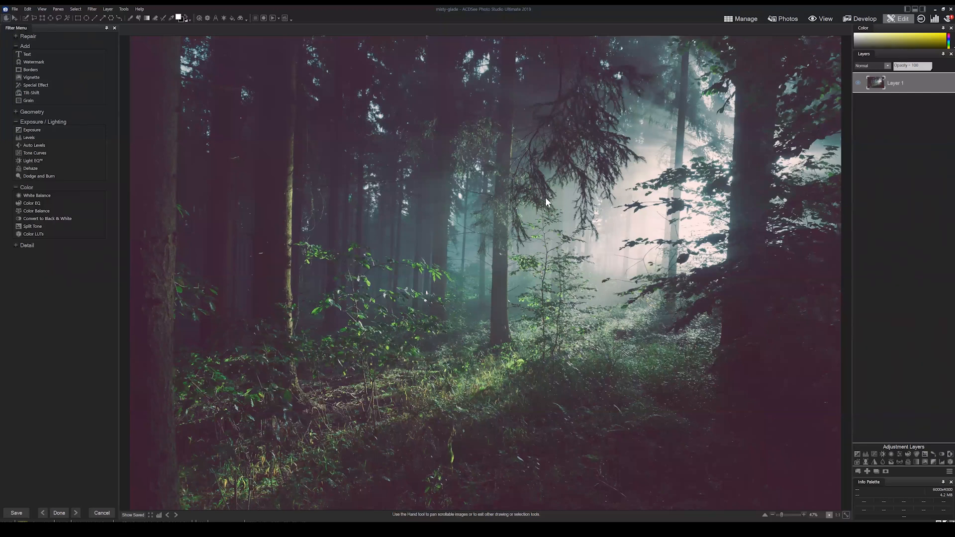
Start a Dehaze adjustment on the forest photo and set its amount to 44
click(36, 170)
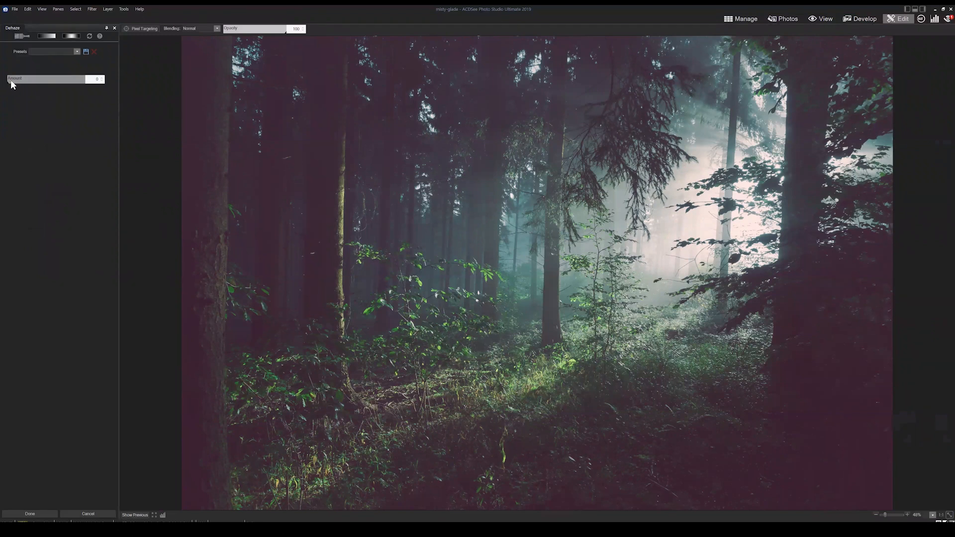
drag(11, 82, 39, 80)
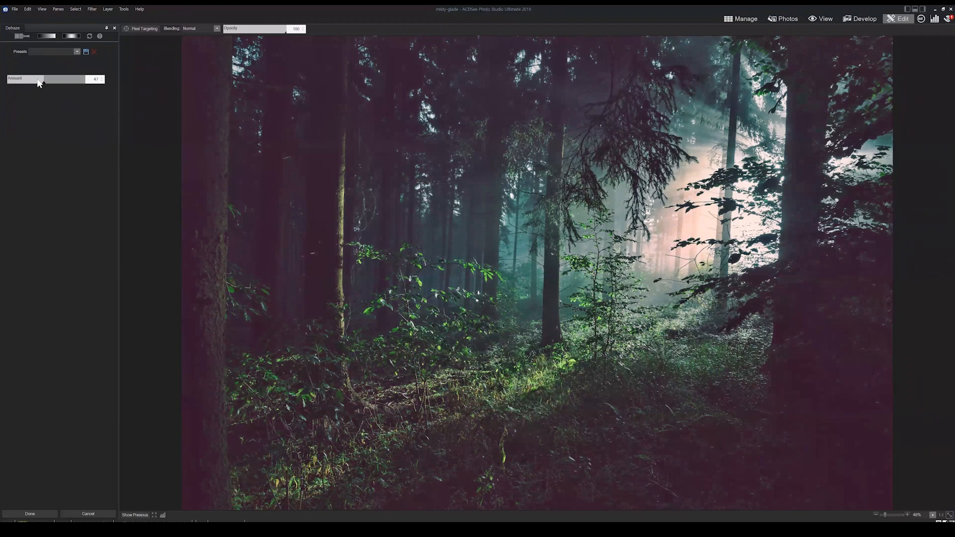
click(44, 80)
drag(47, 80, 42, 79)
Limit Dehaze to green, cyan and yellow at 100 with Pixel Targeting, set the amount to 63, and apply it
click(141, 27)
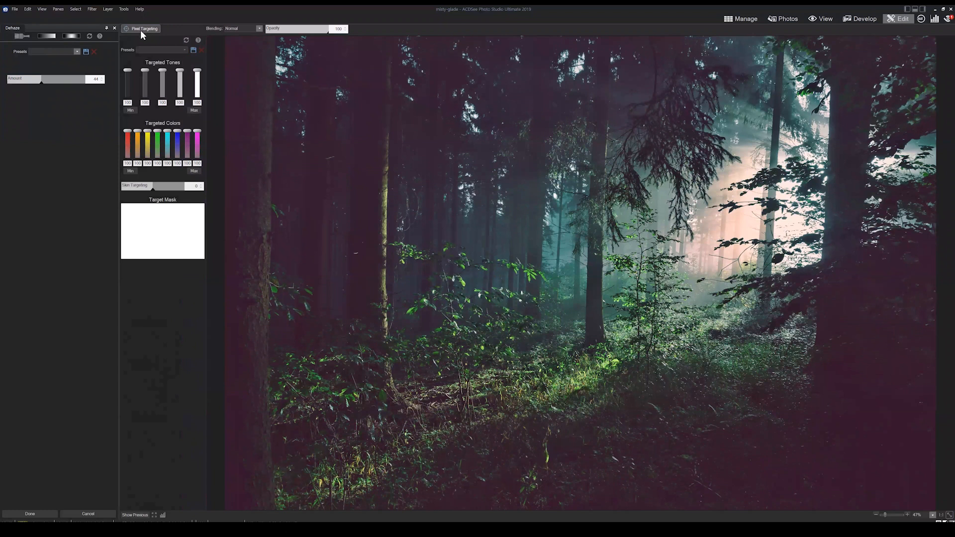
click(131, 171)
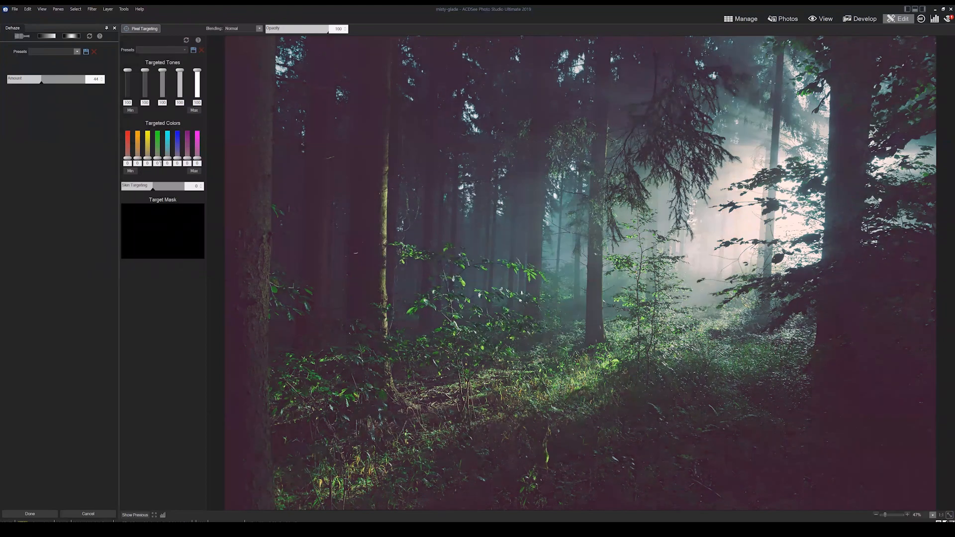
drag(157, 158, 159, 103)
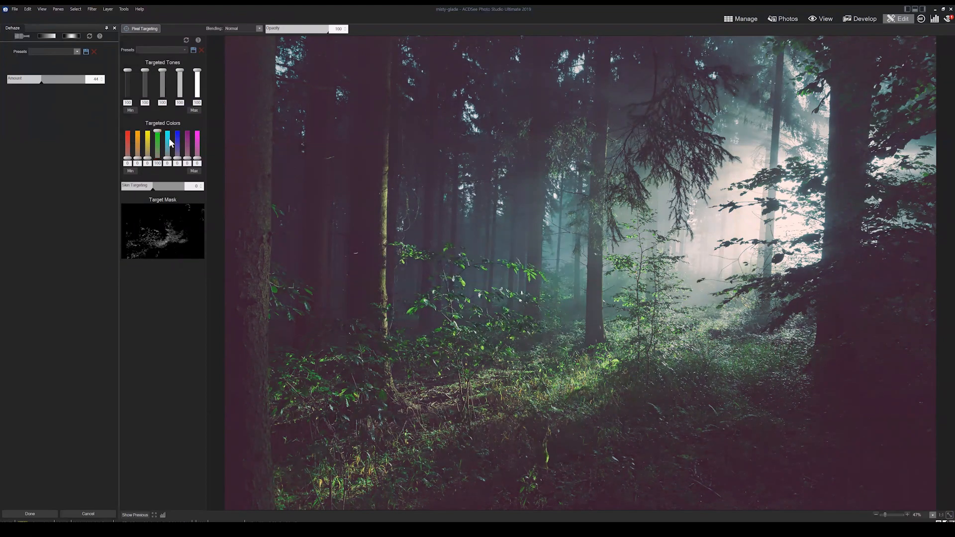
drag(170, 160, 166, 111)
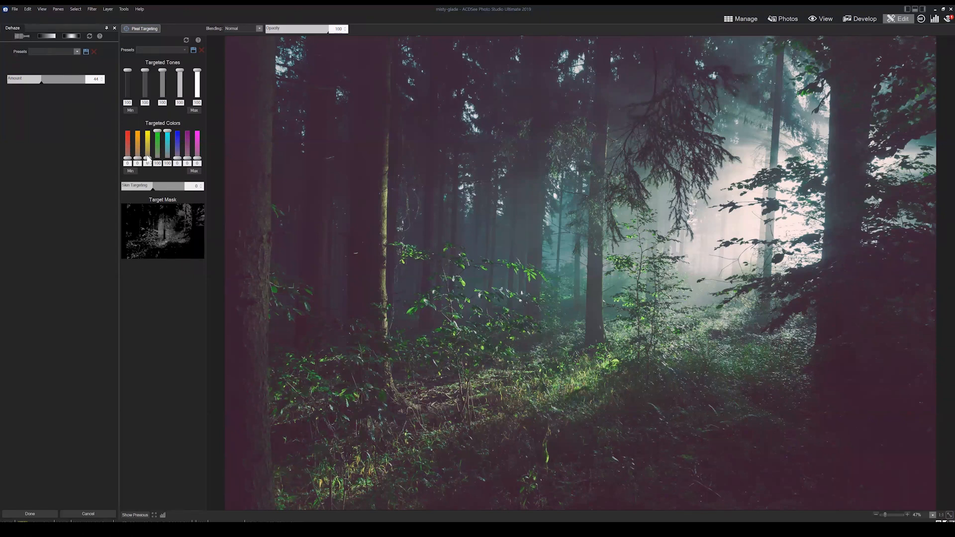
drag(148, 157, 148, 135)
drag(53, 82, 58, 82)
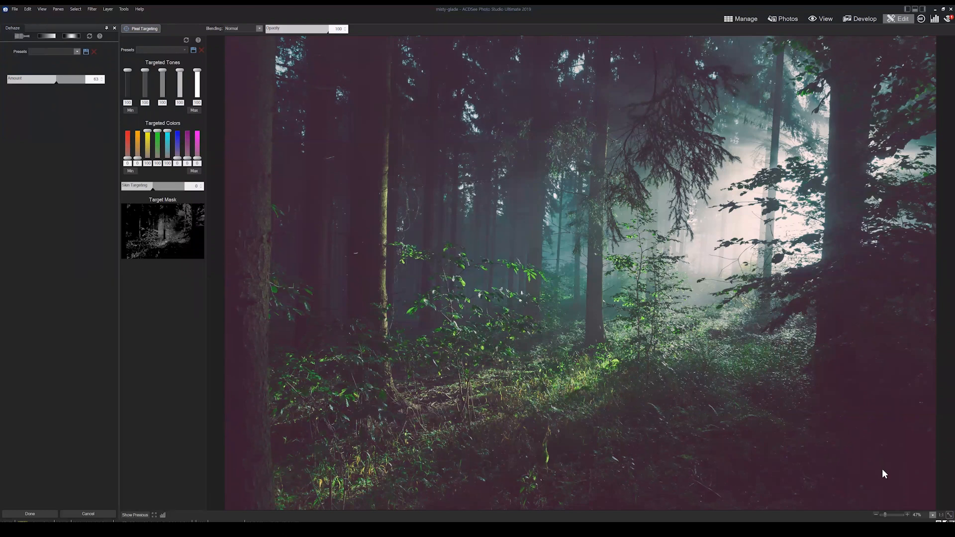
click(29, 516)
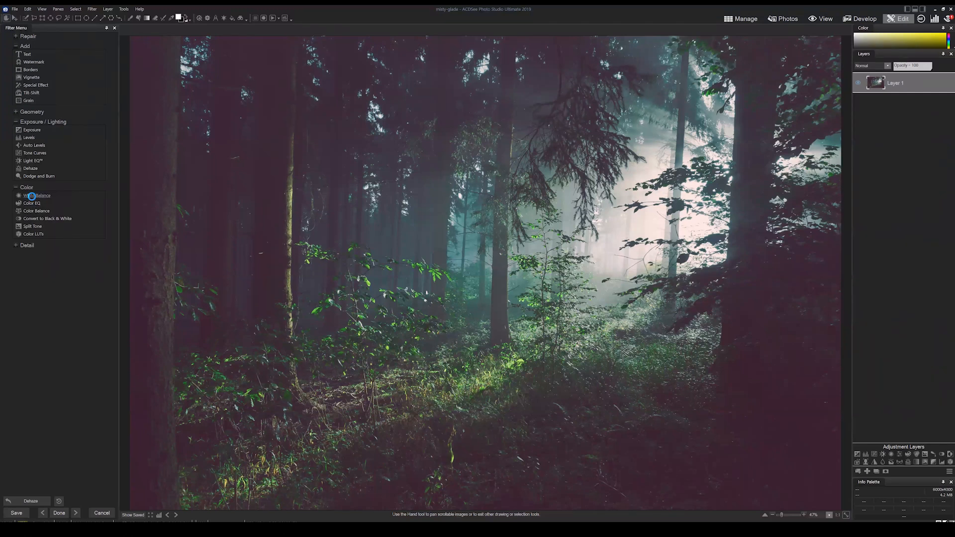
Start a White Balance adjustment on the forest photo and limit it to magenta at 100 with Pixel Targeting
click(31, 196)
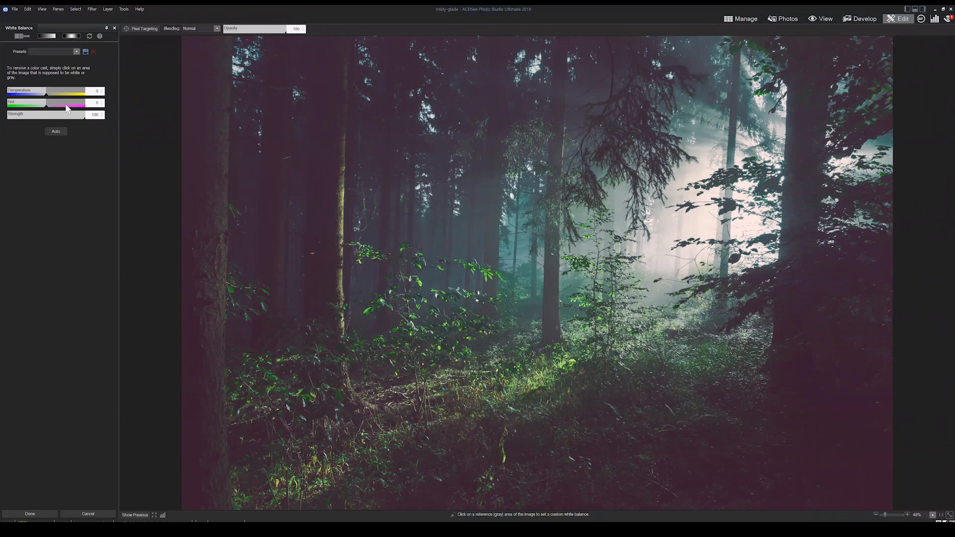
click(137, 28)
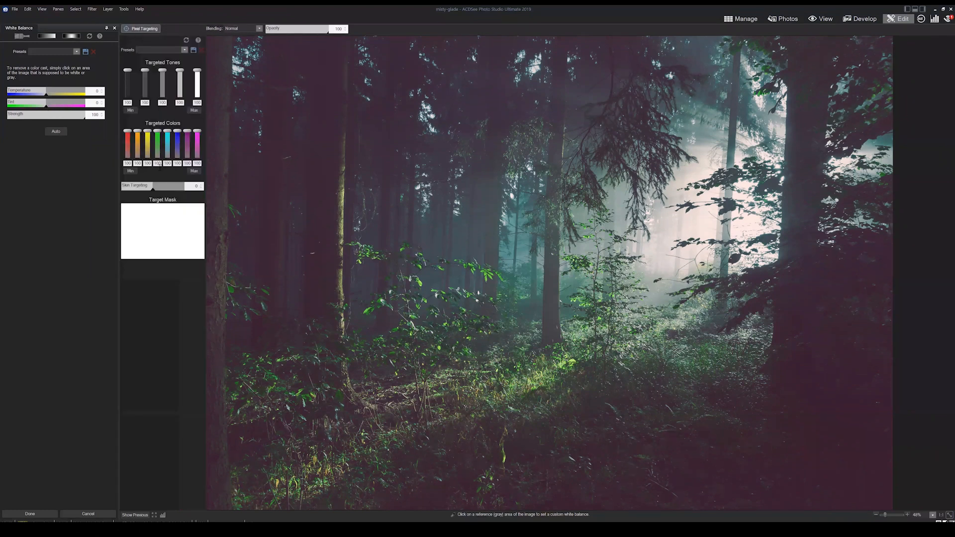
click(132, 171)
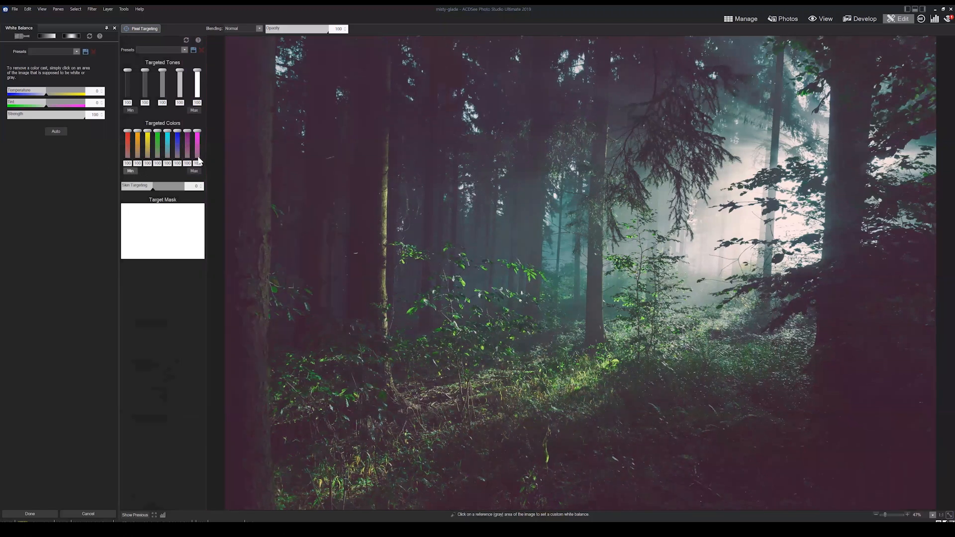
drag(197, 158, 195, 111)
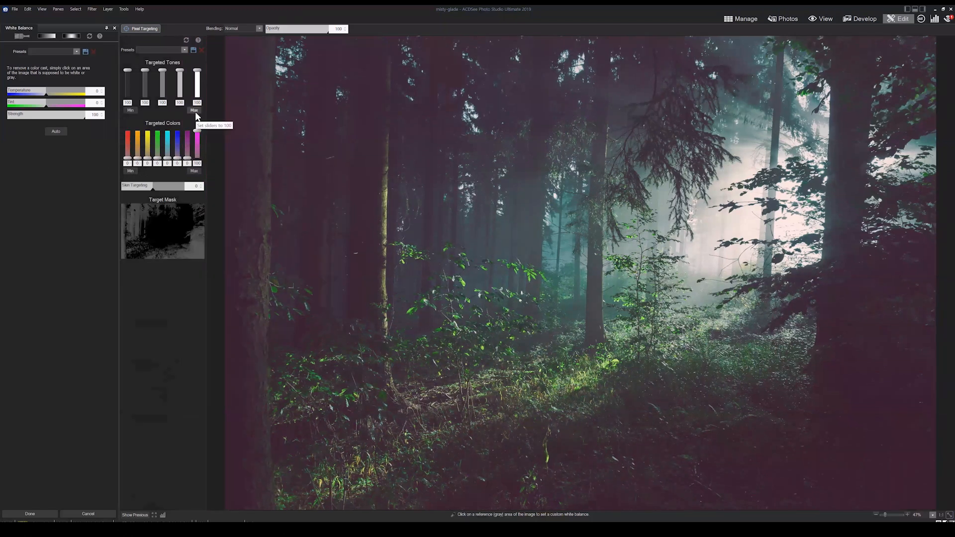
Shift the targeted magenta areas' tint strongly toward green and their temperature toward blue, and apply the White Balance adjustment
drag(45, 107, 35, 106)
drag(187, 157, 195, 184)
drag(63, 91, 59, 93)
drag(33, 105, 3, 106)
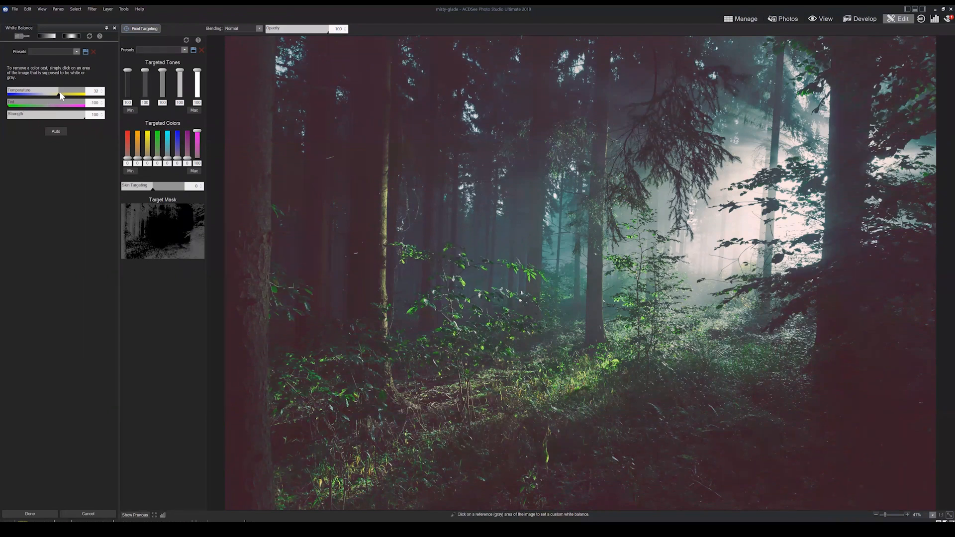
drag(59, 91, 23, 96)
drag(3, 107, 11, 107)
drag(11, 103, 7, 103)
click(31, 514)
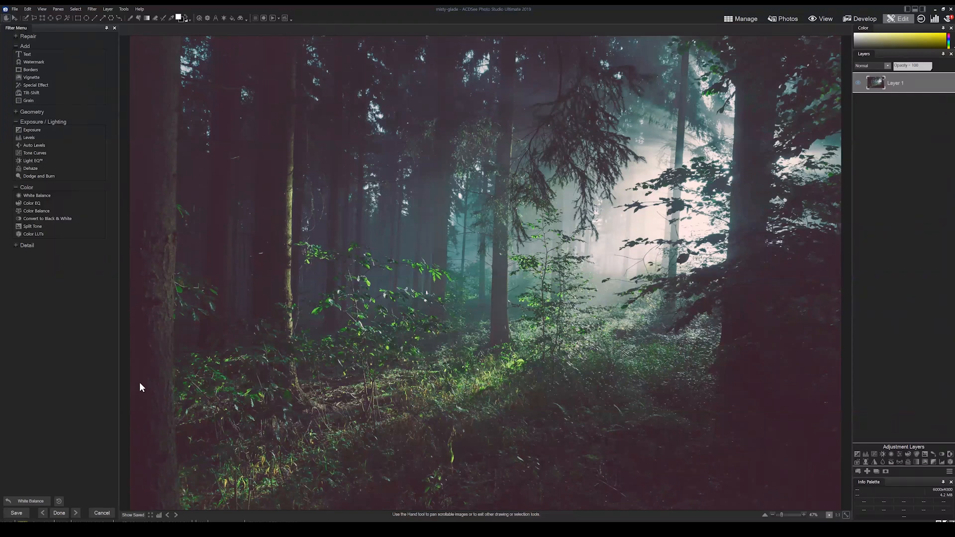
Start a Color EQ adjustment and limit it to purple and magenta at 100 with Pixel Targeting
click(32, 210)
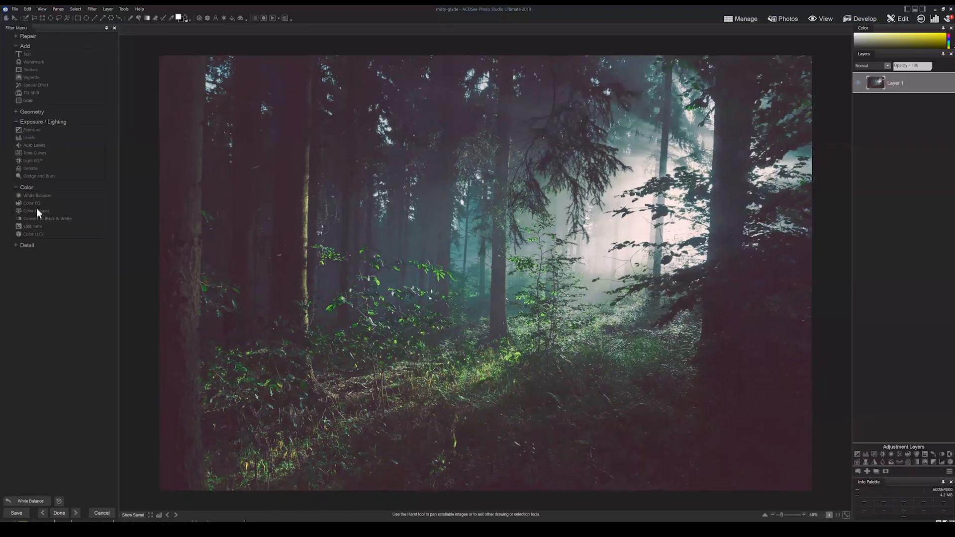
click(31, 203)
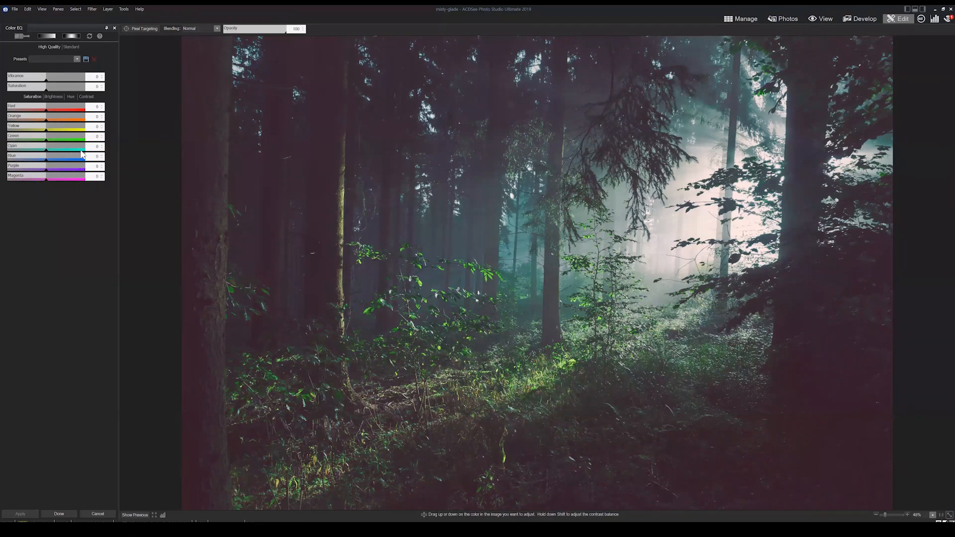
click(144, 29)
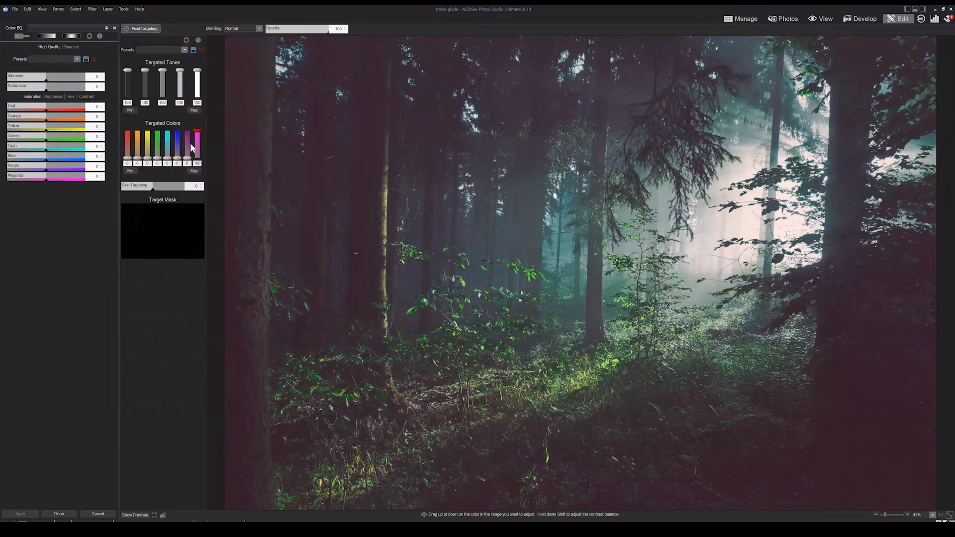
drag(197, 157, 186, 103)
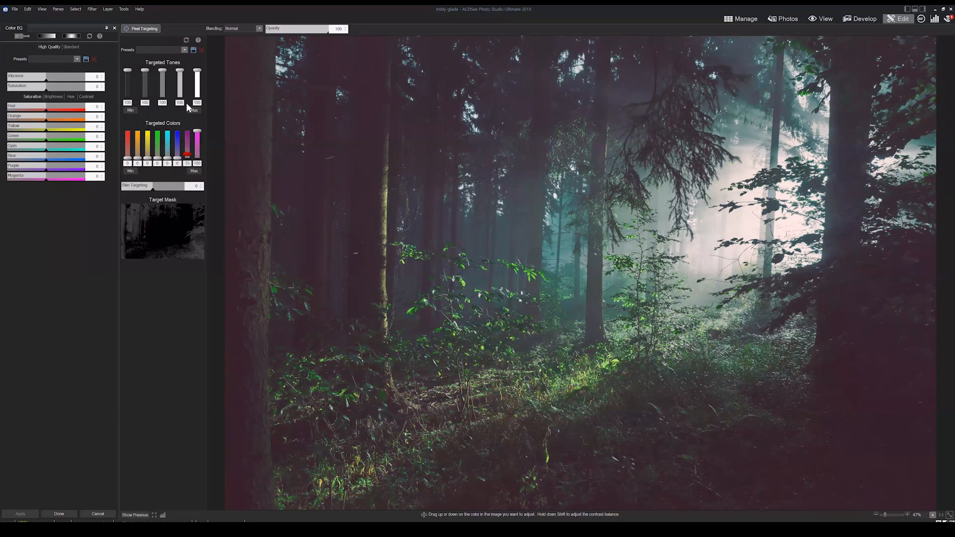
Try reducing the Color EQ saturation of purple to about -79 and magenta to about -83
click(70, 97)
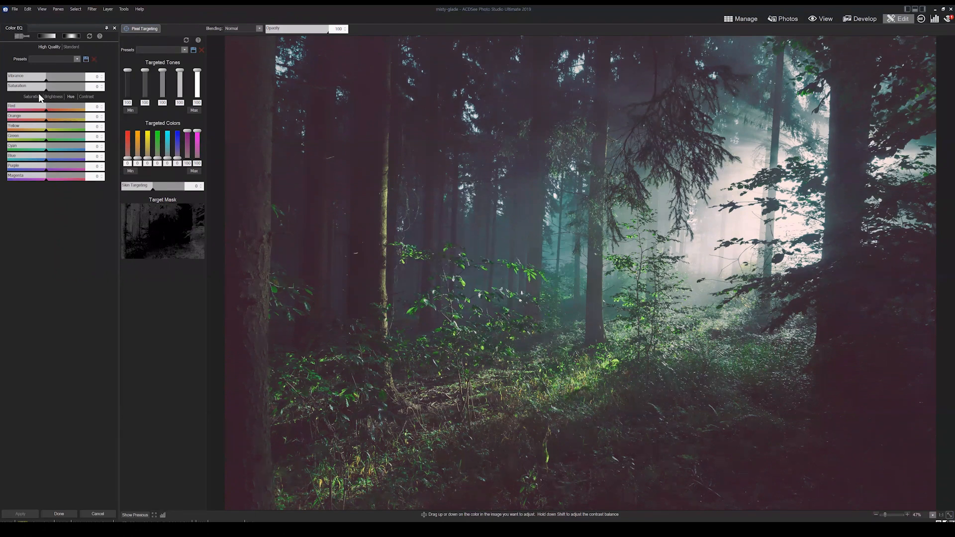
drag(45, 171, 16, 172)
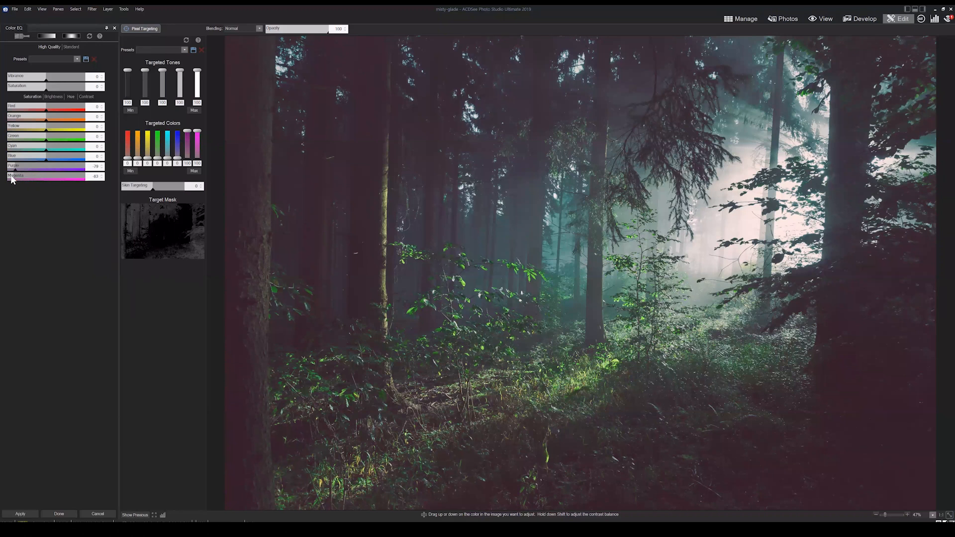
drag(14, 176, 13, 177)
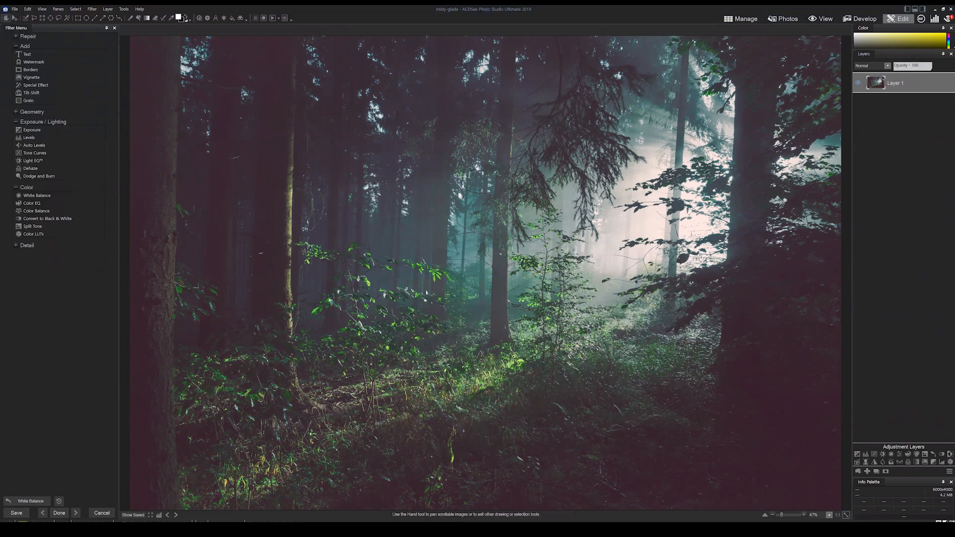
Compare the edited forest photo with its saved version, return to Manage mode, and discard the changes
click(127, 516)
click(727, 21)
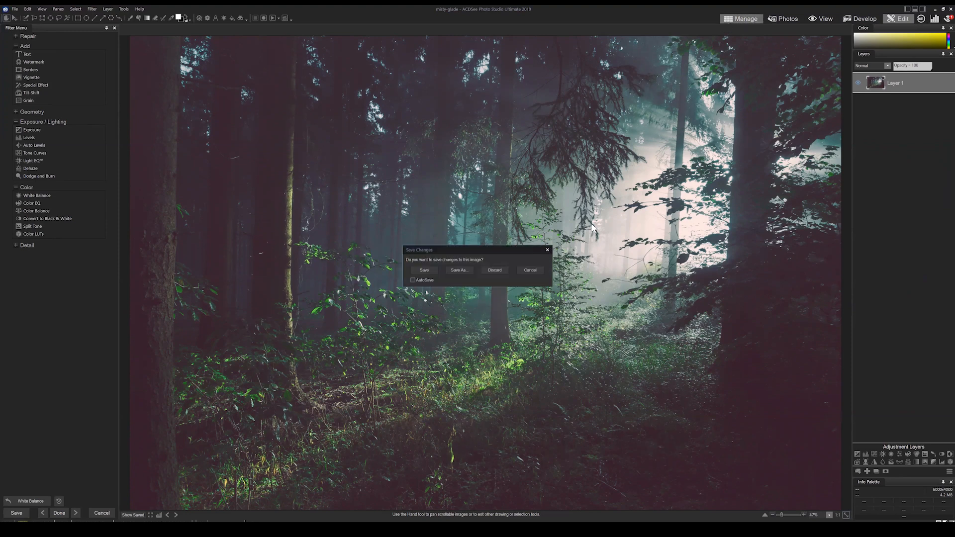
click(495, 270)
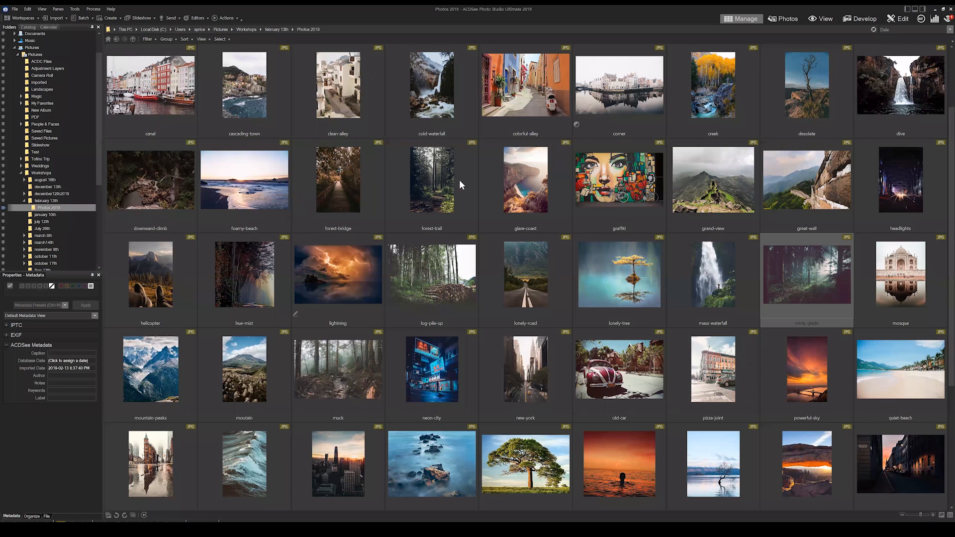
Open the downward-climb photo in Edit mode
scroll(458, 180, up, 1)
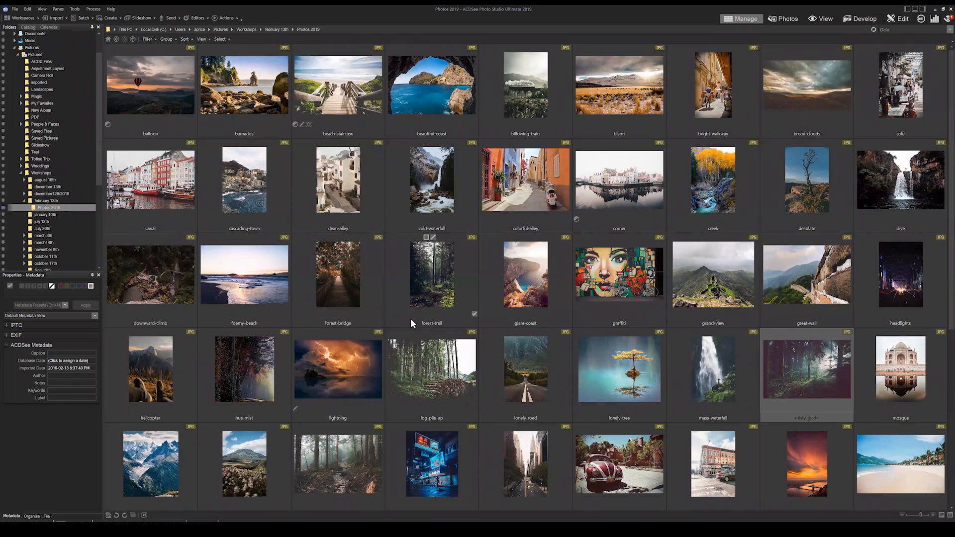
click(176, 283)
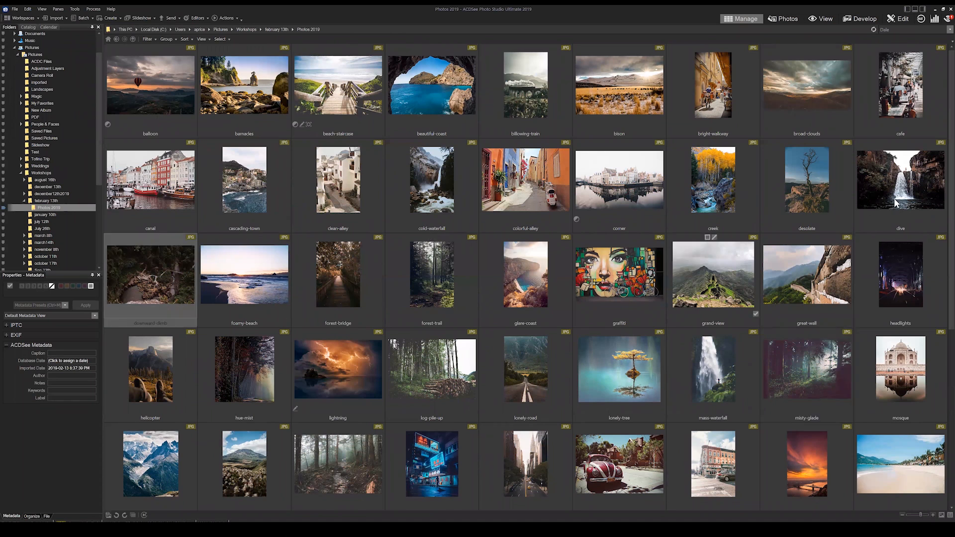
click(893, 18)
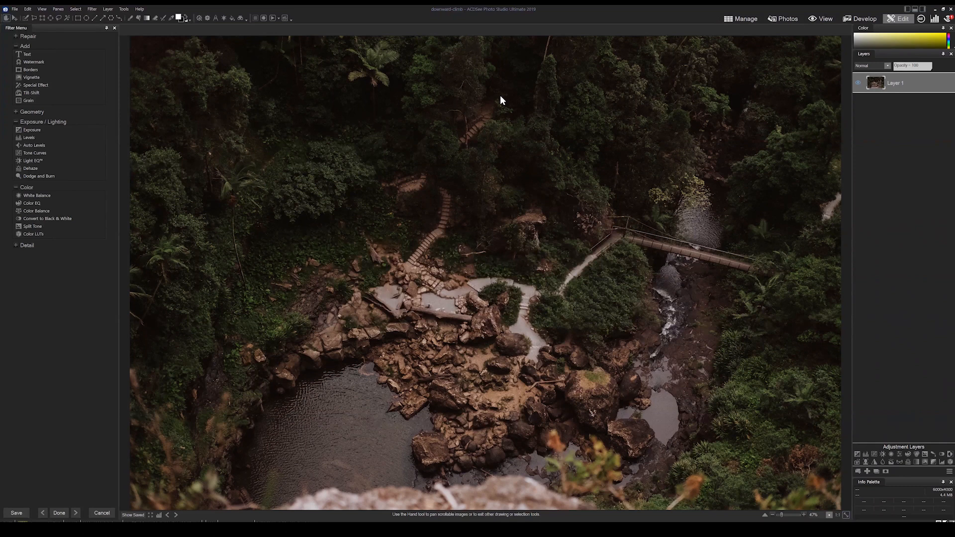
Open the Actions Browser over the photo and show the Quick Retouch category of actions
click(286, 18)
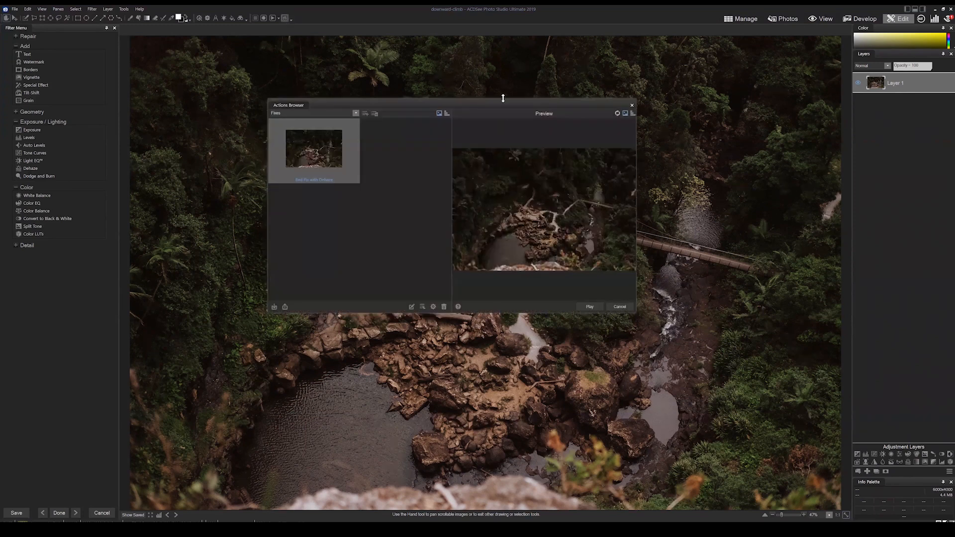
drag(498, 108, 573, 149)
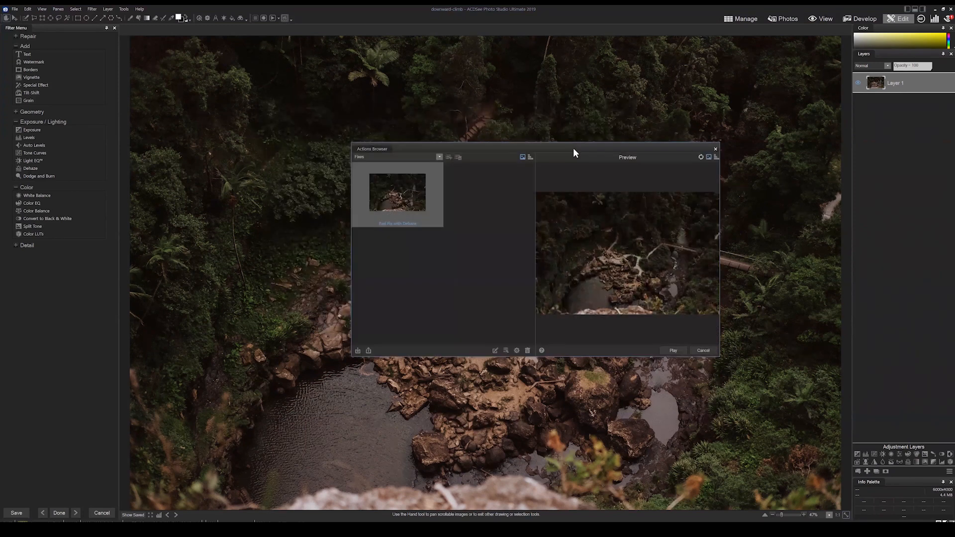
click(439, 157)
click(377, 171)
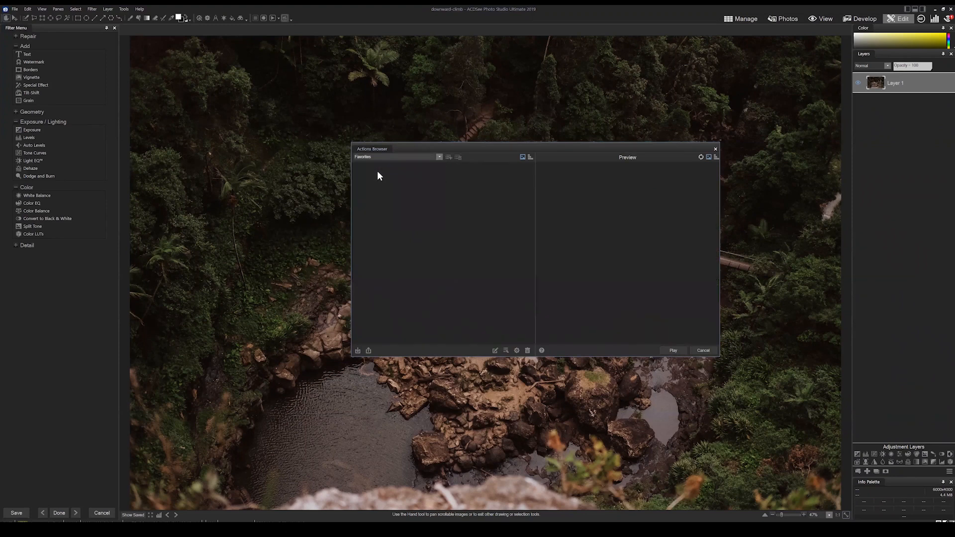
click(413, 157)
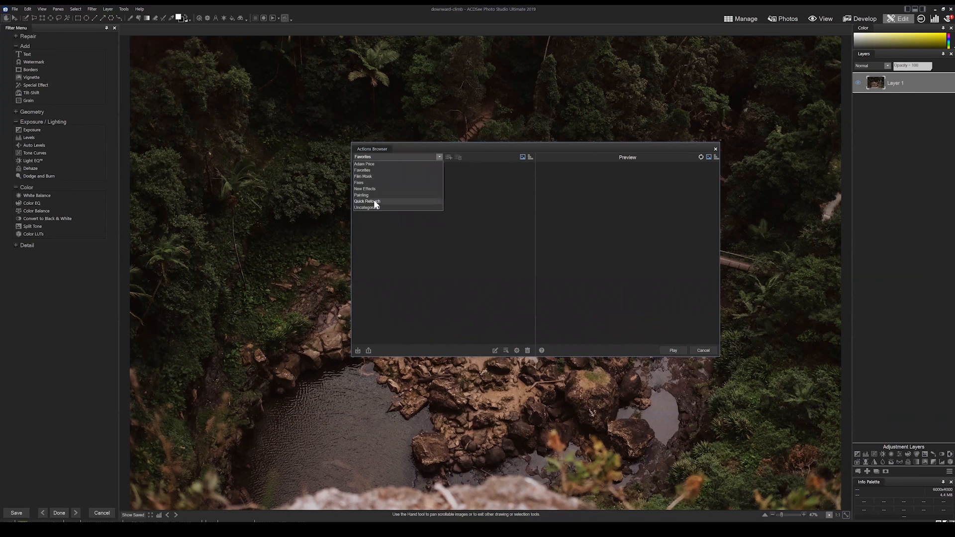
click(374, 201)
Review the action categories, keep Quick Retouch, and play its Dark Midtones action on the photo
click(397, 157)
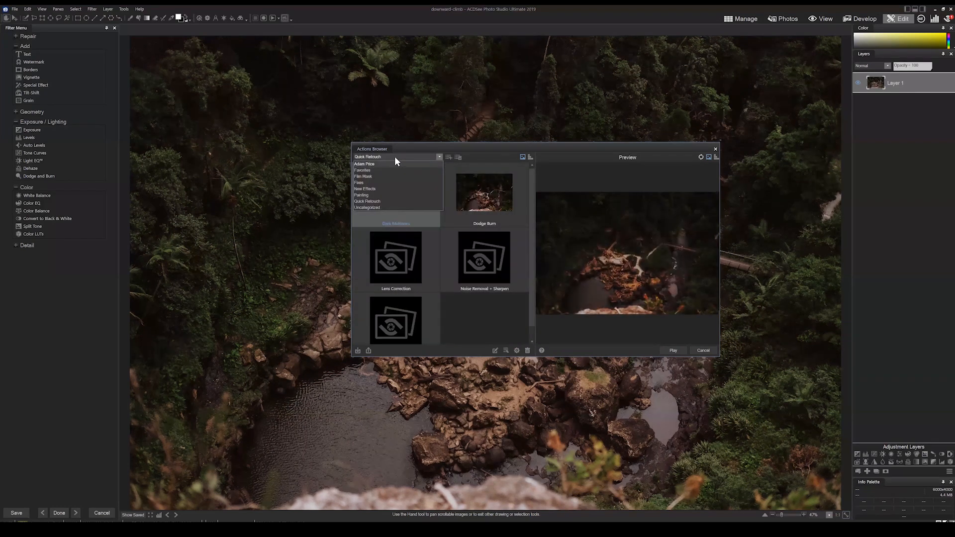
click(495, 325)
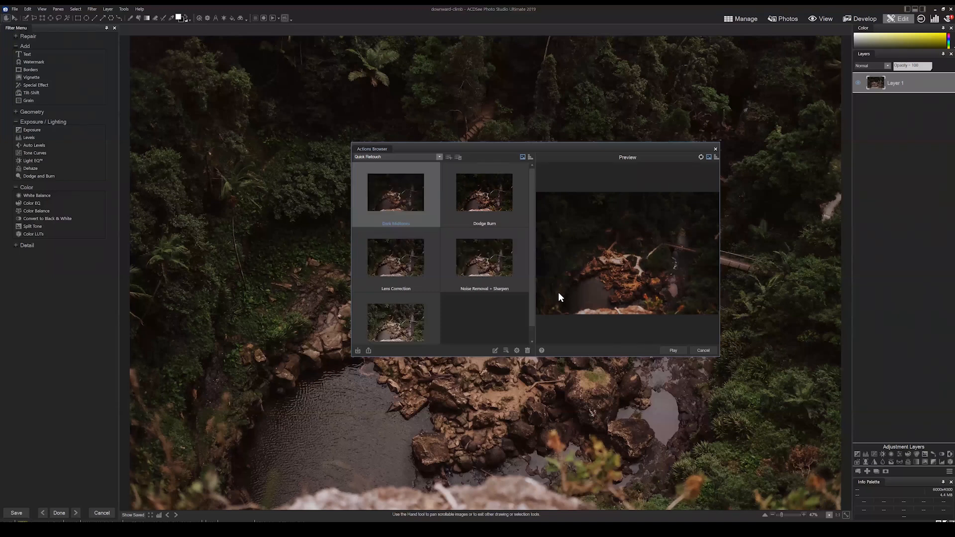
click(438, 158)
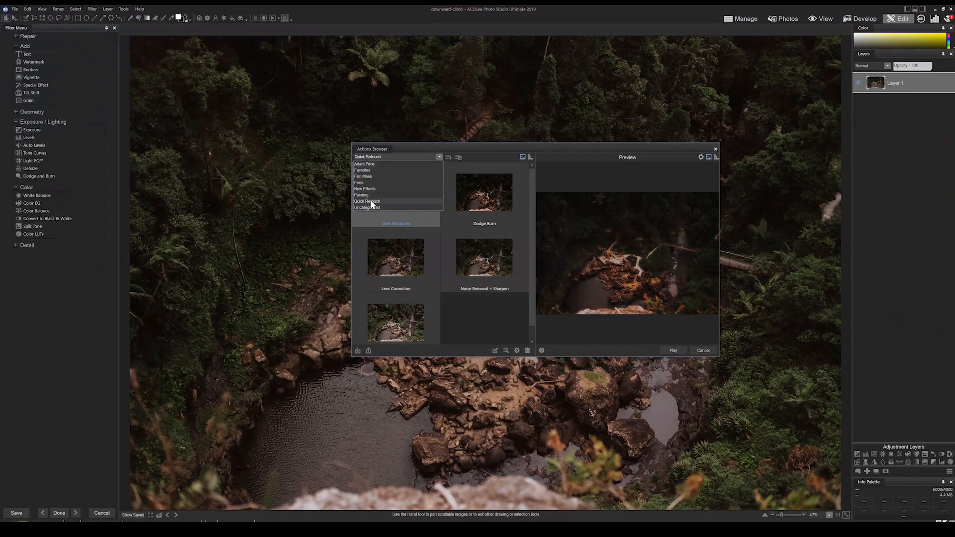
click(484, 314)
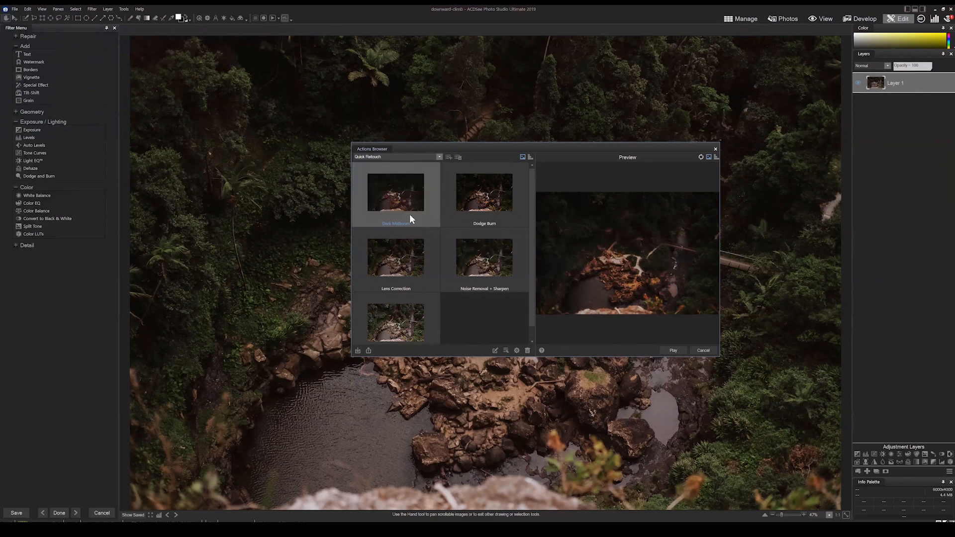
click(404, 156)
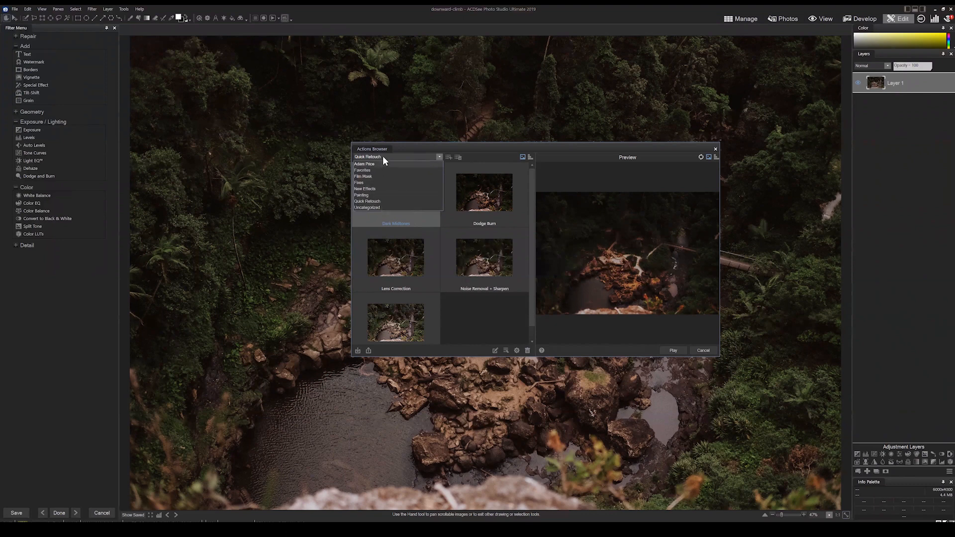
click(383, 156)
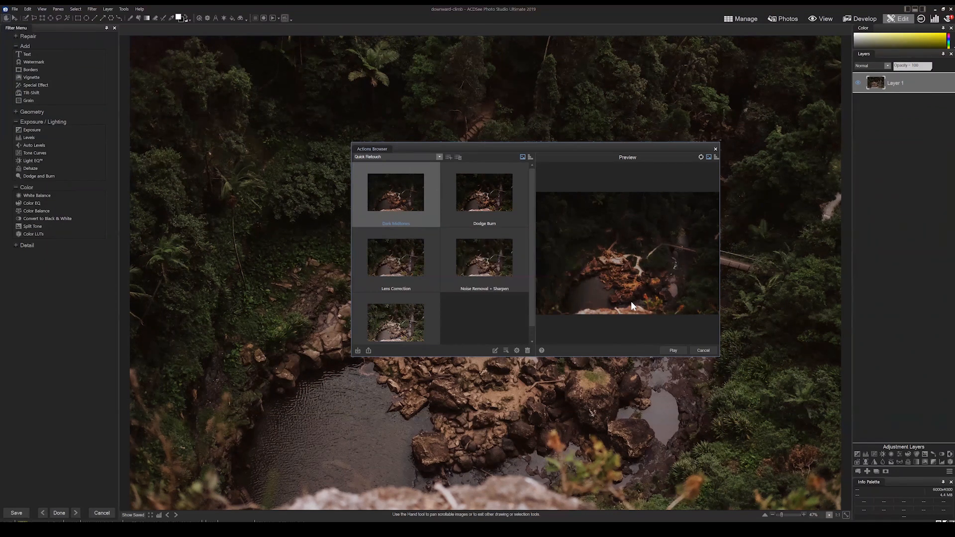
click(674, 351)
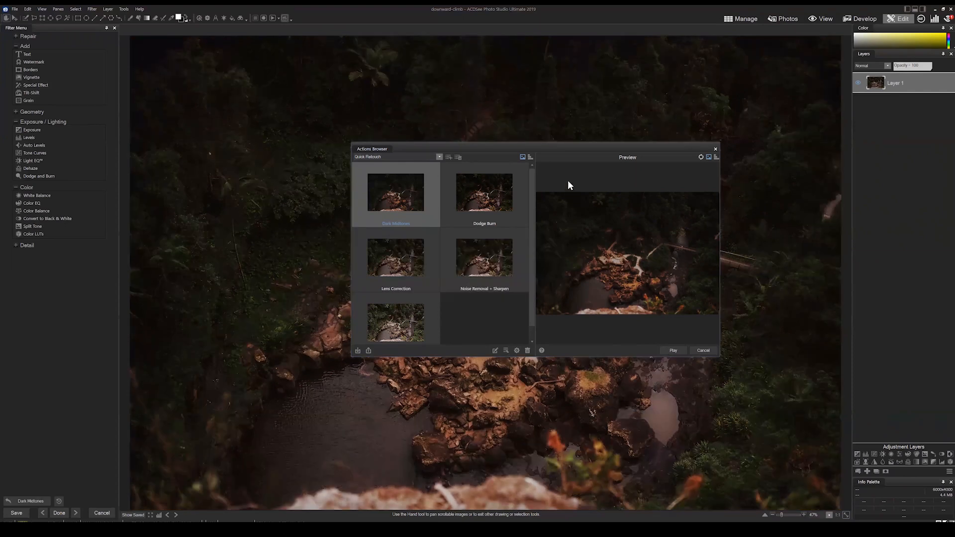
drag(561, 147, 530, 136)
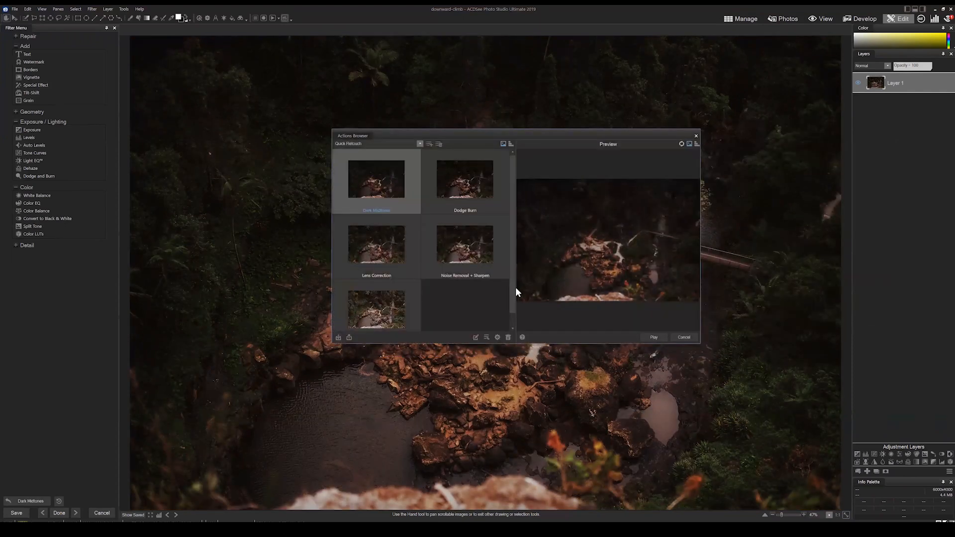
Preview the Dodge Burn and Lens Correction actions, and inspect the list of steps in Lens Correction
click(459, 191)
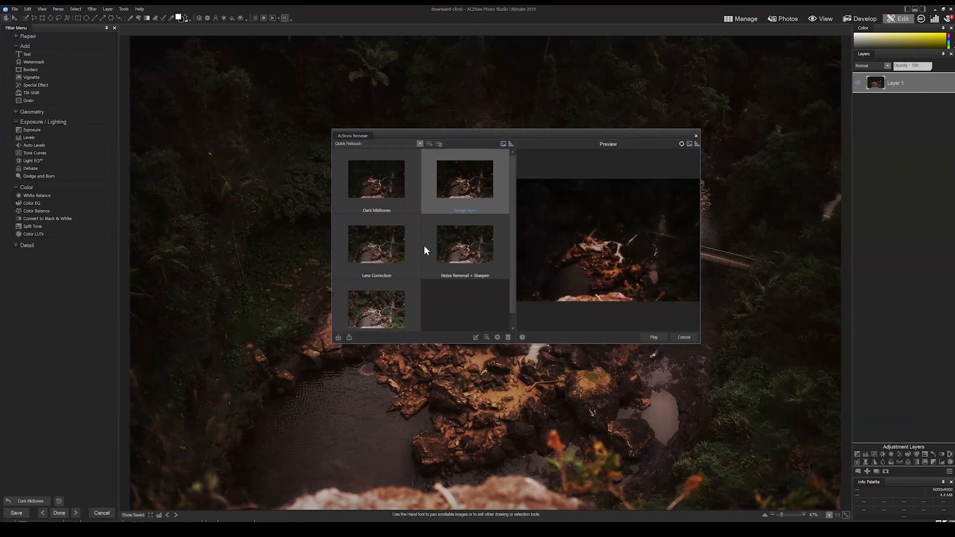
click(398, 246)
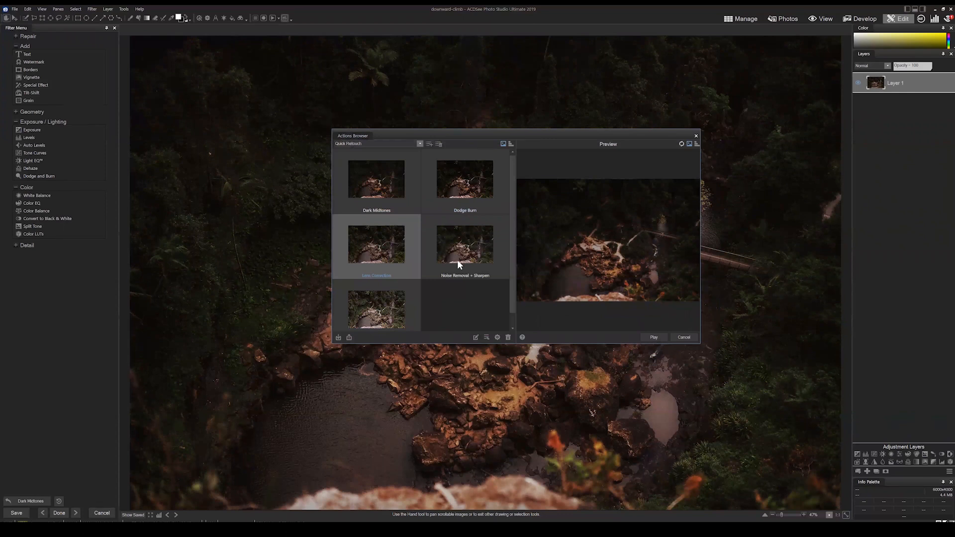
click(697, 142)
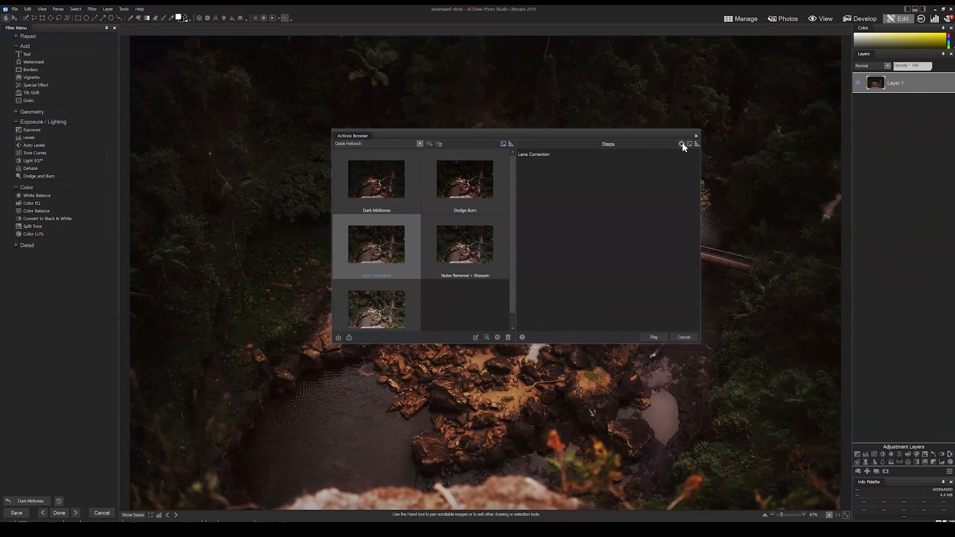
click(689, 144)
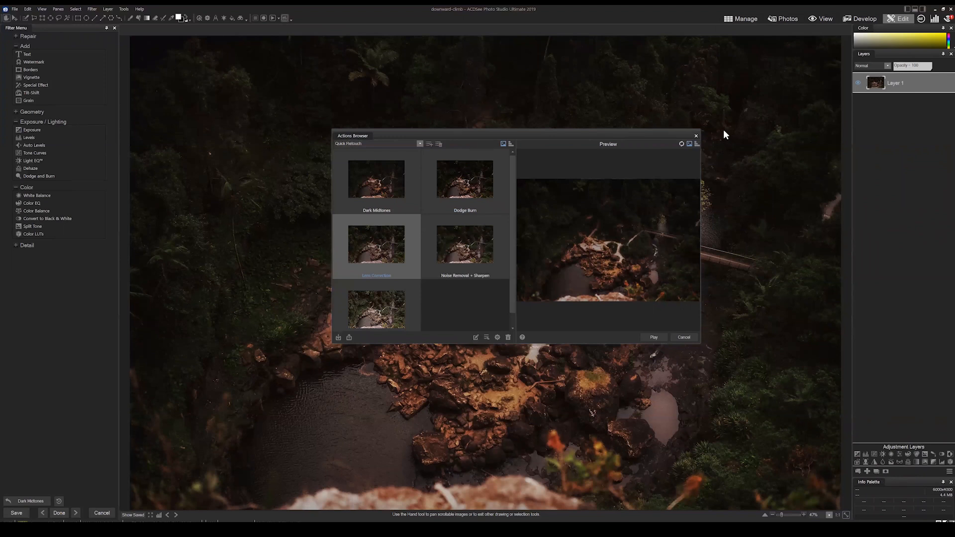
click(697, 142)
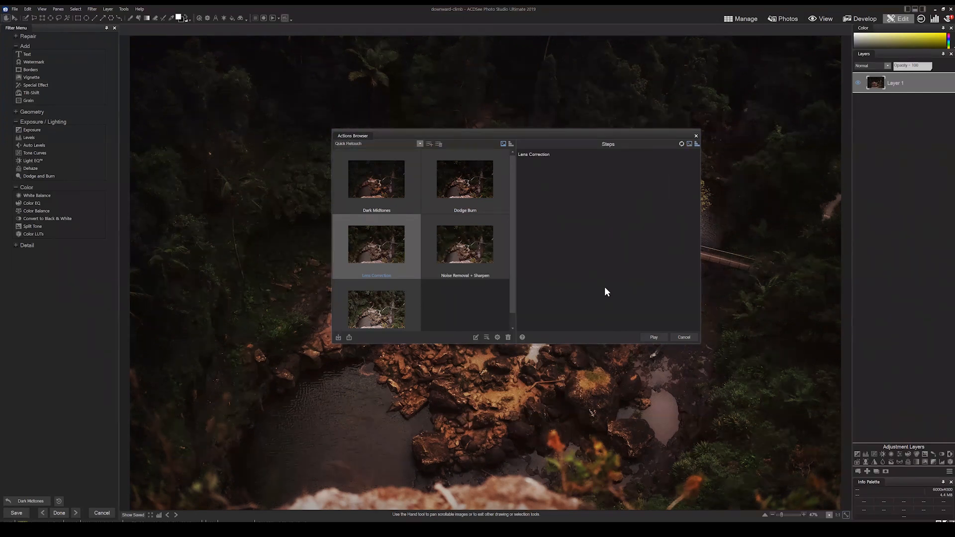
Return the Lens Correction details to the image preview and look through the list of action categories
click(689, 144)
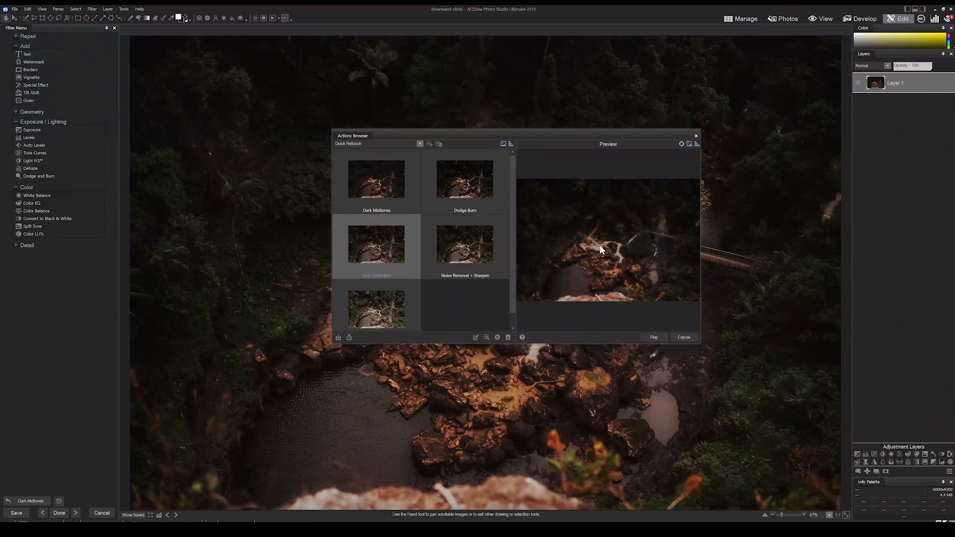
click(362, 143)
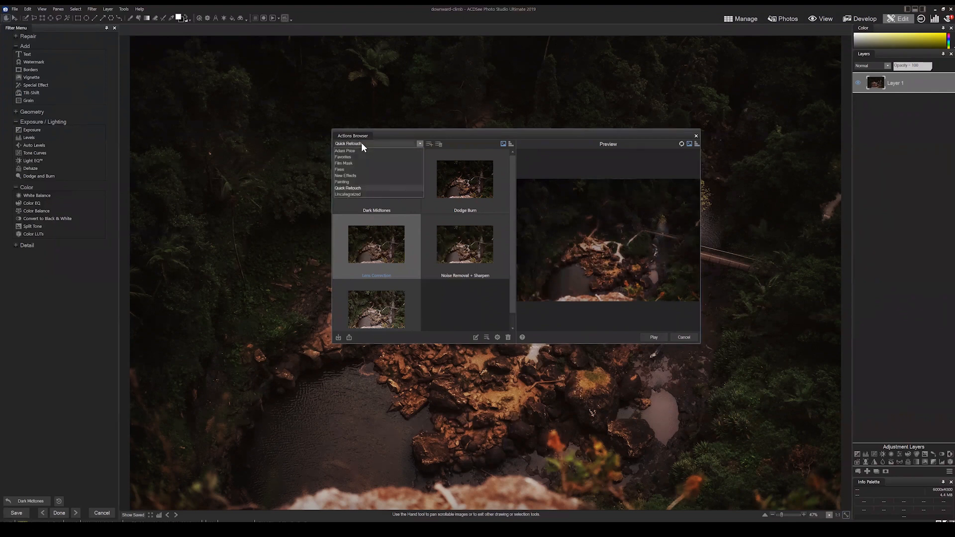
click(362, 143)
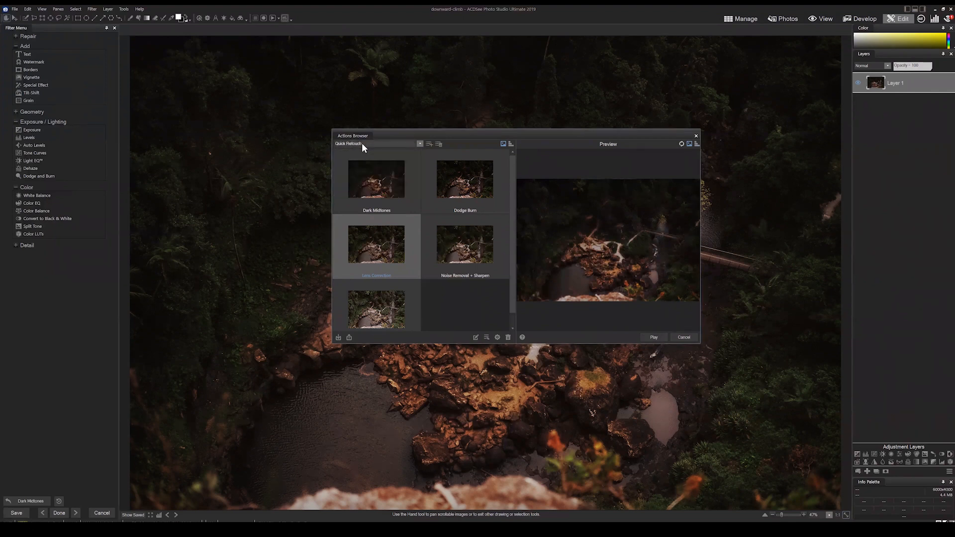
Add a new action category named Blue Pixel Target and check it in the category list
click(430, 144)
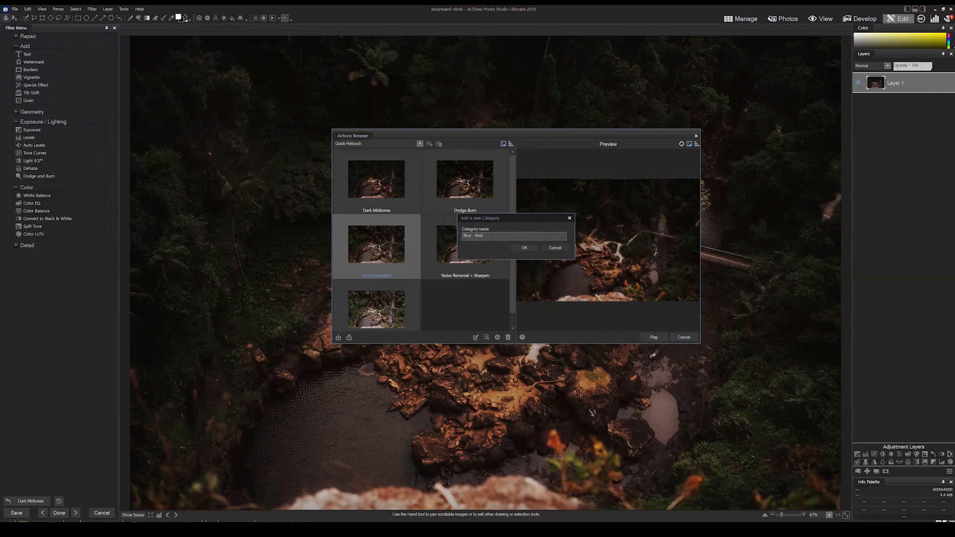
key(BackSpace)
key(BackSpace)
click(524, 248)
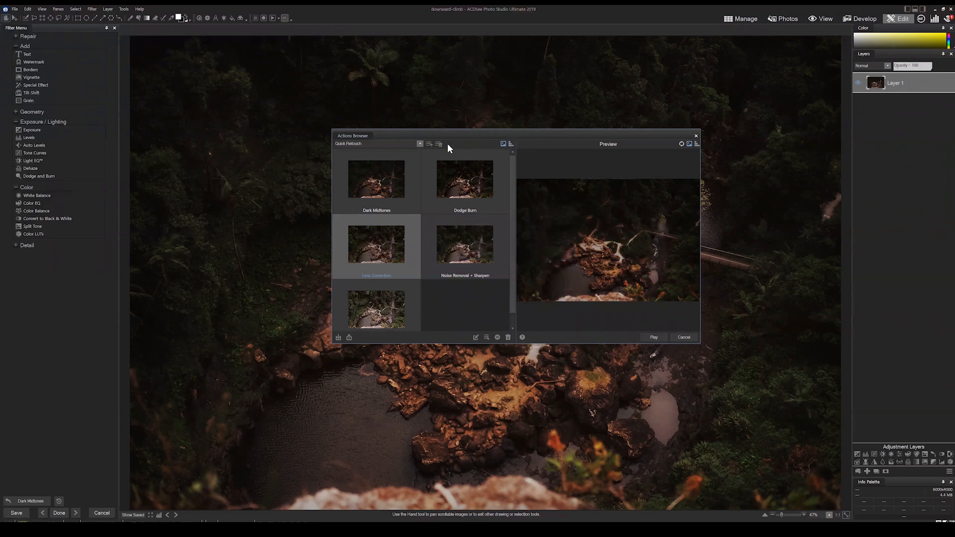
click(420, 144)
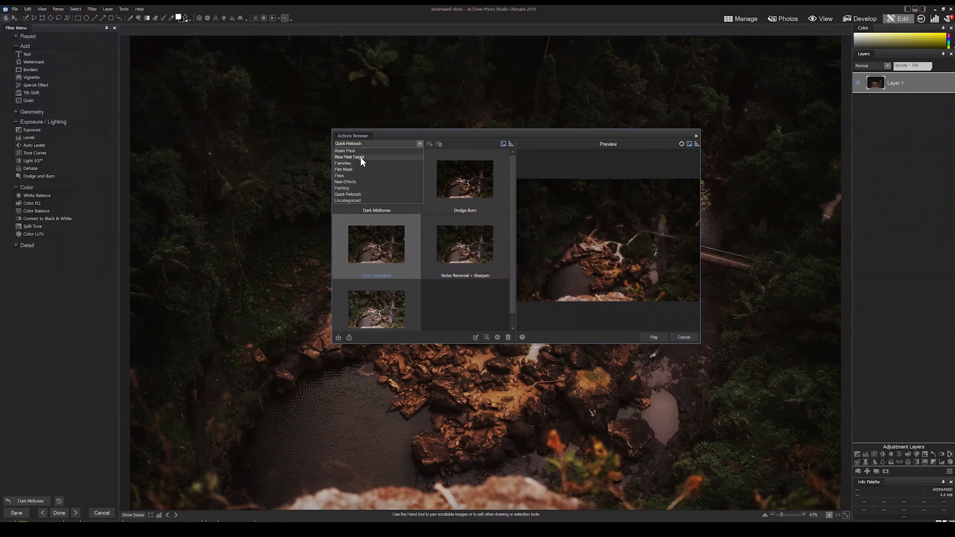
click(458, 130)
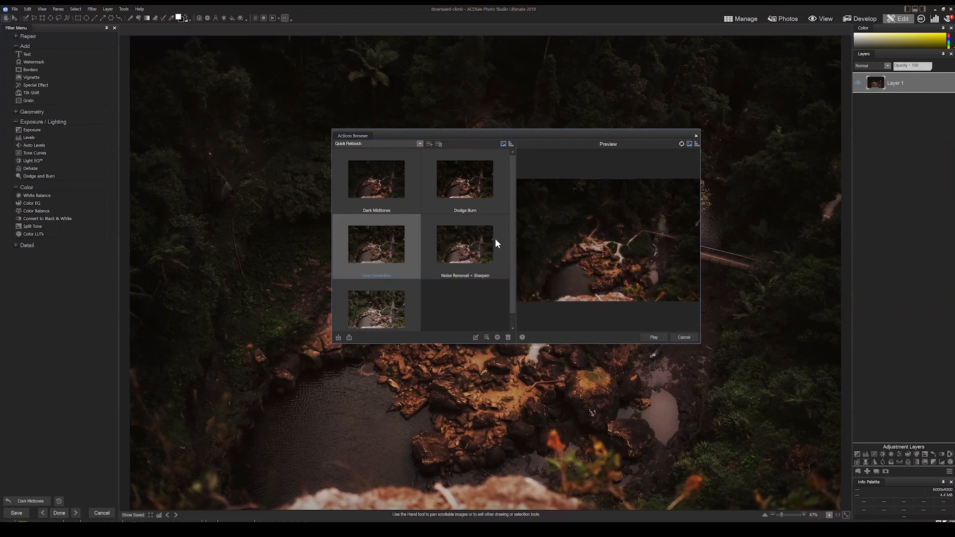
Close the Actions Browser and return to Manage mode, discarding the changes to the downward-climb photo
click(696, 135)
click(737, 19)
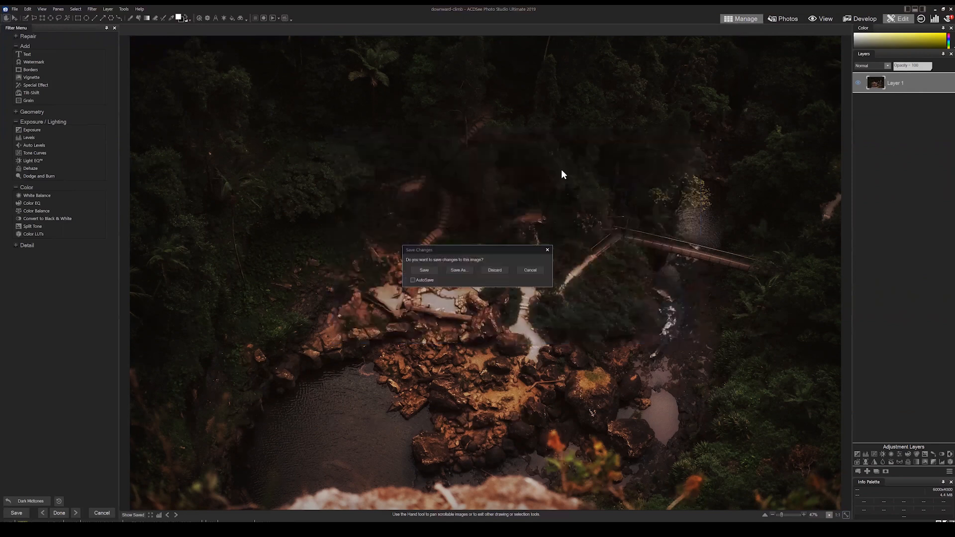
click(495, 270)
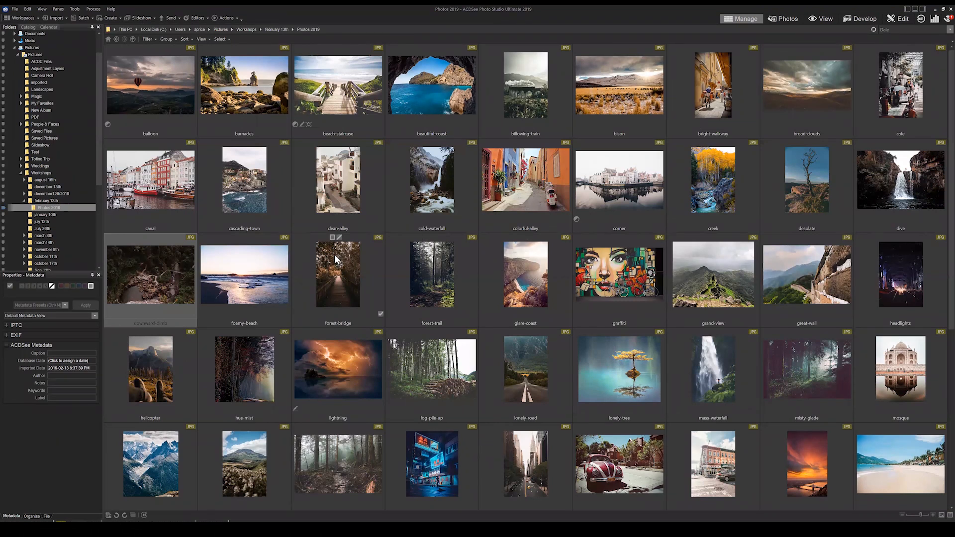
Select the mountain-peaks photo and open it in Edit mode
click(174, 452)
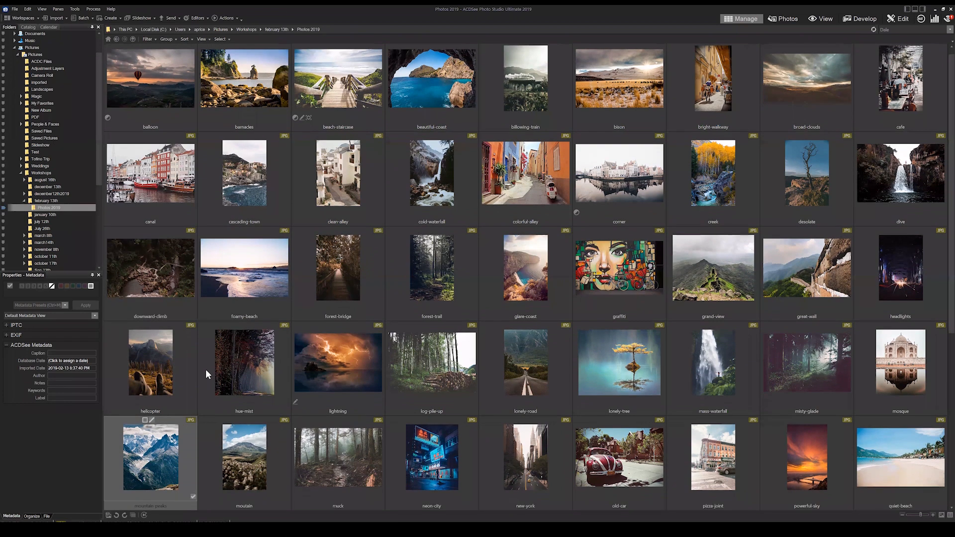
scroll(207, 374, down, 3)
scroll(810, 93, up, 1)
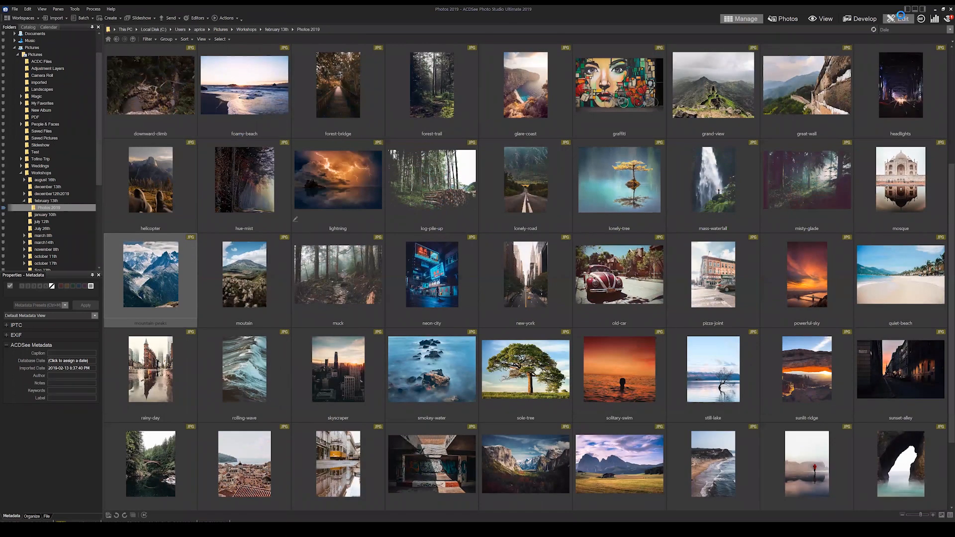
click(900, 17)
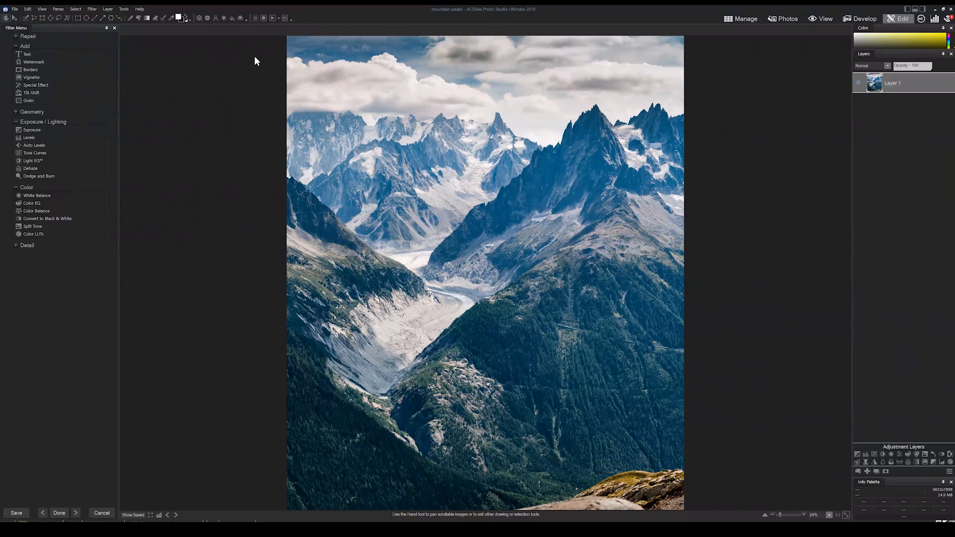
Start recording an action, duplicate the photo's layer, and move the recording window into the empty area beside the layers
click(264, 18)
drag(261, 116, 205, 65)
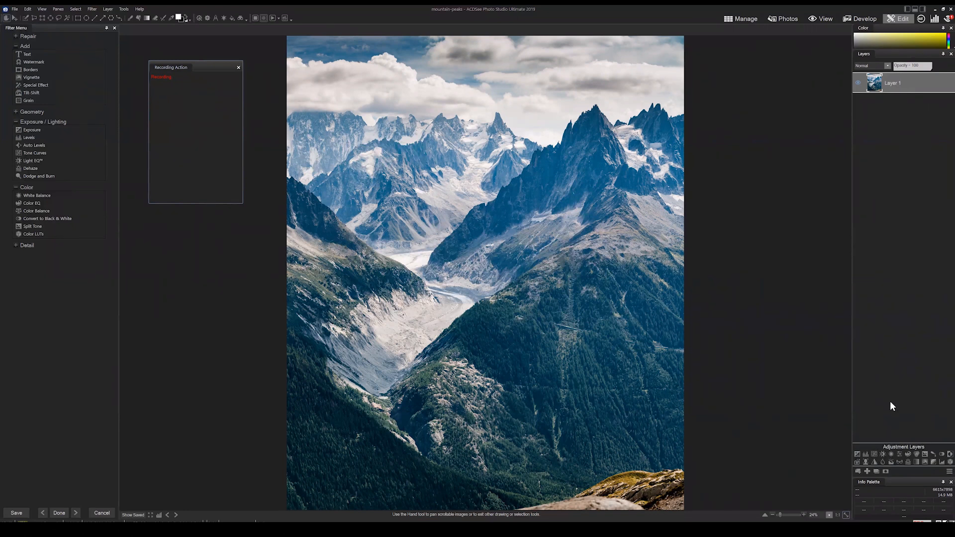
click(878, 468)
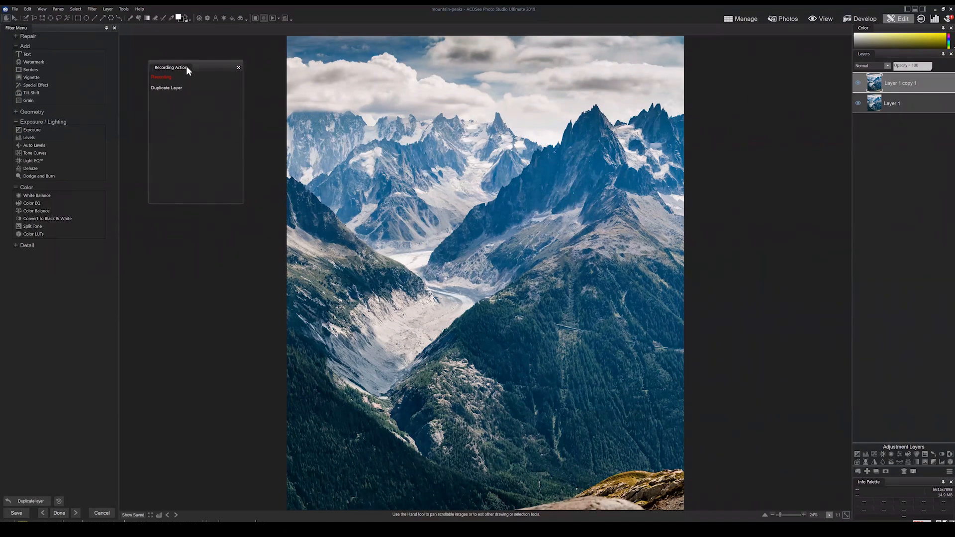
drag(186, 66, 764, 121)
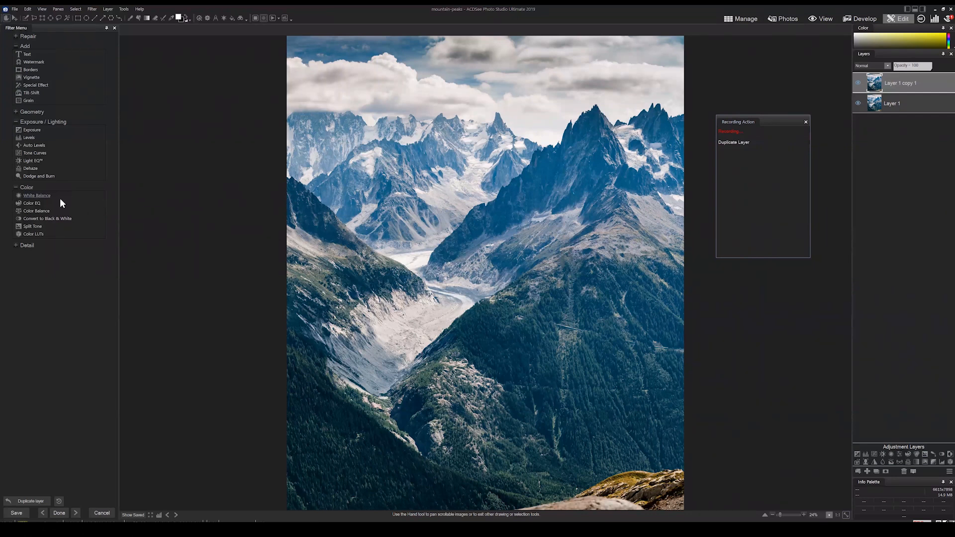
Open Color EQ with Pixel Targeting and target only cyan and blue at 100, with all other colors at 0
click(35, 202)
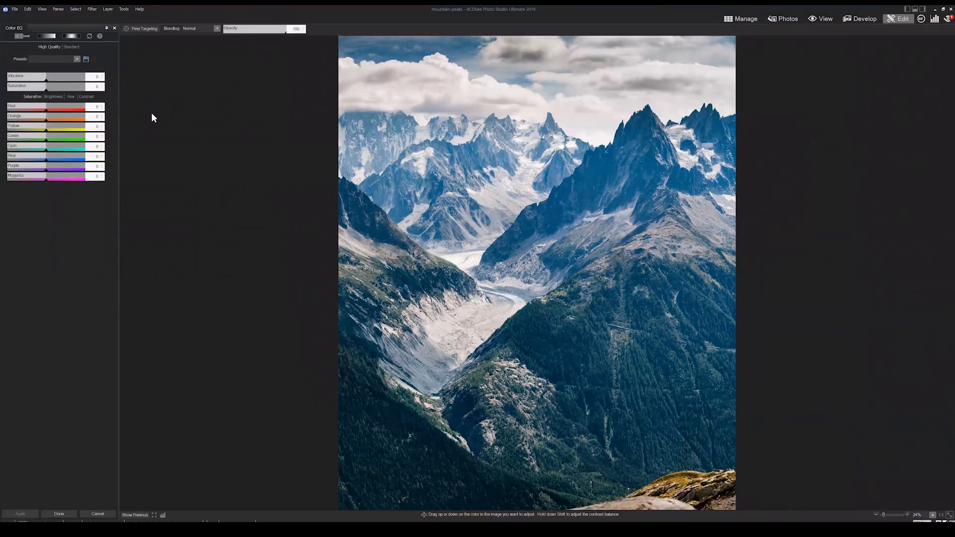
click(143, 29)
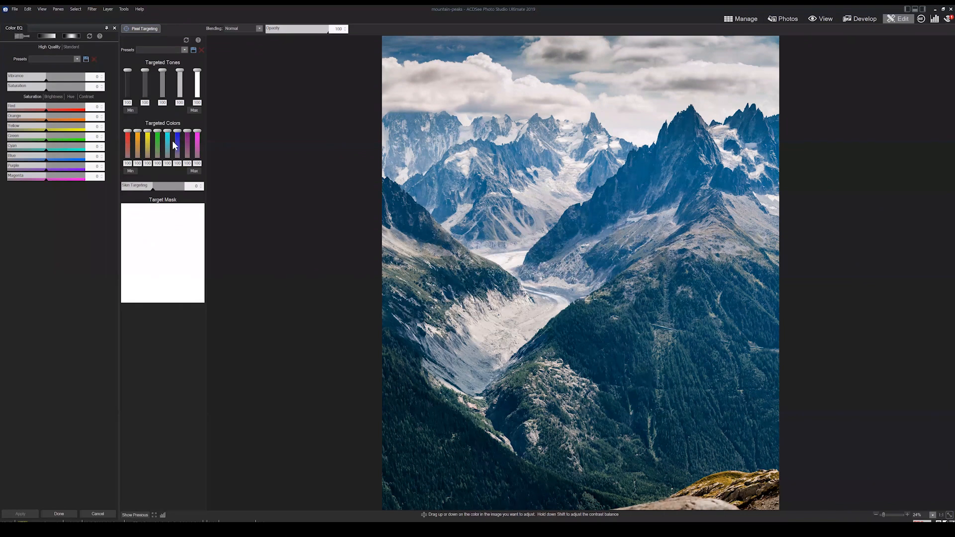
click(132, 171)
drag(168, 159, 168, 122)
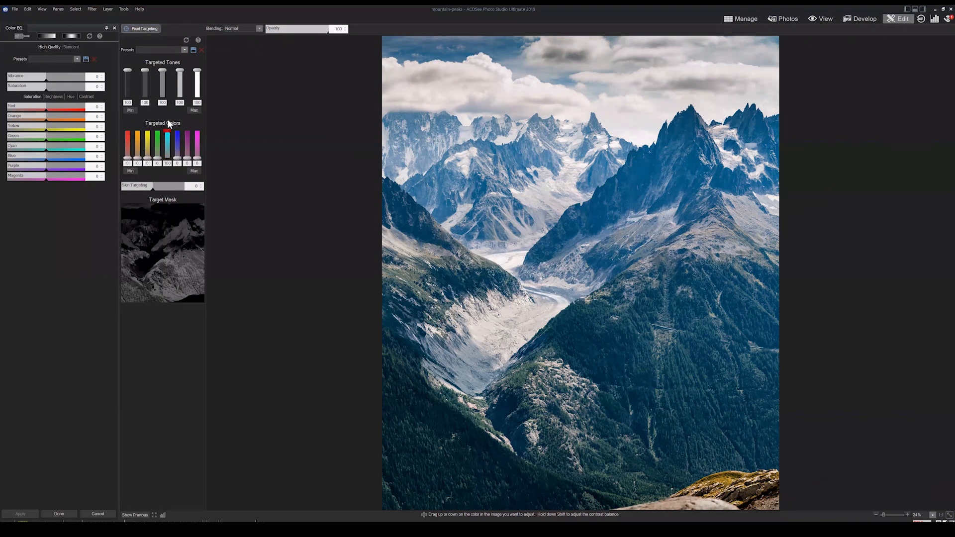
drag(179, 159, 178, 115)
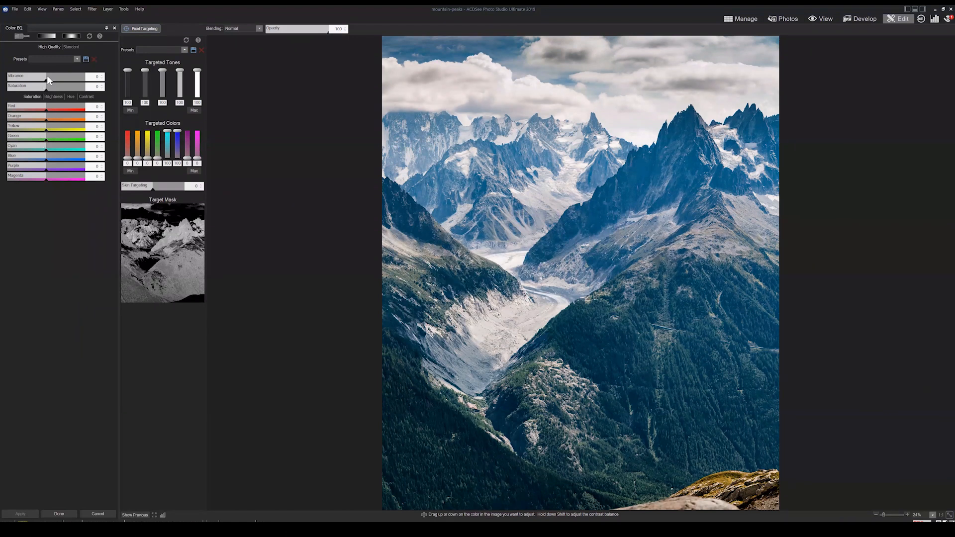
Try a lower Vibrance, and shift the Blue and Purple hues to about -35 in Color EQ
mouse_move(61, 77)
mouse_down()
mouse_move(39, 78)
mouse_move(46, 89)
mouse_up()
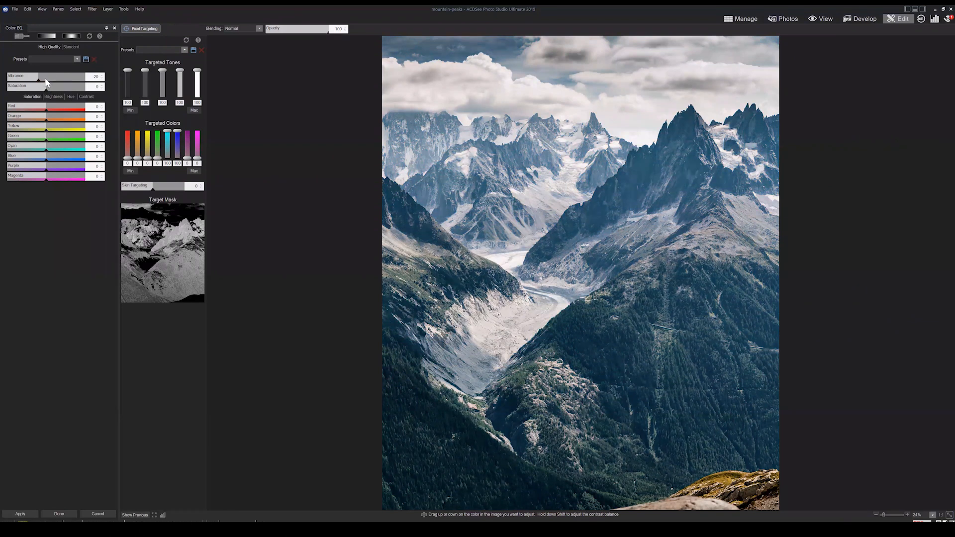
click(73, 95)
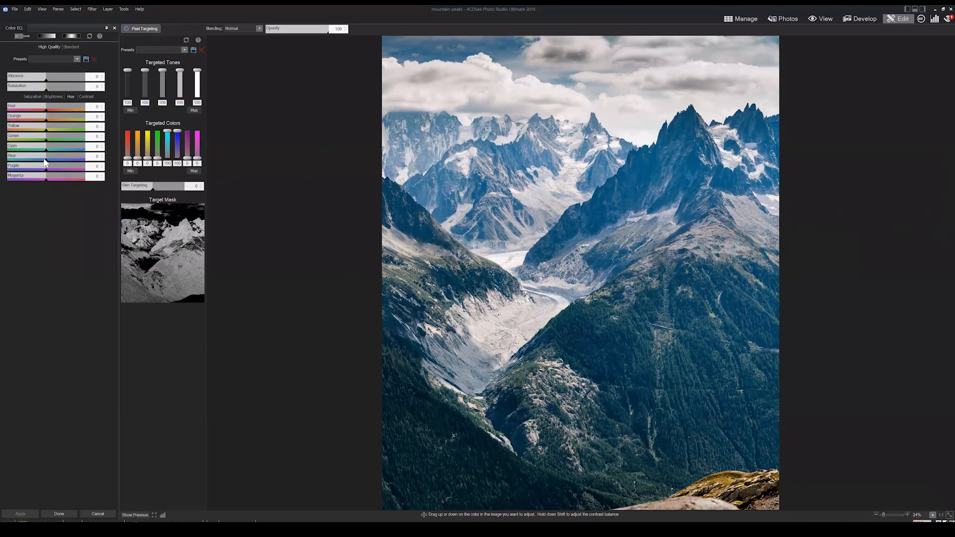
mouse_move(44, 160)
mouse_down()
mouse_move(11, 160)
mouse_move(33, 160)
mouse_up()
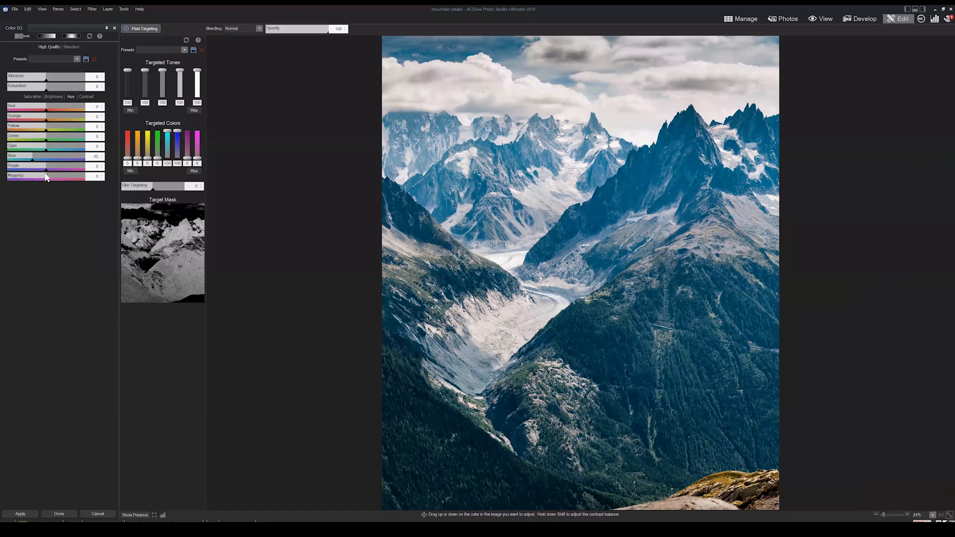
mouse_move(46, 169)
mouse_down()
mouse_move(18, 170)
mouse_move(41, 172)
mouse_up()
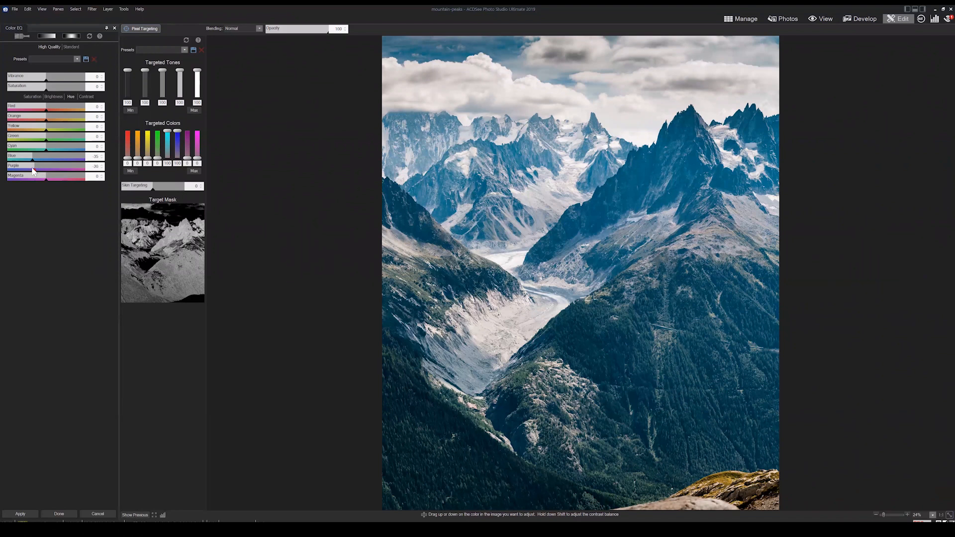
Reduce the Blue saturation and the overall Vibrance, and apply the Color EQ adjustment to the duplicate layer
click(35, 97)
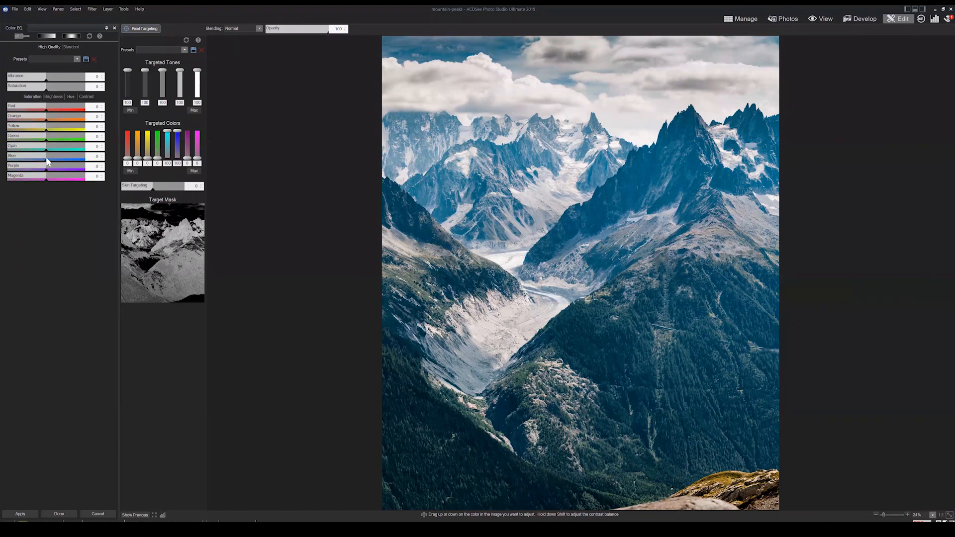
drag(71, 160, 41, 160)
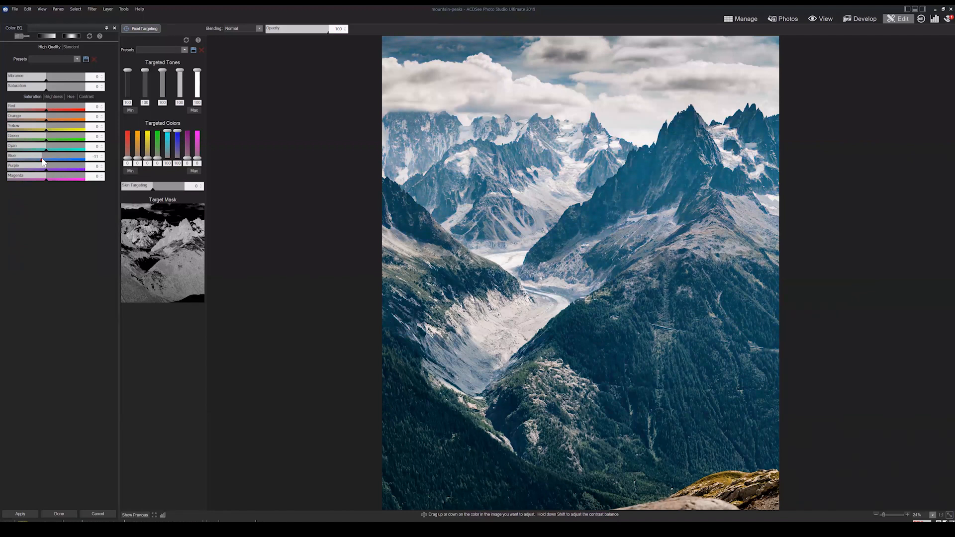
drag(41, 159, 38, 159)
drag(59, 79, 39, 79)
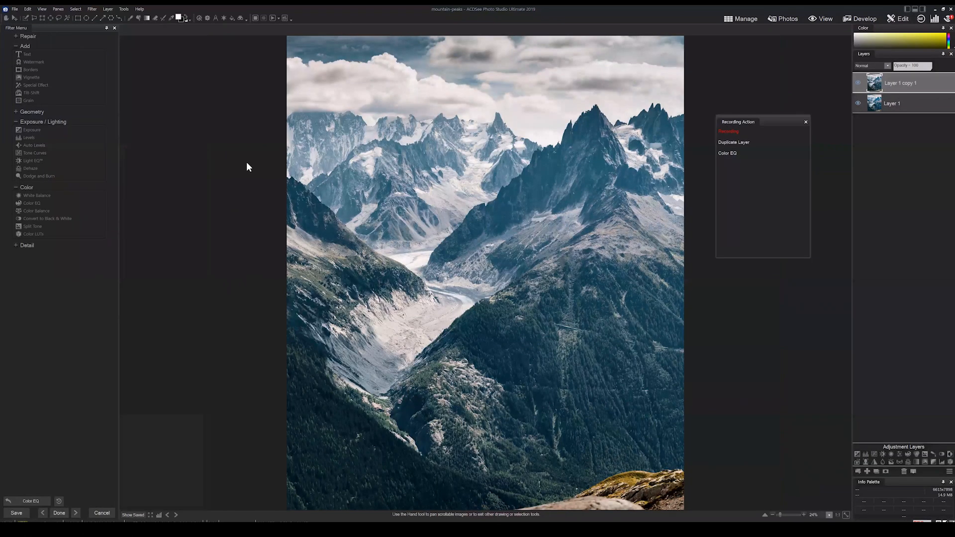
Apply a Levels adjustment to the duplicate layer with Shadows at 17 and Highlights at 237
click(30, 137)
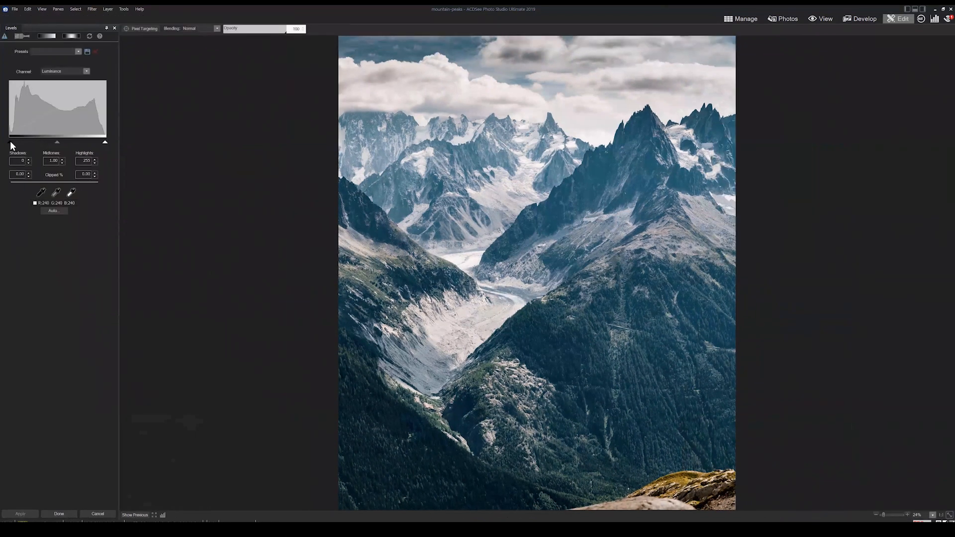
drag(11, 142, 17, 143)
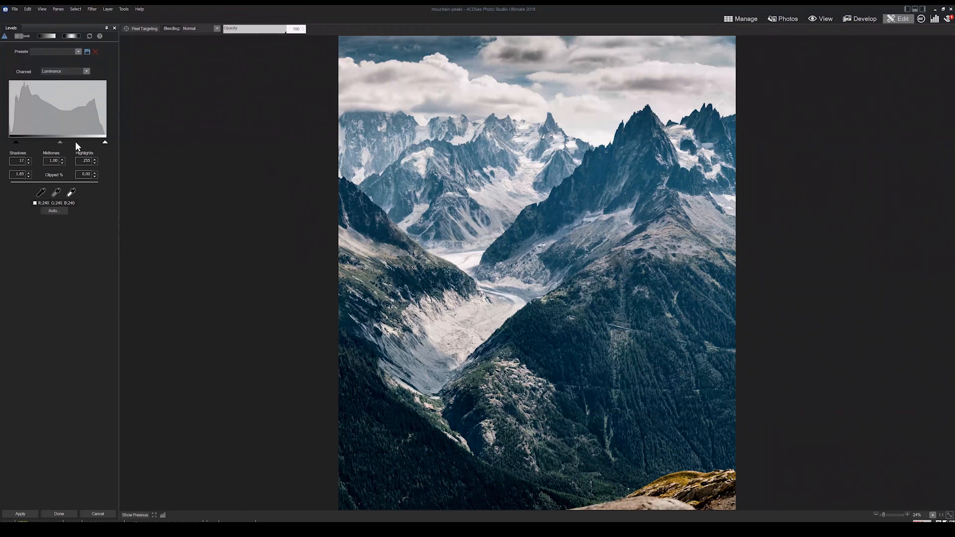
drag(97, 142, 99, 144)
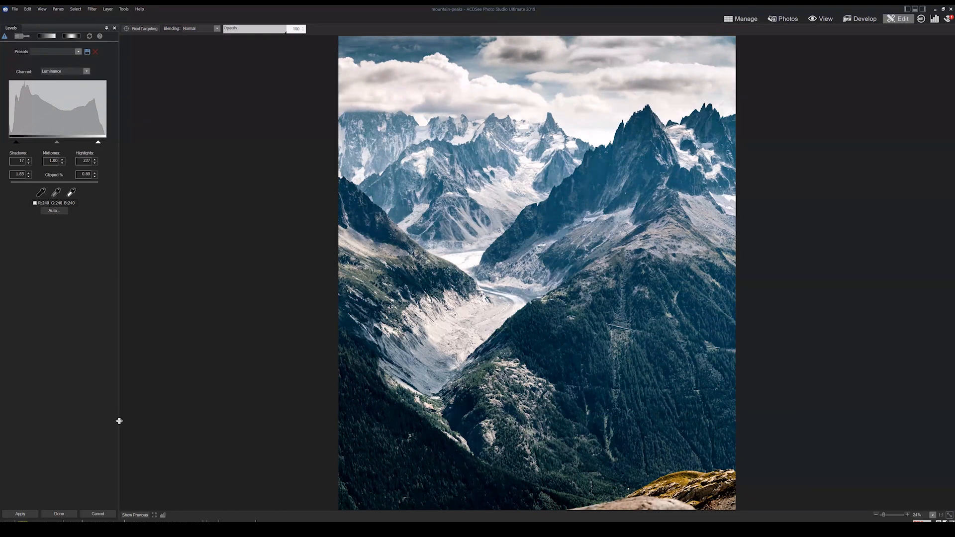
click(65, 512)
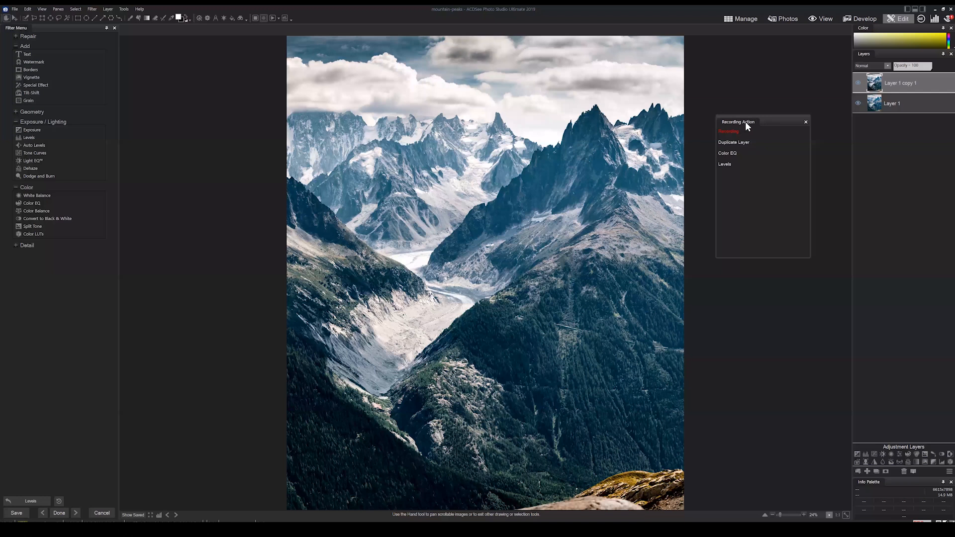
Stop recording and save the action as Saturation Reduction in the Blue Pixel Target category
drag(763, 121, 750, 124)
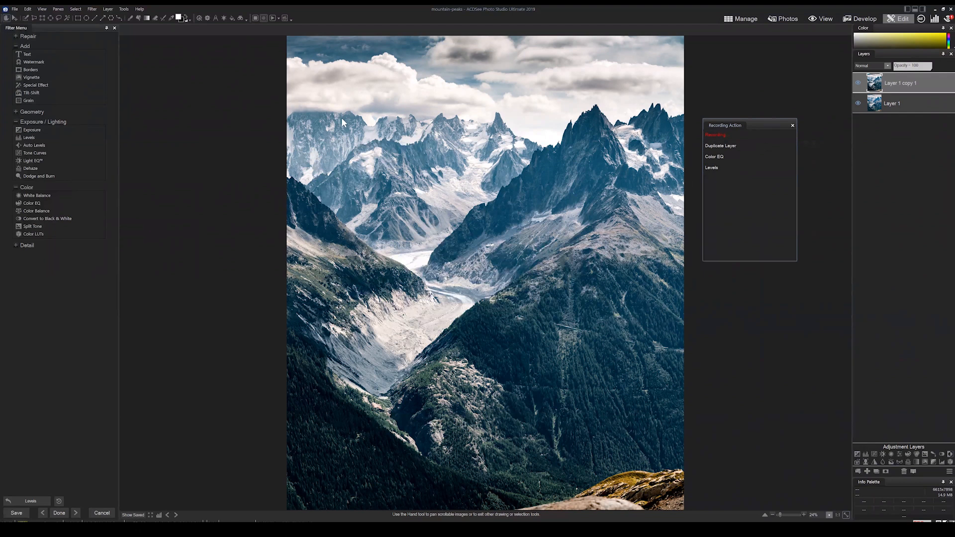
click(255, 18)
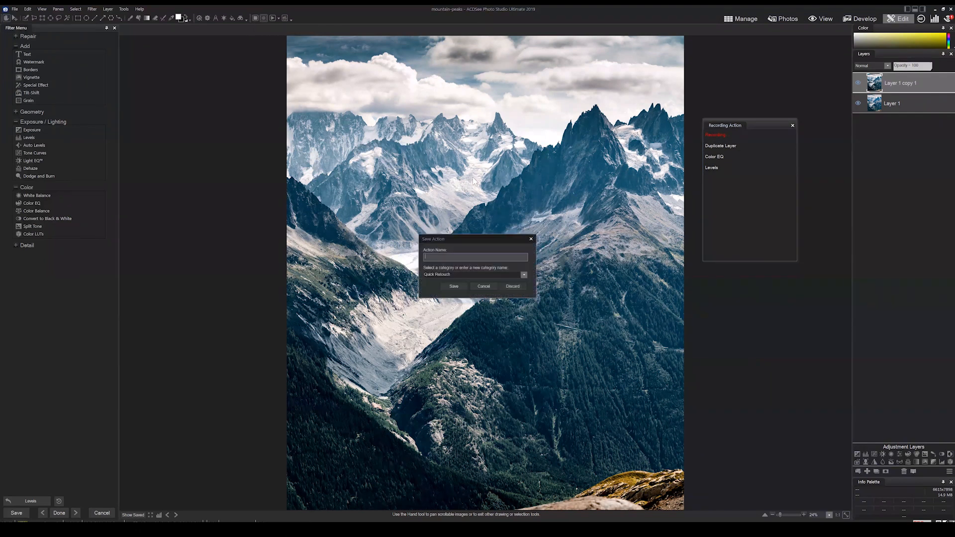
click(522, 275)
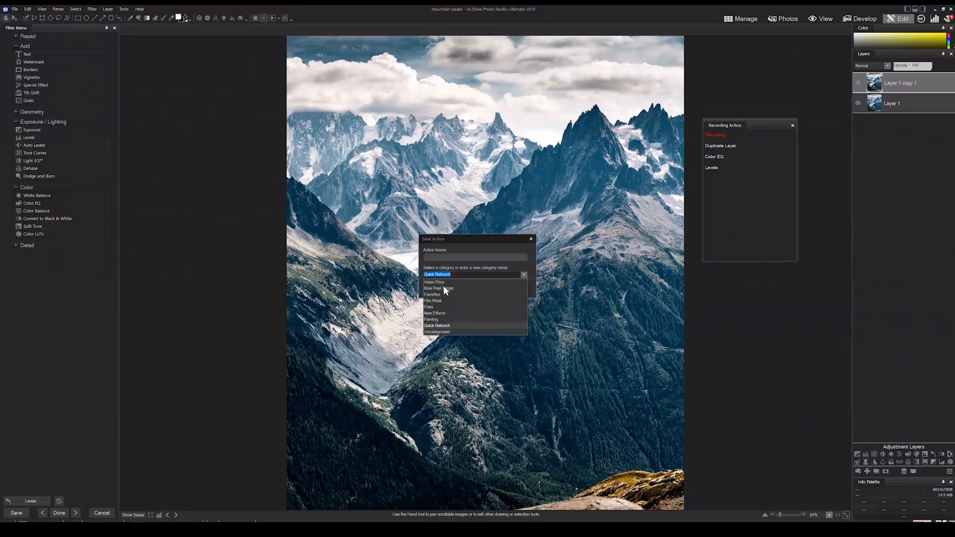
click(443, 285)
click(441, 258)
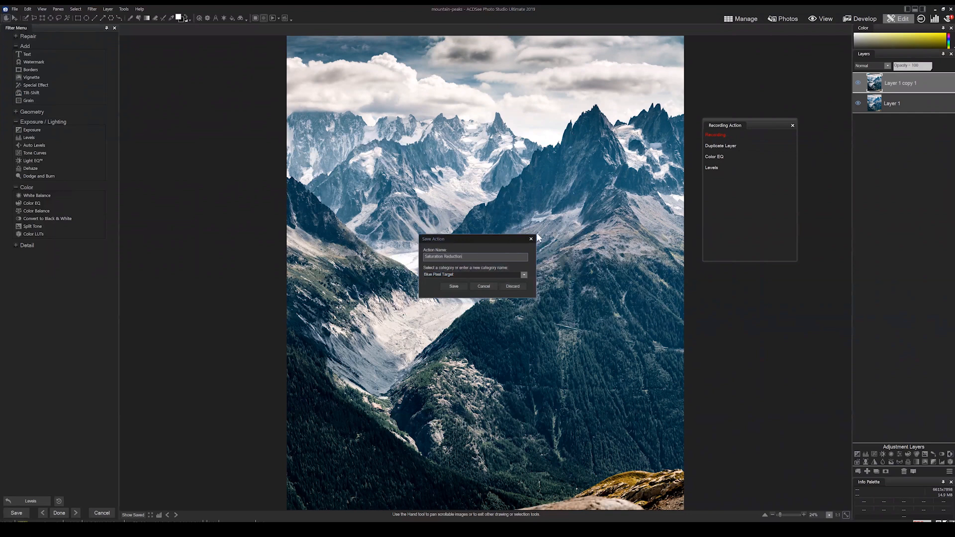
click(454, 286)
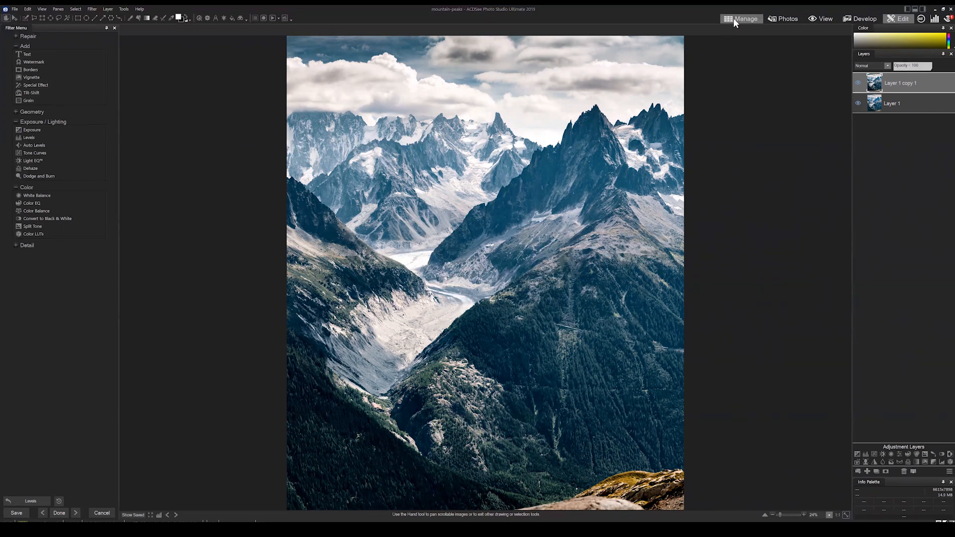
Discard the changes to the mountain-peaks photo, return to Manage mode and open the desolate photo for editing
click(487, 270)
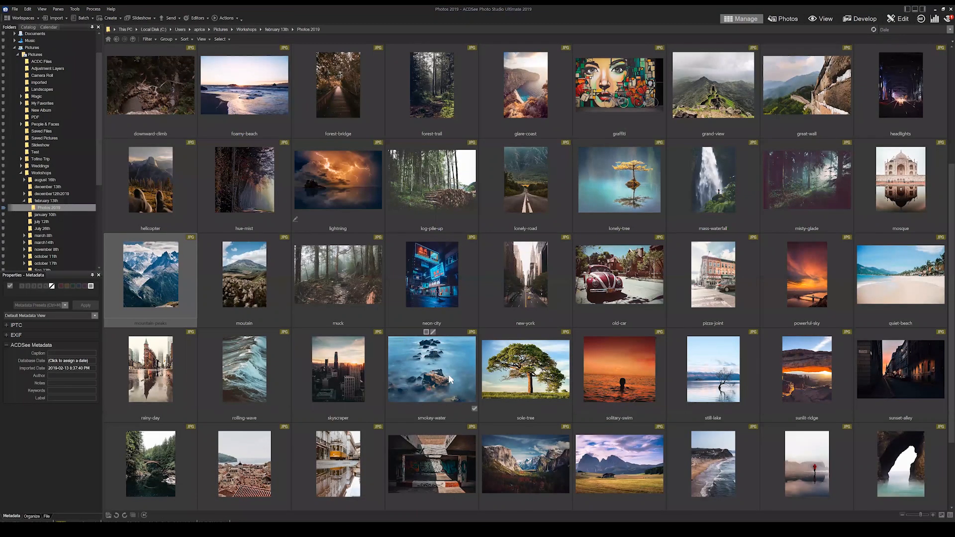
scroll(751, 287, up, 1)
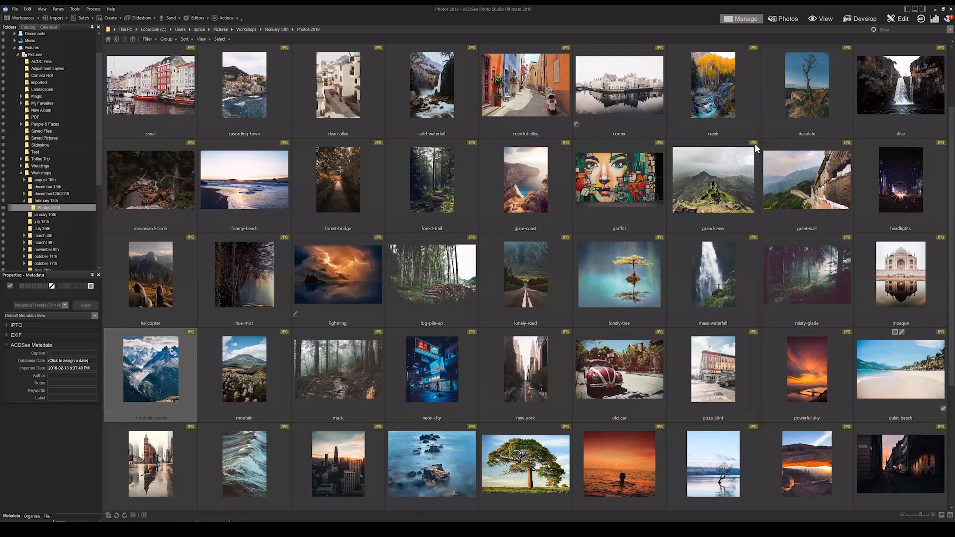
click(809, 98)
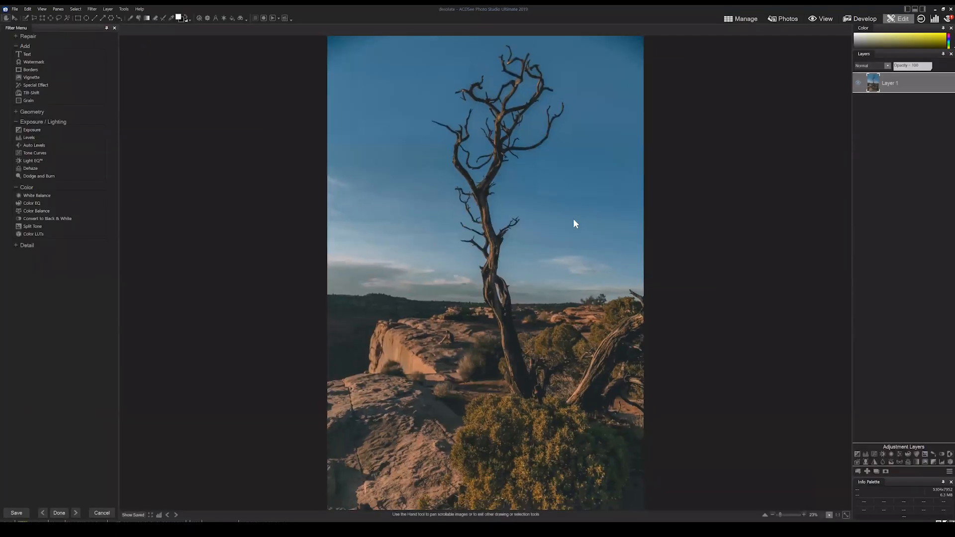
Play the Saturation Reduction action from the Blue Pixel Target category on the desolate photo and move the Actions Browser off the image
click(285, 19)
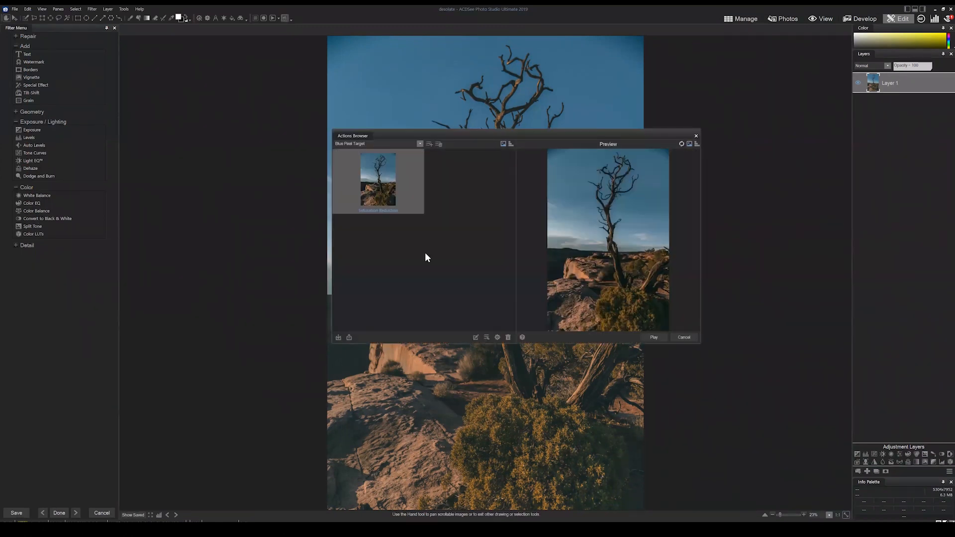
click(654, 338)
drag(484, 135, 765, 153)
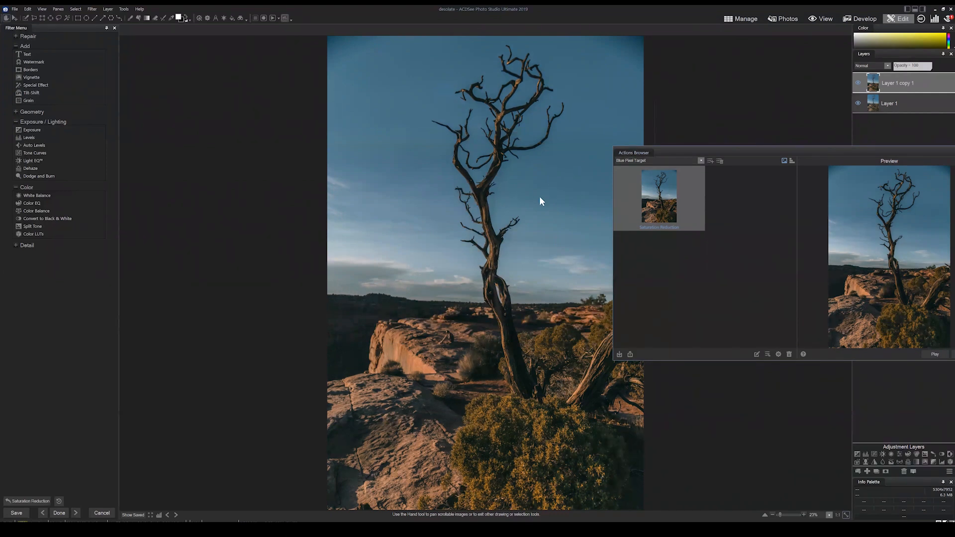
Compare the edited desolate photo with its saved version, and close the Actions Browser
click(136, 517)
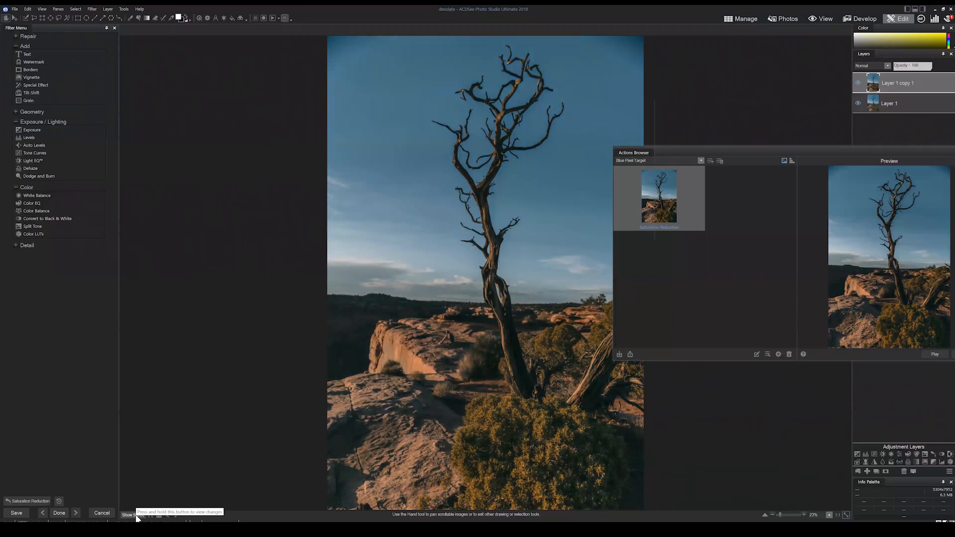
click(137, 517)
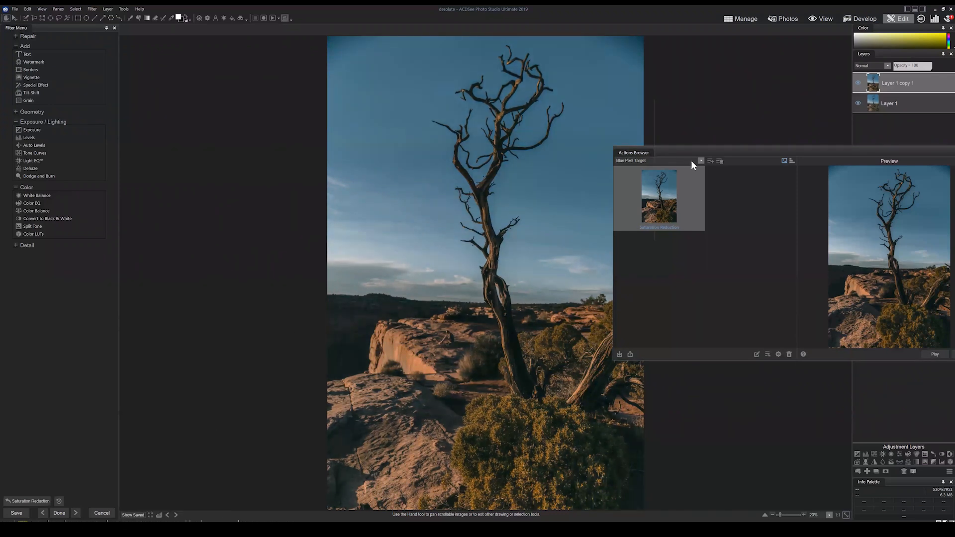
drag(696, 149, 404, 136)
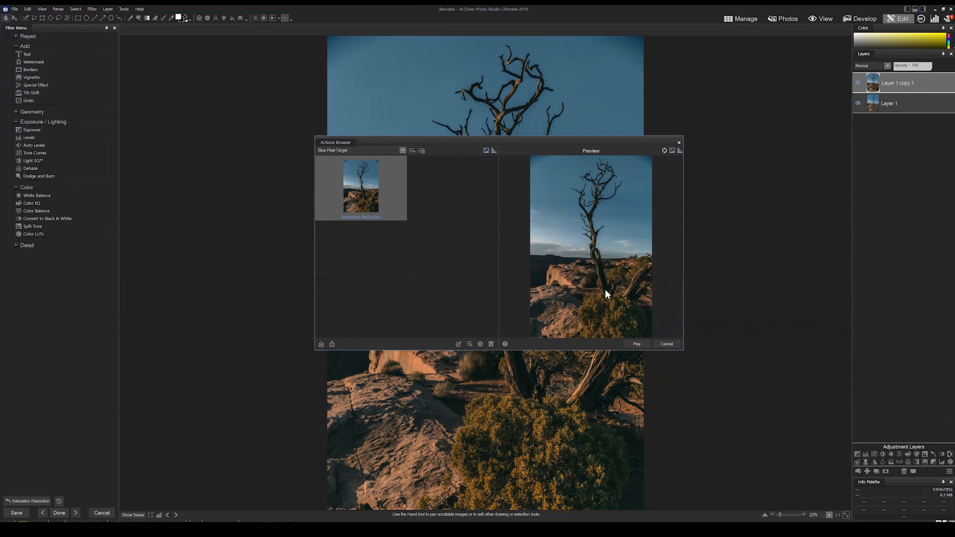
click(667, 344)
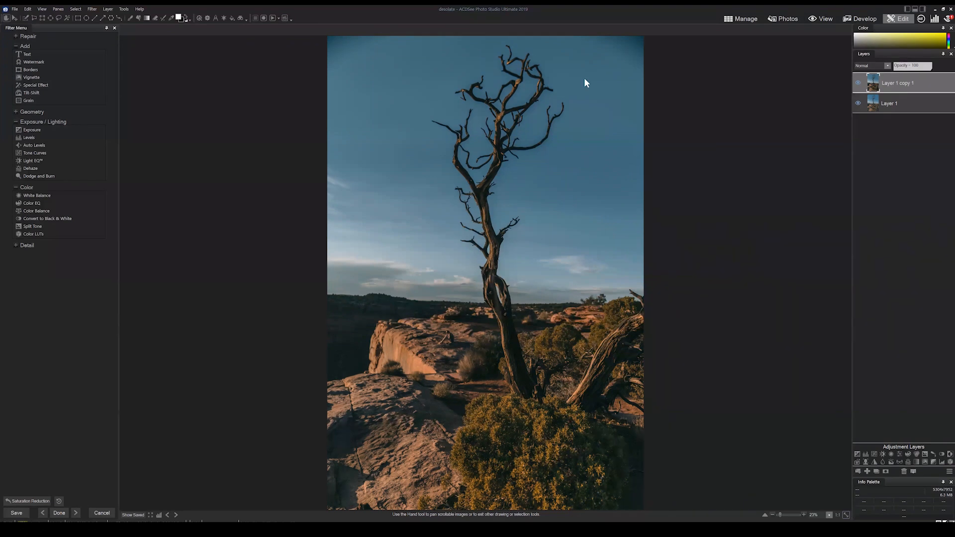
Return to Manage mode discarding the desolate edits, and select the photos from valley through walk-along-beach
click(735, 21)
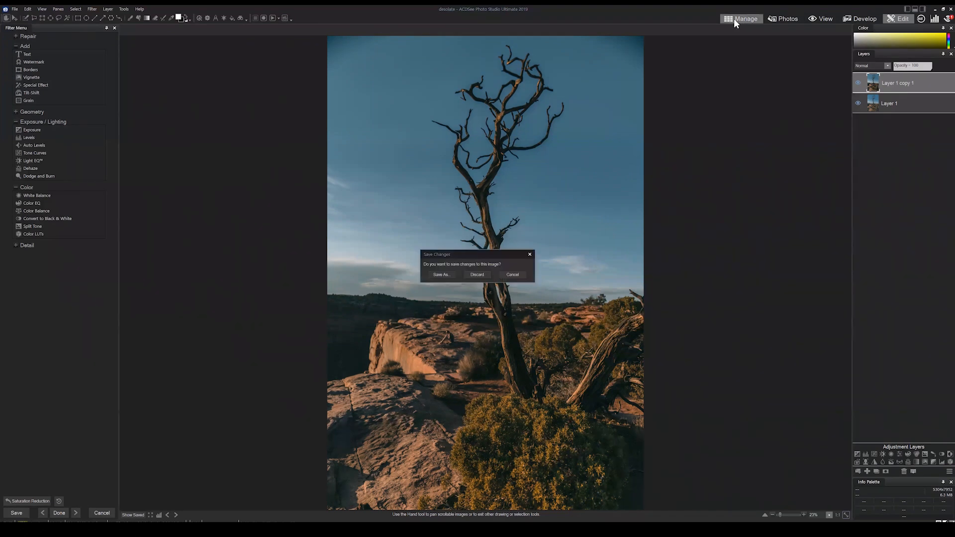
click(479, 275)
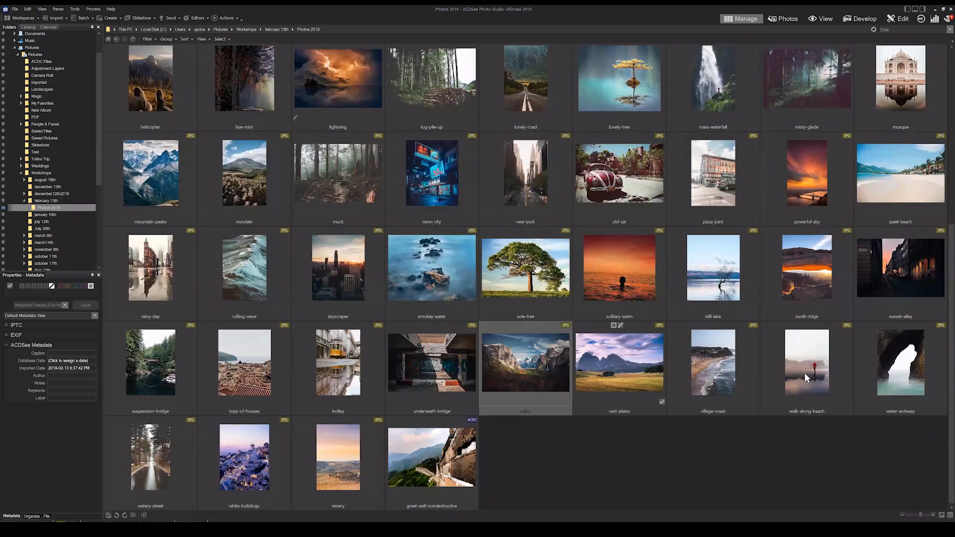
shift+click(804, 372)
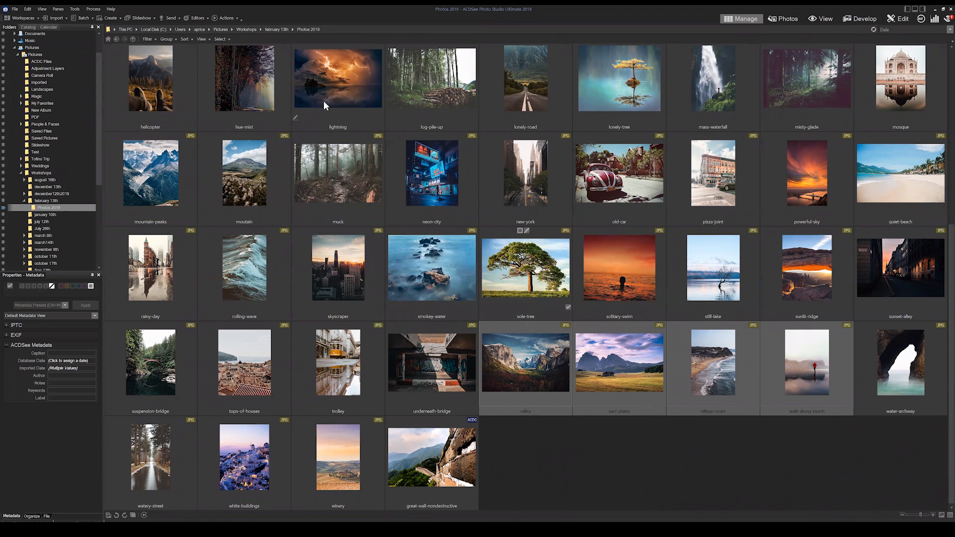
Open the output options of the Saturation Reduction action and set the file format to PNG
click(241, 18)
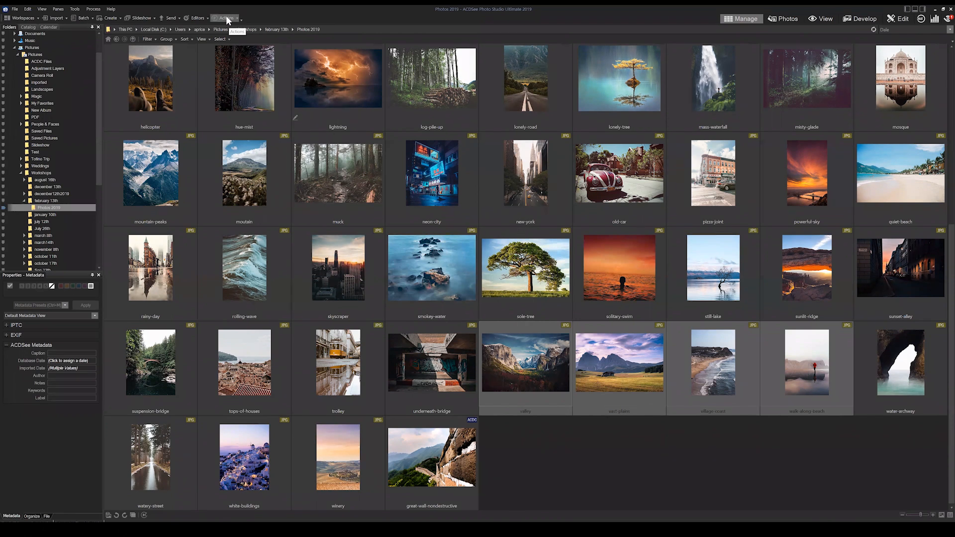
click(227, 18)
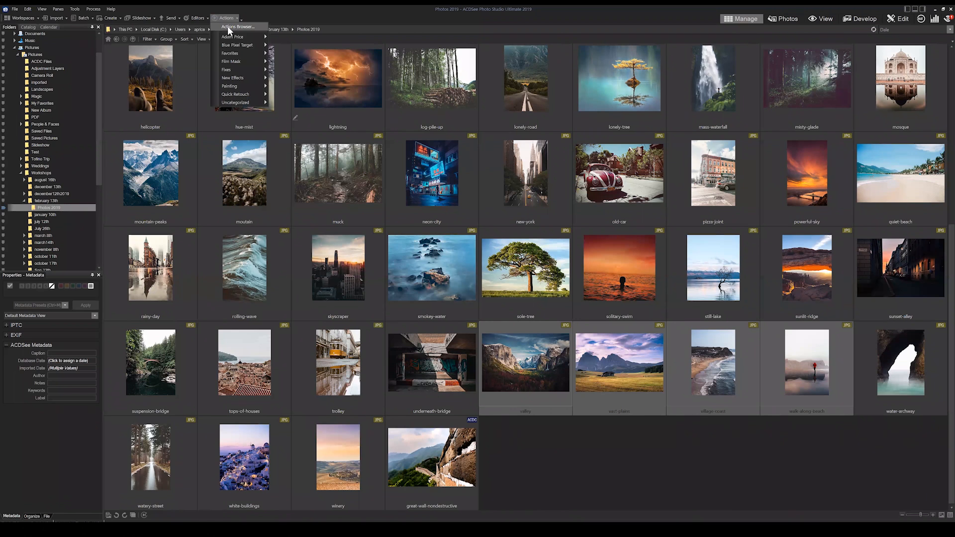
mouse_move(237, 46)
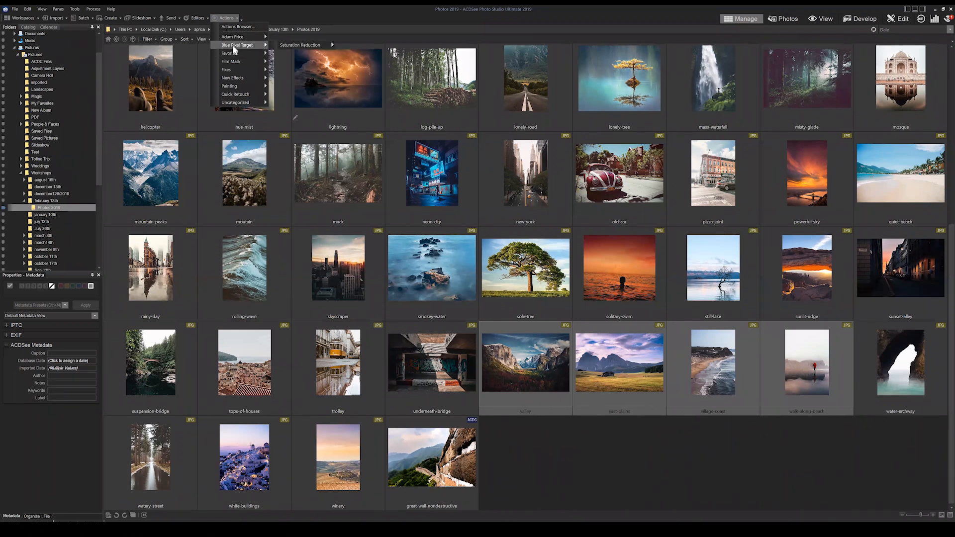
mouse_move(303, 46)
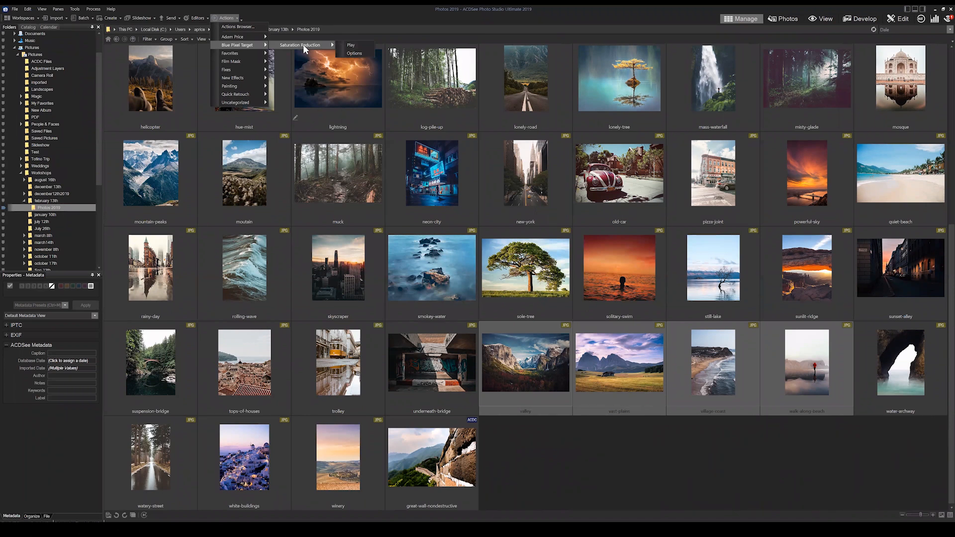
click(353, 53)
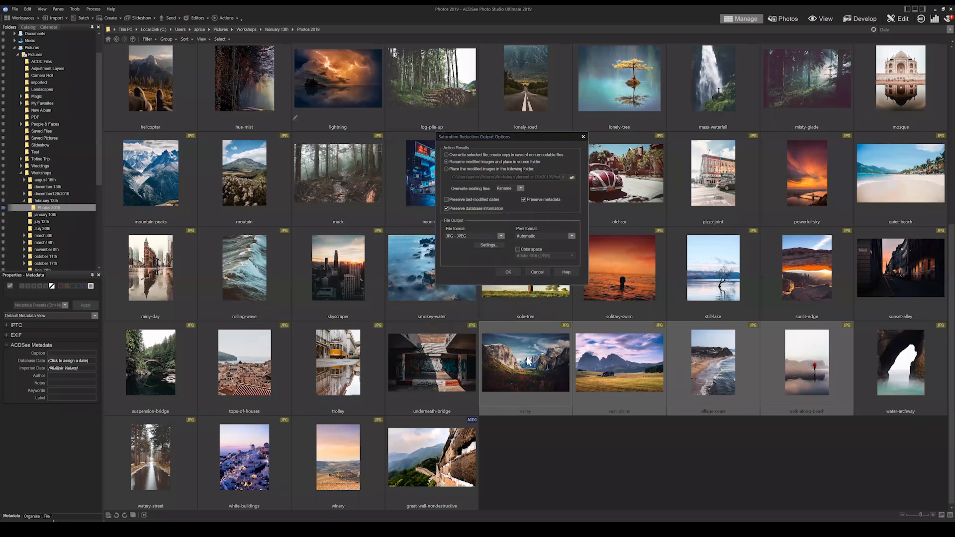
click(463, 234)
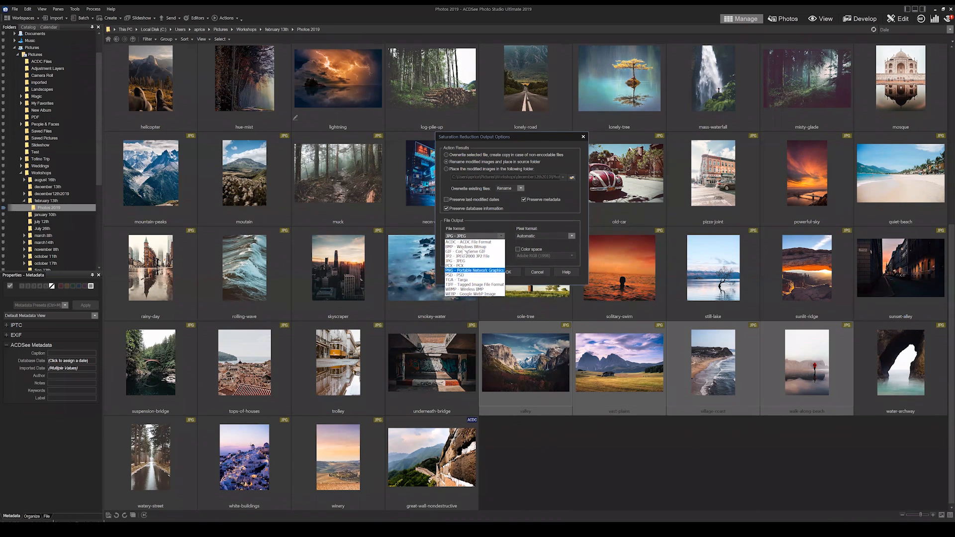
click(472, 270)
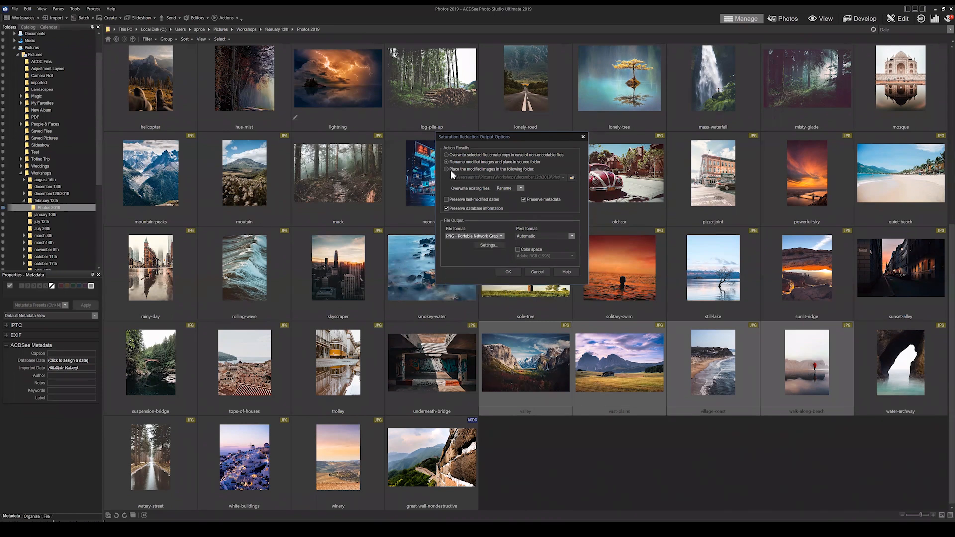
Set the modified images to be placed in a new folder named fixes inside february 13th's Photos 2019, and confirm the output options
click(447, 170)
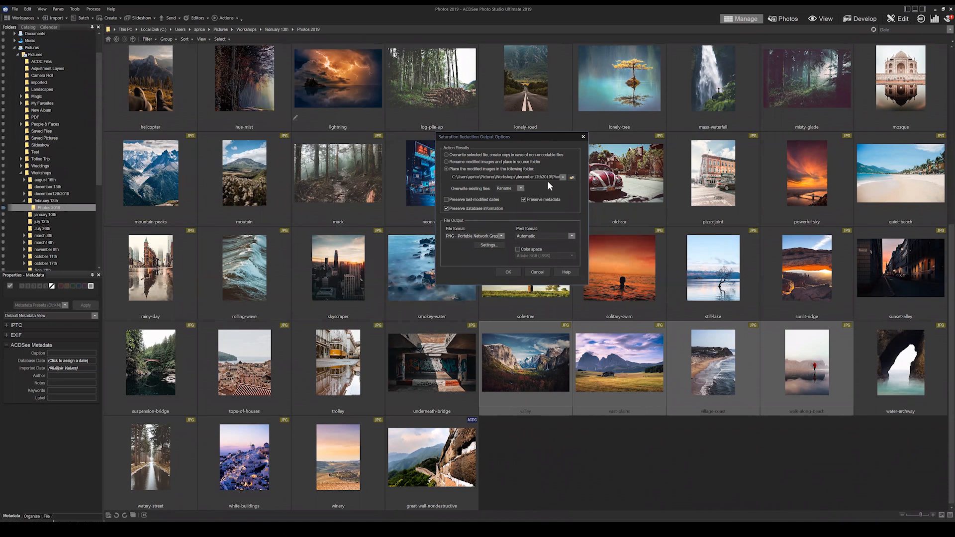
click(560, 175)
drag(523, 177, 559, 177)
click(553, 176)
click(571, 177)
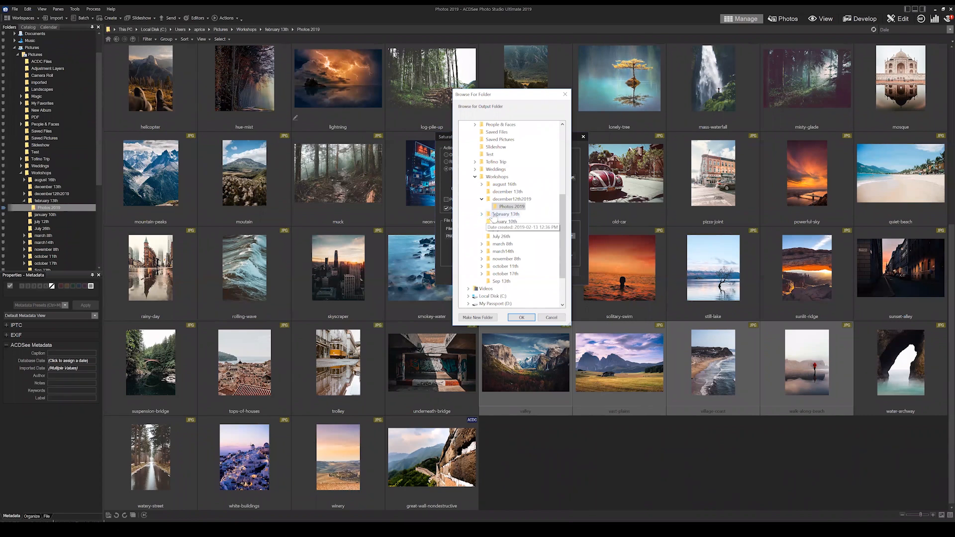
click(481, 214)
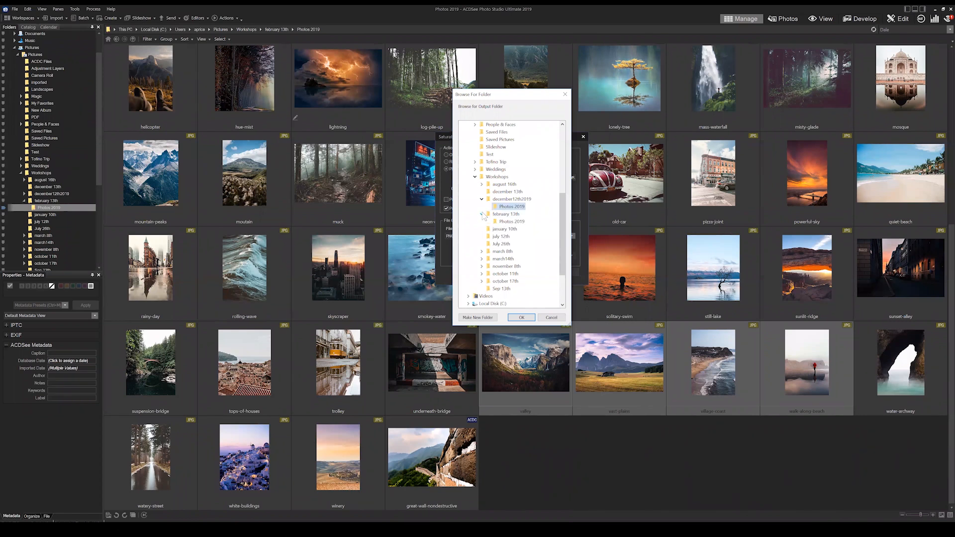
click(477, 318)
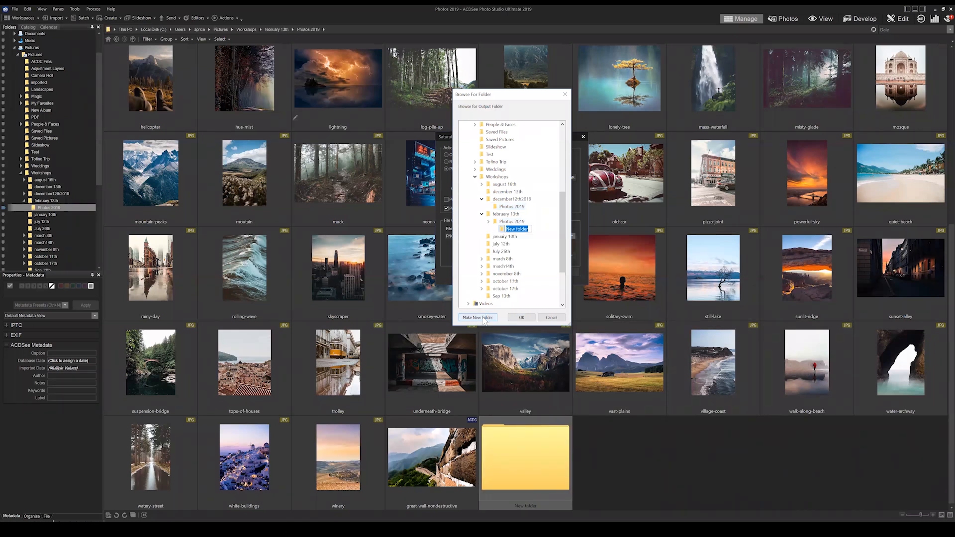
text(fixes)
key(Return)
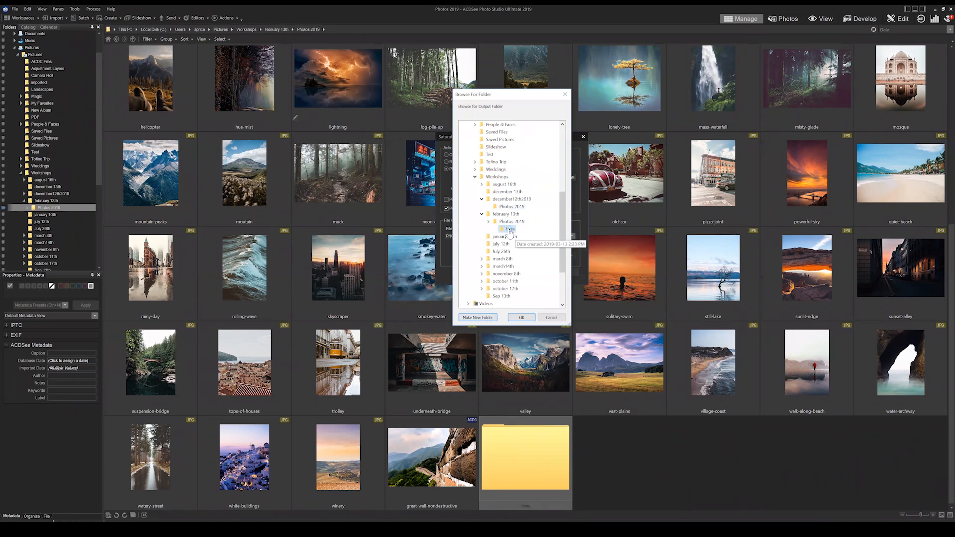
click(521, 318)
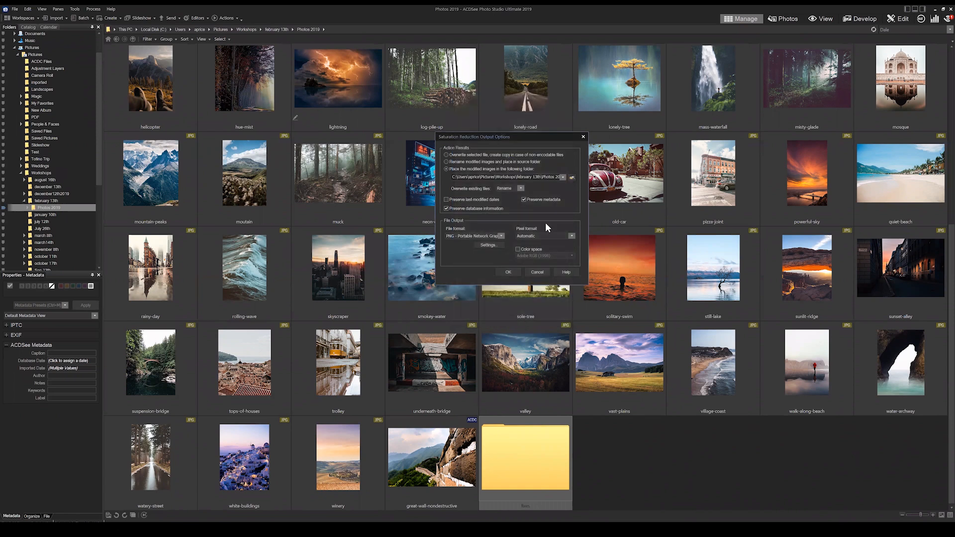
click(540, 173)
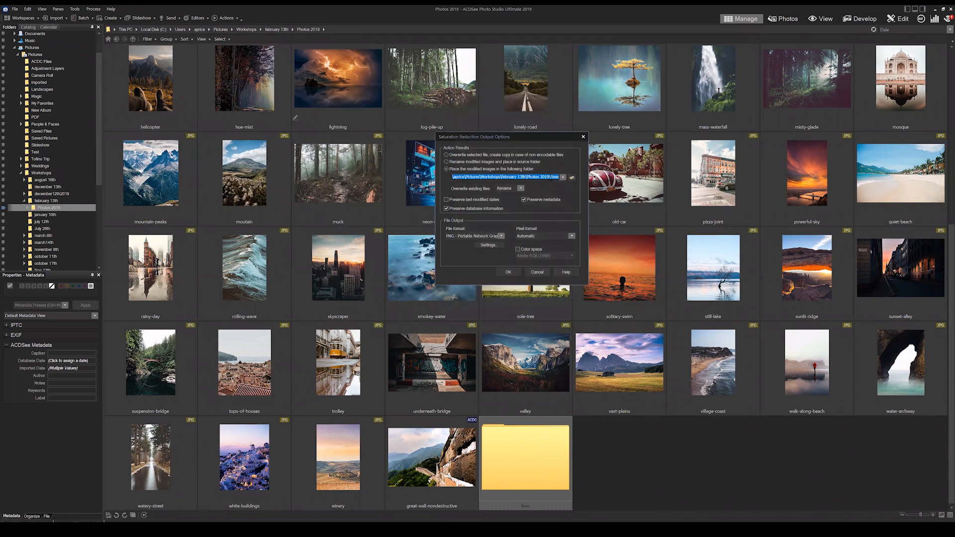
click(551, 178)
click(507, 272)
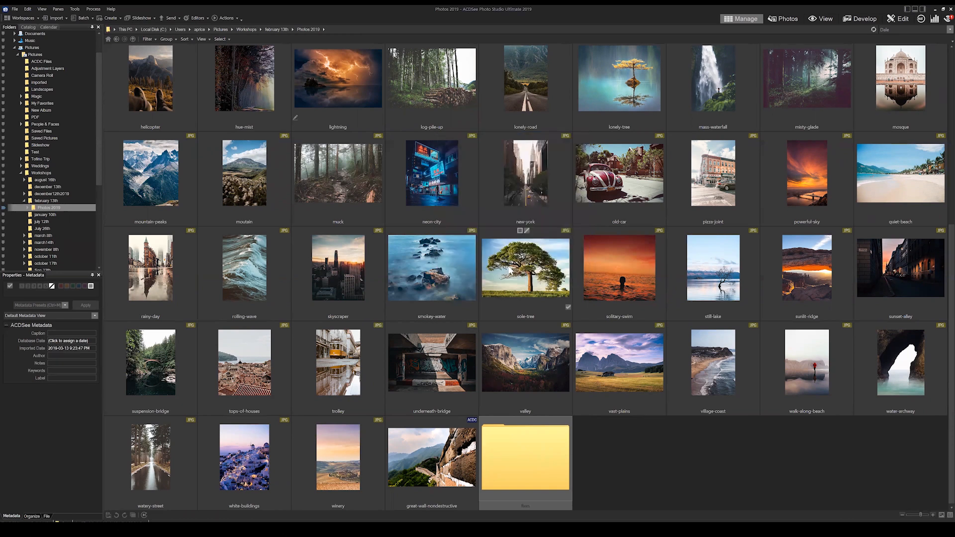
click(228, 17)
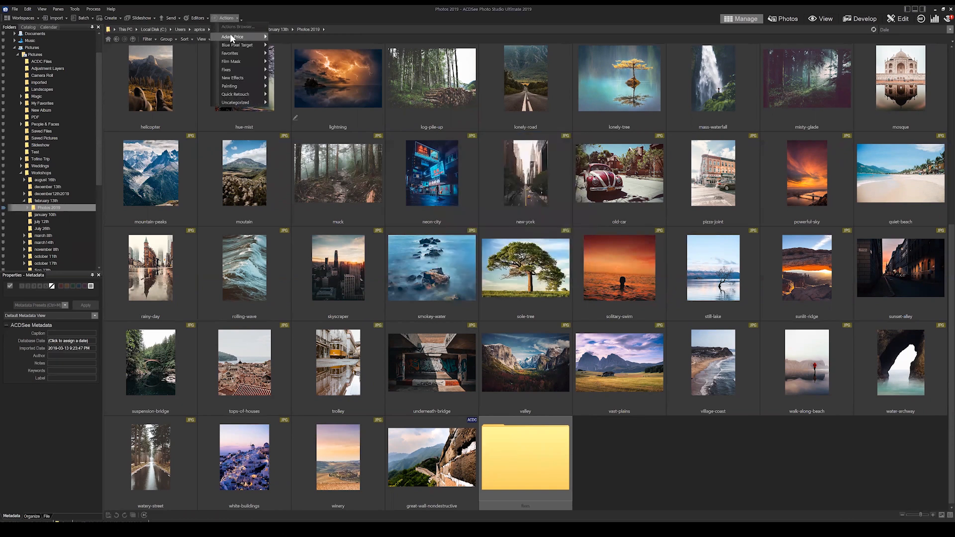
mouse_move(234, 44)
mouse_move(304, 47)
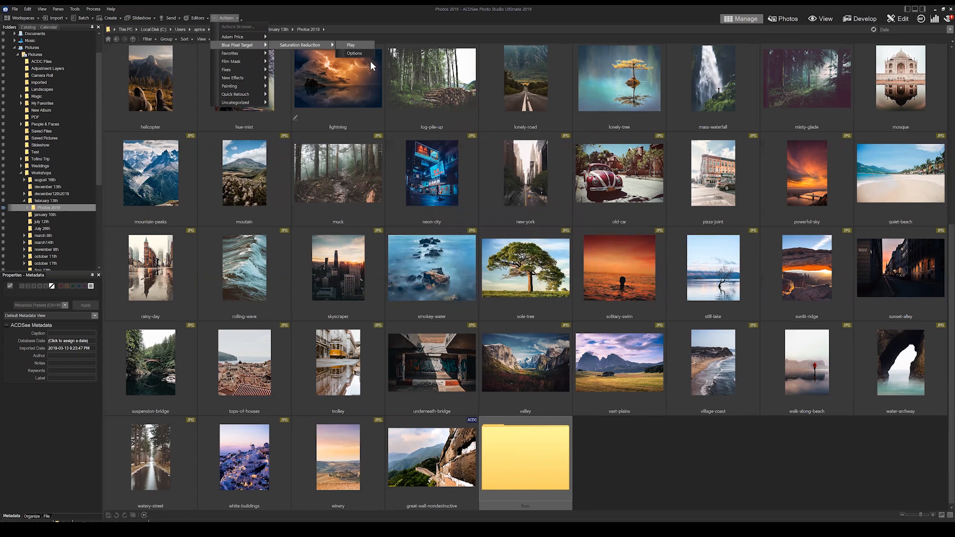
Reselect the photos from valley through walk-along-beach and batch-play the Saturation Reduction action on them
click(547, 386)
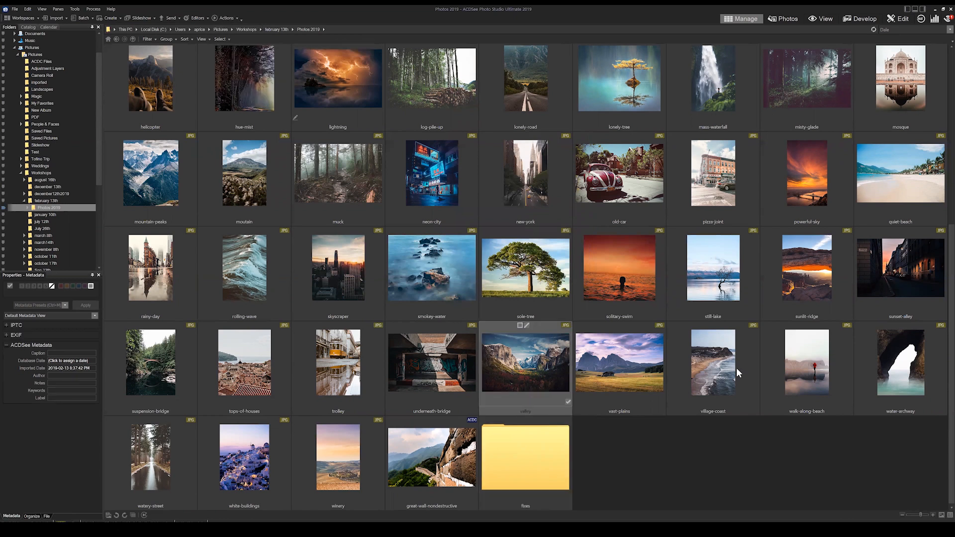
shift+click(815, 380)
click(228, 18)
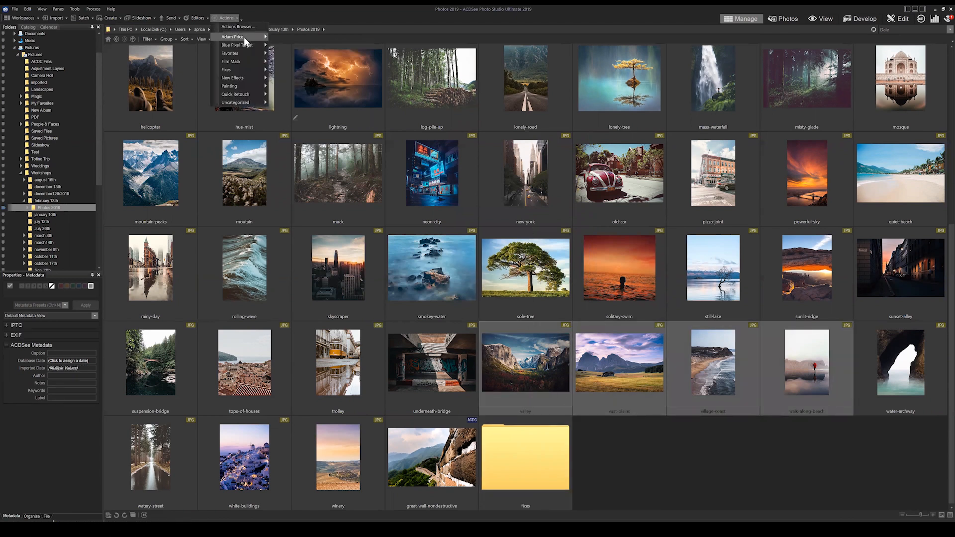
mouse_move(243, 45)
mouse_move(309, 45)
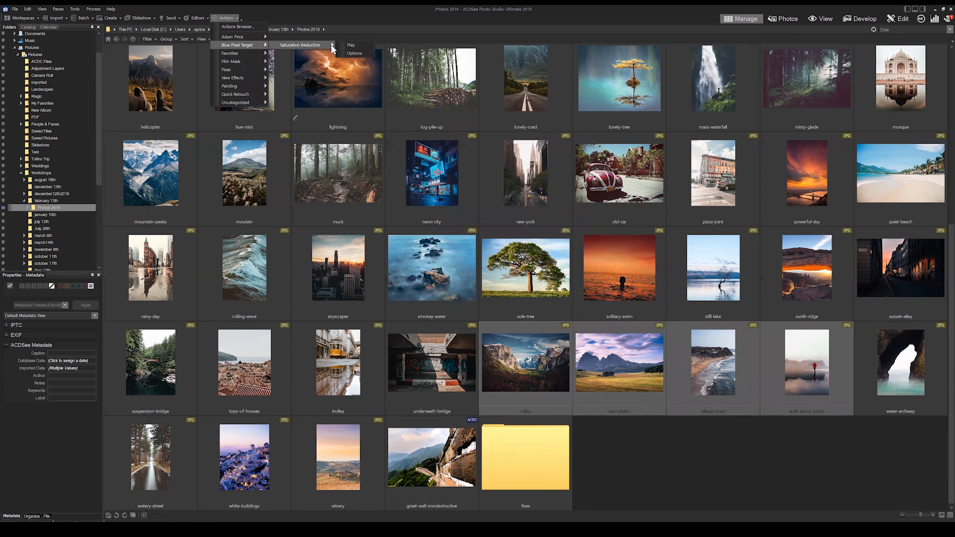
click(347, 45)
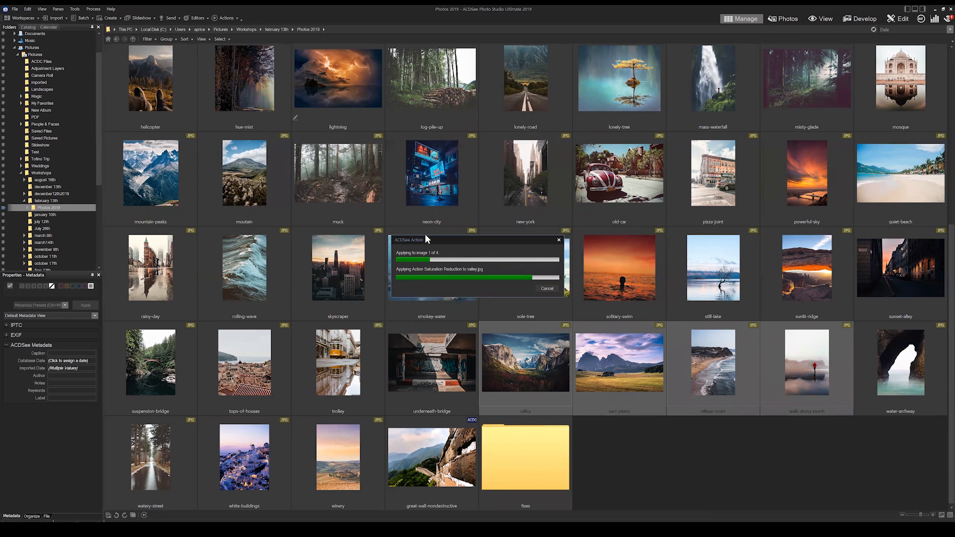
drag(470, 240, 425, 234)
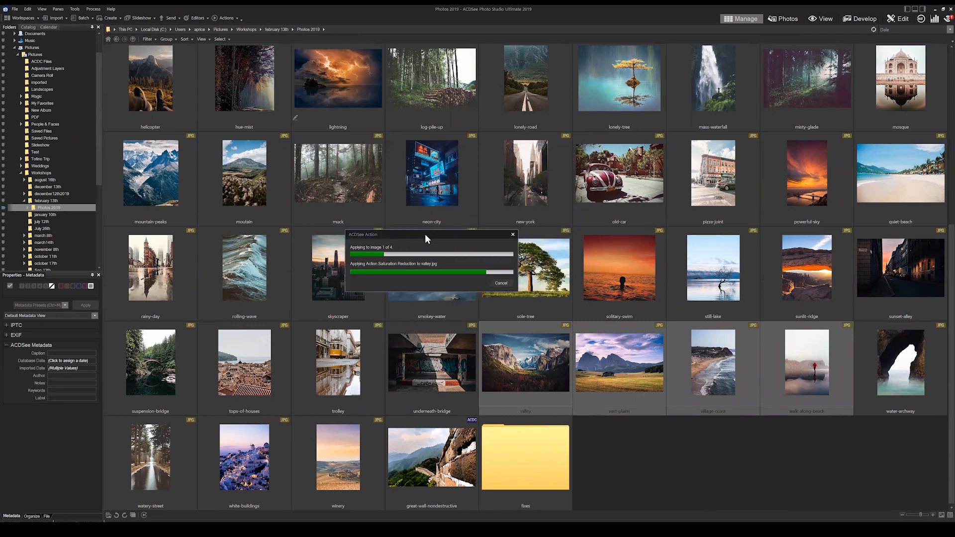
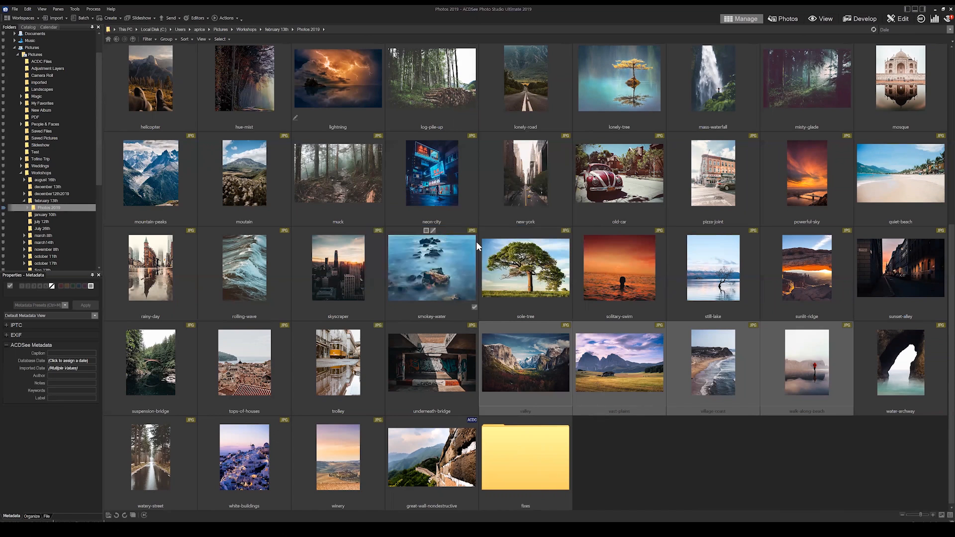
Open the fixes folder to check the batch-processed PNG photos, select them all, and return to the Photos 2019 folder
click(535, 457)
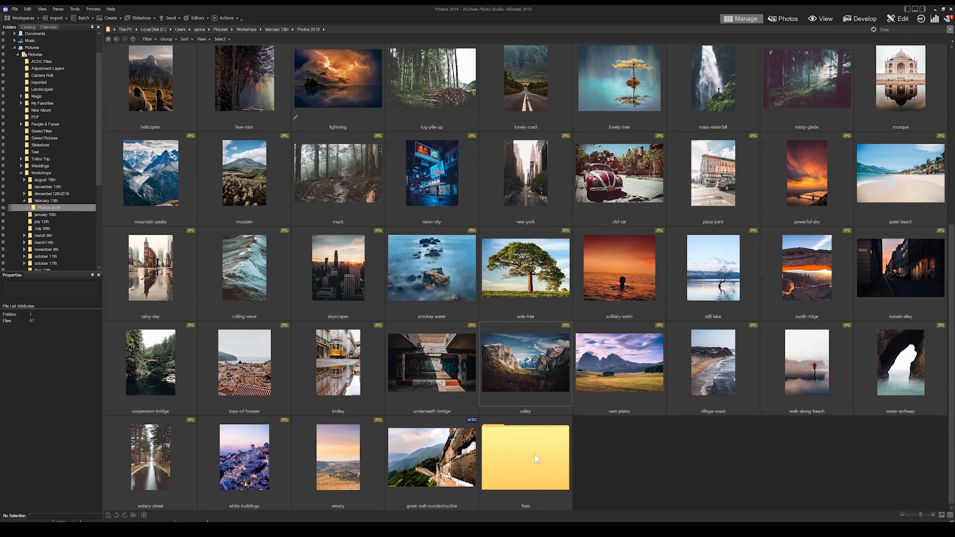
double_click(535, 457)
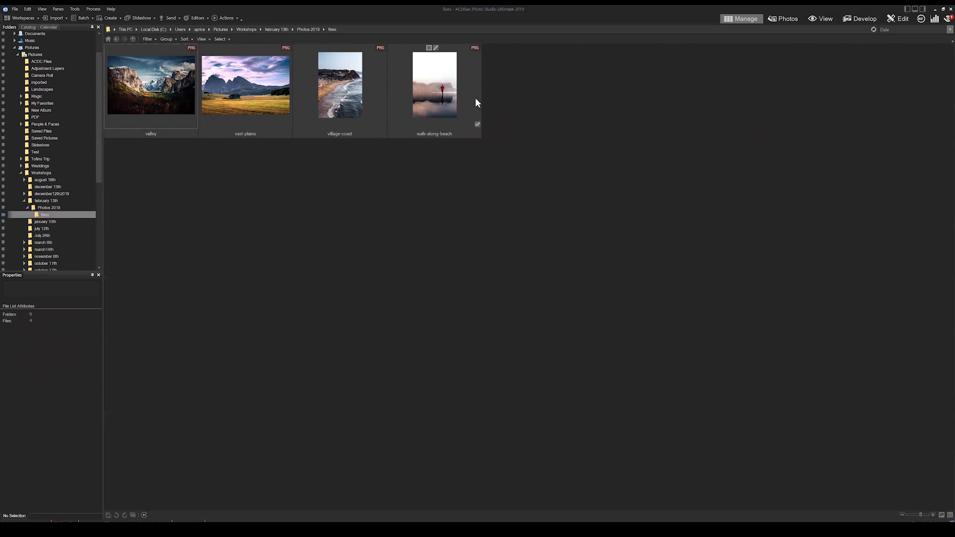
drag(511, 188, 184, 82)
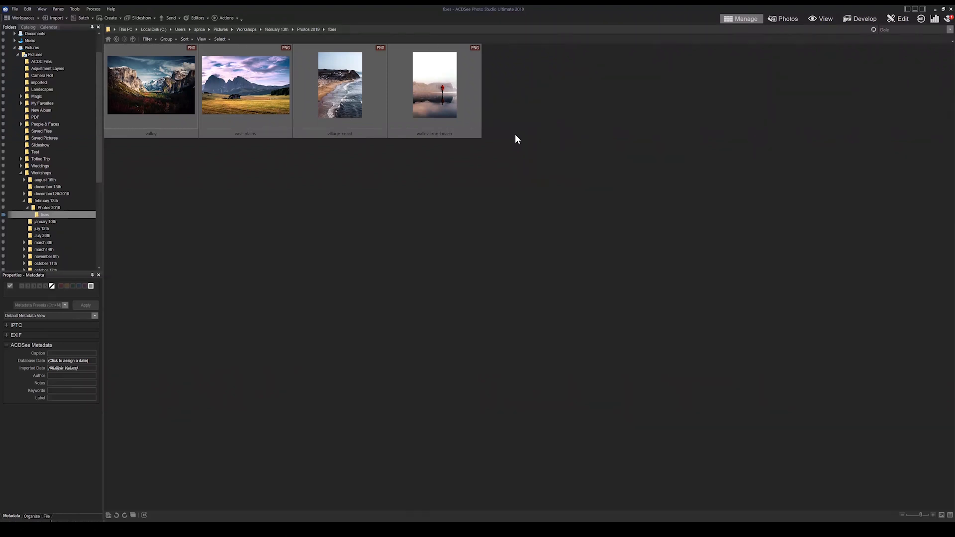
click(118, 38)
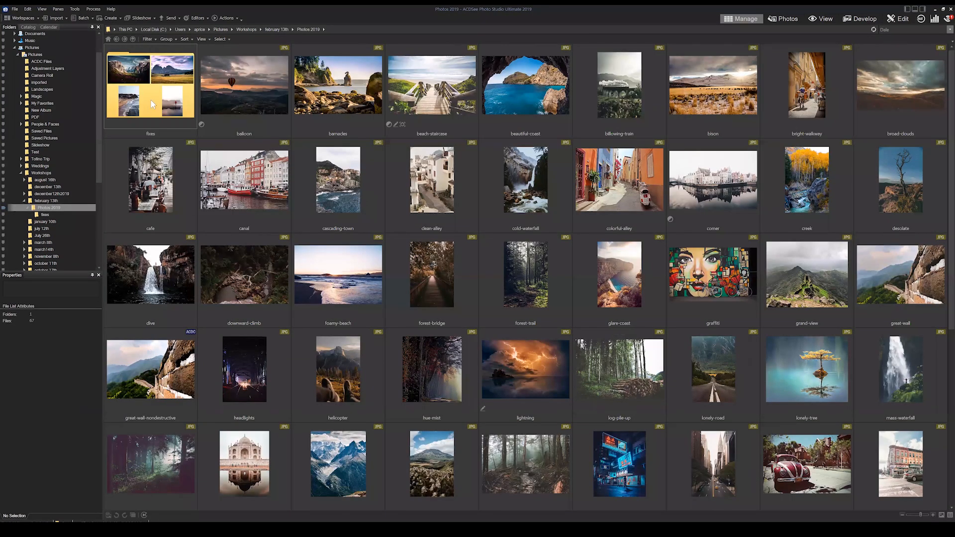
Open the smokey-water photo in Edit mode and bring up the Actions Browser
scroll(652, 510, down, 5)
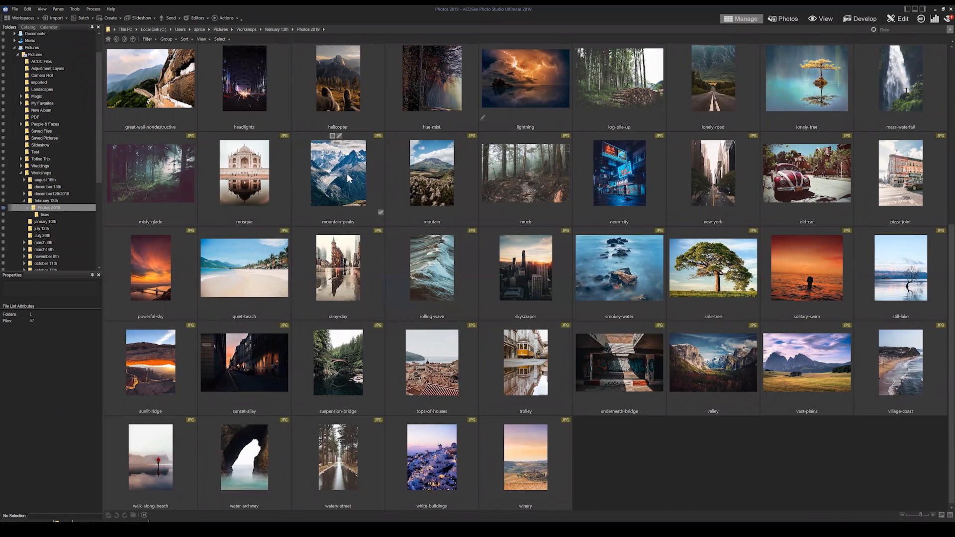
click(644, 319)
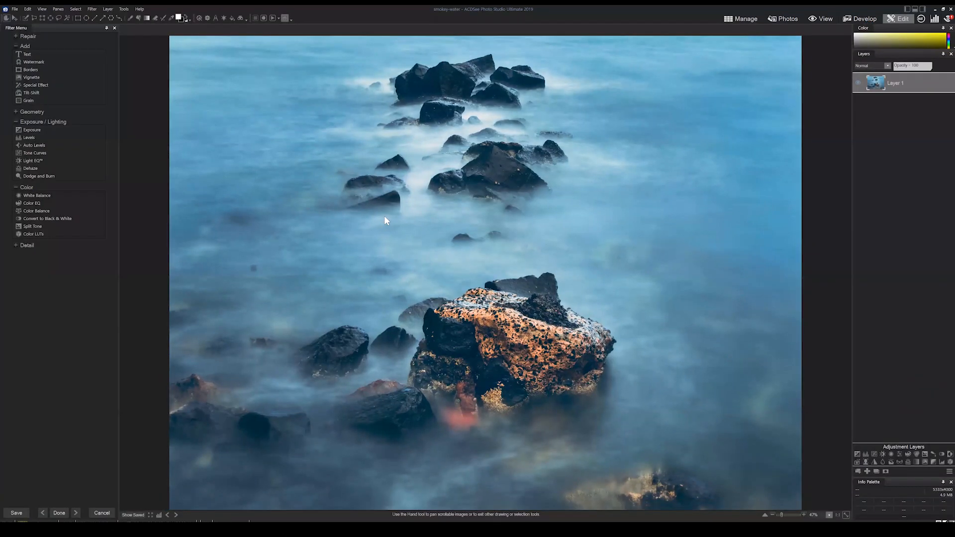
click(285, 18)
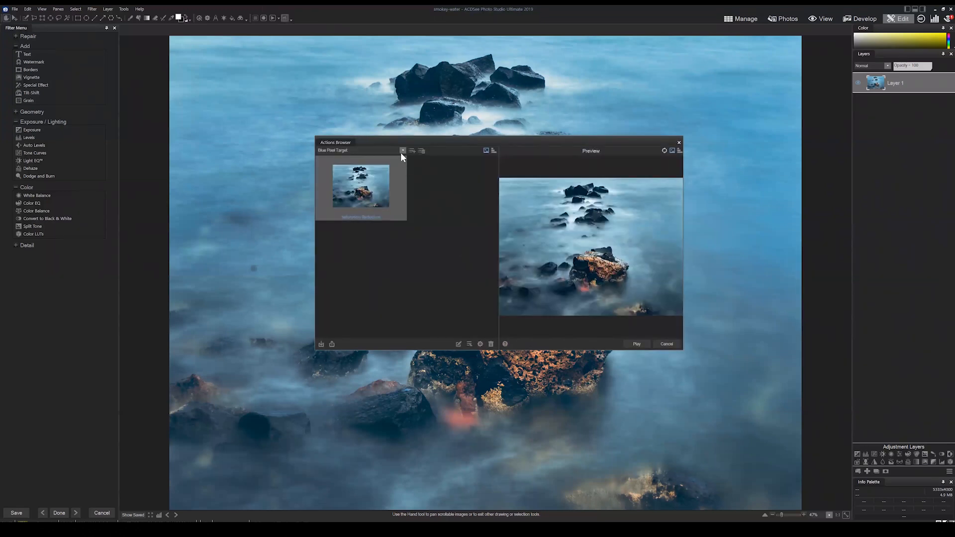
Export the Blue Pixel Target category's Saturation Reduction action to the Desktop, naming the package "Blue Pixel Target -" plus the author's first name
click(332, 344)
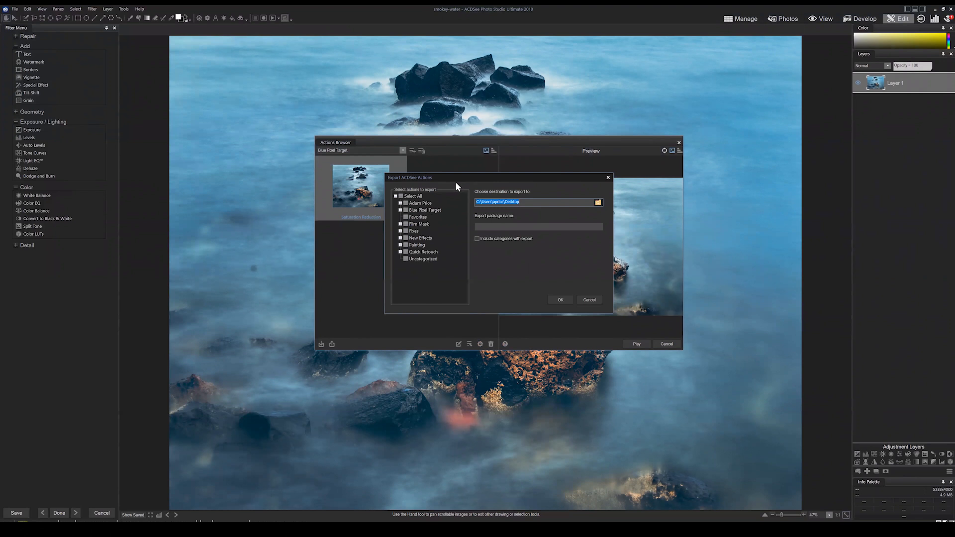
click(401, 211)
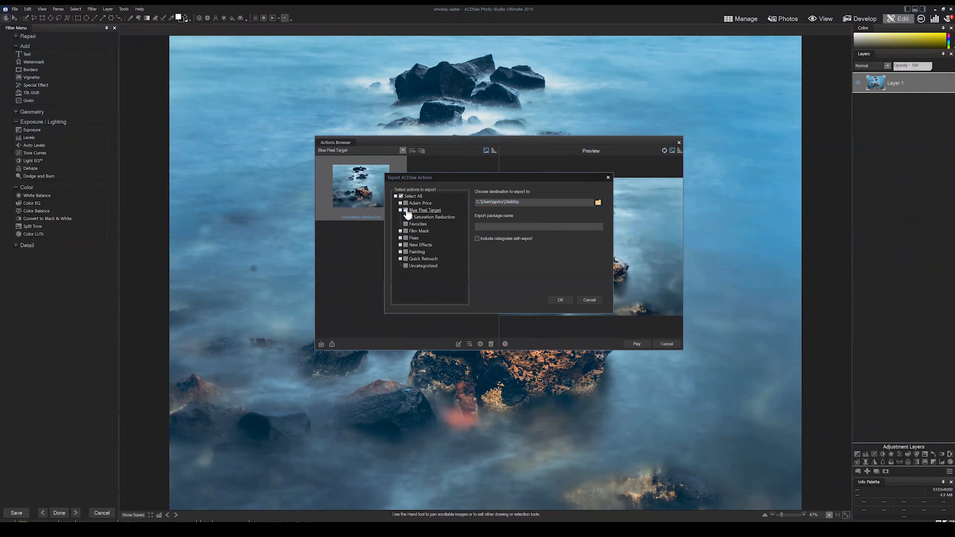
click(406, 210)
click(501, 227)
text(- A)
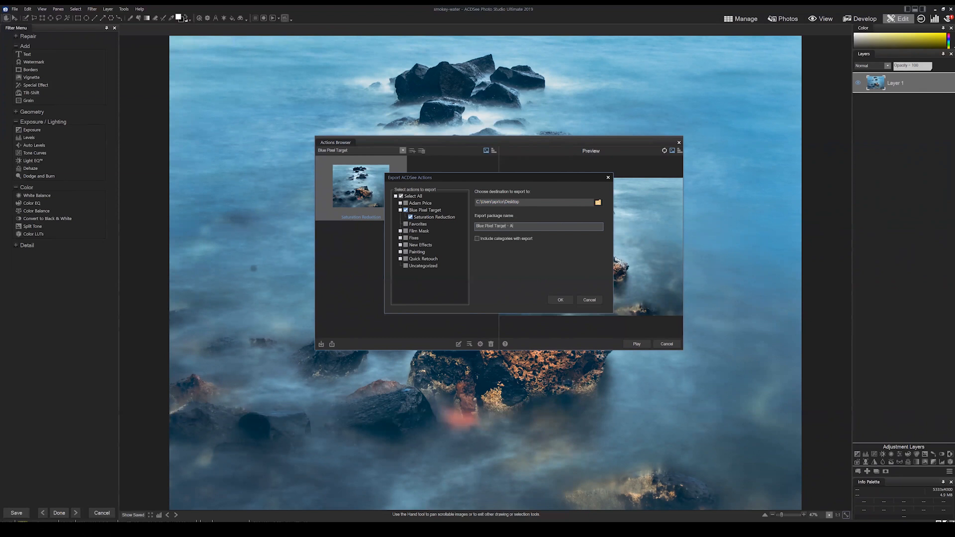
text(dam)
click(559, 300)
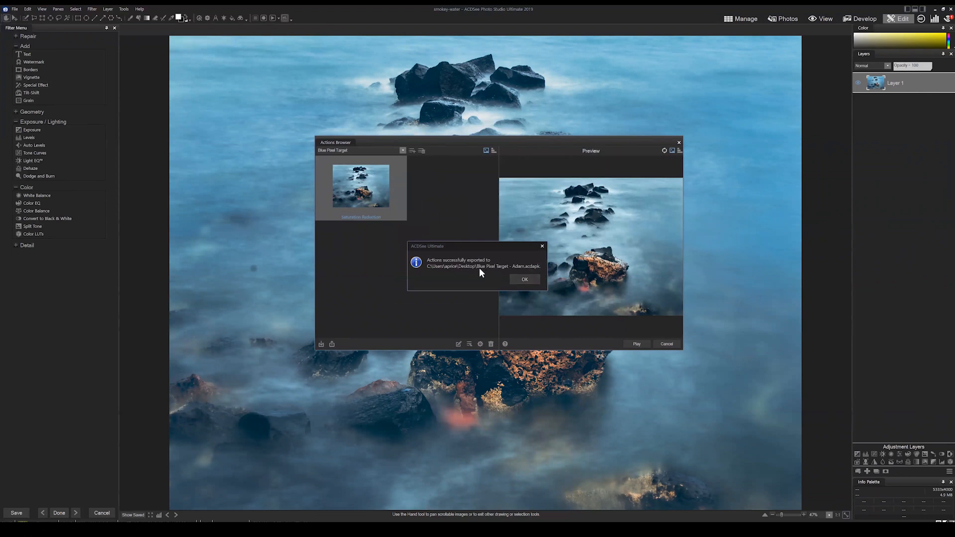
click(525, 280)
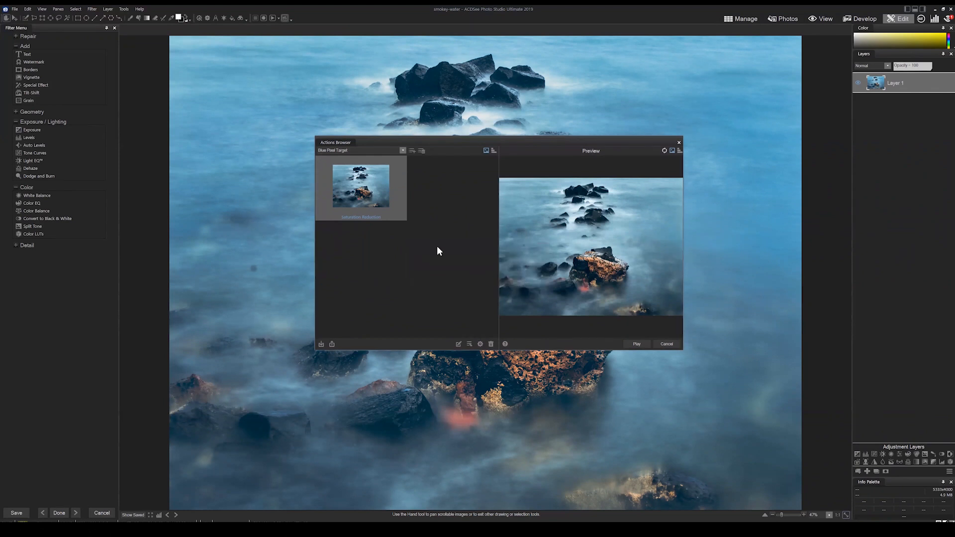
Open the actions import, browse the Desktop to the exported Blue Pixel Target package, and cancel the import
click(320, 344)
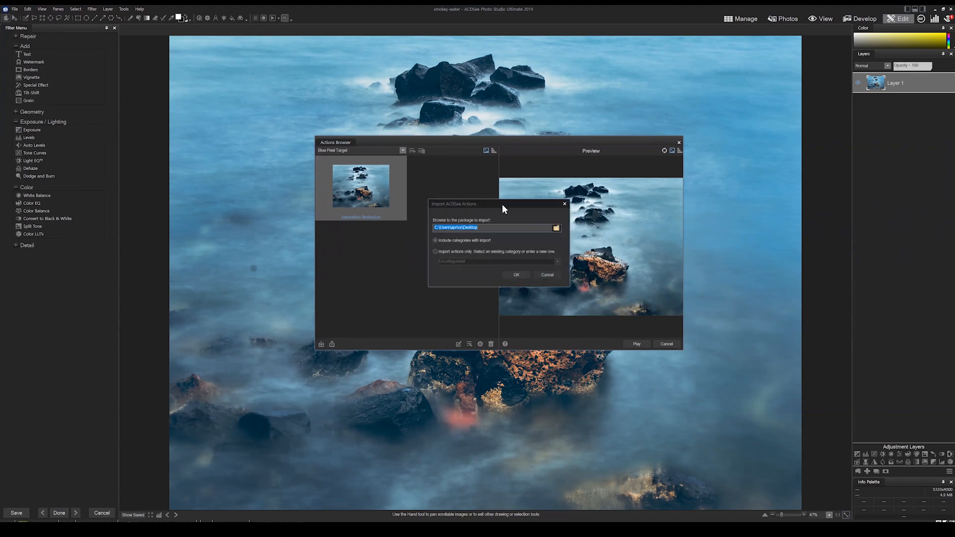
click(555, 230)
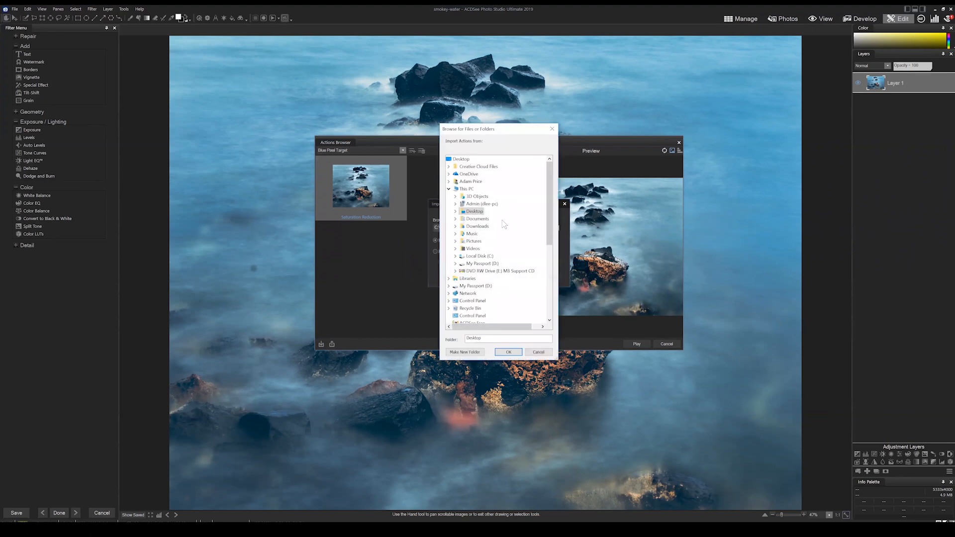
click(457, 213)
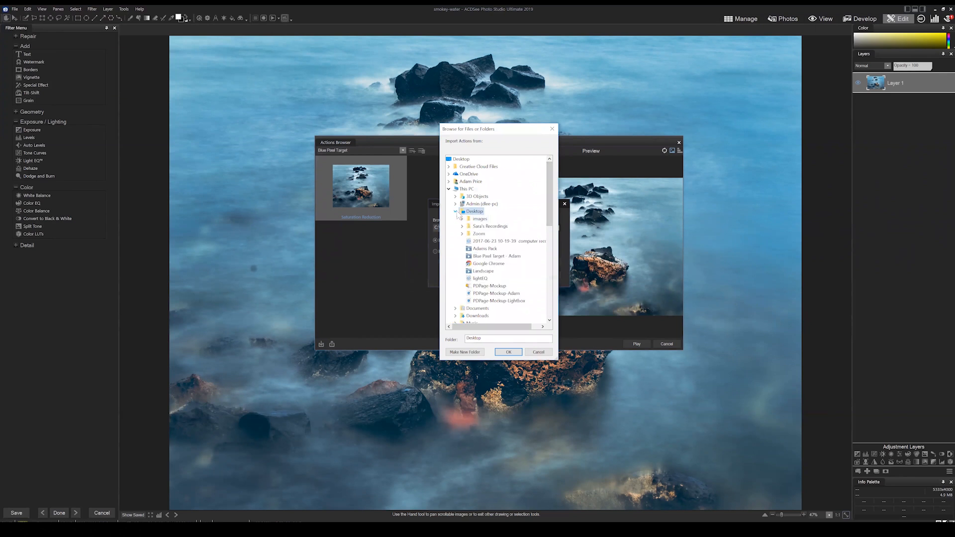
click(514, 257)
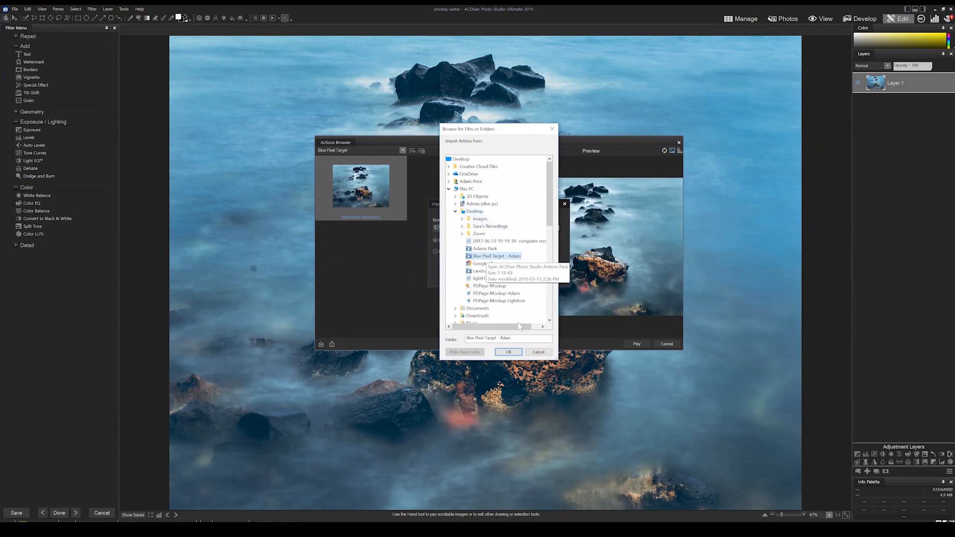
click(538, 352)
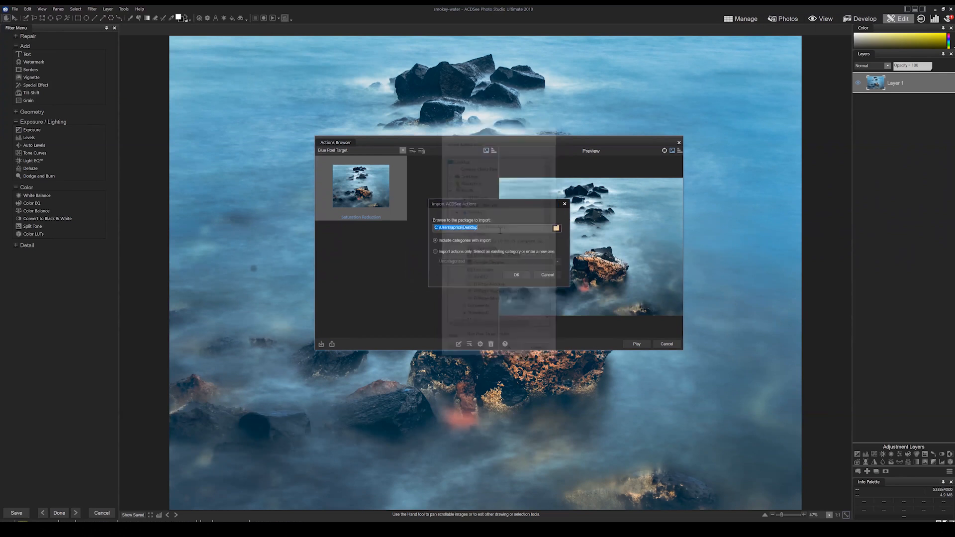
click(553, 277)
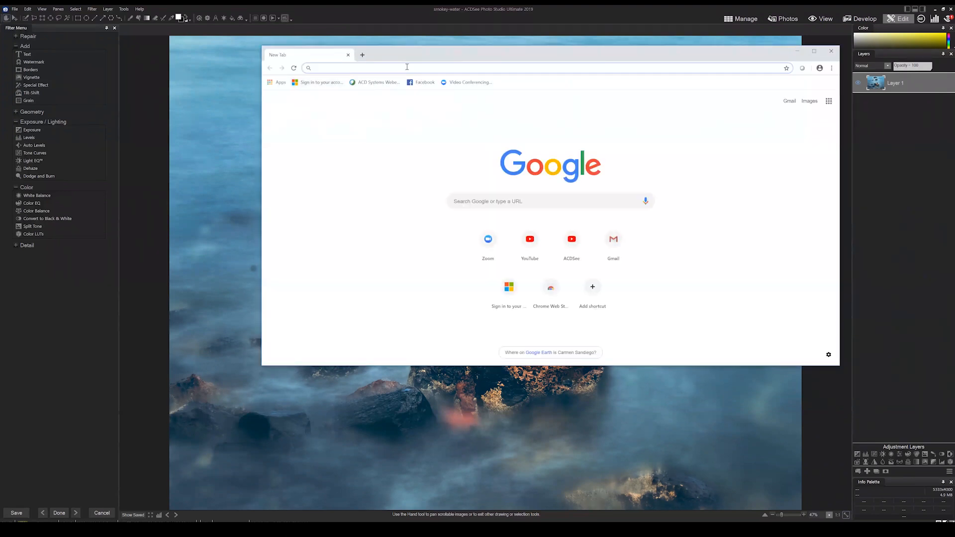
Switch to the Chrome browser, search for "acdsee", and open the ACDSee Photo Studio Software website
text(acdsee)
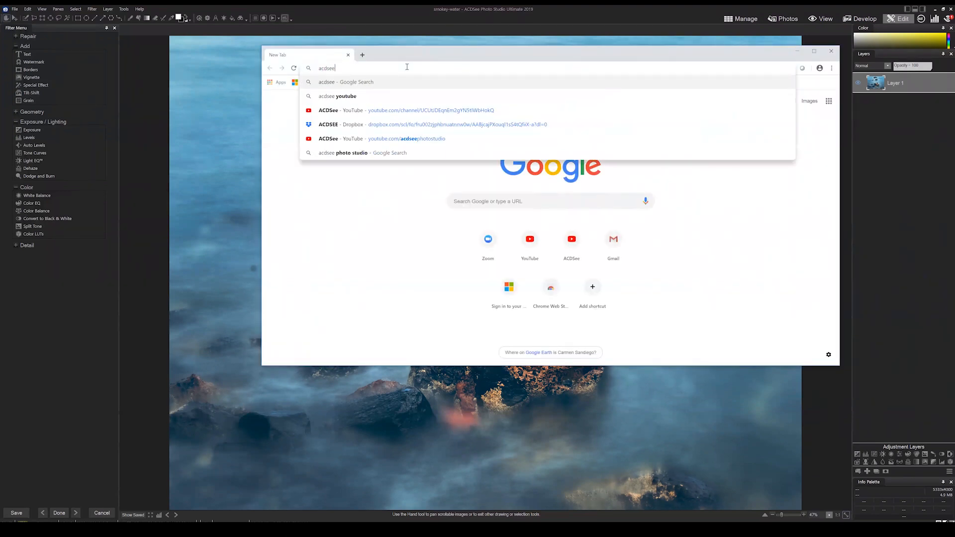
key(Return)
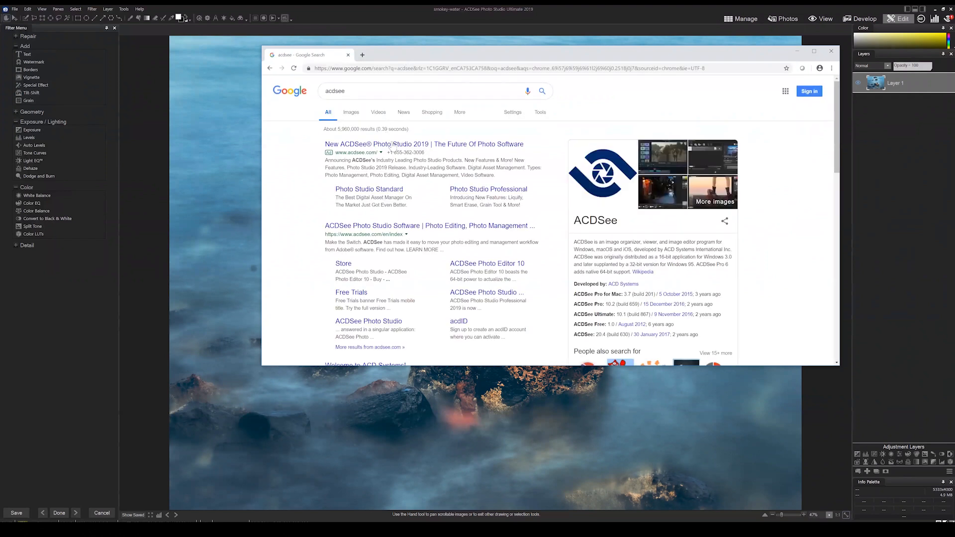
click(406, 228)
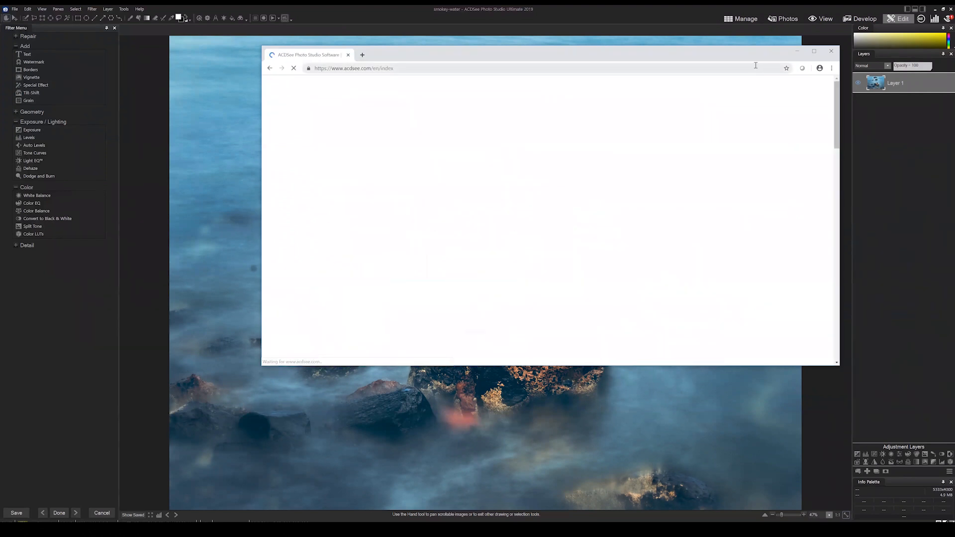
Find the ACDSee Community site from the ACDSee home page and open its Actions Hub
scroll(558, 198, down, 5)
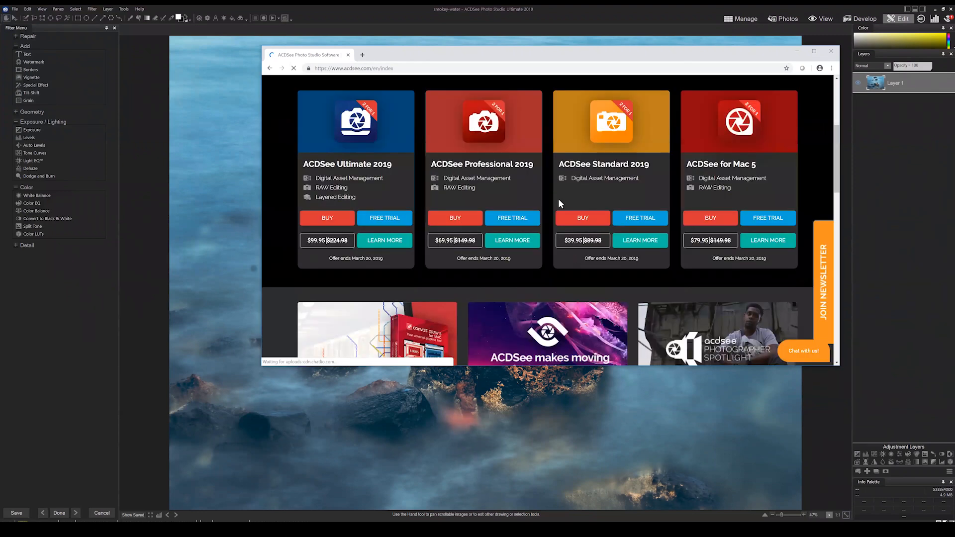
scroll(577, 196, down, 4)
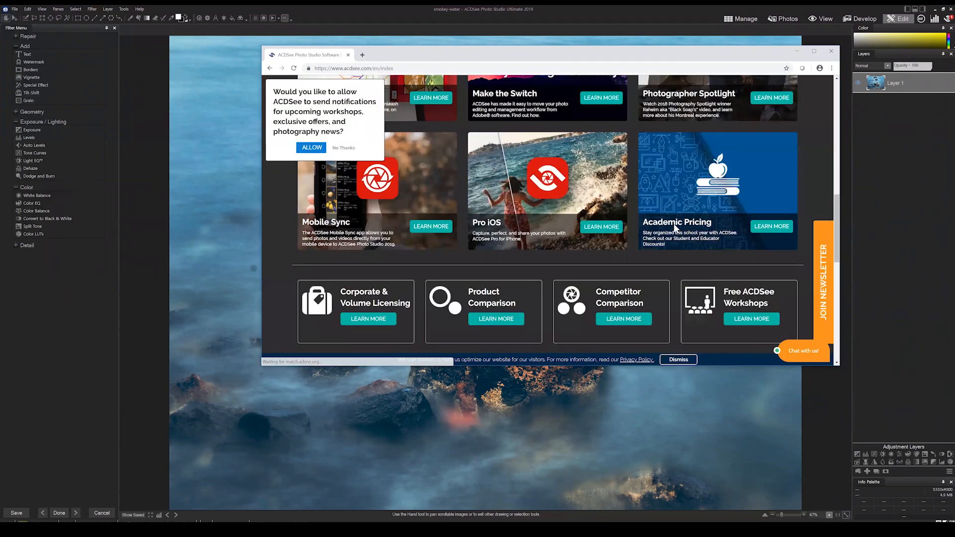
scroll(677, 229, down, 5)
scroll(674, 224, up, 3)
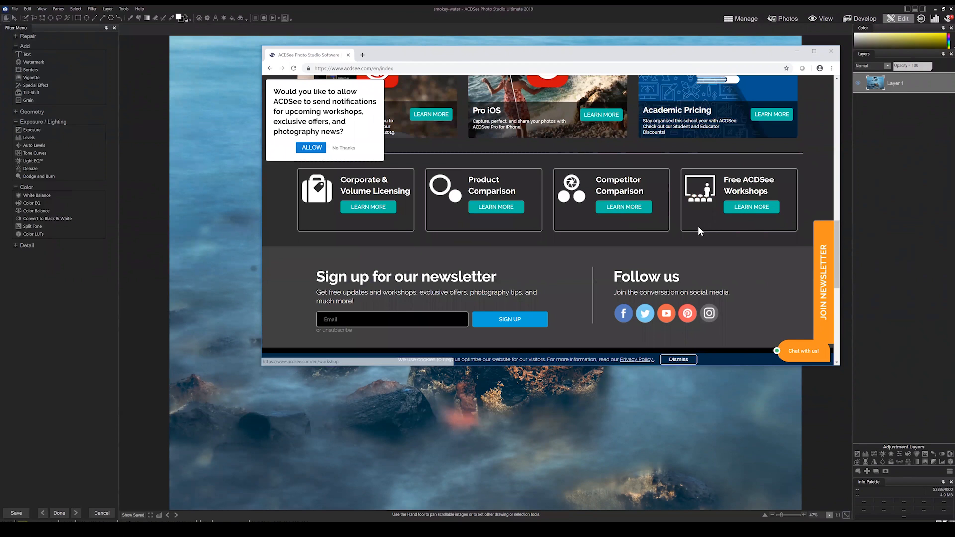
scroll(625, 181, up, 5)
scroll(626, 180, up, 5)
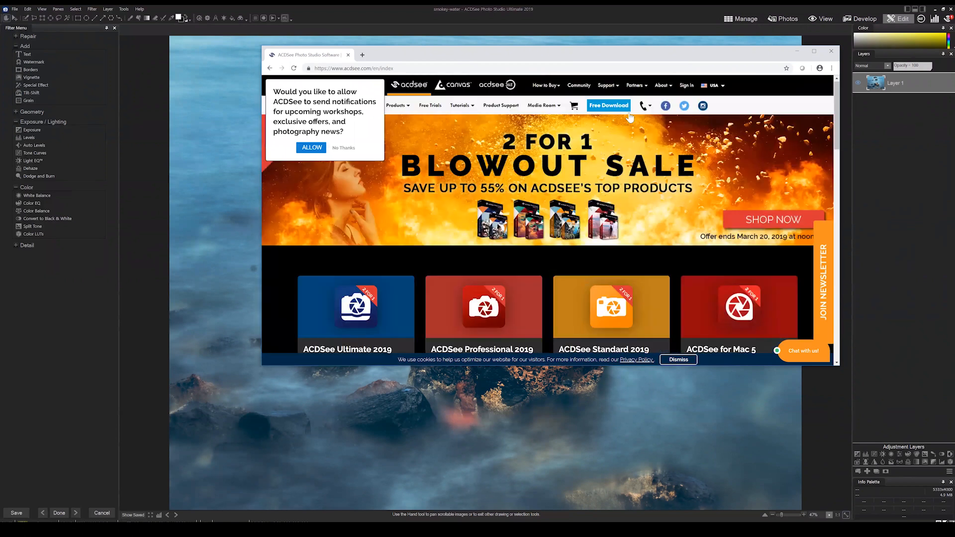
click(587, 88)
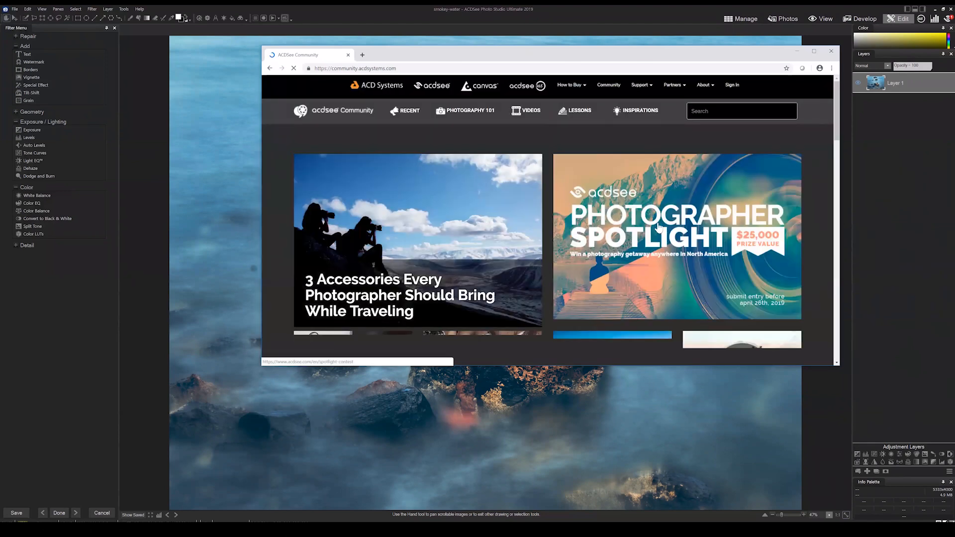
scroll(663, 224, down, 5)
scroll(715, 220, down, 4)
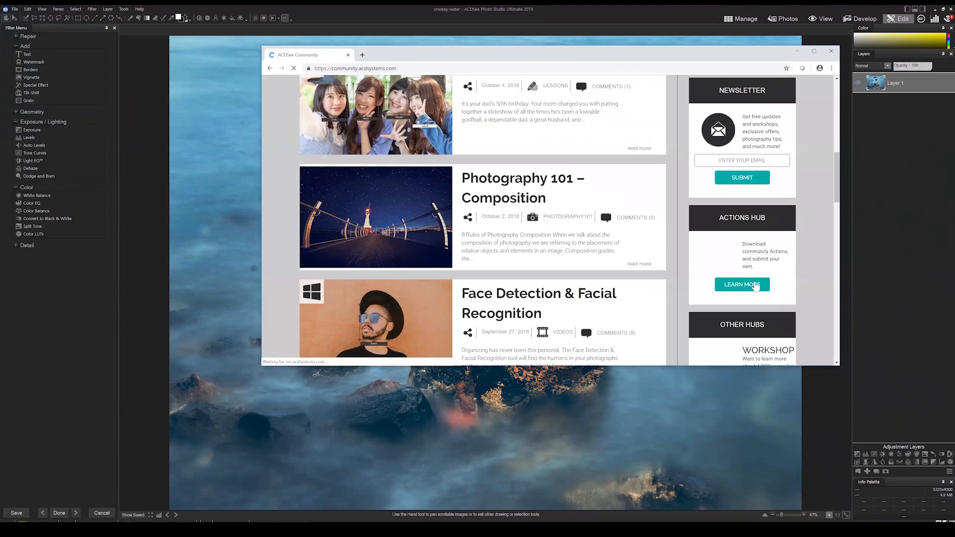
click(743, 285)
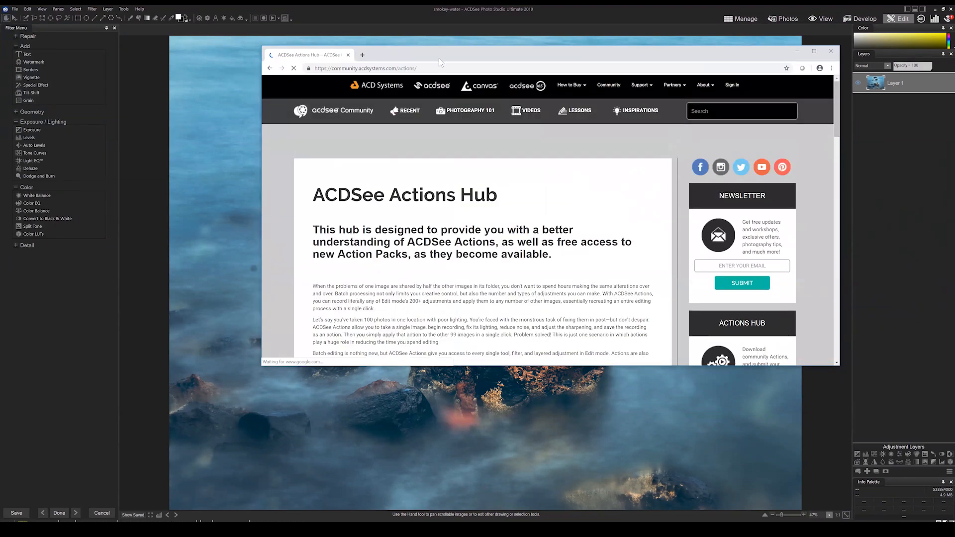
Look over the introduction and guides on the ACDSee Actions Hub page, and close the web browser and the Actions Browser
click(494, 69)
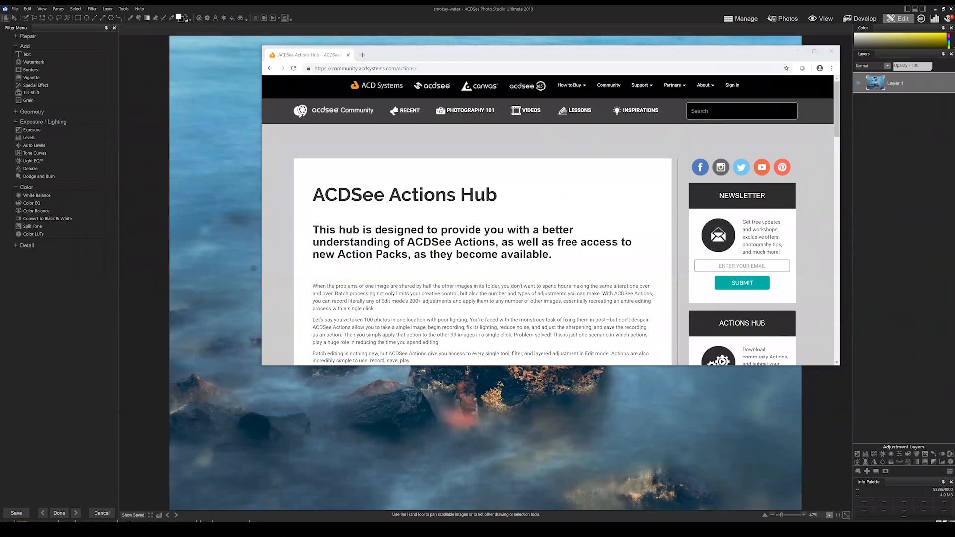
scroll(572, 205, down, 8)
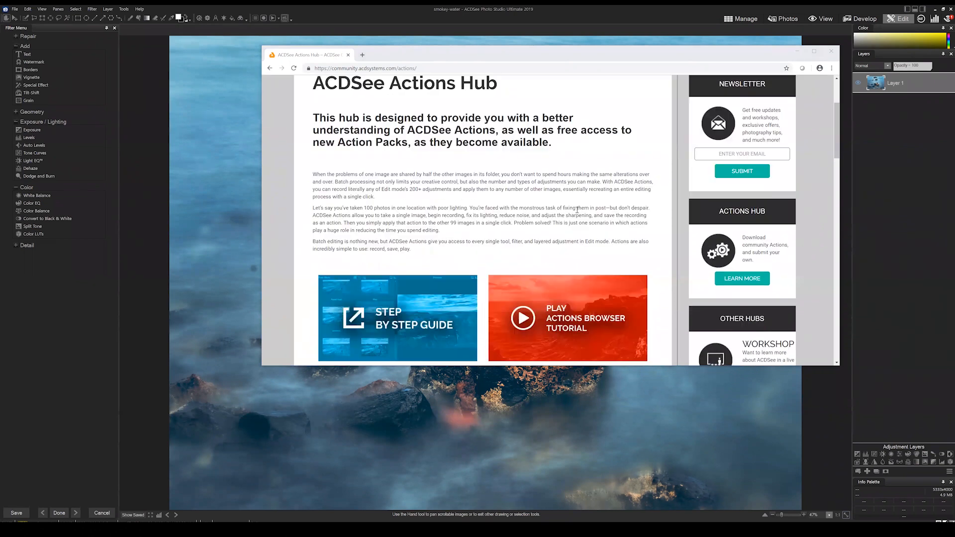
scroll(577, 205, up, 10)
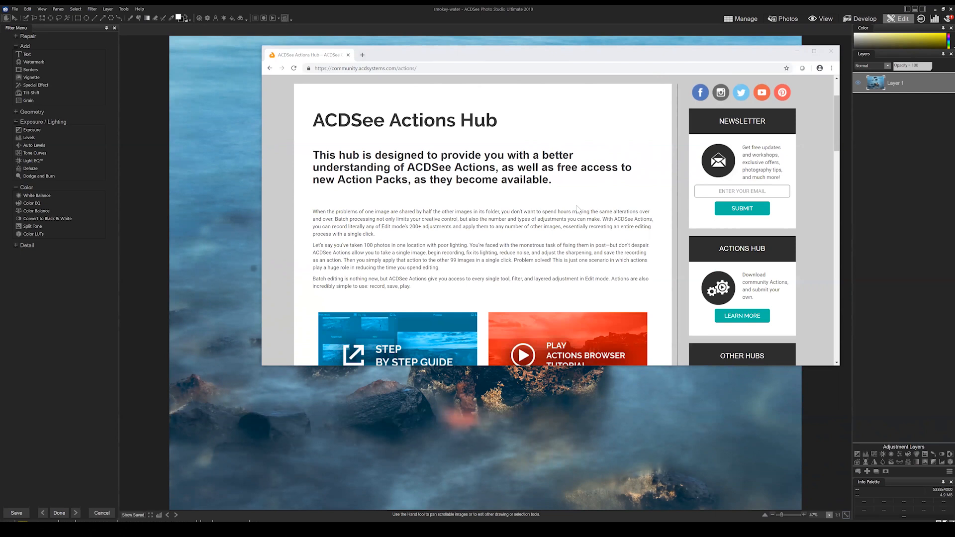
click(830, 51)
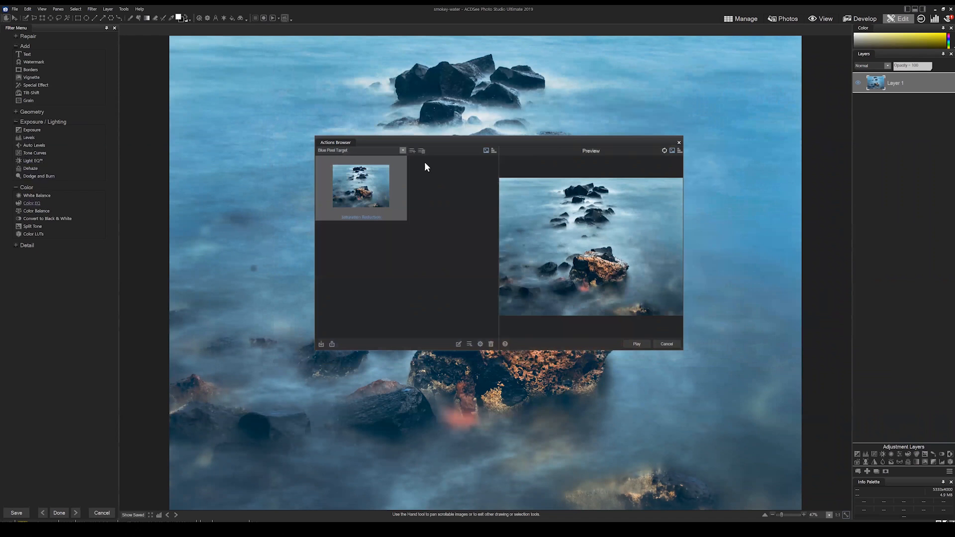
click(678, 144)
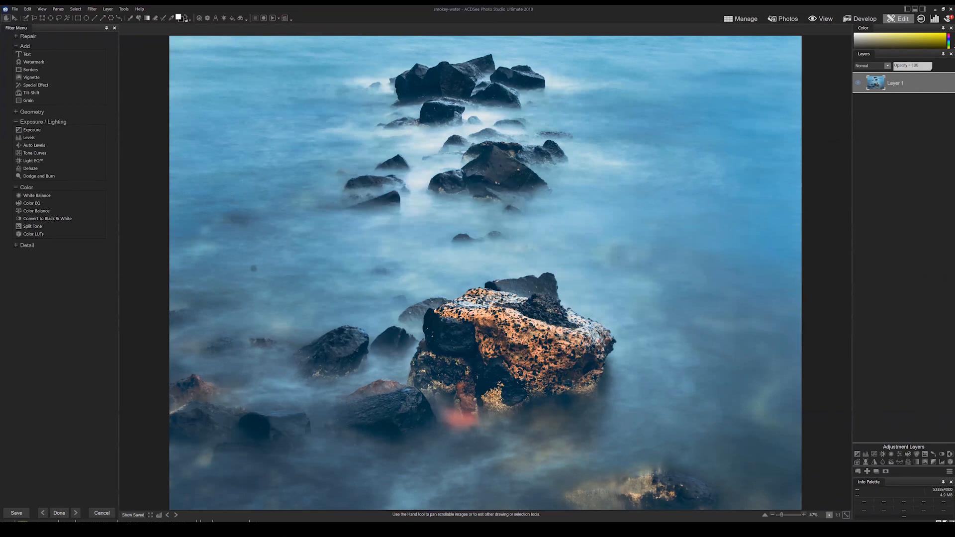
Check the April 2019 page of the system calendar and dismiss it
click(919, 528)
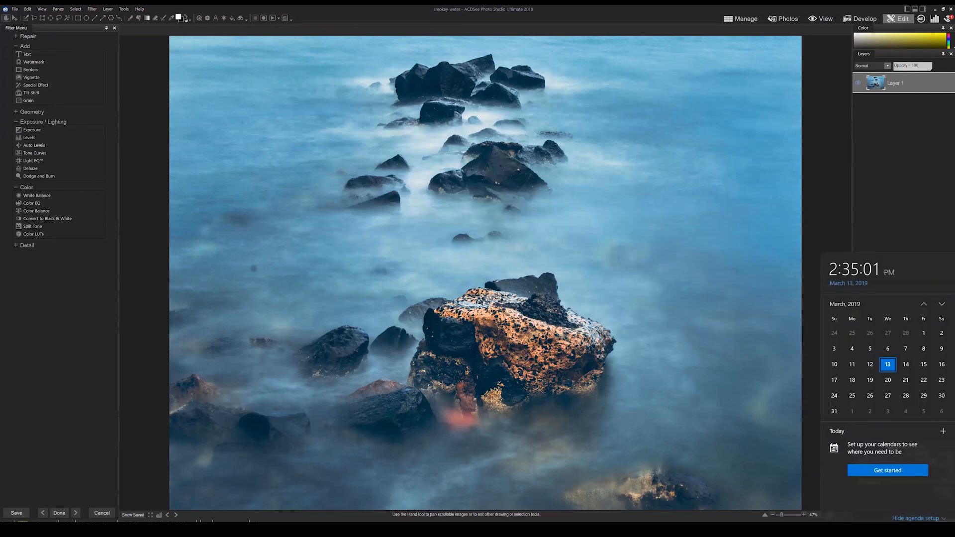
click(941, 303)
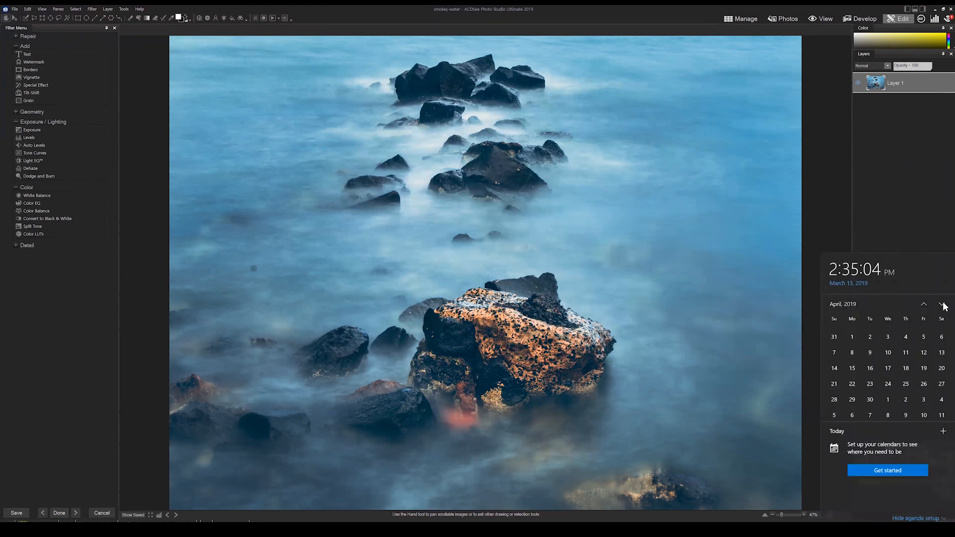
click(912, 208)
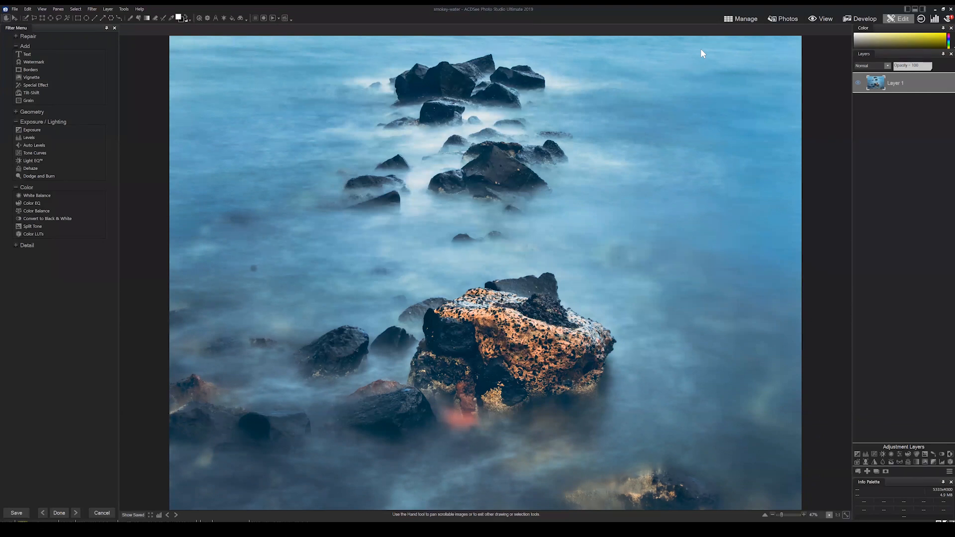
Start ending the Zoom meeting
key(alt+q)
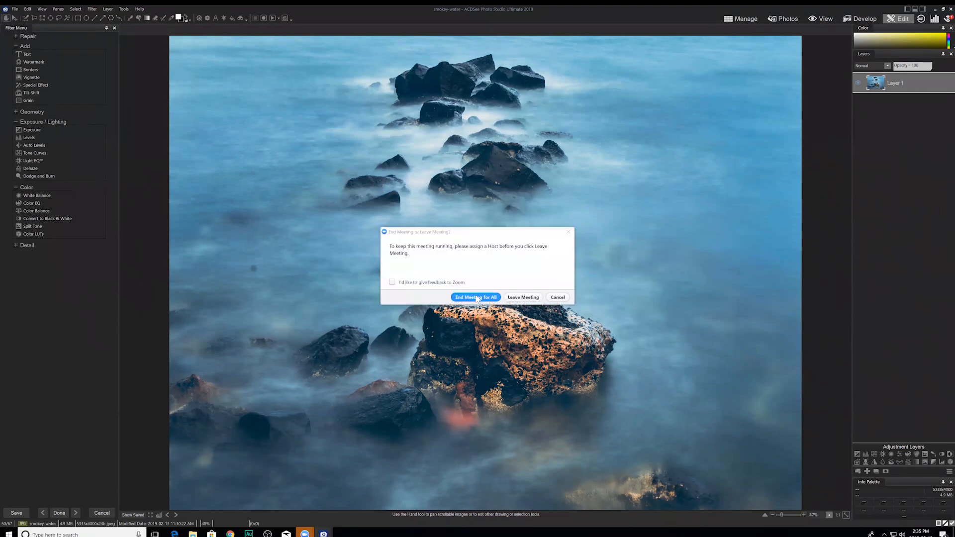